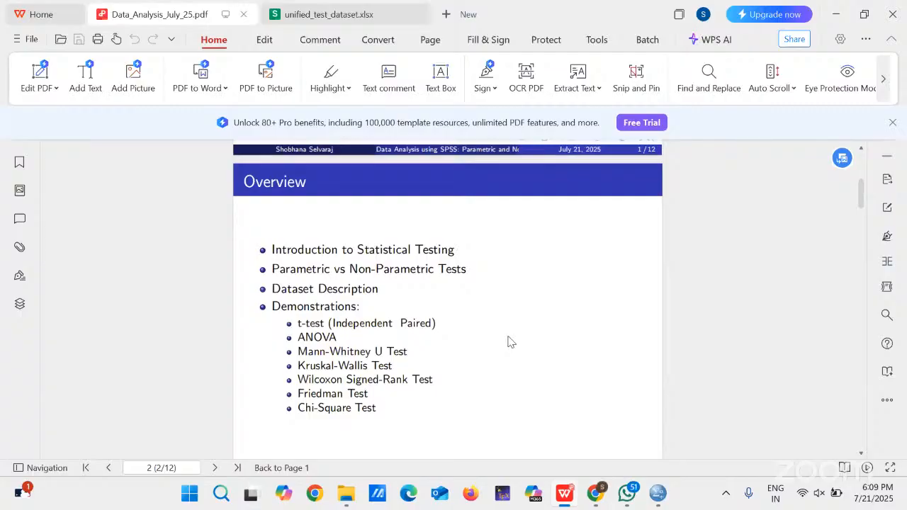
Read the slides on parametric tests, non-parametric tests and the dataset overview, and look over the unified_test_dataset.xlsx spreadsheet.
scroll(507, 342, down, 5)
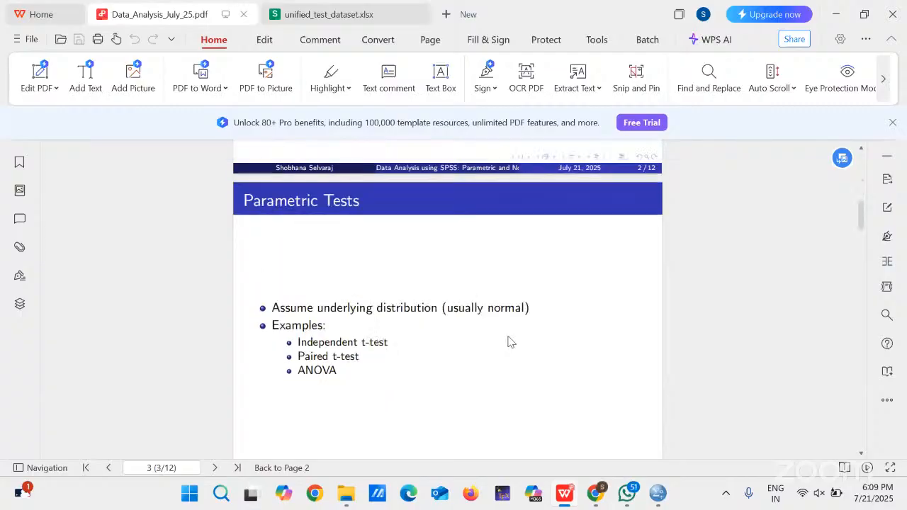
scroll(507, 342, down, 1)
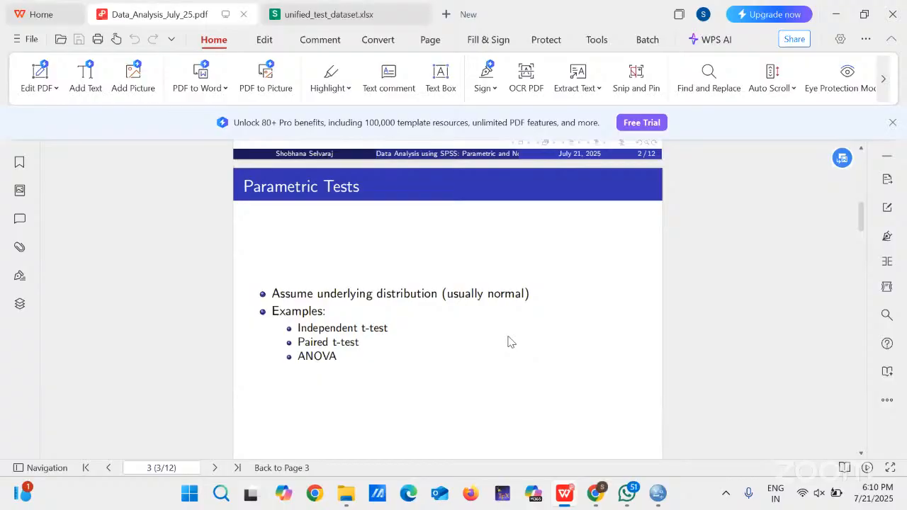
scroll(510, 342, down, 3)
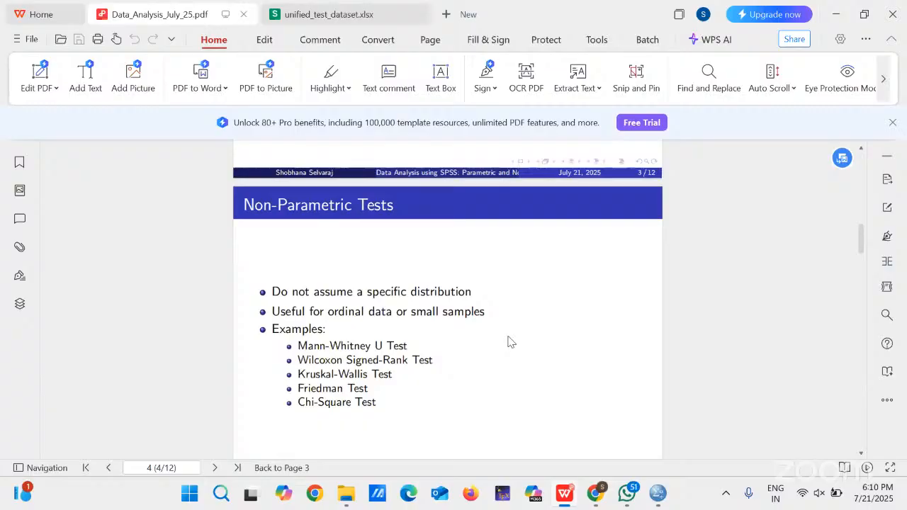
scroll(510, 342, down, 1)
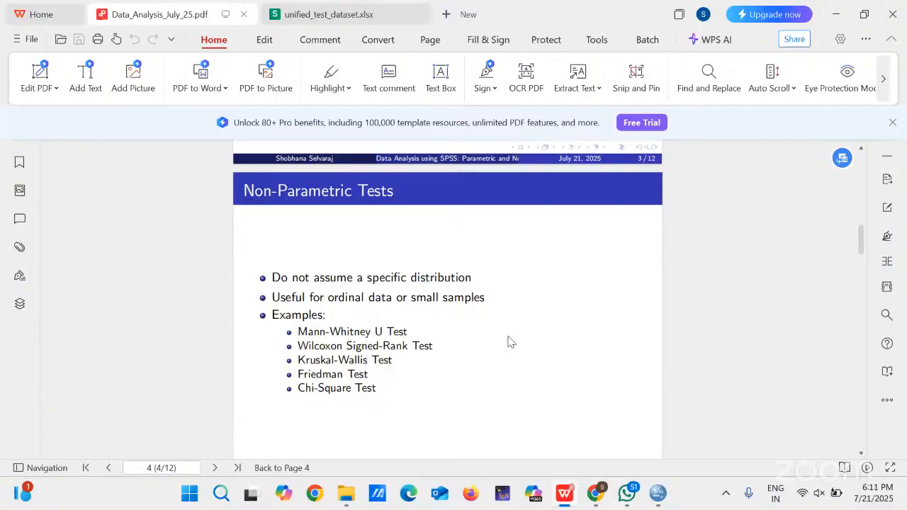
scroll(507, 341, up, 5)
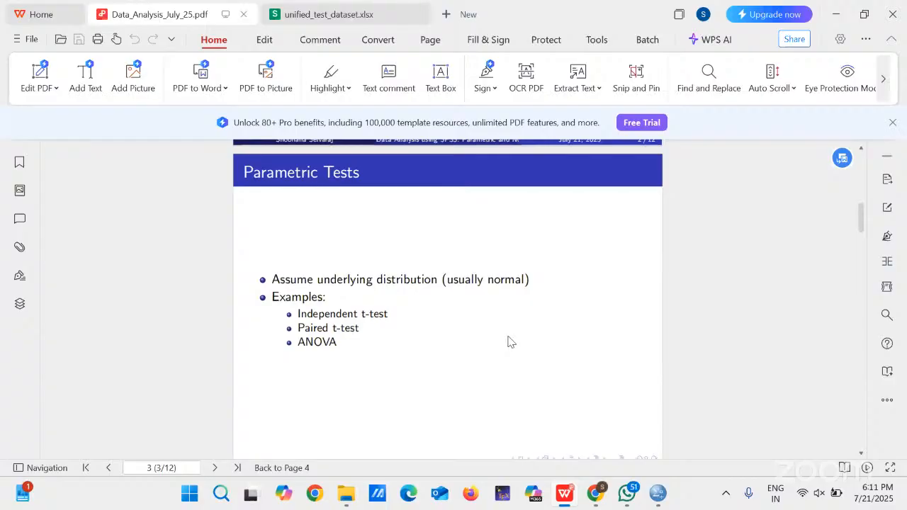
scroll(509, 343, down, 5)
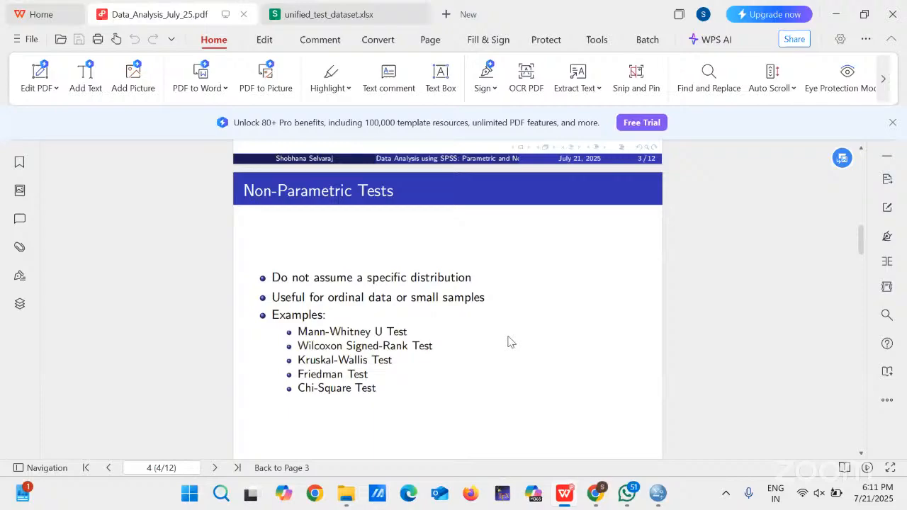
scroll(509, 342, down, 4)
scroll(509, 343, down, 1)
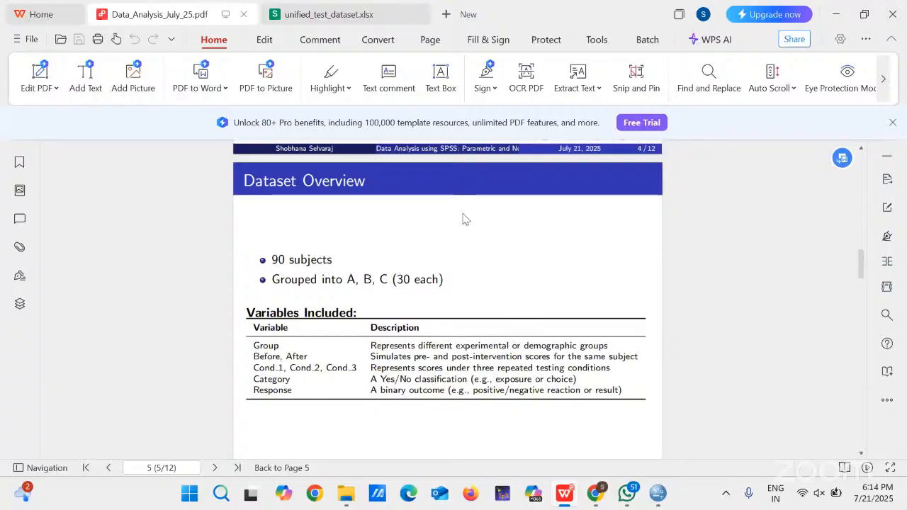
click(363, 13)
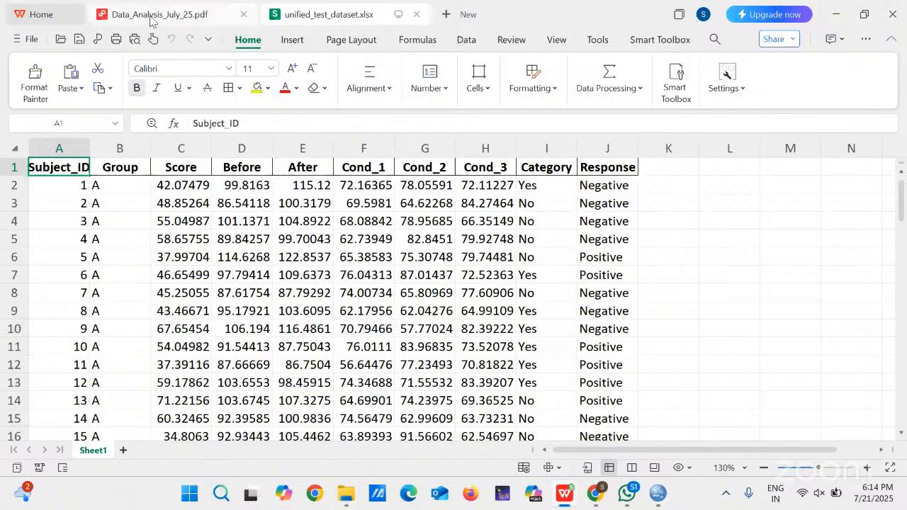
mouse_move(150, 20)
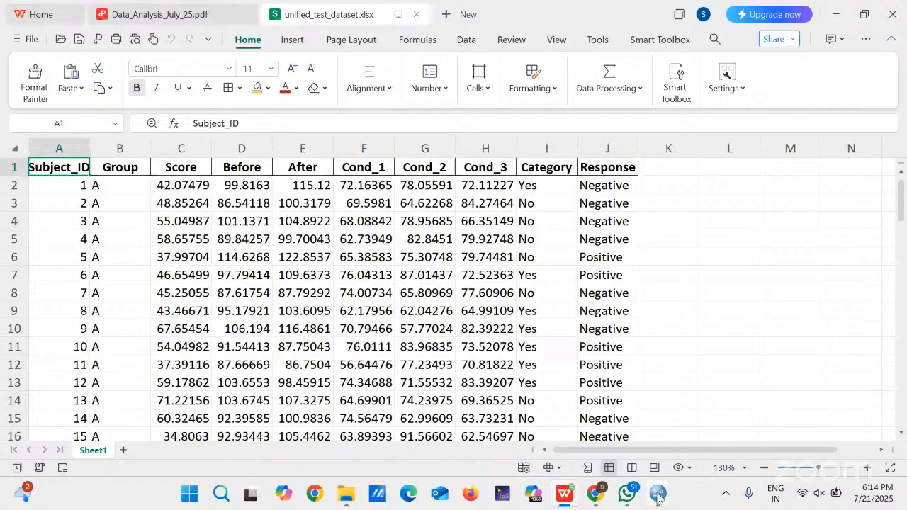
Switch to the Untitled1 dataset in IBM SPSS Statistics and bring up the dialog for opening a data file.
mouse_move(653, 502)
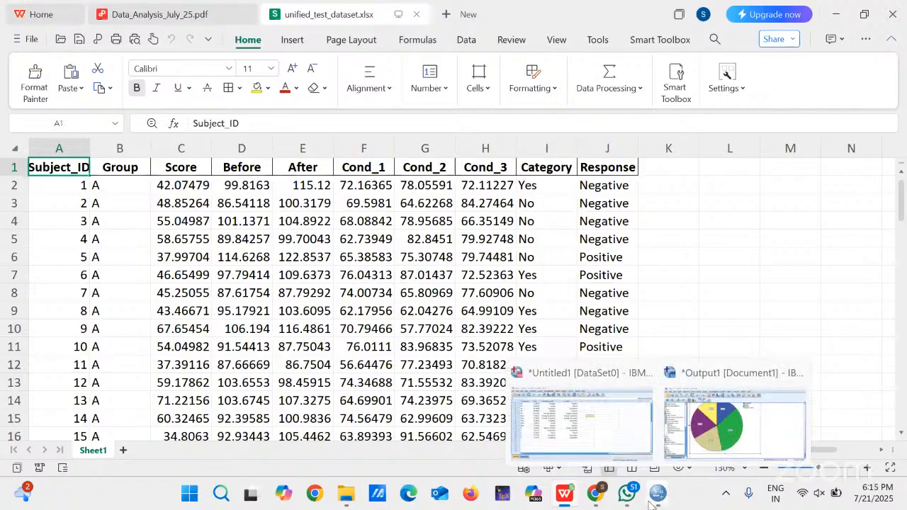
click(618, 431)
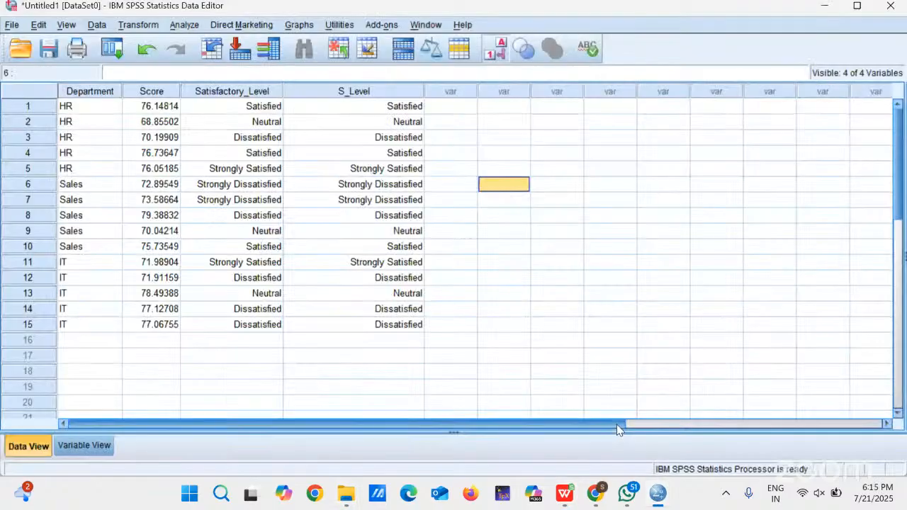
click(12, 26)
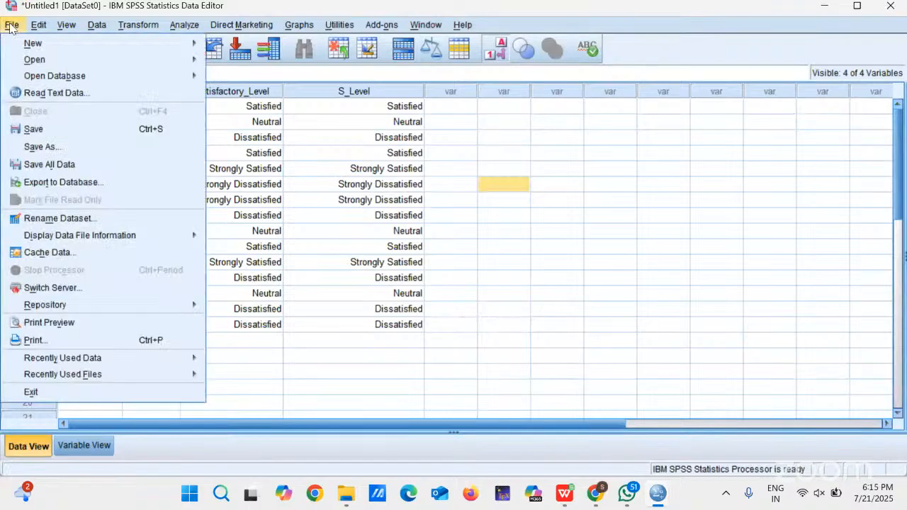
mouse_move(51, 59)
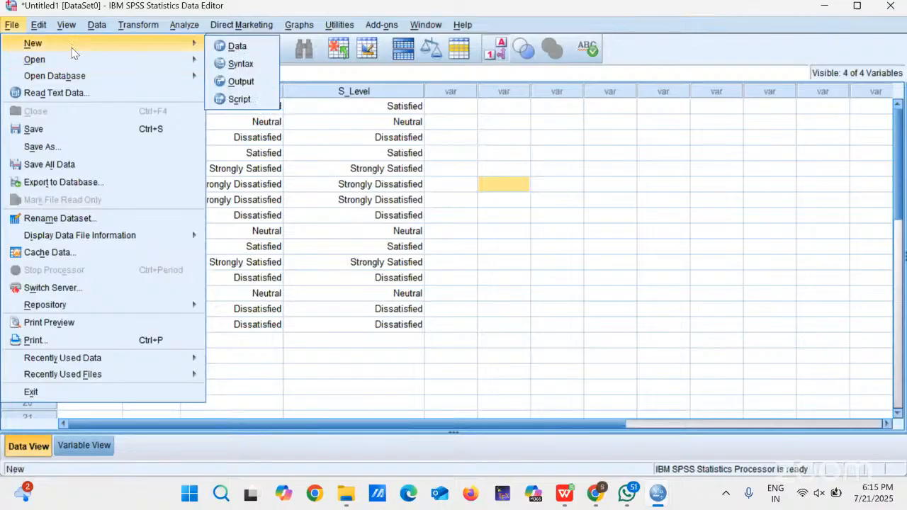
mouse_move(197, 59)
click(225, 63)
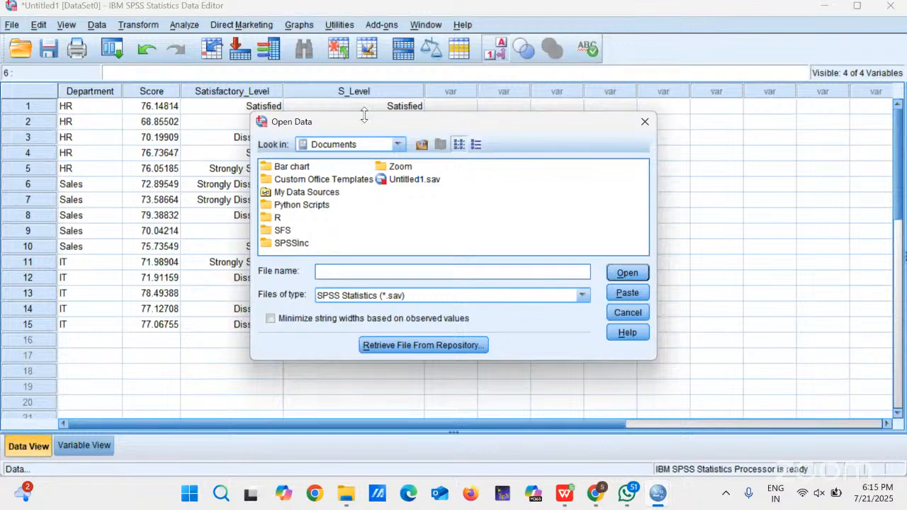
Browse from the Documents folder to the Downloads folder as the location for opening data.
click(397, 145)
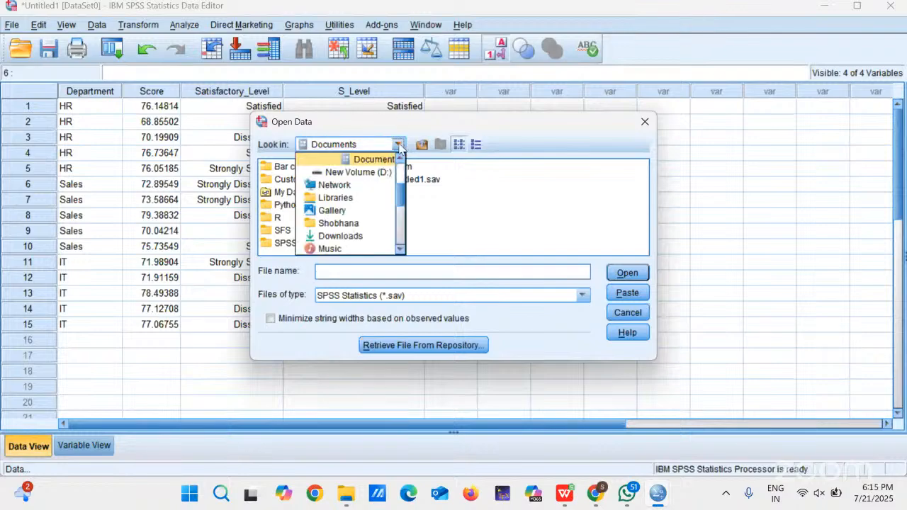
scroll(397, 199, up, 3)
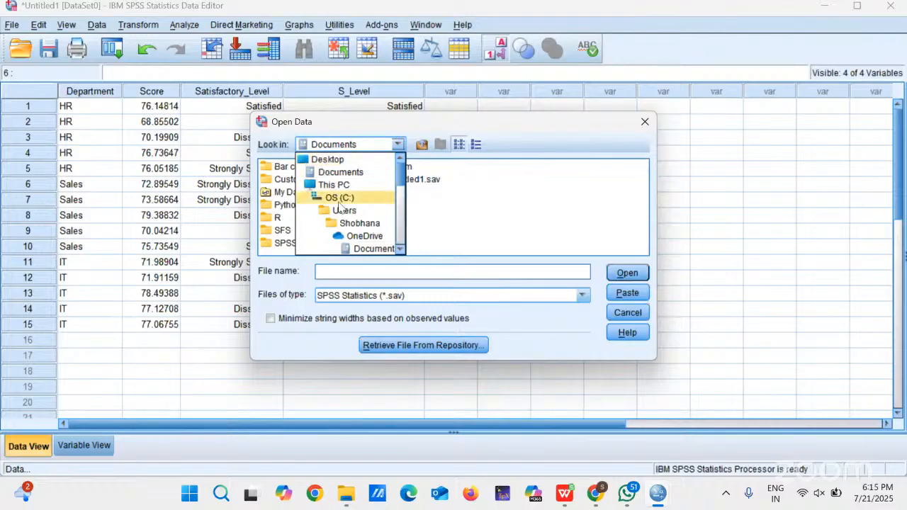
scroll(403, 182, down, 1)
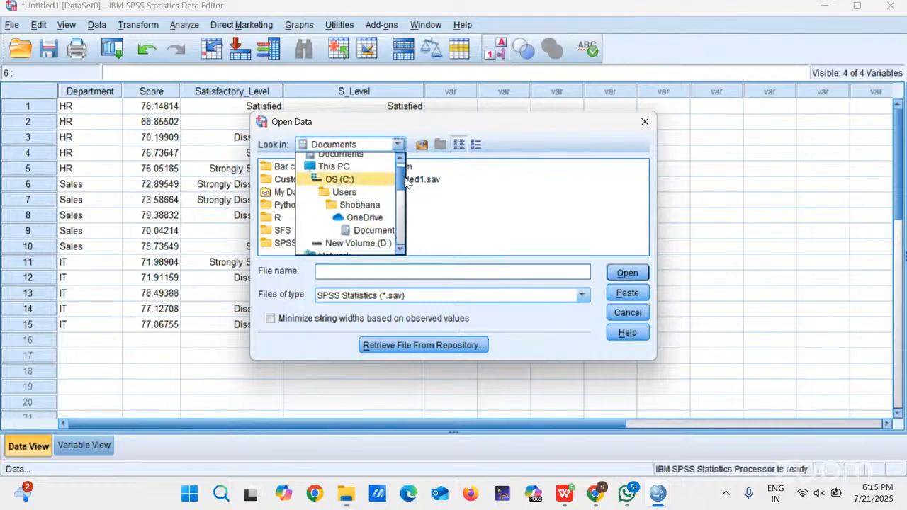
scroll(407, 185, down, 1)
scroll(407, 186, up, 3)
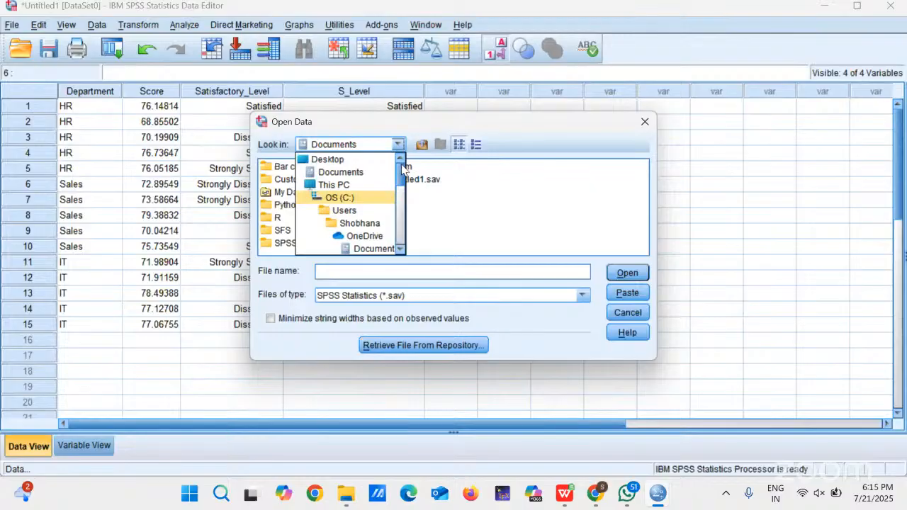
click(347, 161)
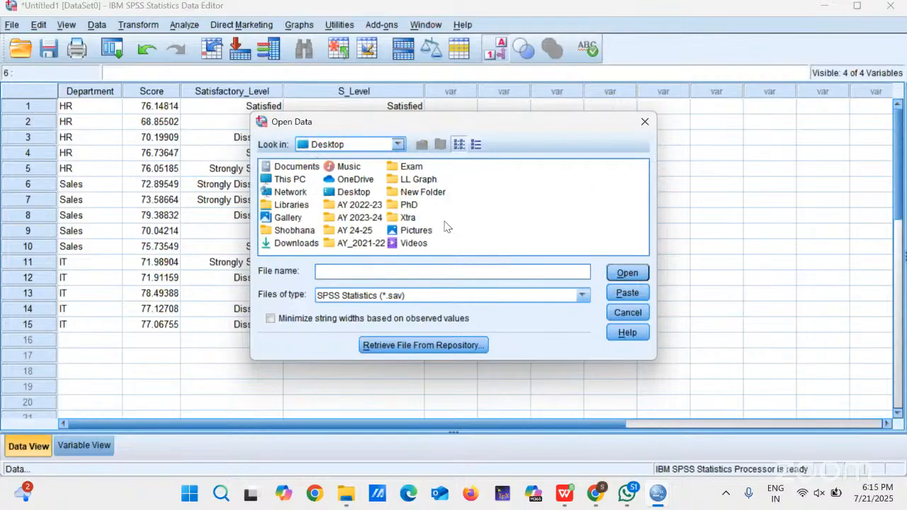
click(298, 245)
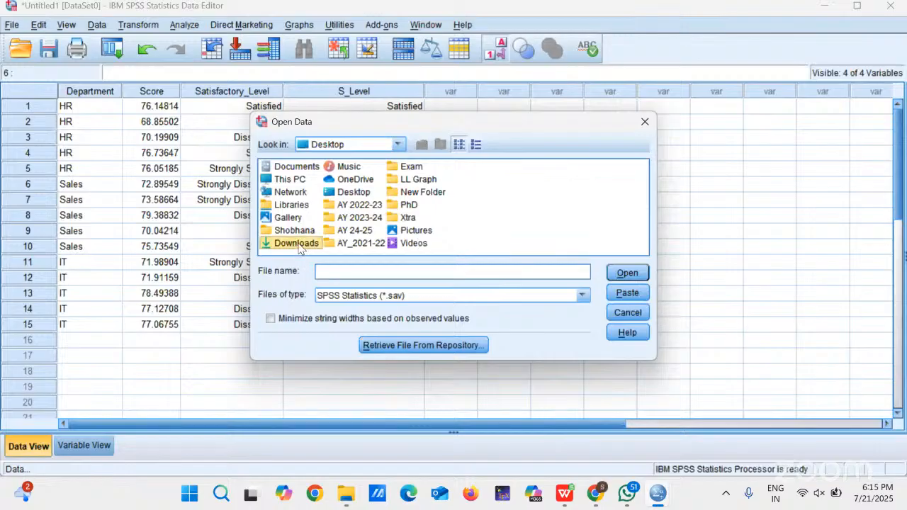
double_click(299, 245)
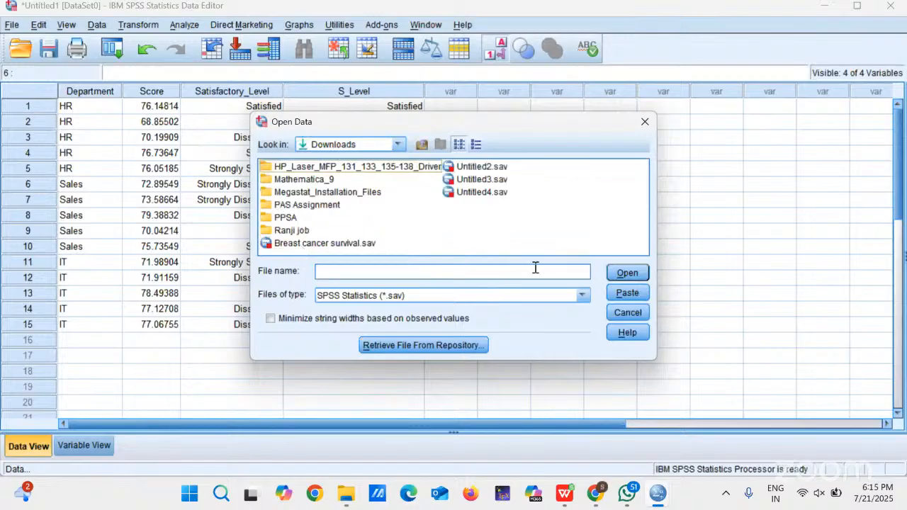
Restrict the file list to Excel files (*.xls, *.xlsx, *.xlsm) and select unified_test_dataset.xlsx in the Downloads folder.
click(582, 296)
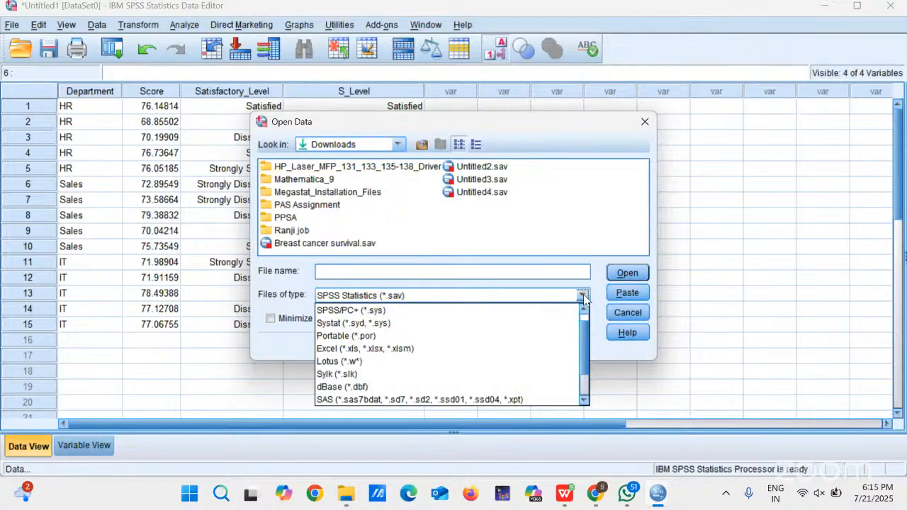
click(389, 349)
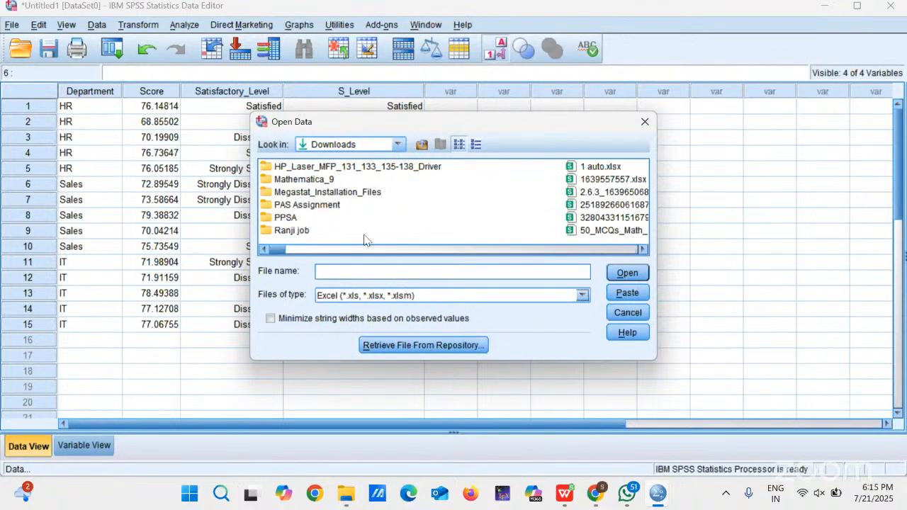
click(642, 250)
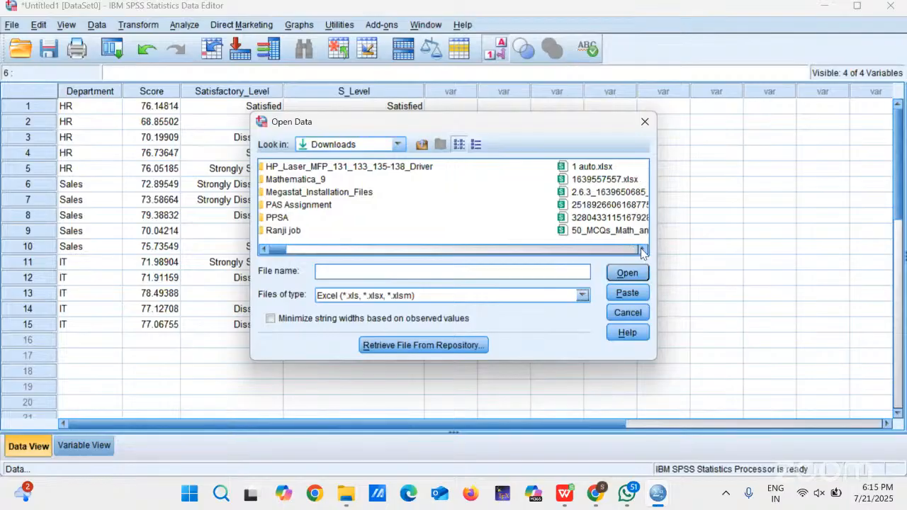
click(642, 250)
click(642, 249)
click(642, 249)
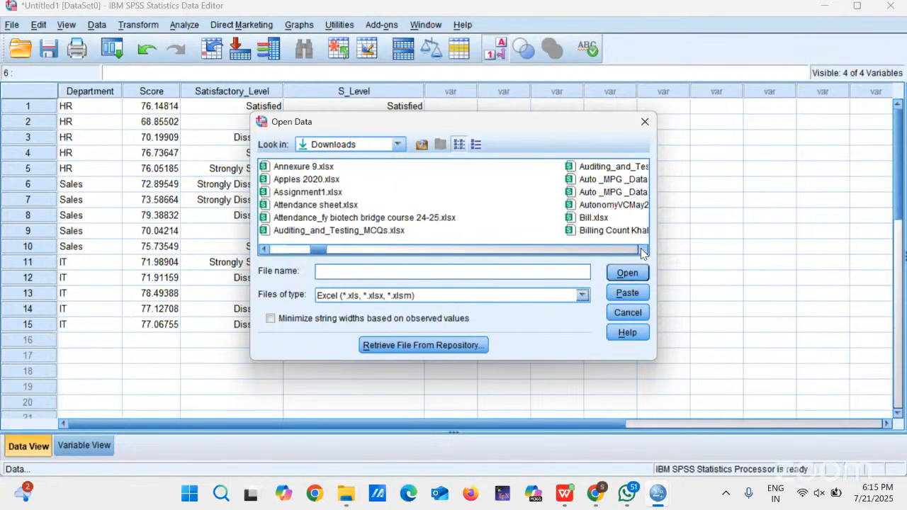
click(642, 250)
click(642, 249)
click(642, 249)
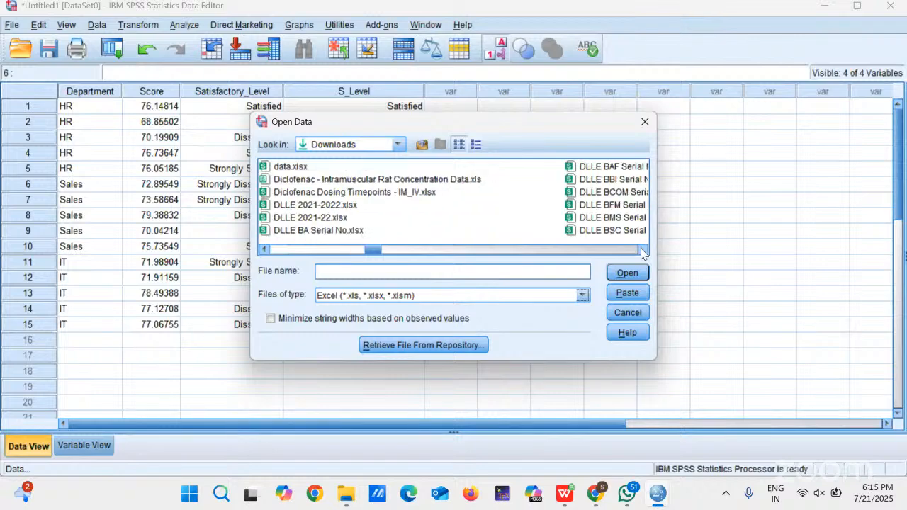
click(642, 250)
click(642, 250)
click(642, 249)
click(642, 250)
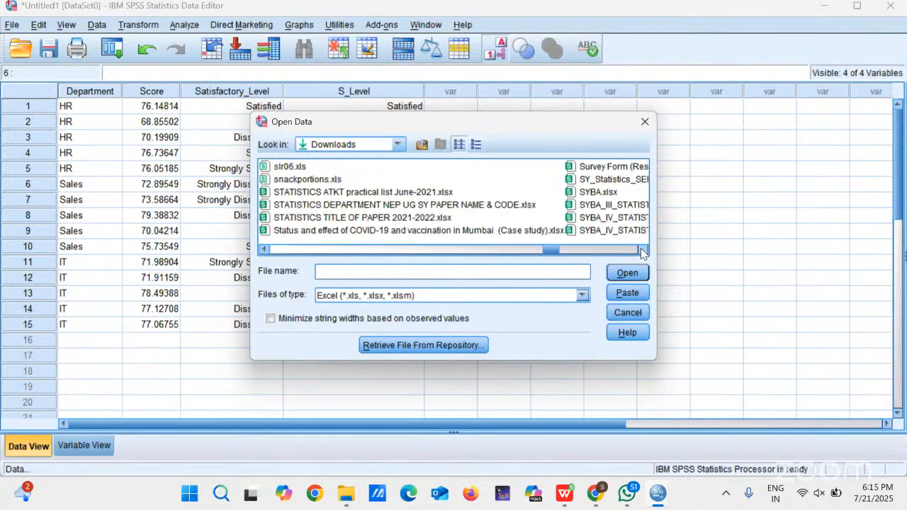
click(642, 249)
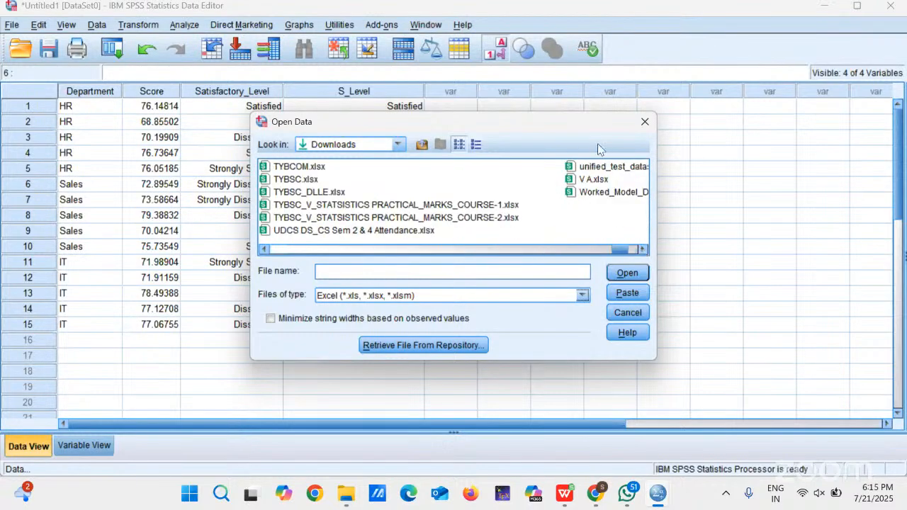
click(583, 169)
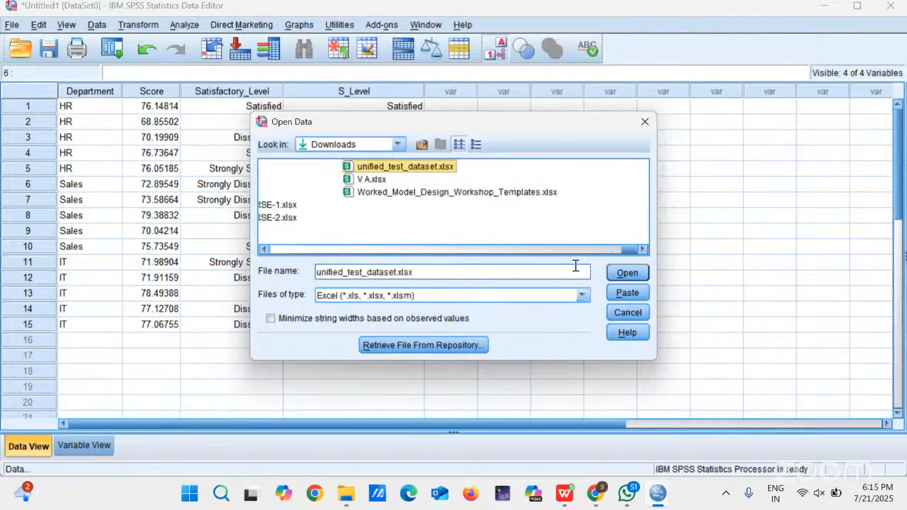
Import Sheet1 of the workbook with variable names read from the first row, and widen the Group column to fit its name.
click(633, 272)
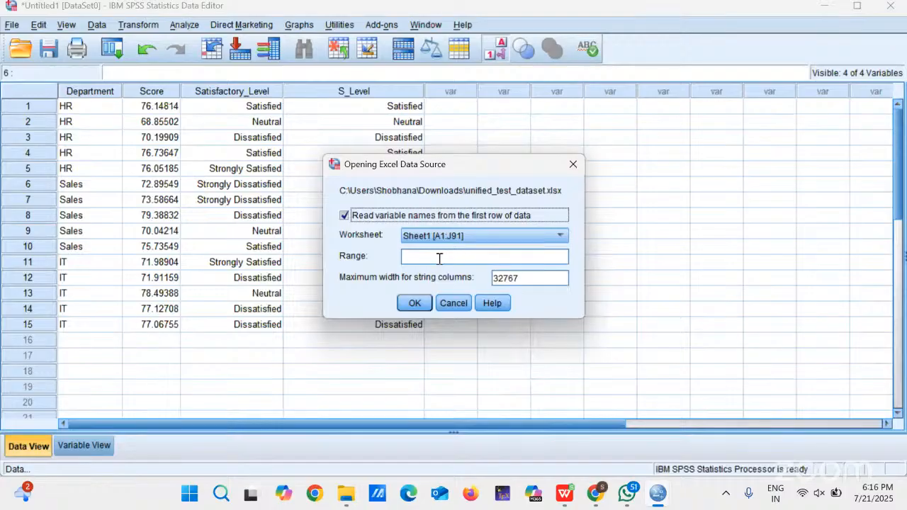
click(410, 307)
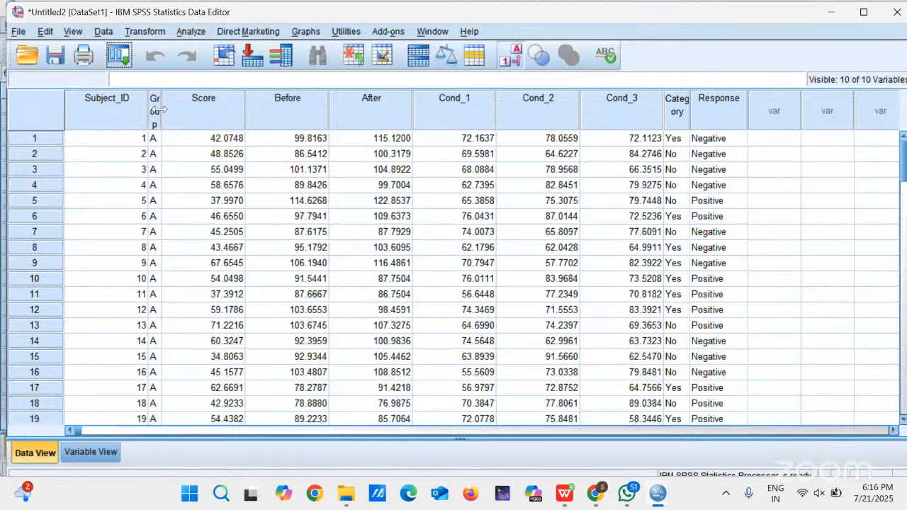
drag(159, 109, 194, 107)
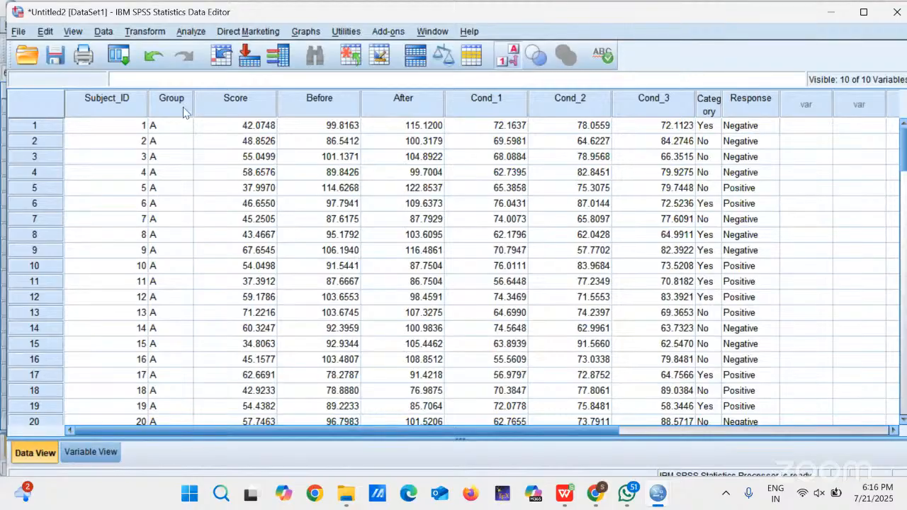
Review the types and measurement levels of the imported variables, and return to the data rows.
click(92, 453)
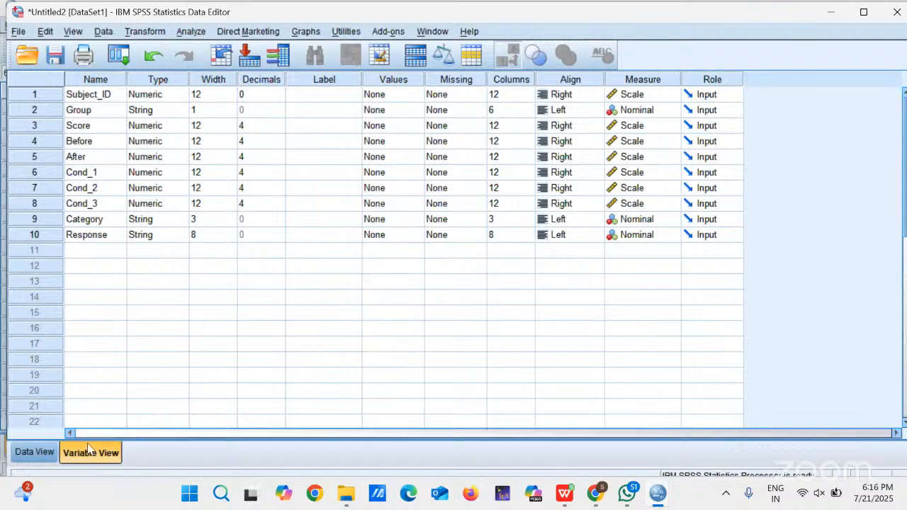
click(34, 452)
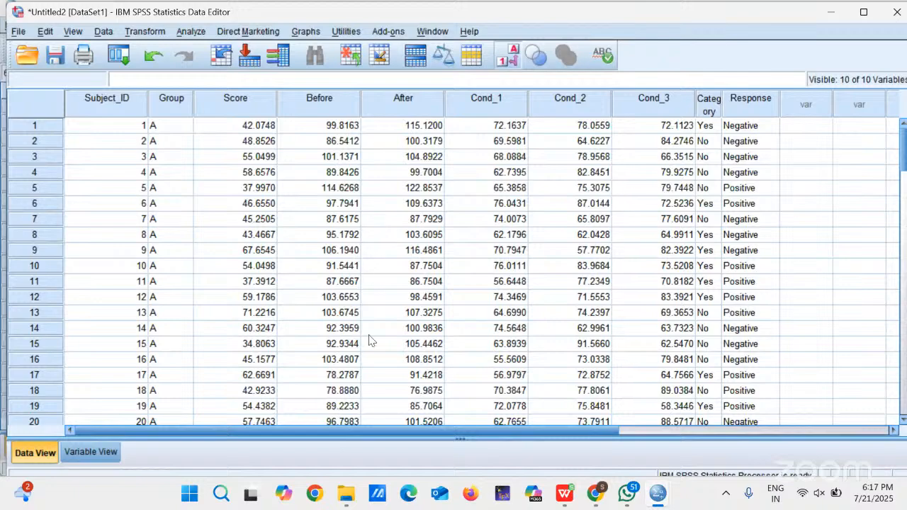
Switch to Data_Analysis_July_25.pdf in WPS Office and read the research question and hypotheses on the Independent t-test / Mann-Whitney slide.
mouse_move(569, 502)
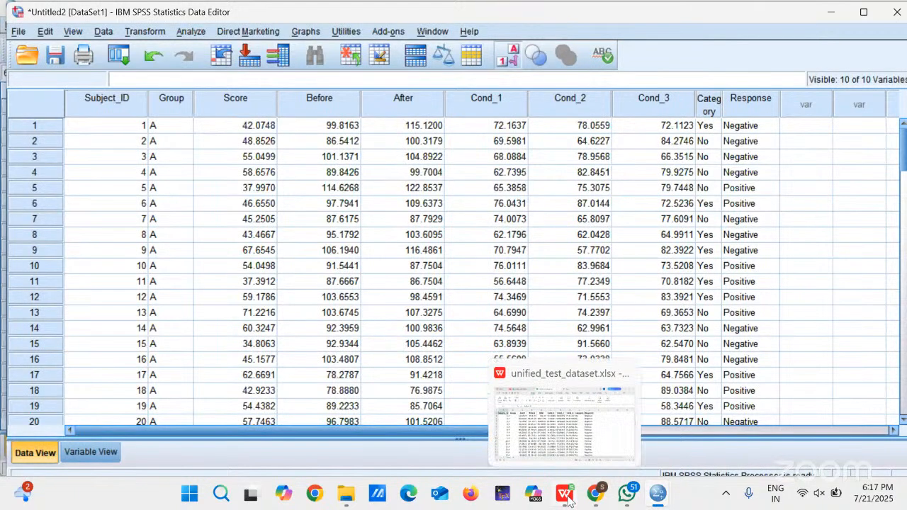
click(570, 445)
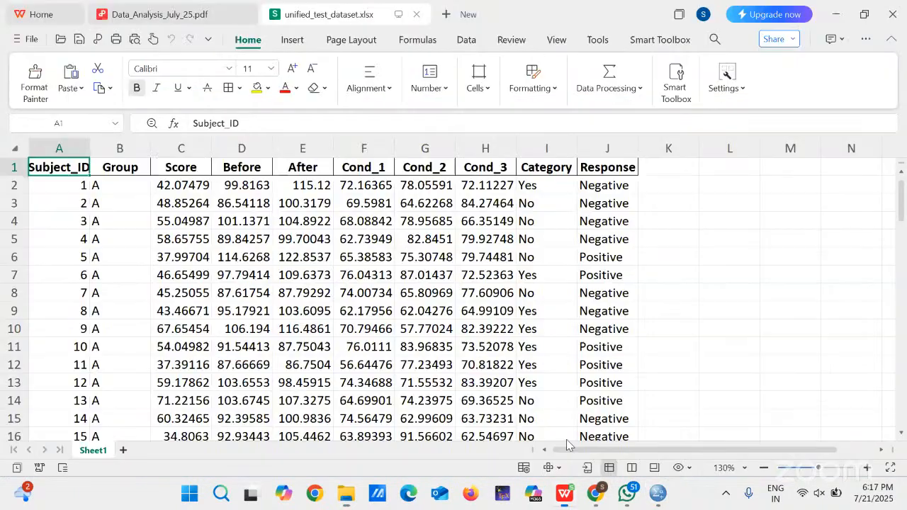
click(189, 15)
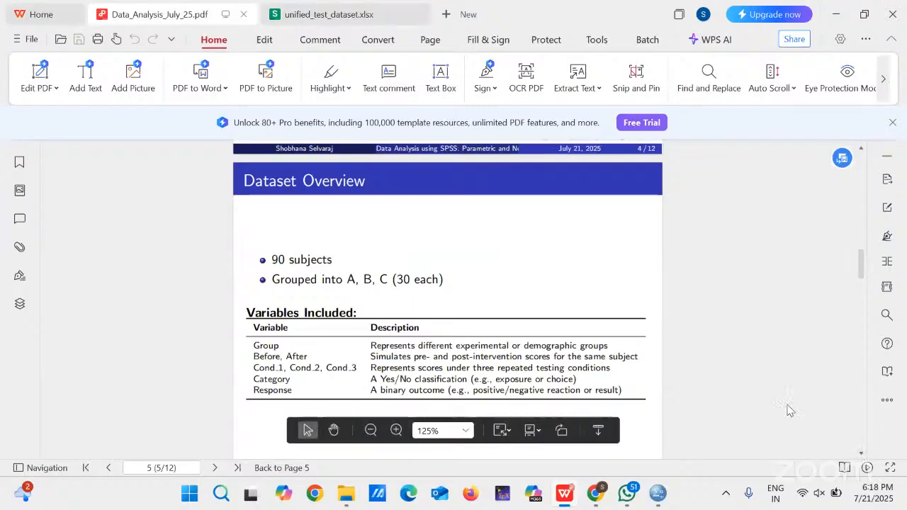
scroll(790, 409, down, 3)
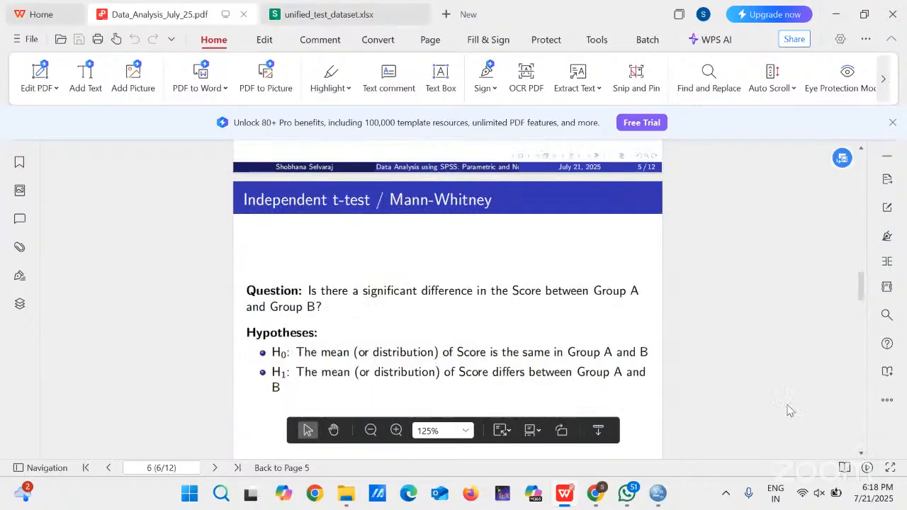
scroll(790, 410, down, 1)
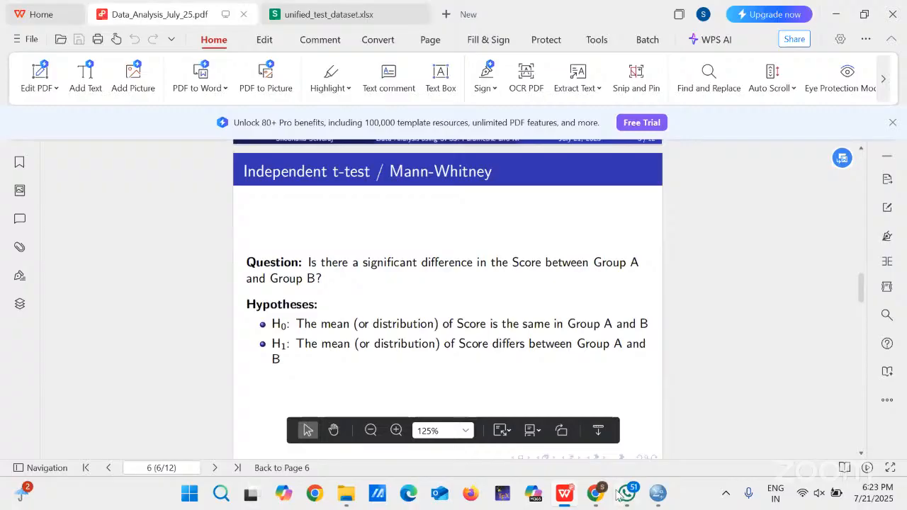
mouse_move(643, 496)
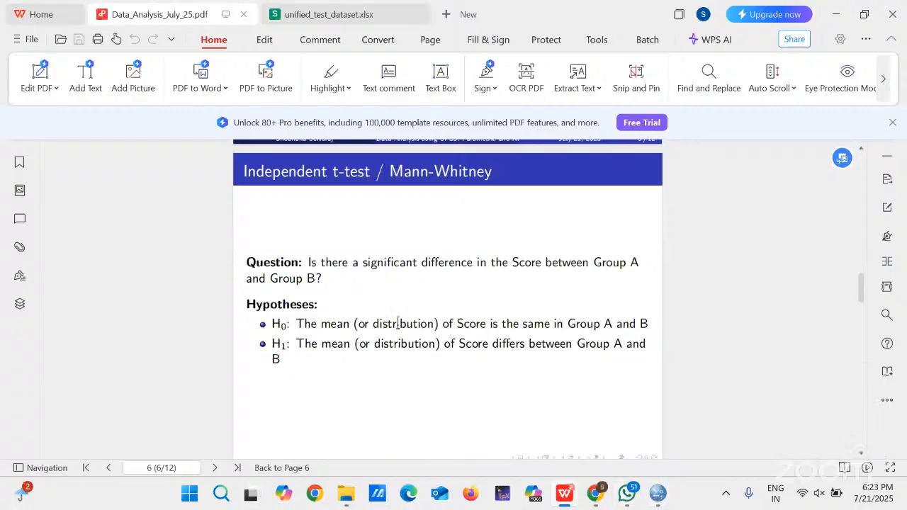
scroll(452, 411, down, 1)
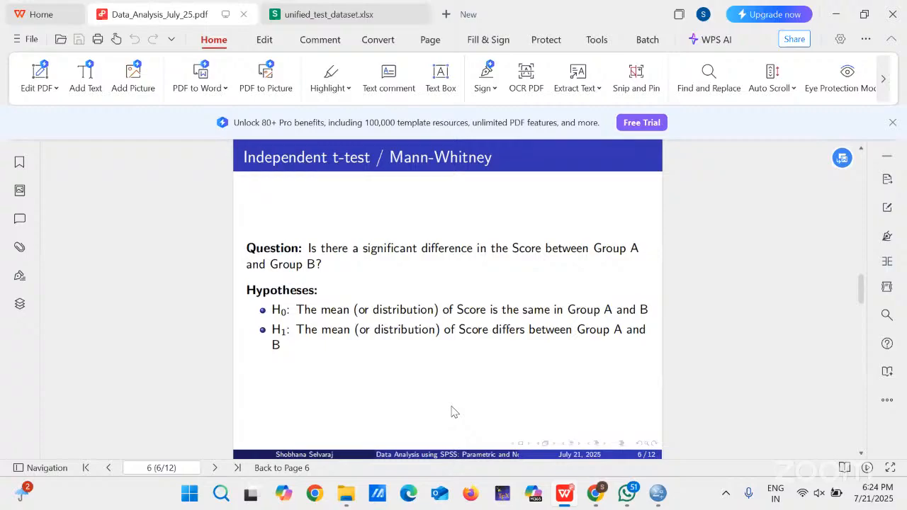
Return to the Untitled2 dataset in SPSS and set up an Independent-Samples T Test with Score as the test variable.
mouse_move(655, 493)
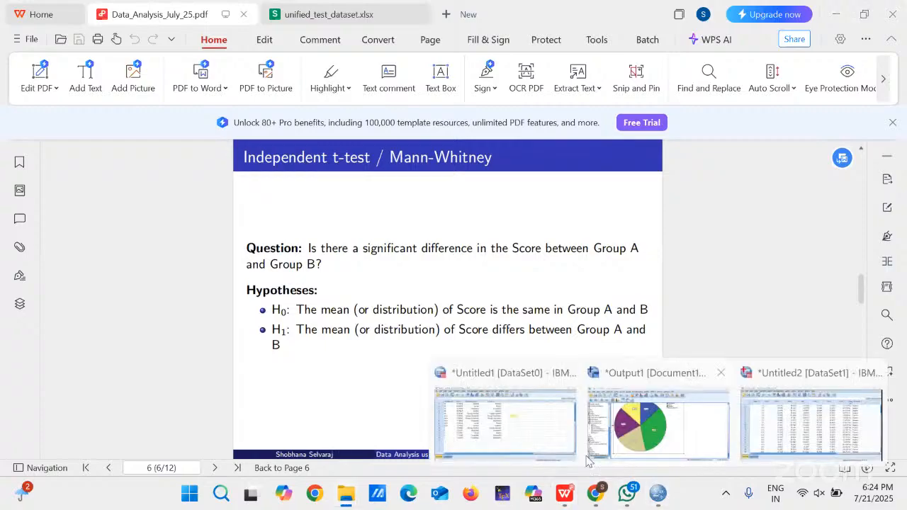
click(784, 401)
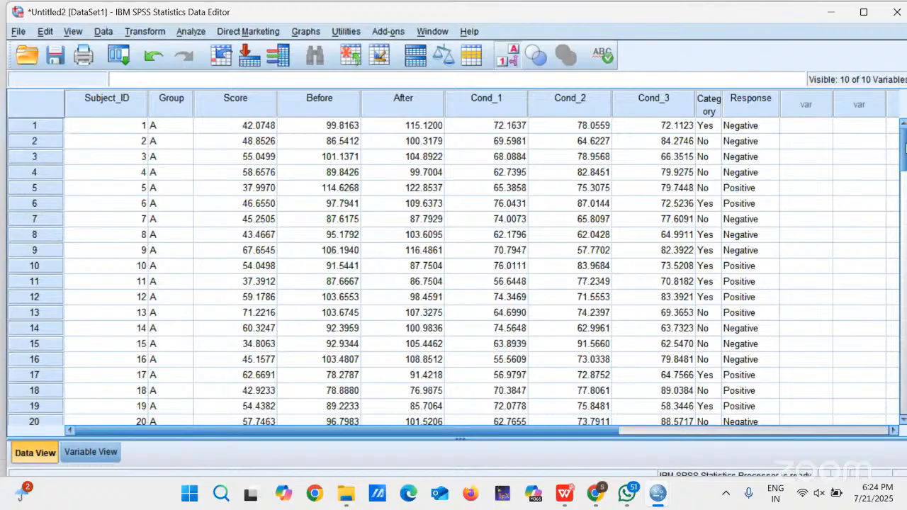
mouse_move(904, 147)
mouse_down()
mouse_move(904, 320)
mouse_move(892, 147)
mouse_up()
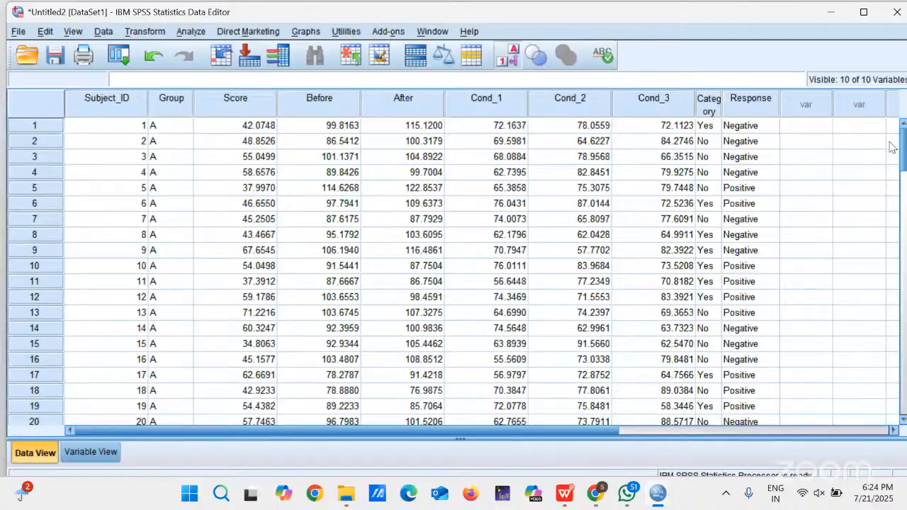
click(191, 32)
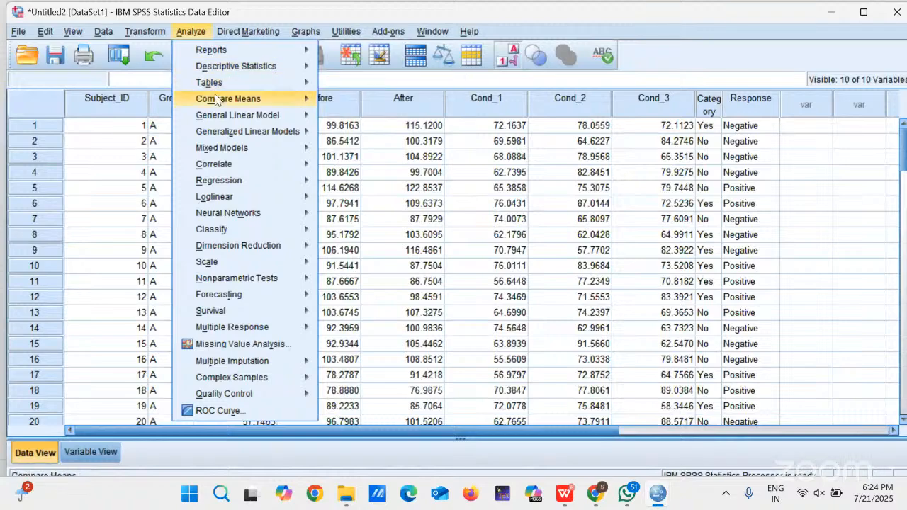
mouse_move(219, 100)
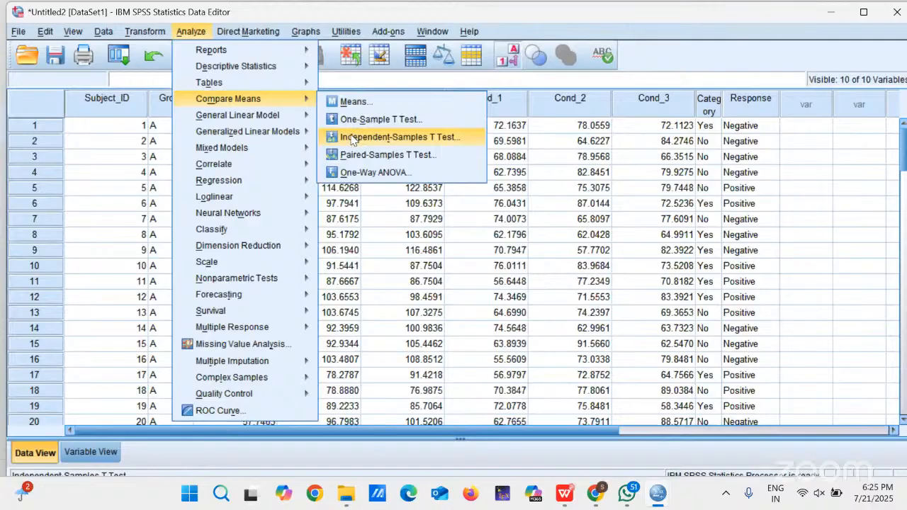
click(354, 139)
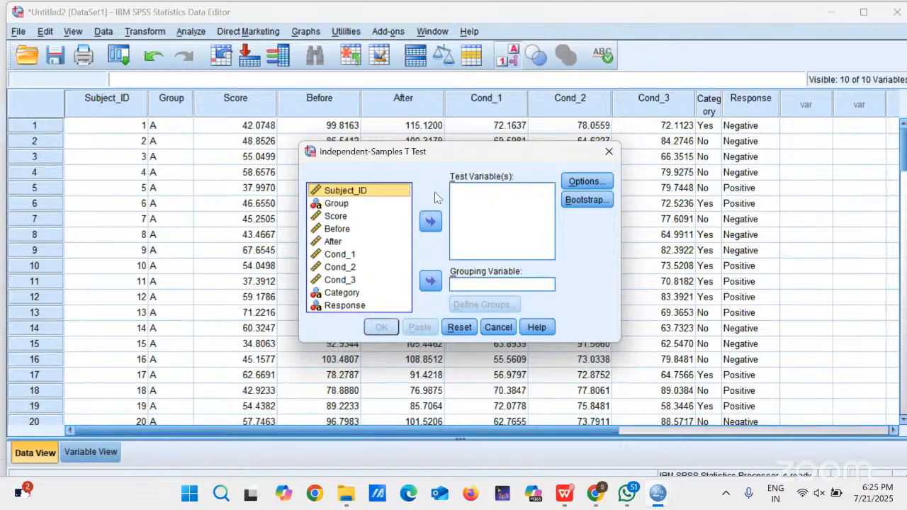
click(338, 216)
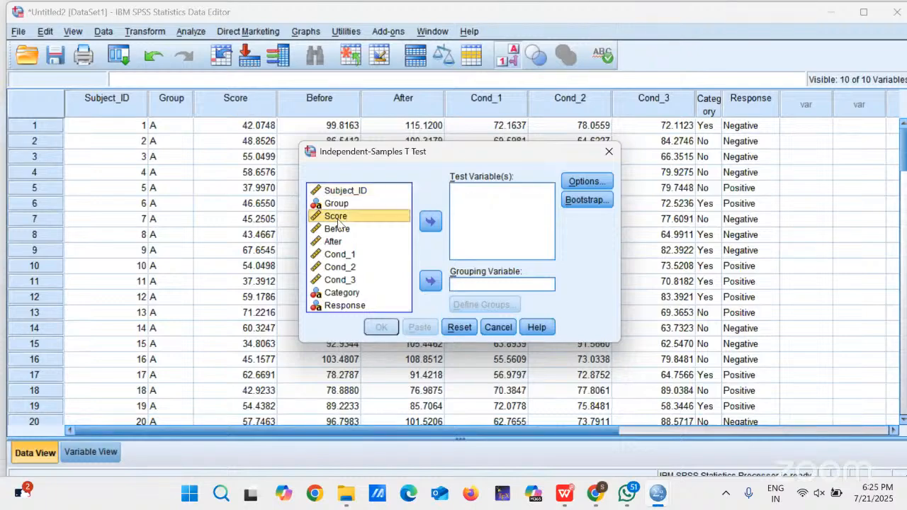
click(431, 221)
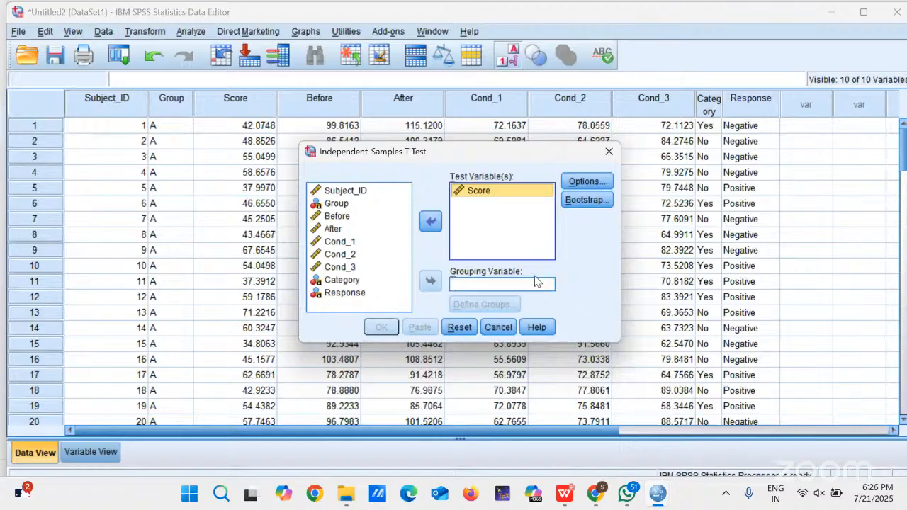
Use Group as the grouping variable, defining Group 1 as A and Group 2 as B.
click(337, 206)
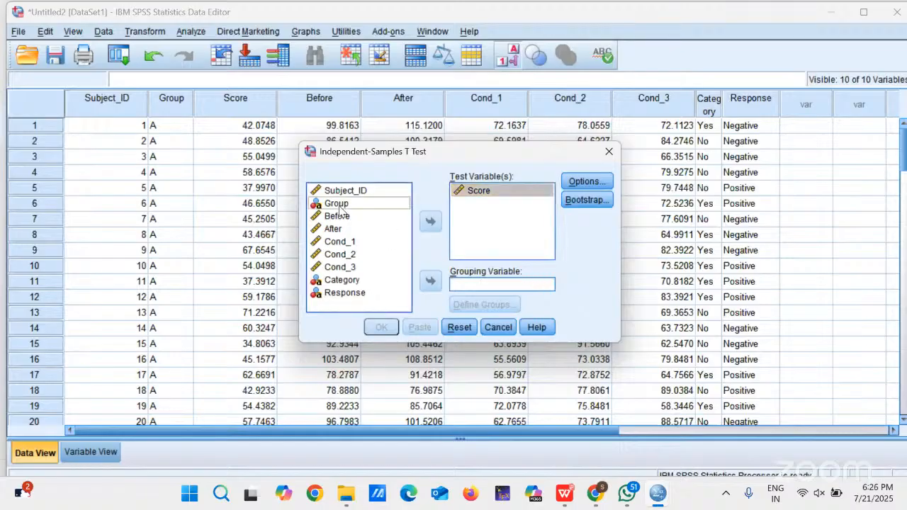
click(436, 285)
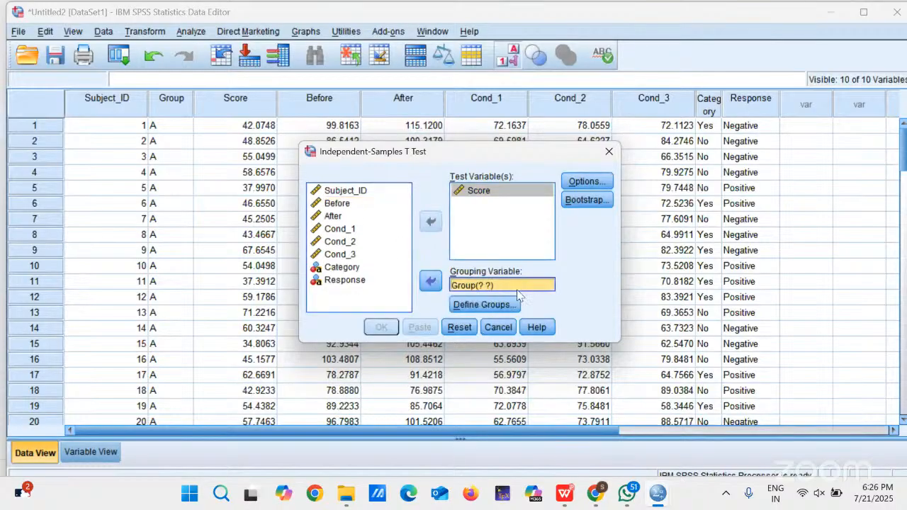
click(486, 307)
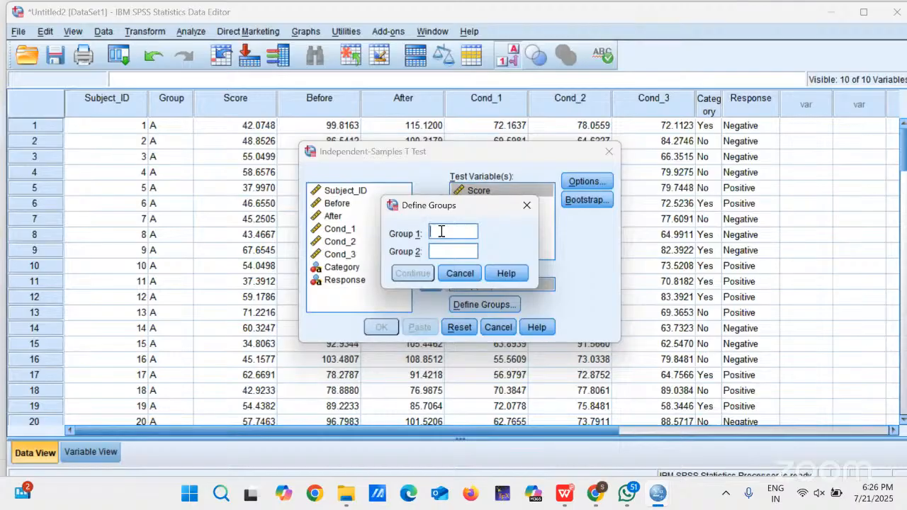
text(A)
key(Tab)
text(B)
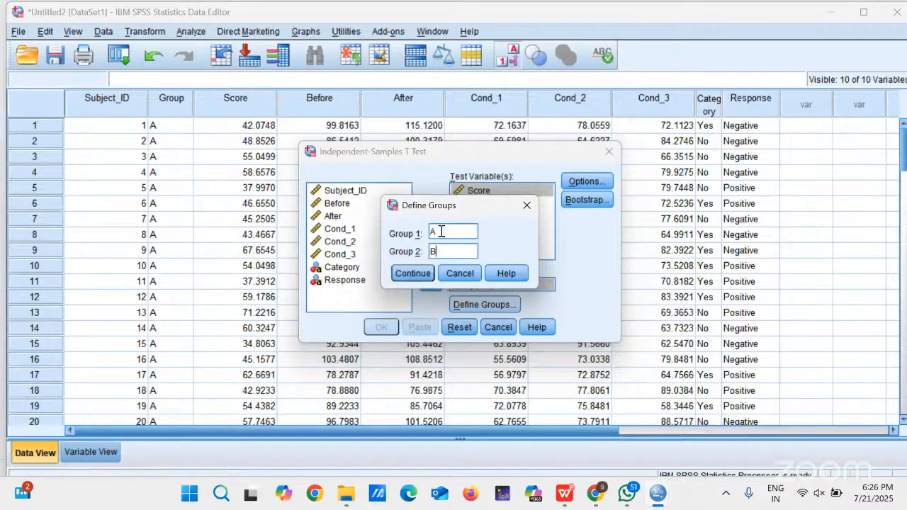
click(416, 274)
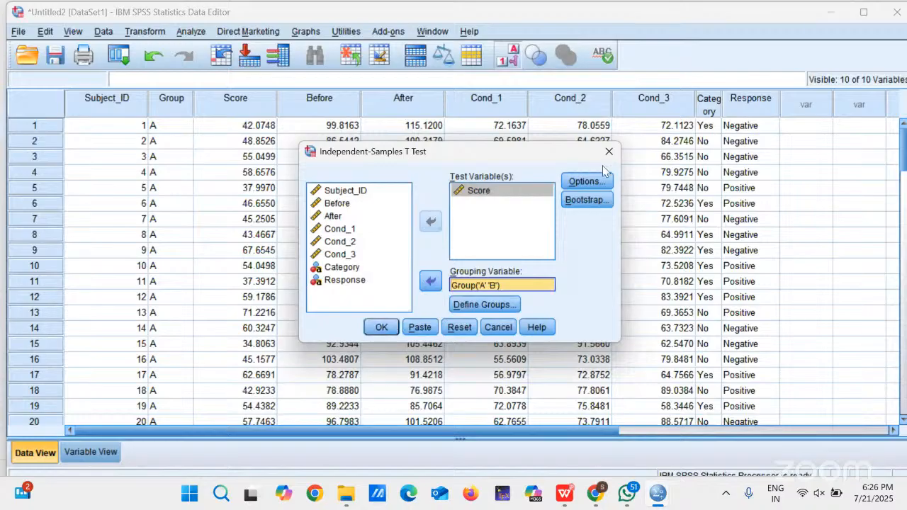
Accept the 95% confidence interval with cases excluded analysis by analysis, and run the t-test.
click(585, 182)
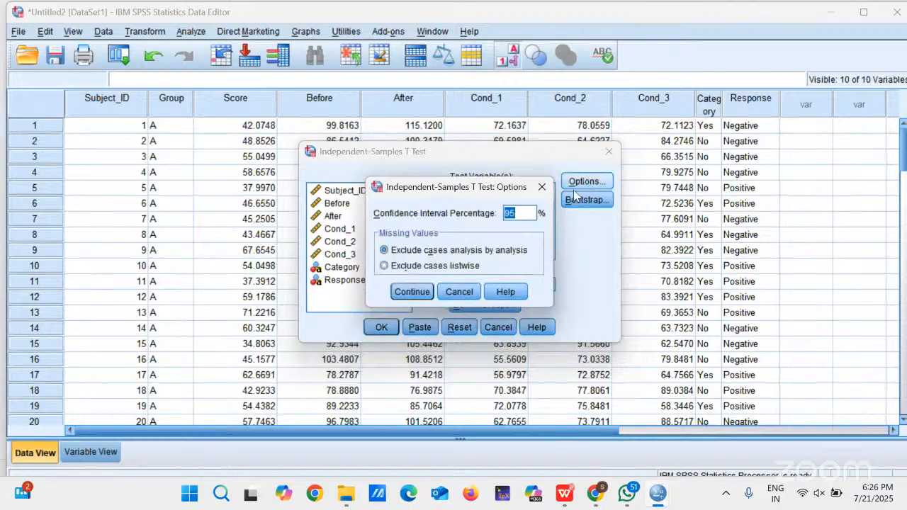
click(396, 294)
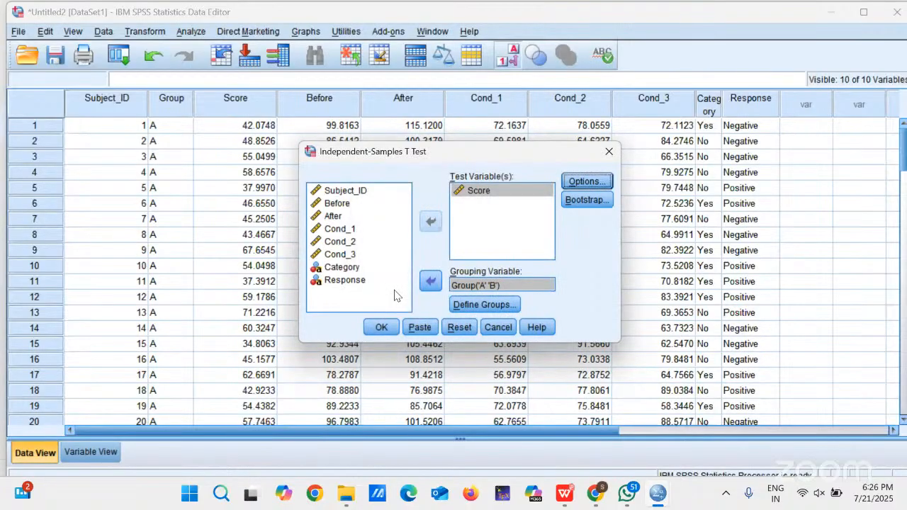
click(382, 330)
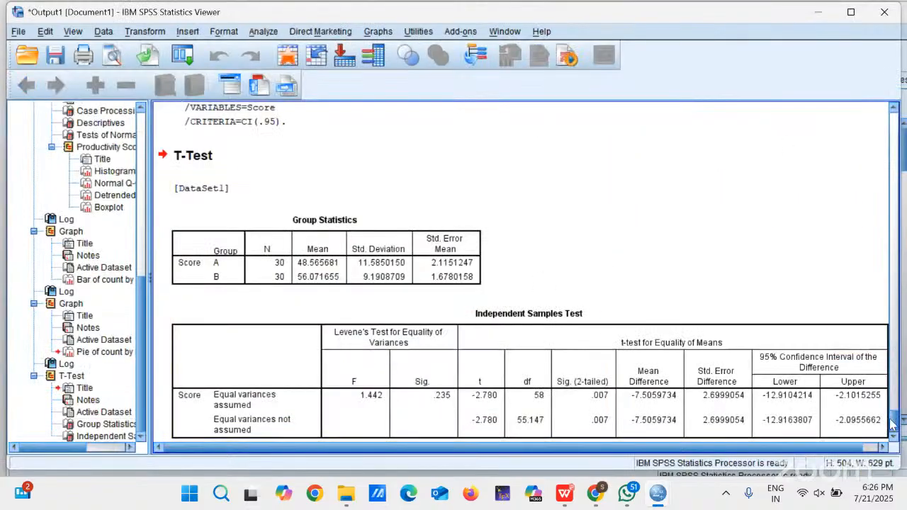
Examine the Group Statistics and Independent Samples Test tables for Score in groups A and B.
scroll(892, 424, down, 2)
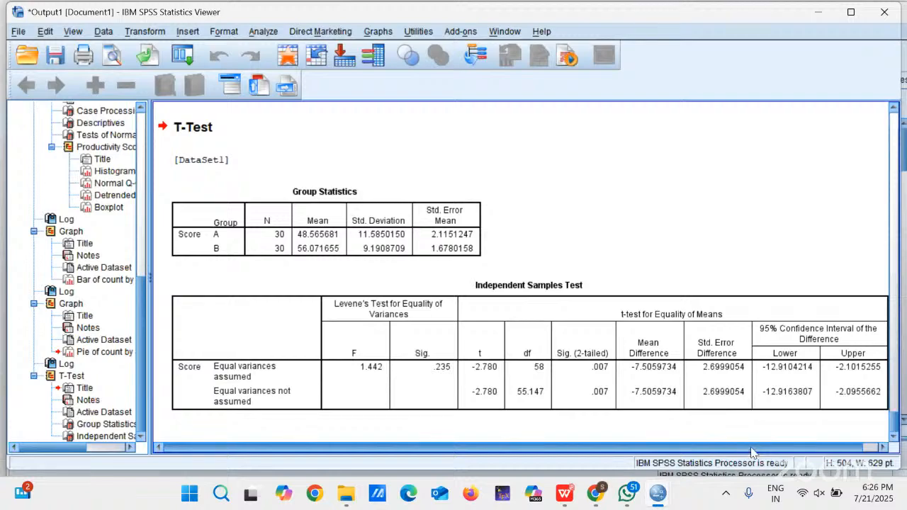
mouse_move(752, 448)
mouse_down()
mouse_move(771, 447)
mouse_move(754, 448)
mouse_up()
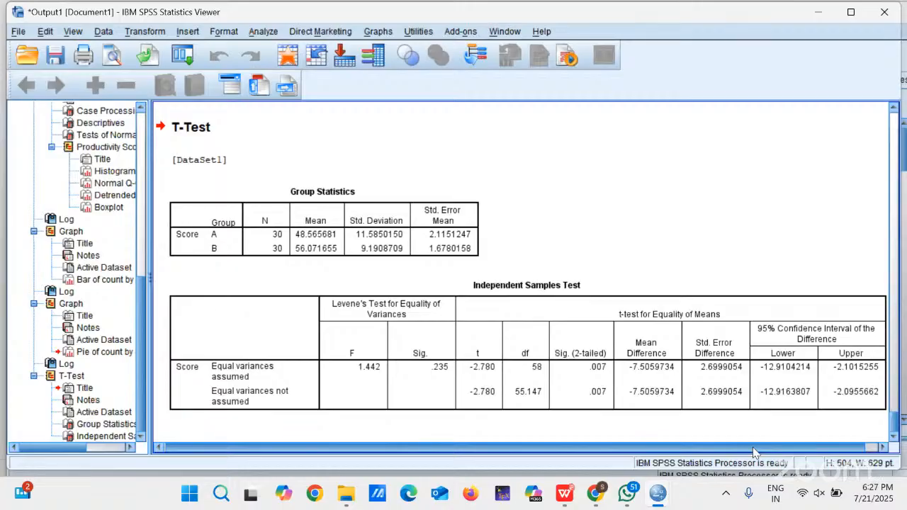
drag(755, 452, 777, 459)
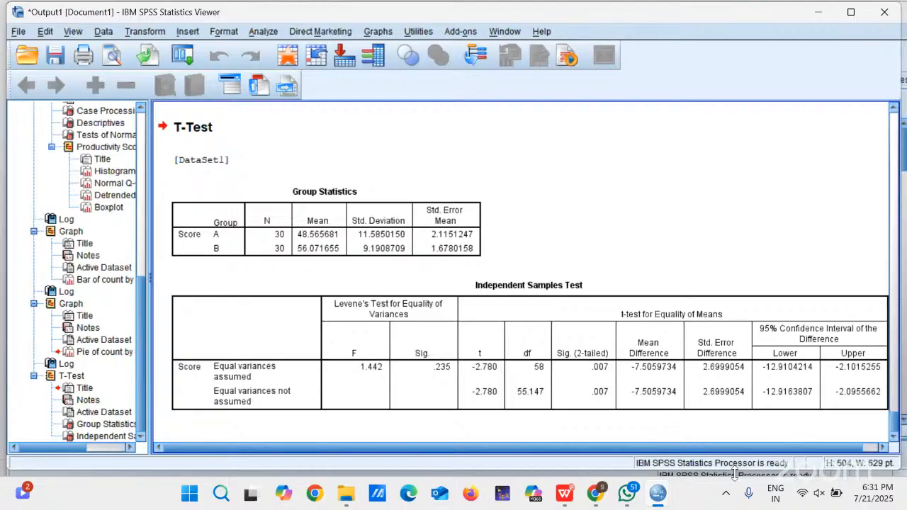
click(809, 391)
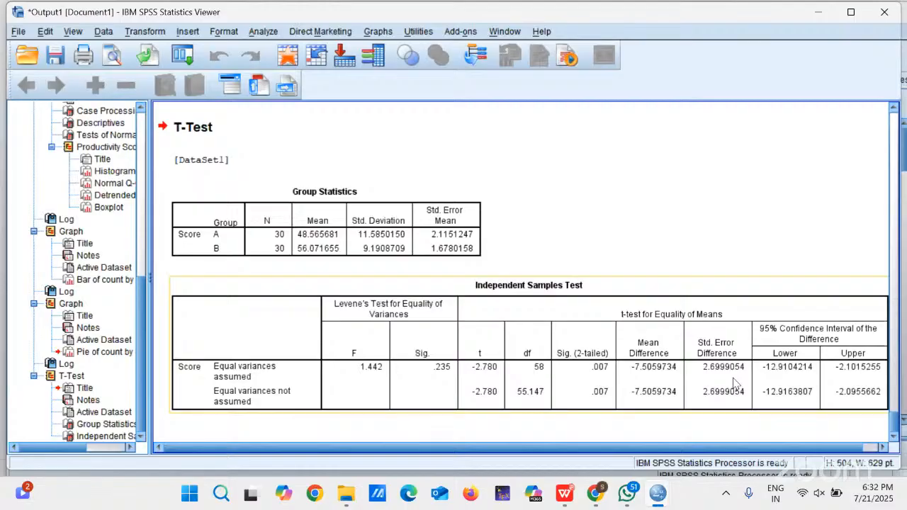
click(735, 383)
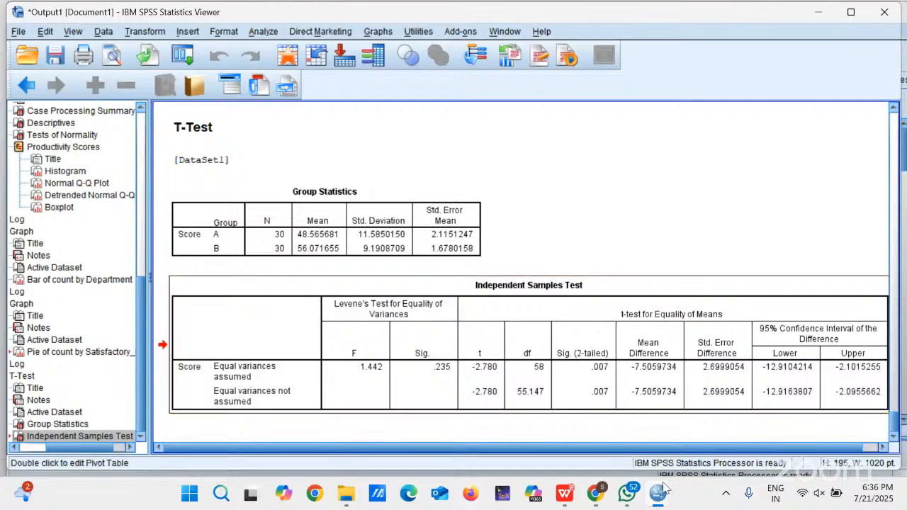
Run the Independent-Samples T Test on Score again from the Untitled2 dataset, with Group 2 changed to C to compare groups A and C.
mouse_move(659, 492)
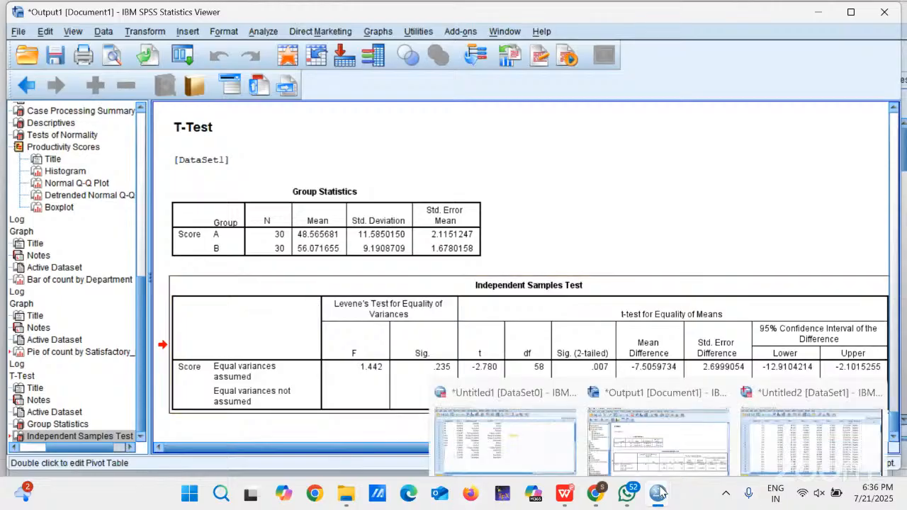
click(806, 430)
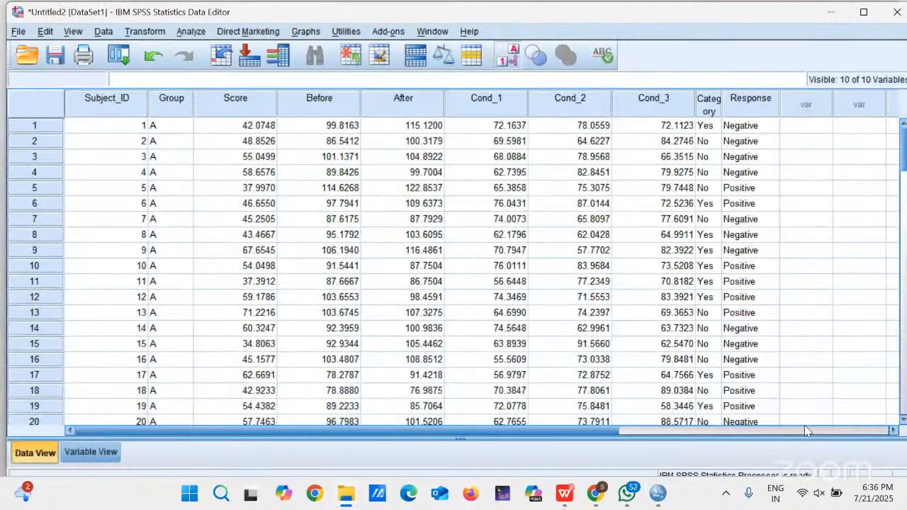
click(191, 31)
mouse_move(255, 99)
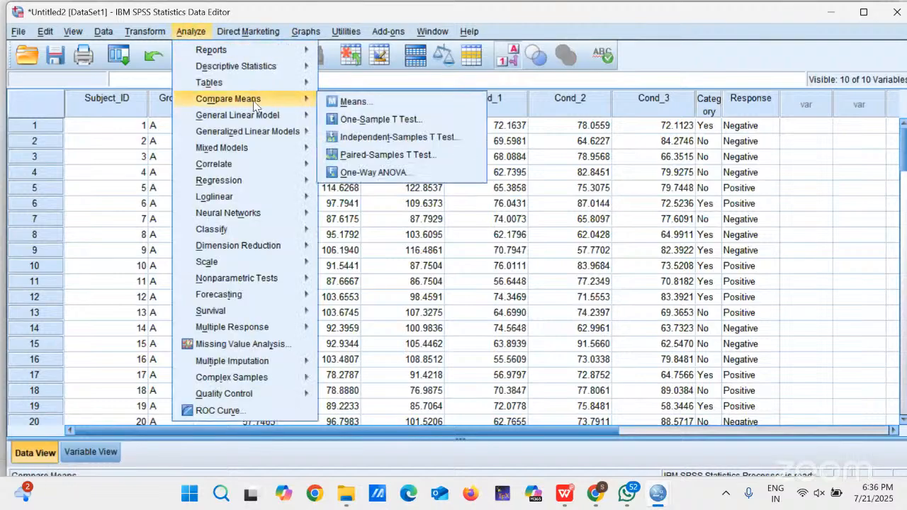
click(404, 138)
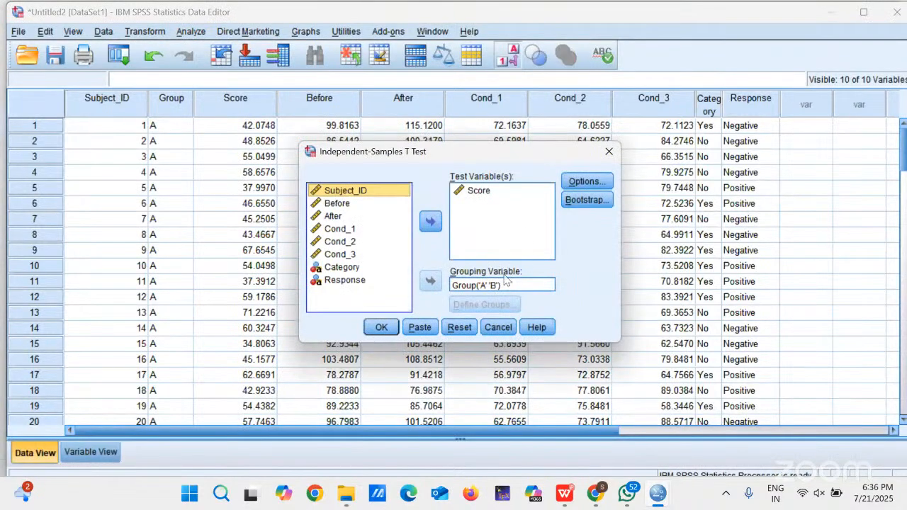
click(501, 286)
click(476, 305)
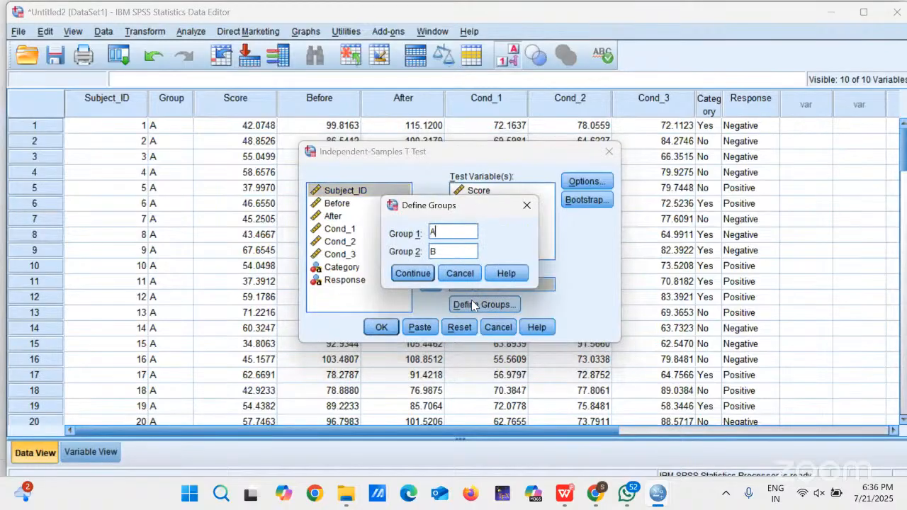
click(434, 251)
key(BackSpace)
text(C)
click(412, 275)
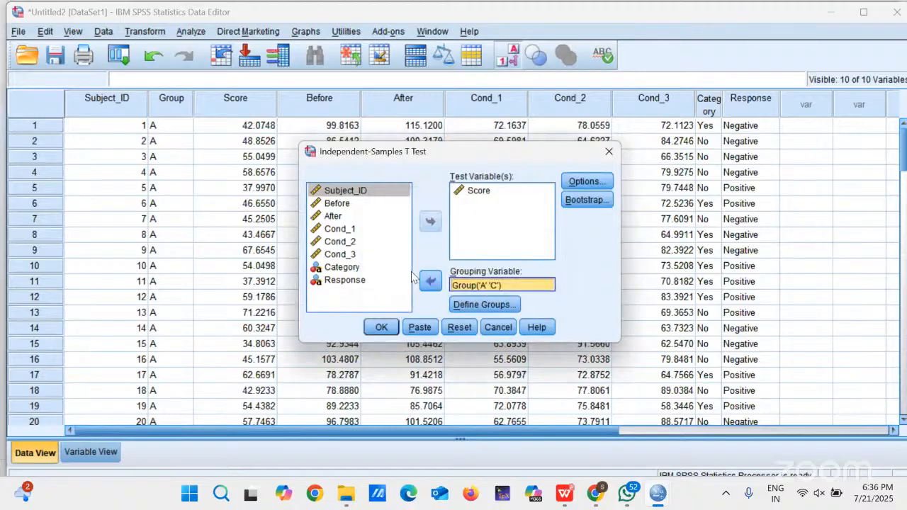
click(376, 327)
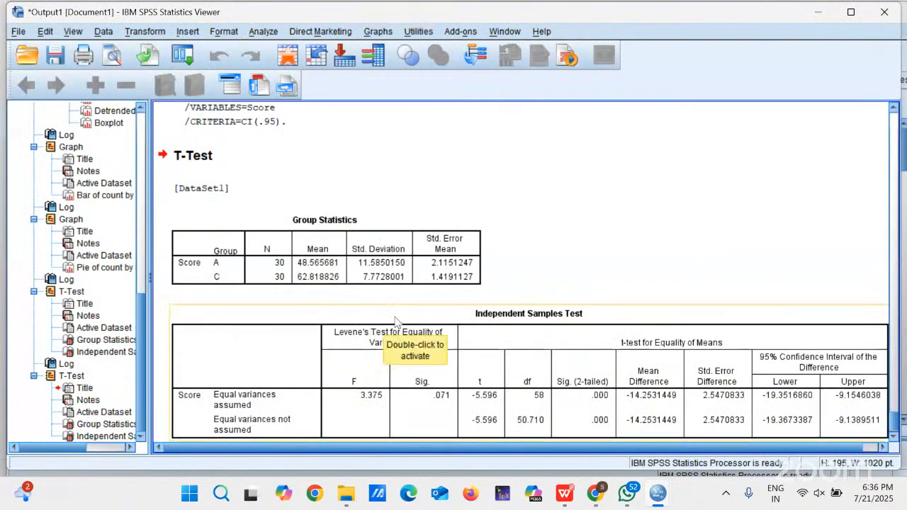
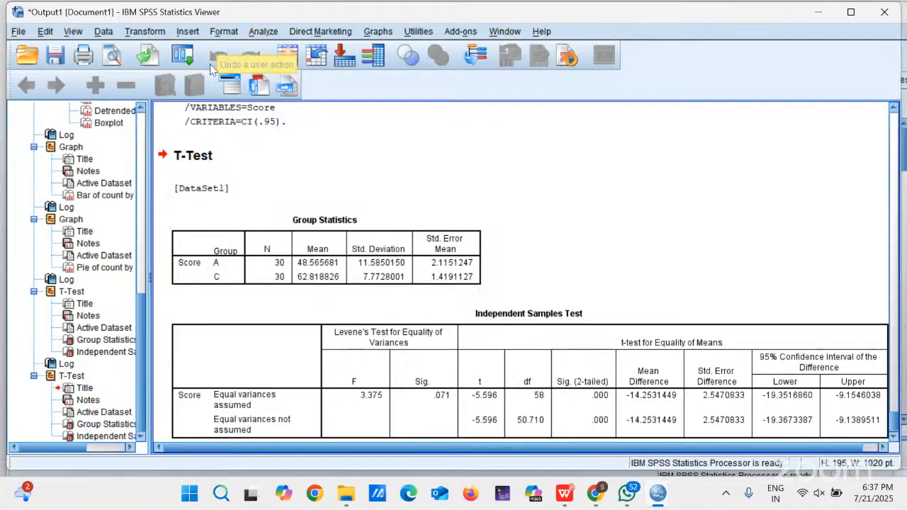
Review the t-test output for Score in groups A and C, and go back to the A and B results.
click(894, 332)
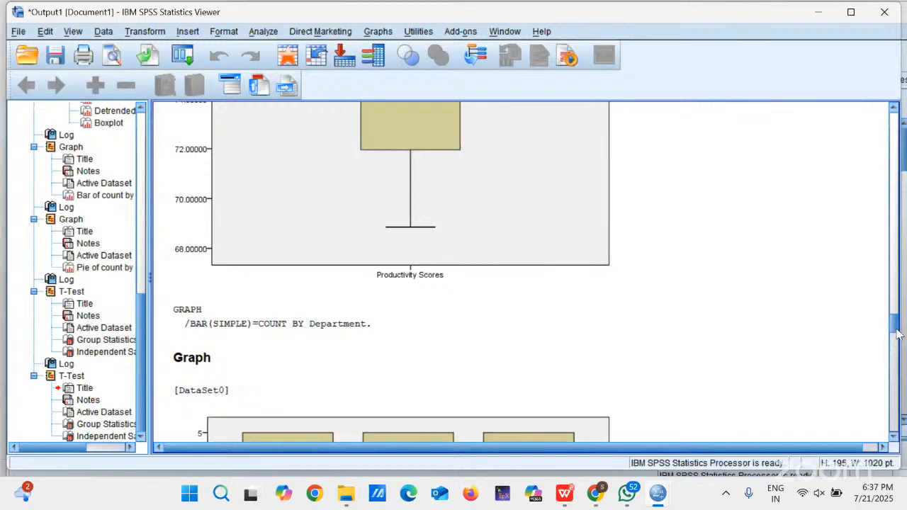
drag(899, 335, 900, 435)
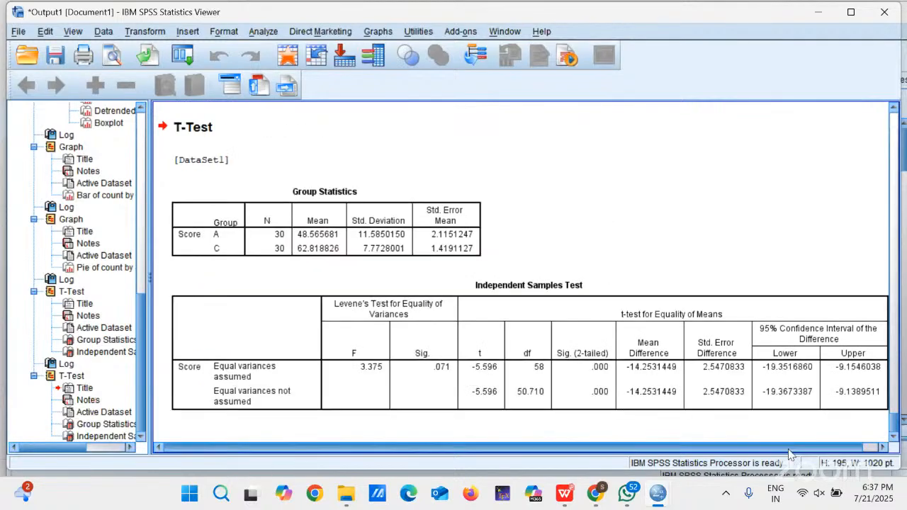
click(71, 292)
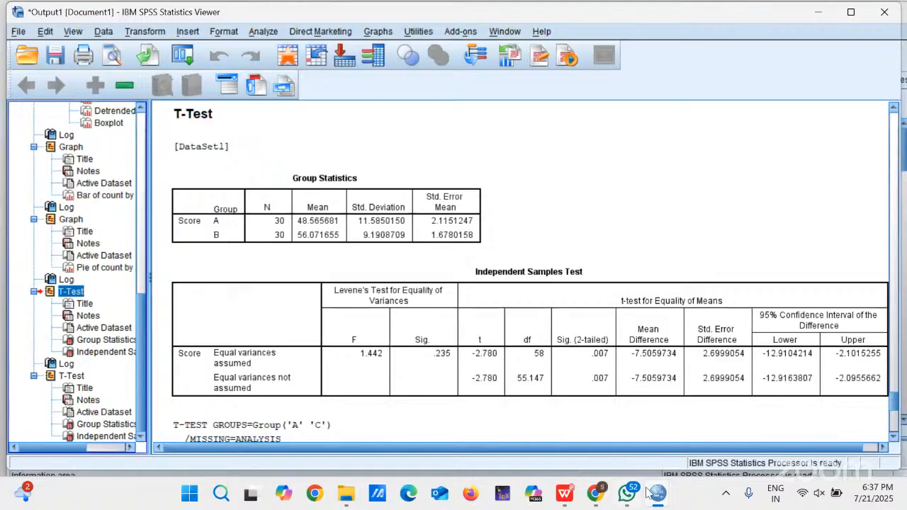
Run the Independent-Samples T Test on Score again from the Untitled2 dataset, with Group 1 changed to B to compare groups B and C.
mouse_move(658, 497)
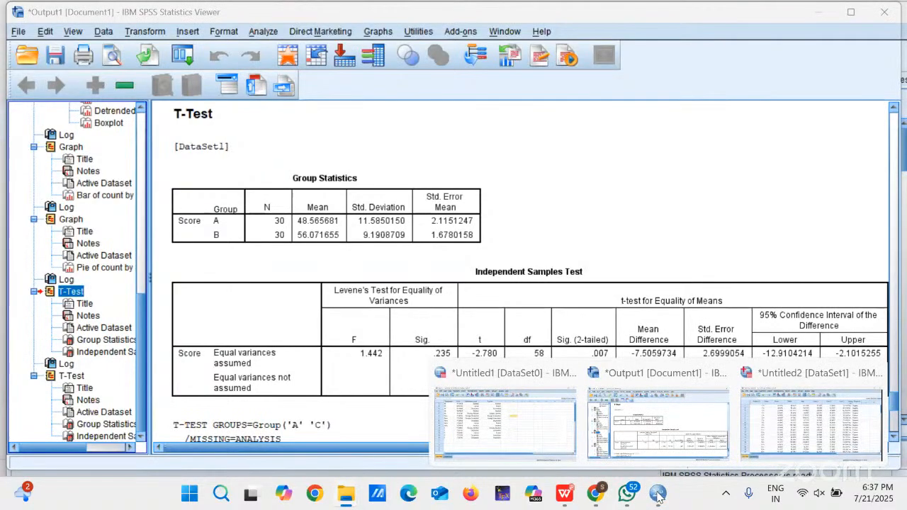
click(803, 404)
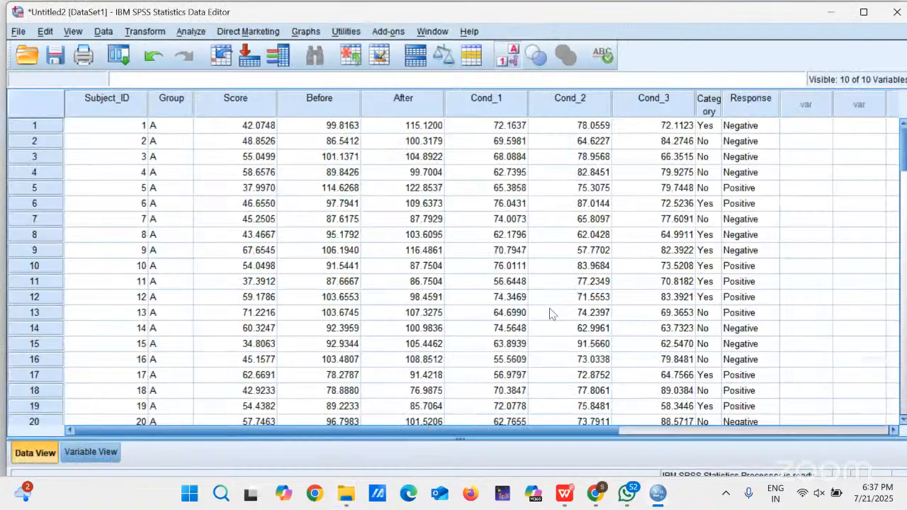
click(186, 31)
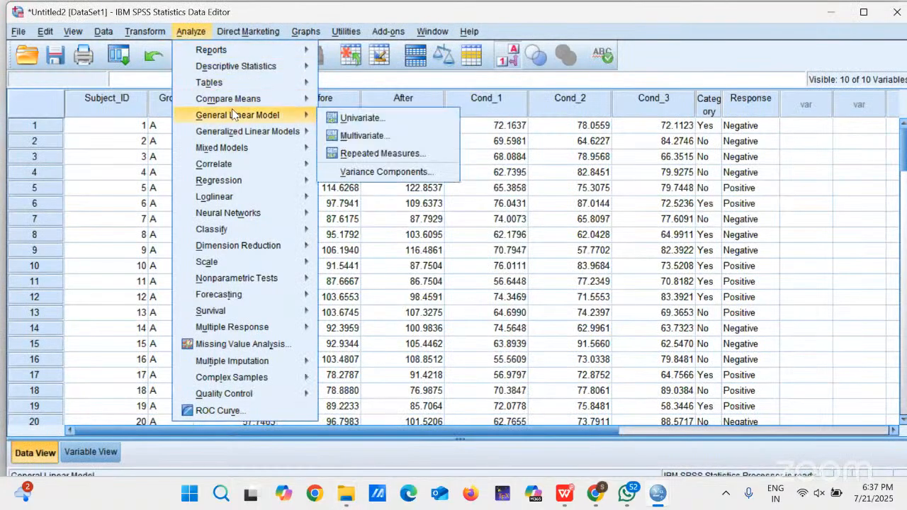
mouse_move(239, 103)
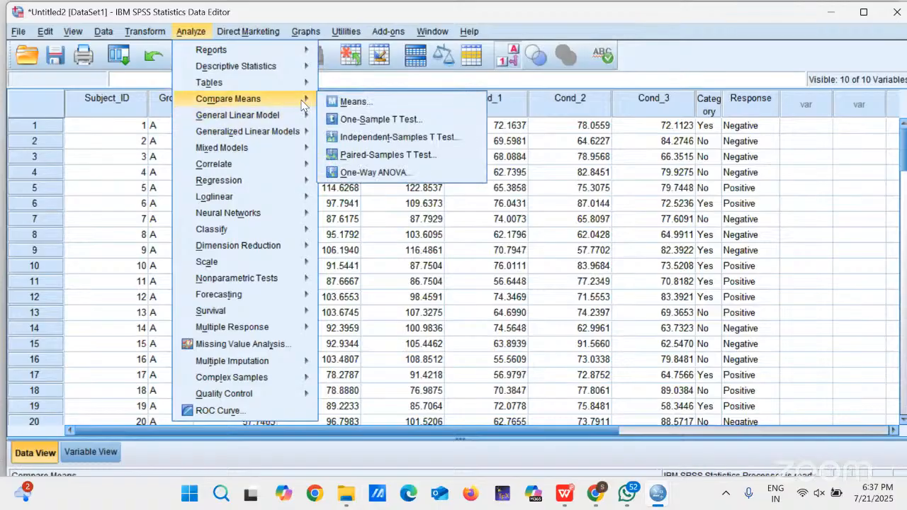
click(364, 138)
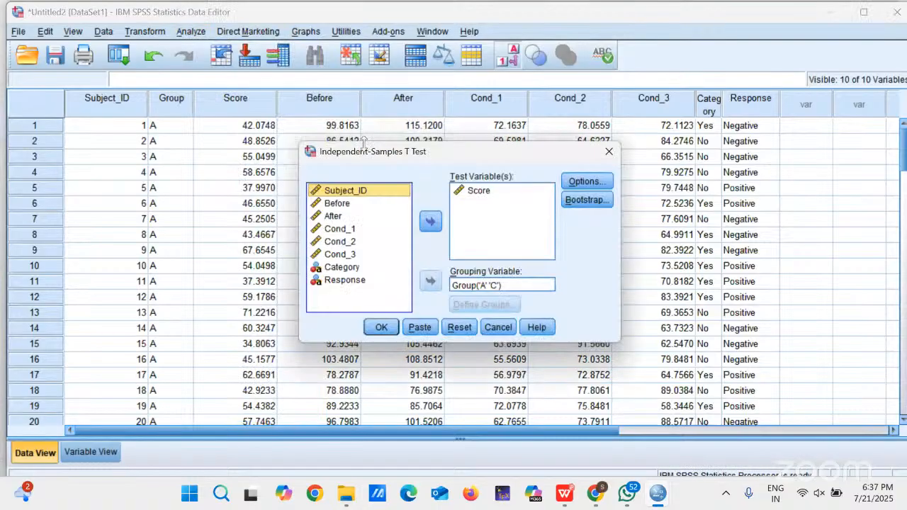
click(501, 285)
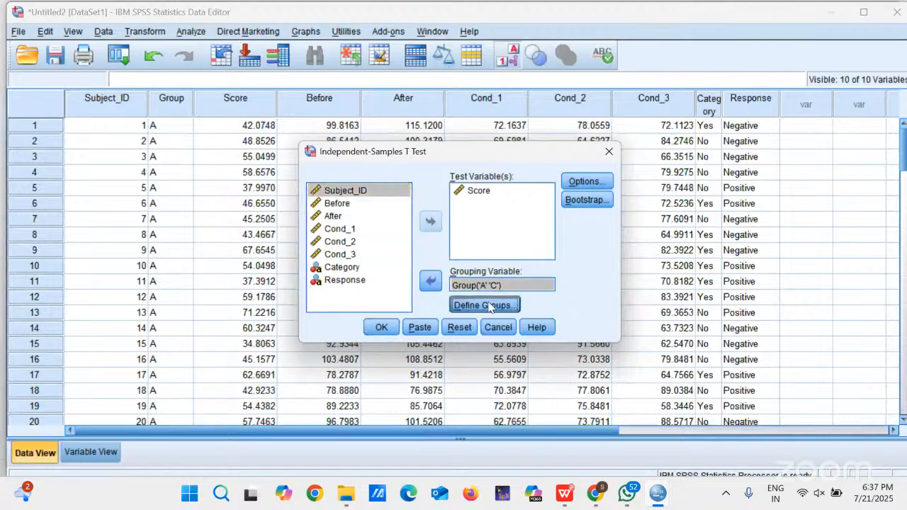
click(485, 305)
key(BackSpace)
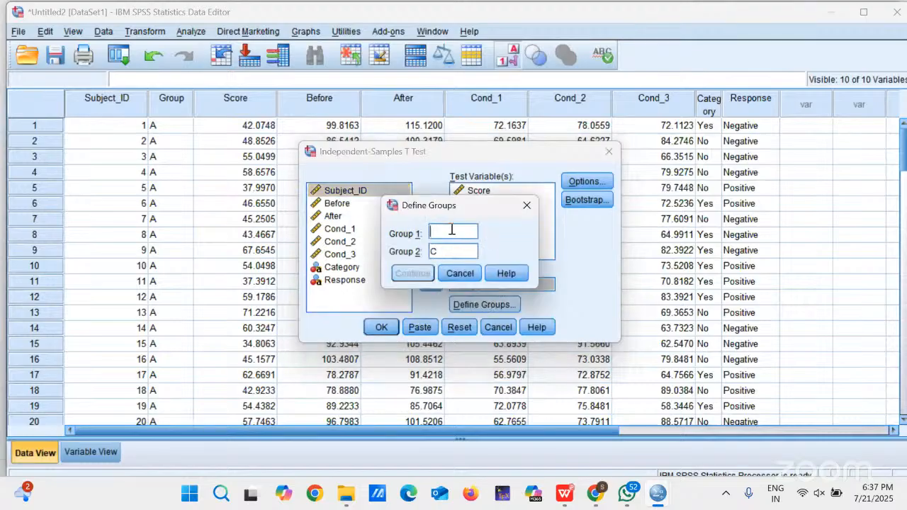
text(B)
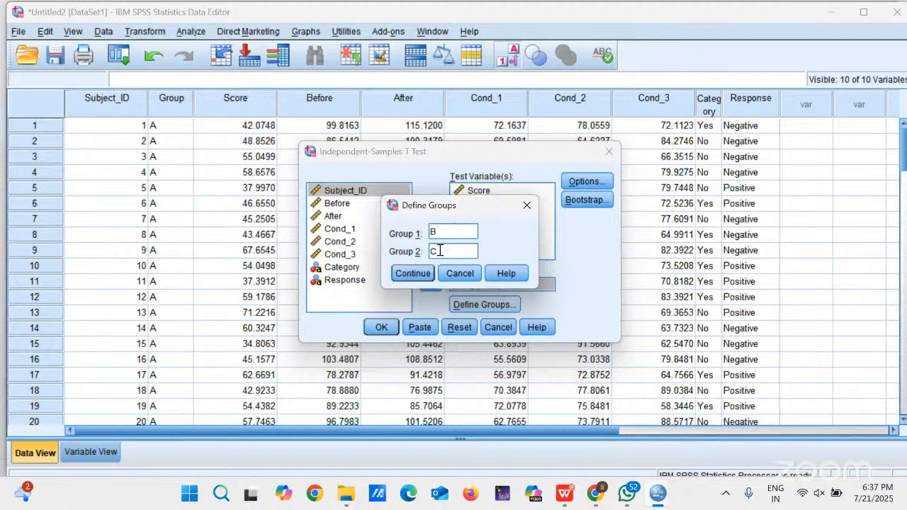
click(414, 275)
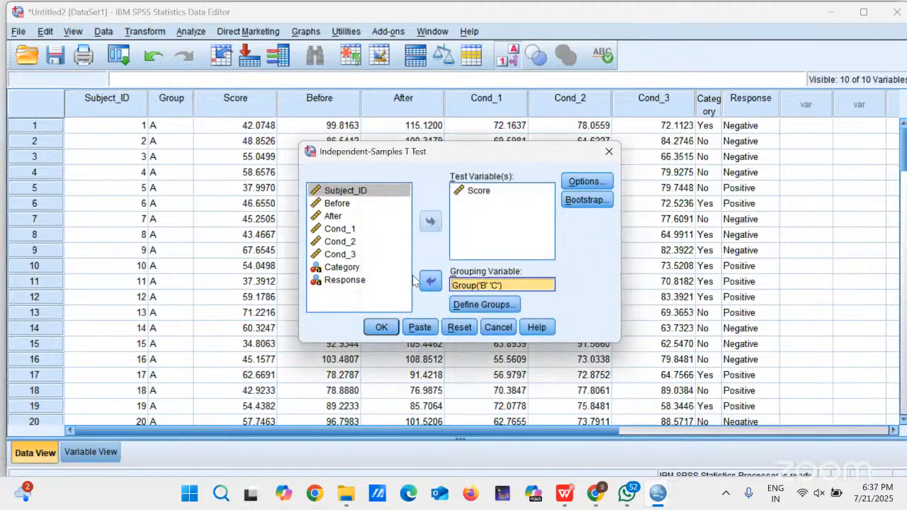
click(381, 327)
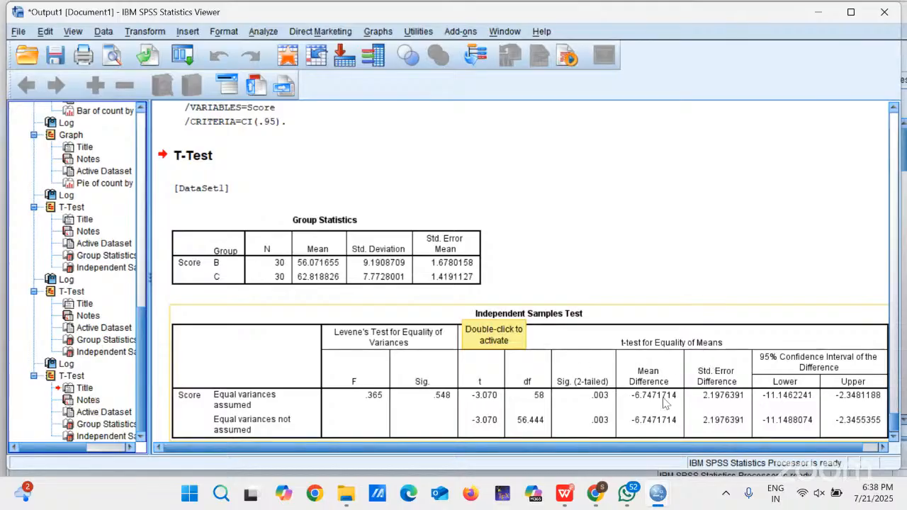
Examine the Group Statistics and Independent Samples Test tables for Score in groups B and C.
click(897, 333)
click(897, 333)
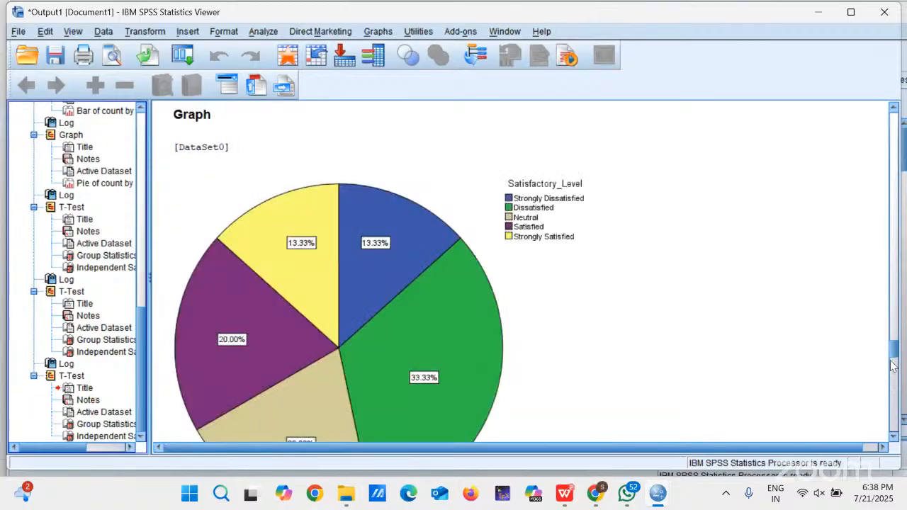
drag(895, 353, 892, 471)
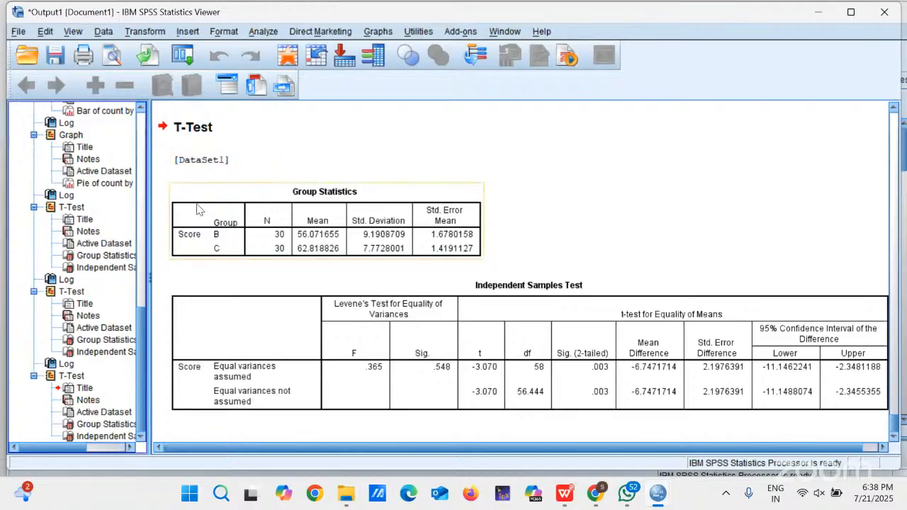
Check the Independent t-test / Mann-Whitney hypotheses slide in Data_Analysis_July_25.pdf, and return to the Untitled2 dataset in SPSS.
click(565, 494)
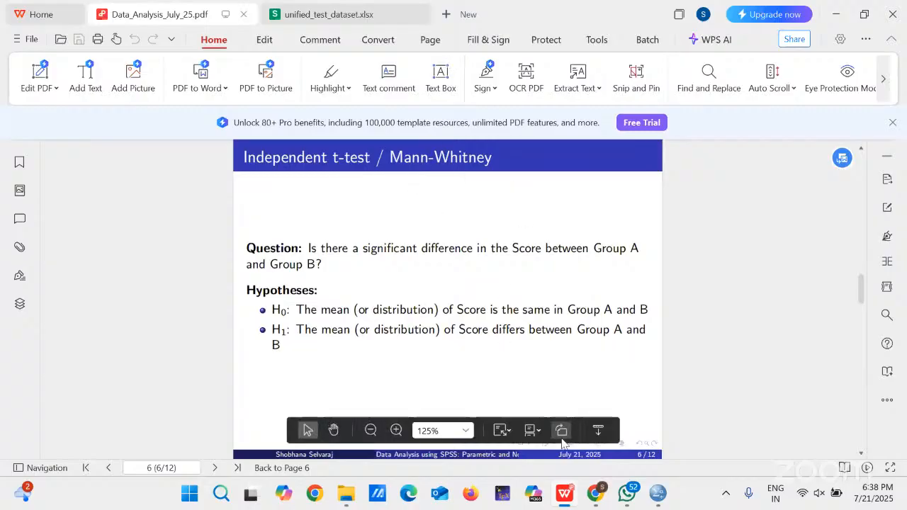
mouse_move(656, 500)
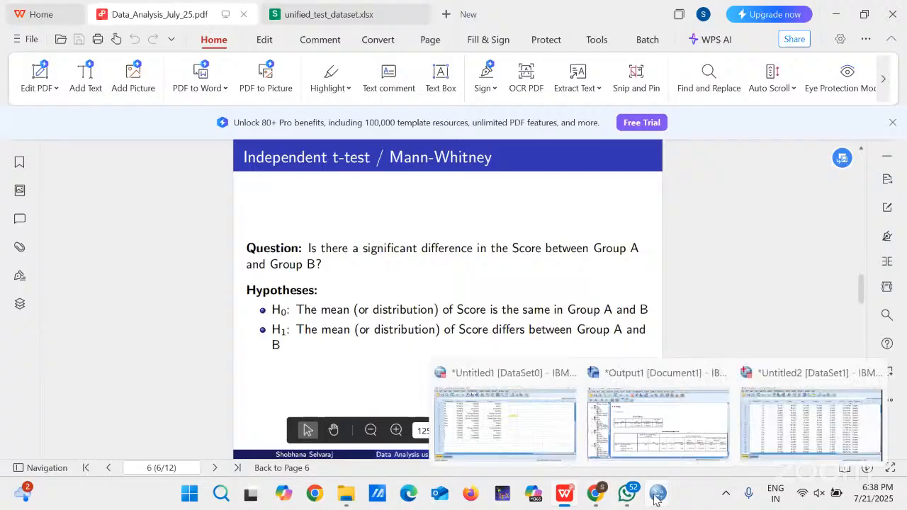
click(794, 444)
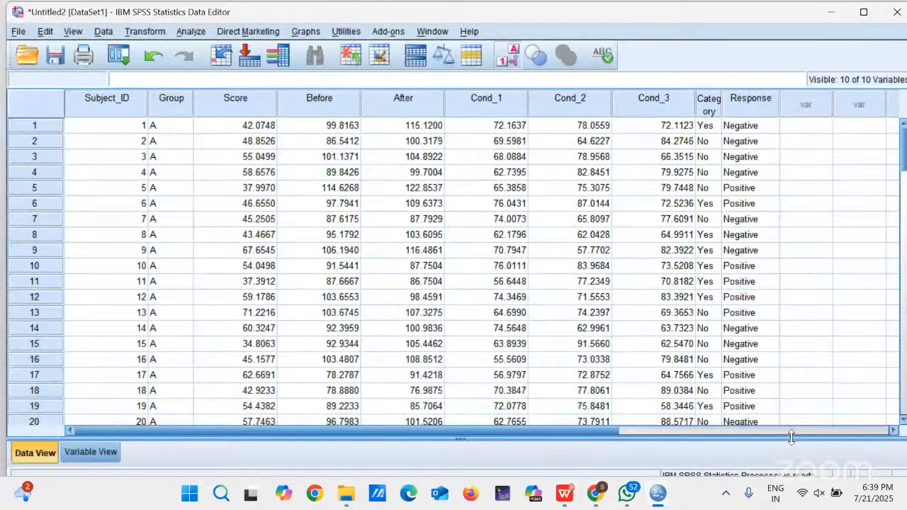
click(197, 34)
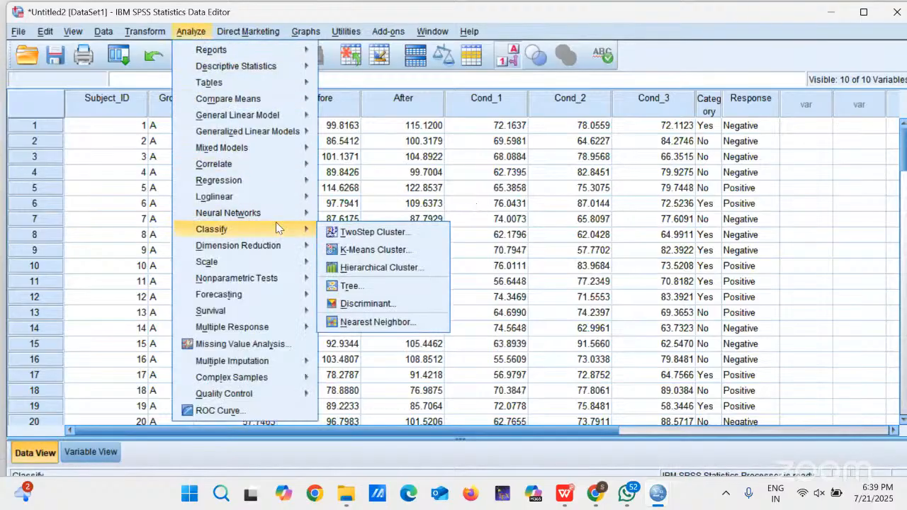
mouse_move(259, 292)
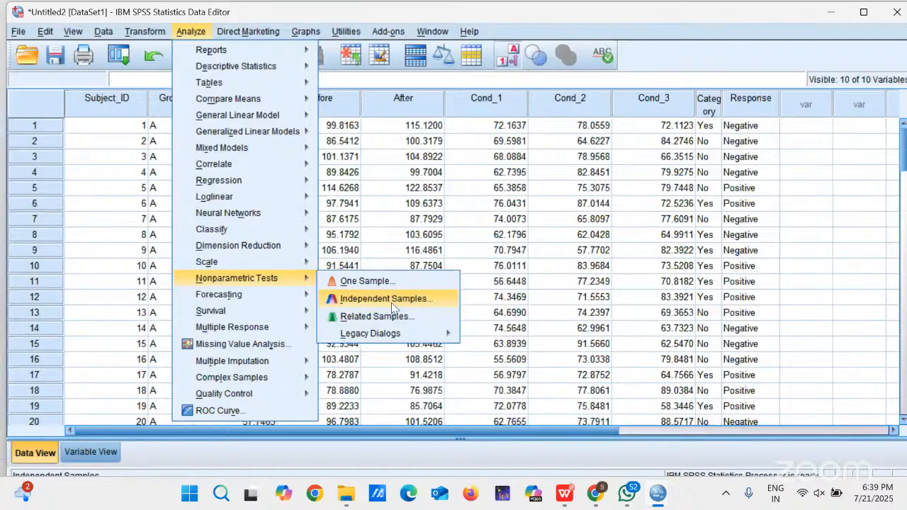
mouse_move(384, 335)
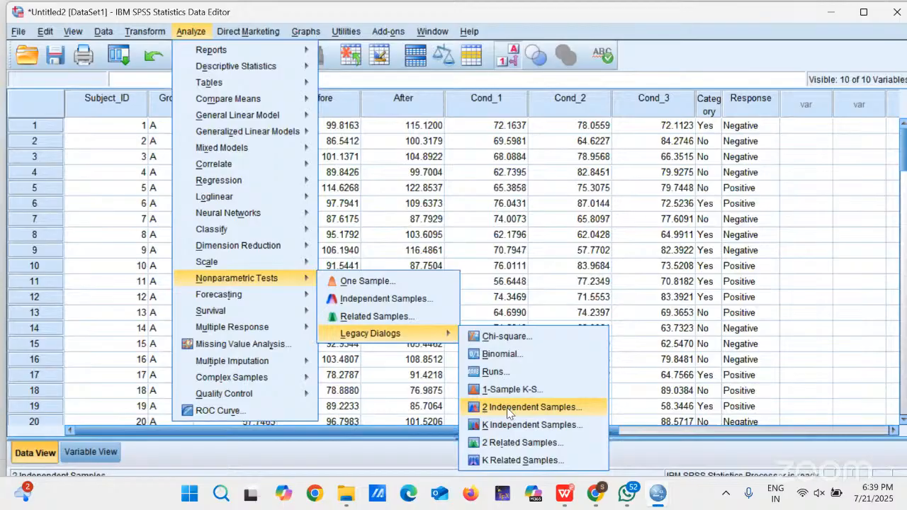
click(508, 412)
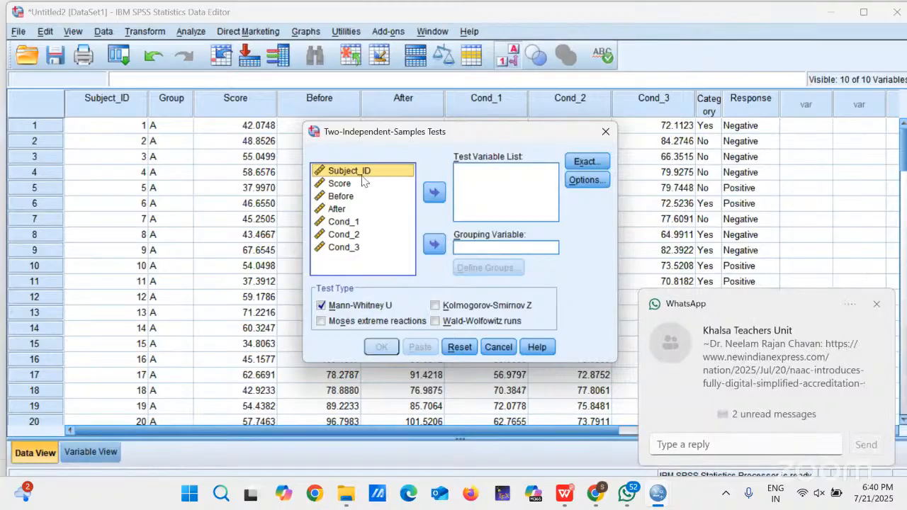
click(340, 186)
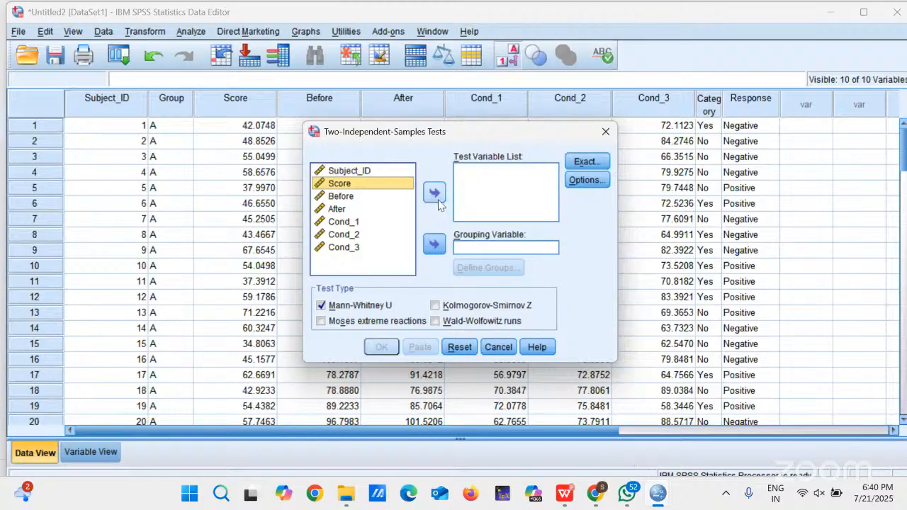
click(436, 200)
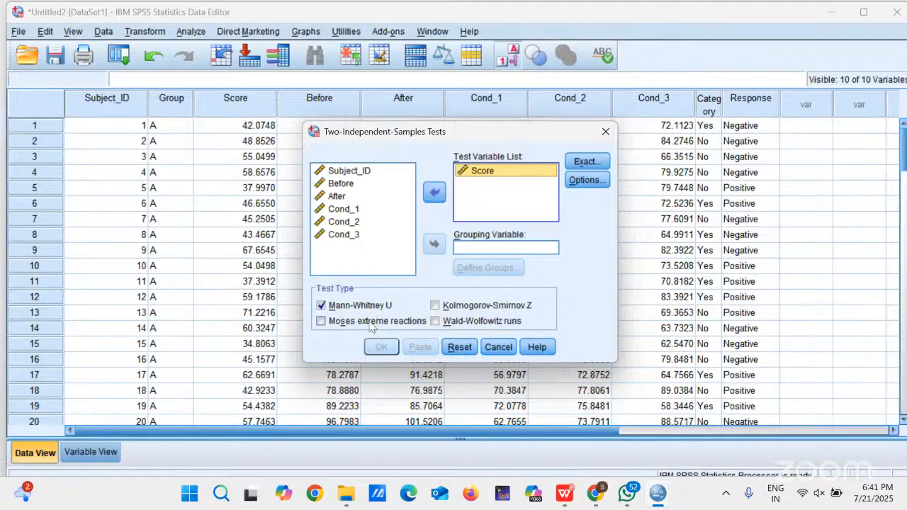
click(358, 223)
click(502, 348)
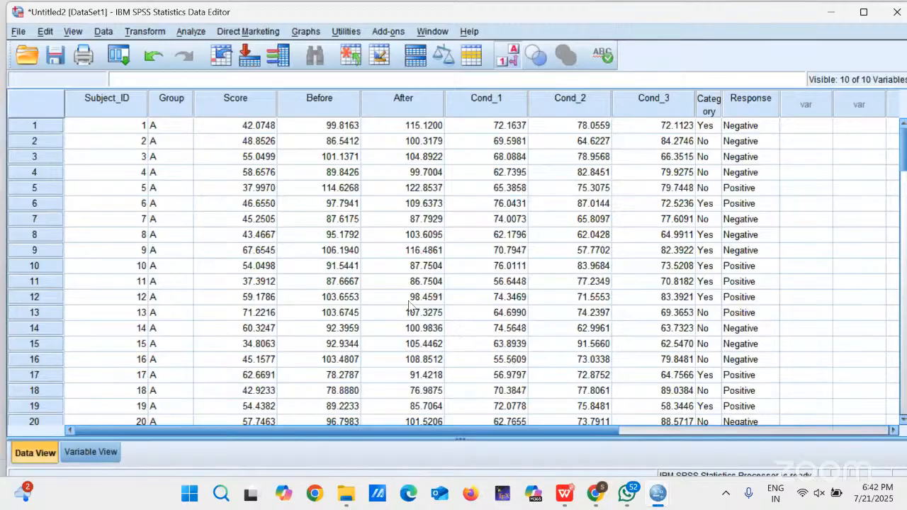
Start a nonparametric test for independent samples with the objective of automatically comparing distributions across groups, and show its field assignments.
click(197, 34)
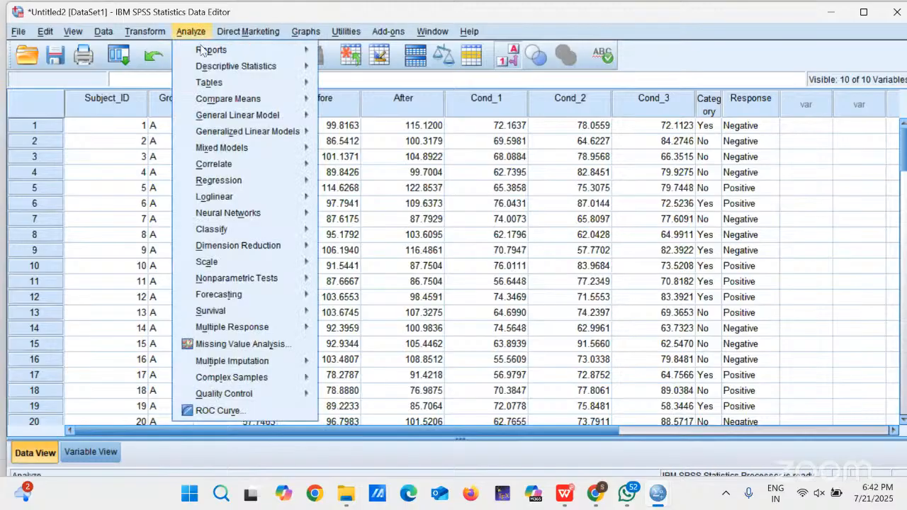
mouse_move(276, 284)
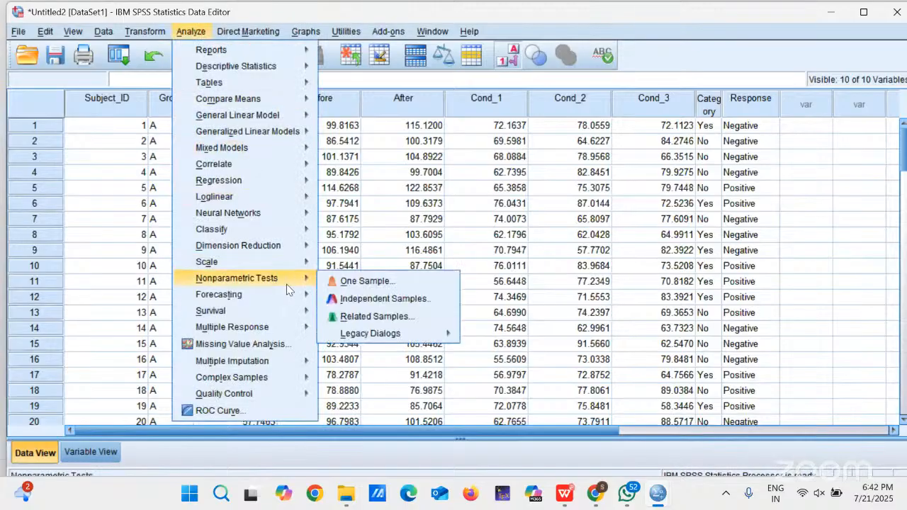
click(342, 305)
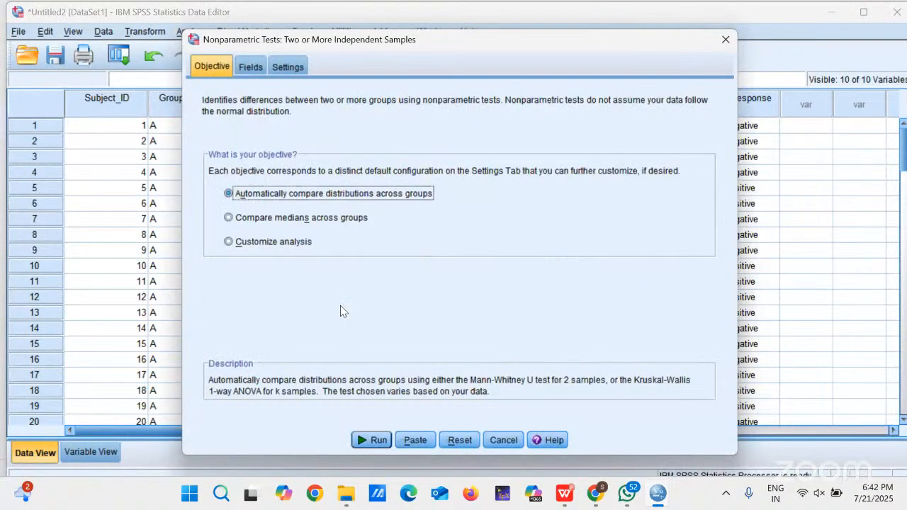
click(248, 70)
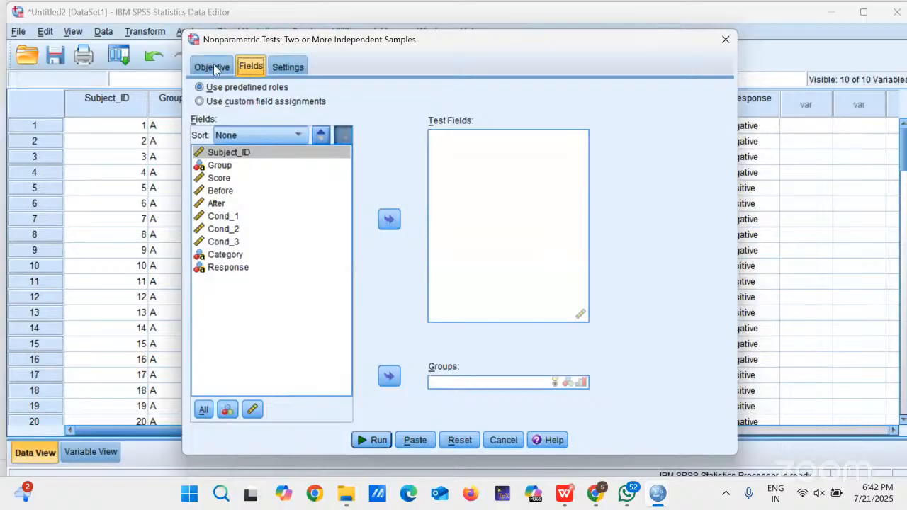
click(215, 68)
click(249, 67)
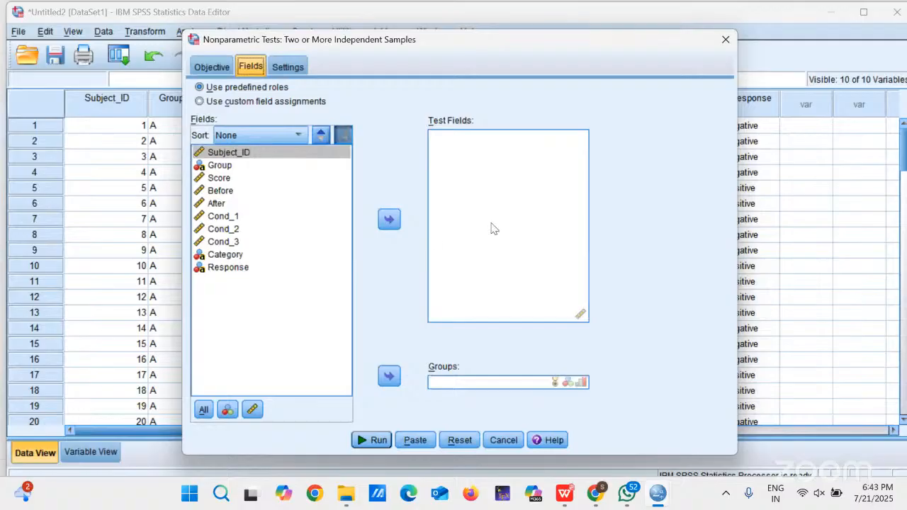
Assign Score as the test field and Group as the groups field.
click(216, 178)
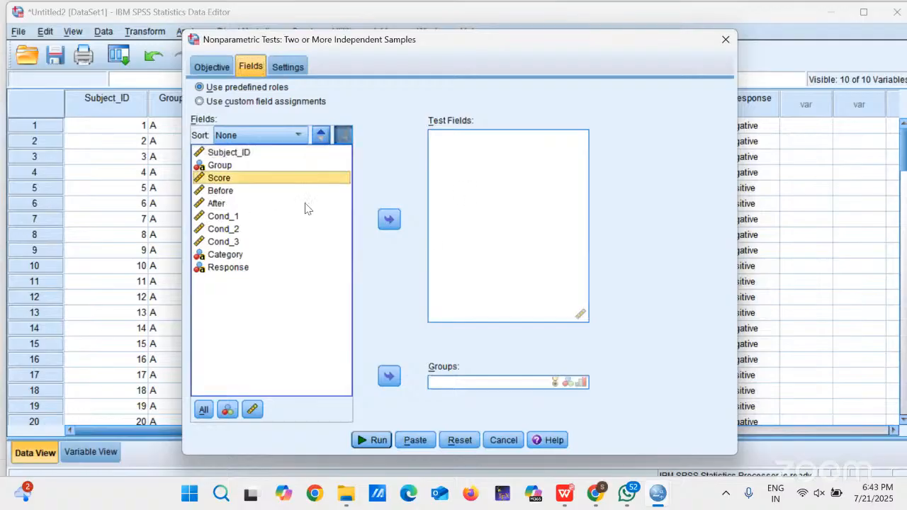
click(387, 221)
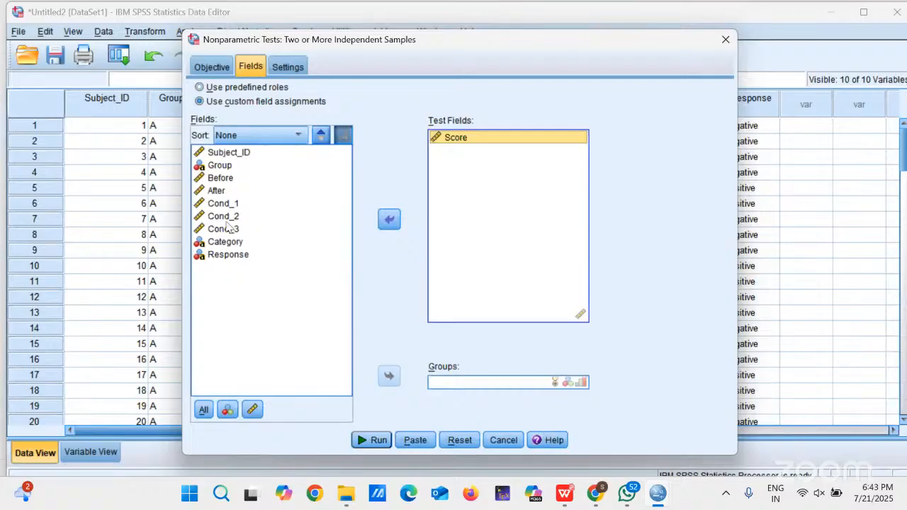
click(230, 167)
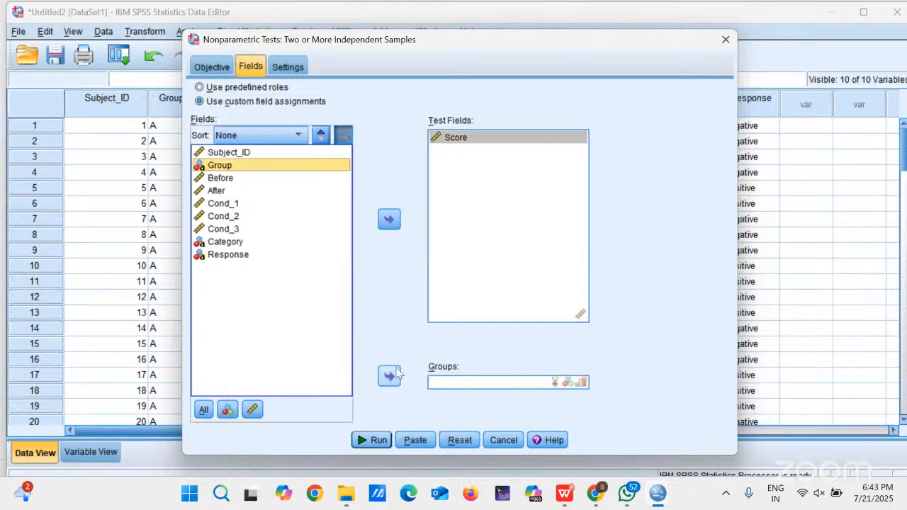
click(390, 376)
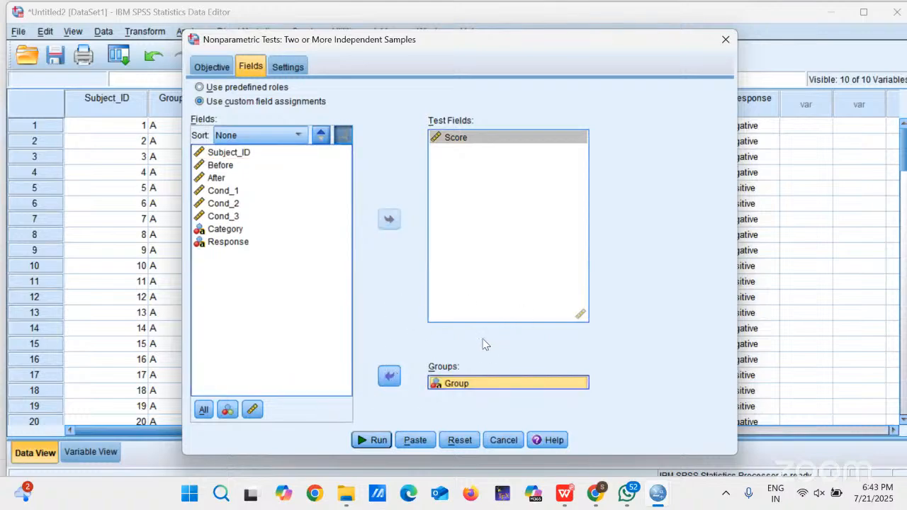
Check the automatic test-choice setting, consult the ANOVA / Kruskal-Wallis slide in Data_Analysis_July_25.pdf, and return to the Untitled2 test dialog in SPSS.
click(288, 66)
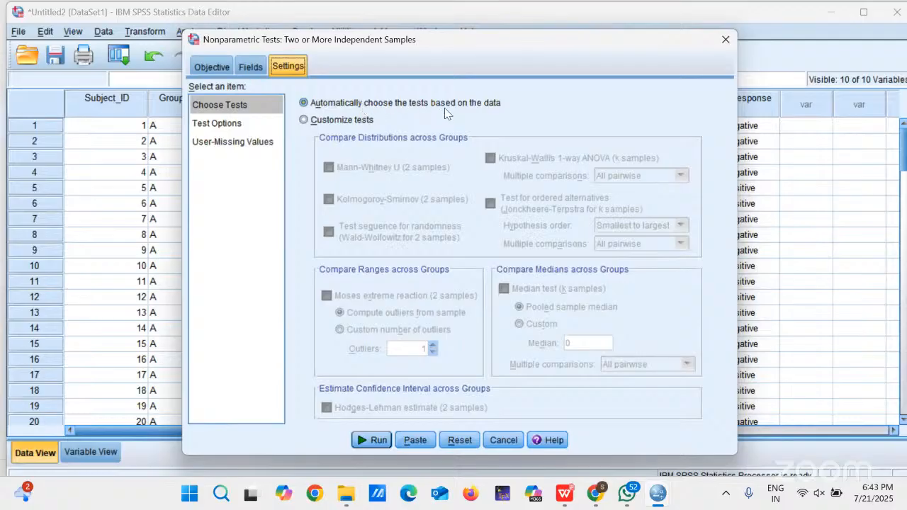
click(248, 67)
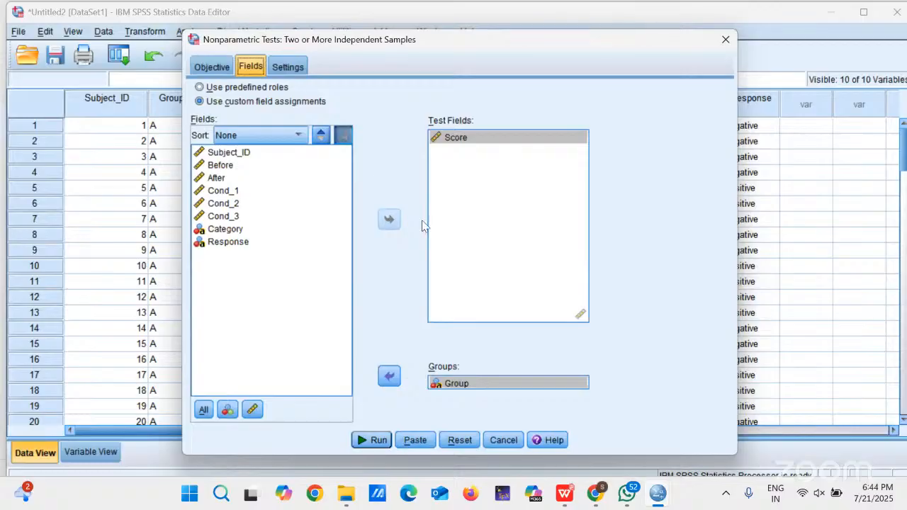
click(565, 493)
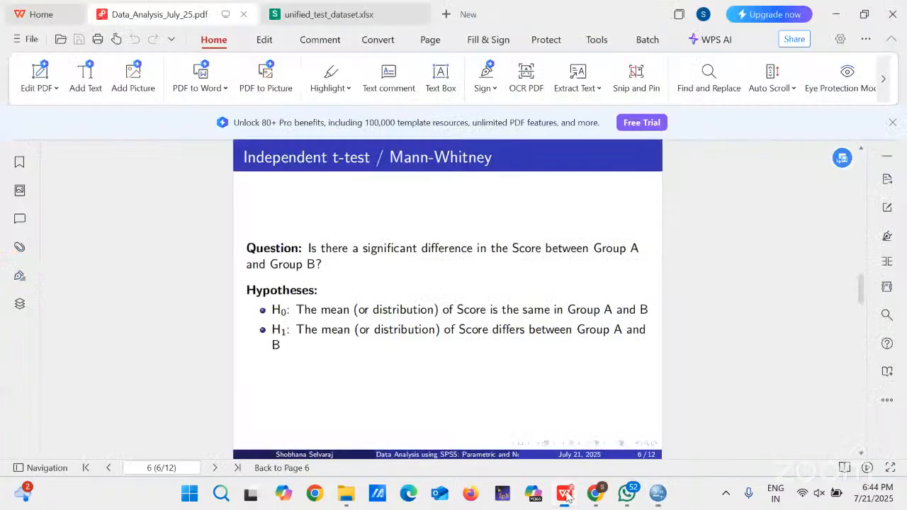
scroll(432, 319, down, 5)
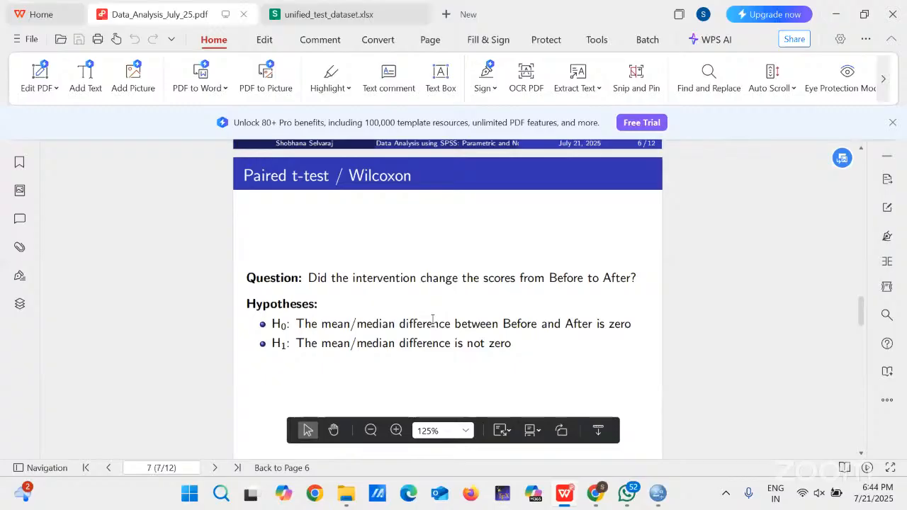
scroll(432, 320, down, 5)
scroll(432, 320, down, 1)
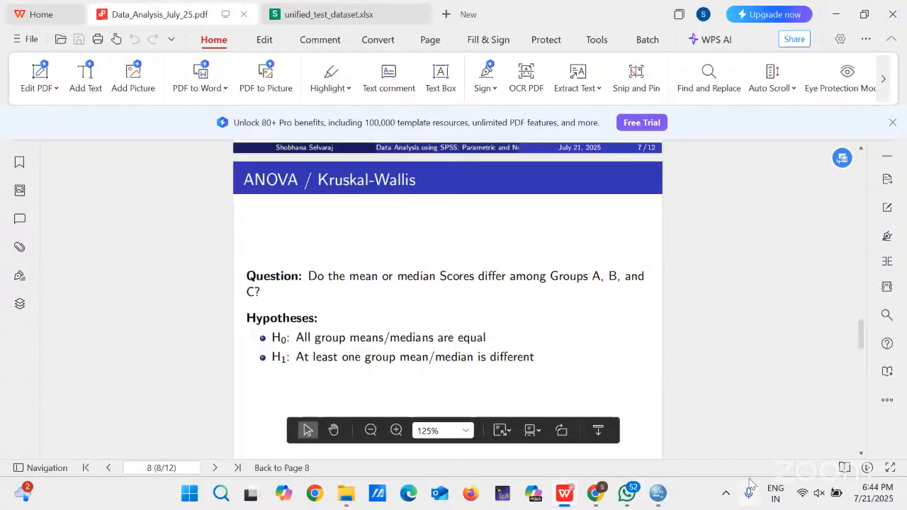
mouse_move(656, 498)
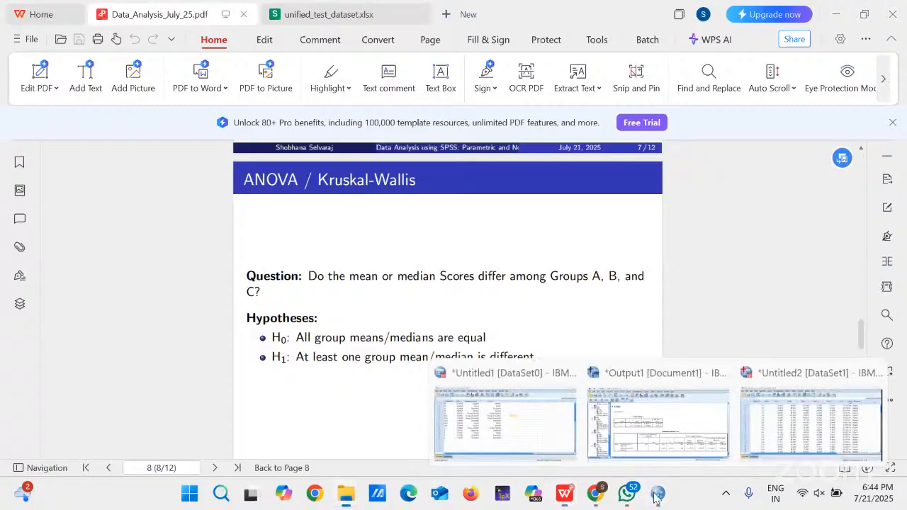
click(811, 411)
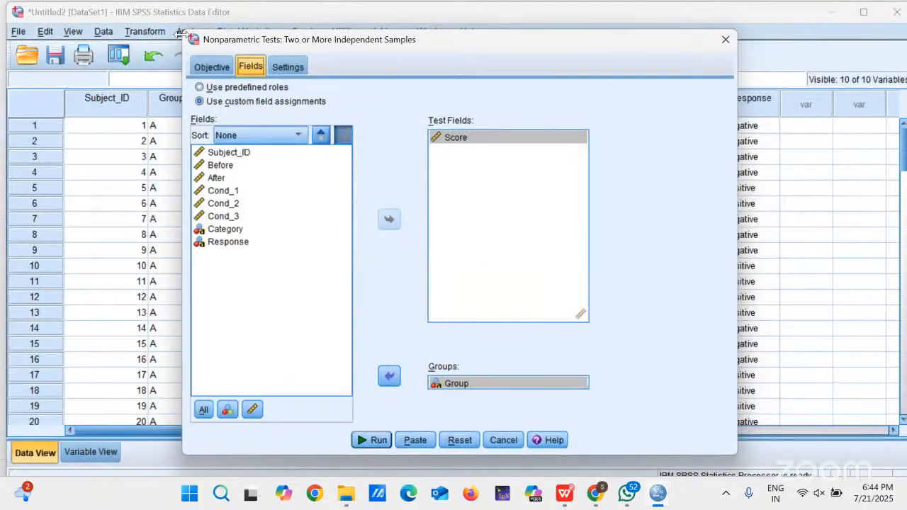
Run the nonparametric test with tests chosen automatically based on the data, and show its Hypothesis Test Summary in the output.
click(286, 66)
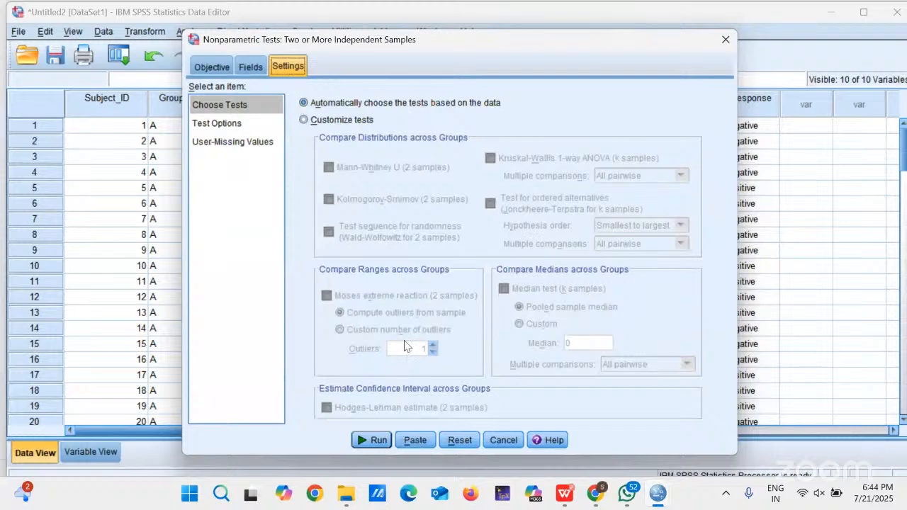
click(373, 442)
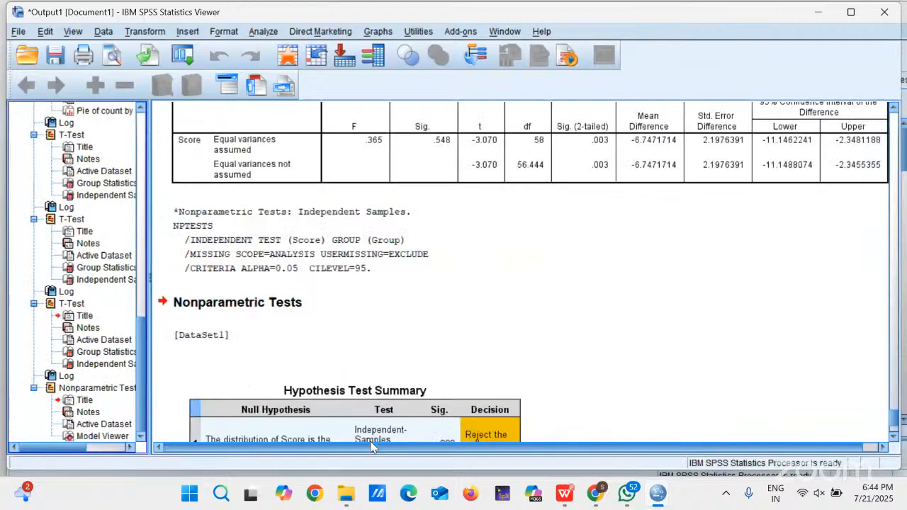
click(894, 288)
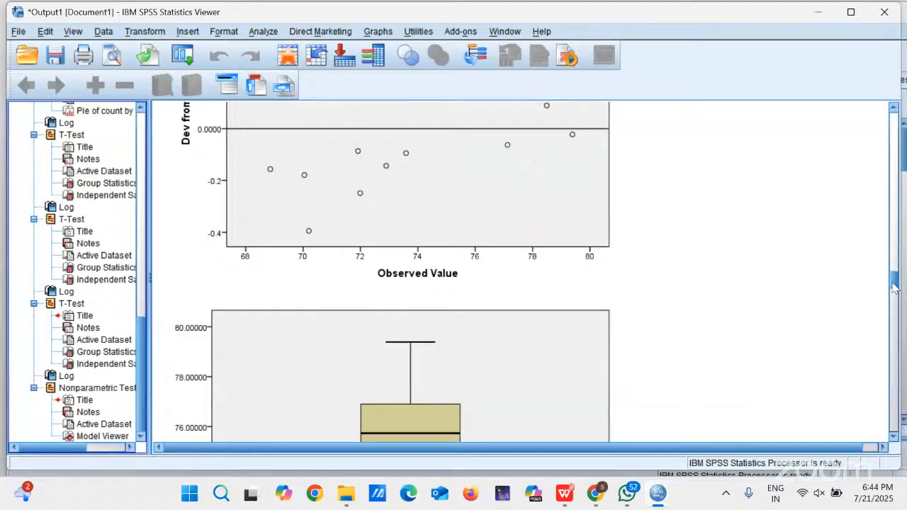
drag(894, 287, 893, 431)
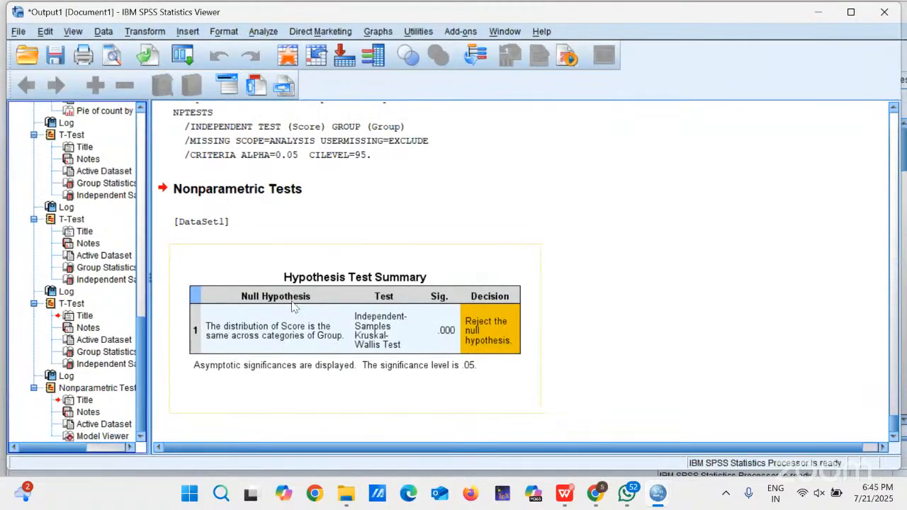
click(232, 339)
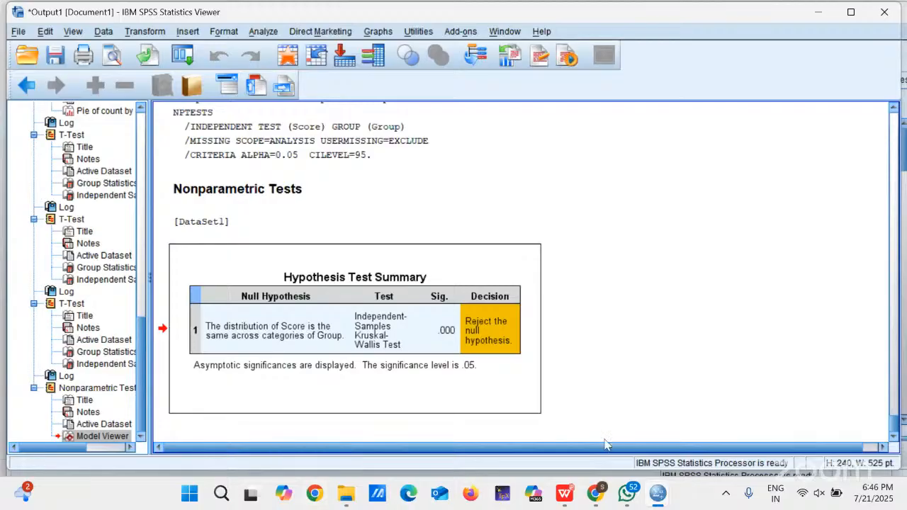
Reopen the nonparametric test for independent samples from the output and review its field assignments and test choice settings.
mouse_move(666, 491)
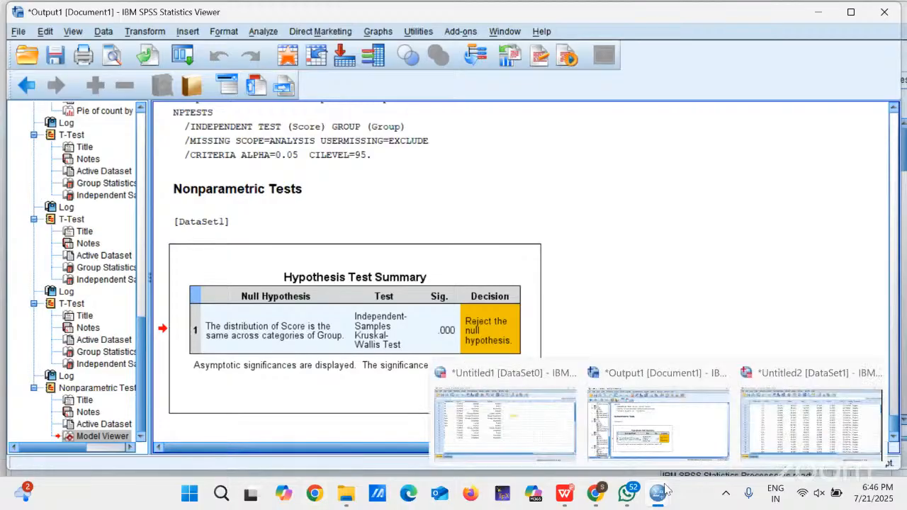
click(693, 435)
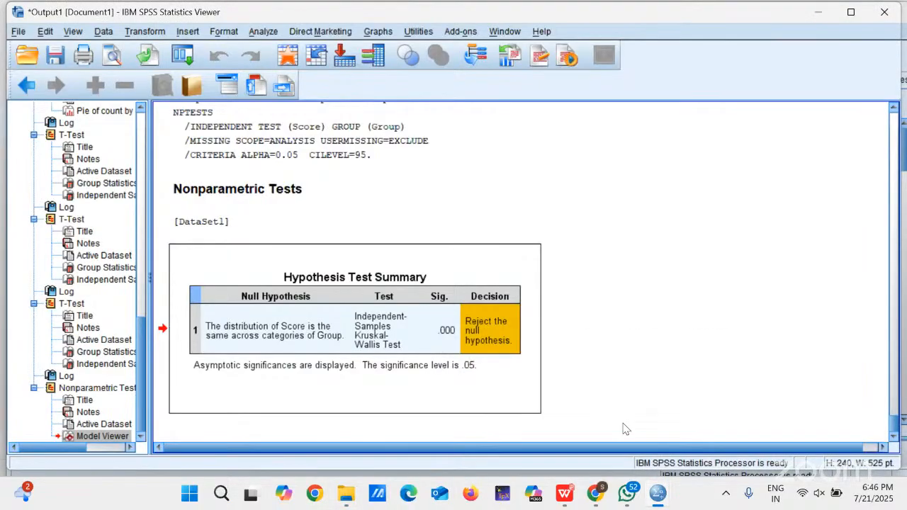
click(260, 34)
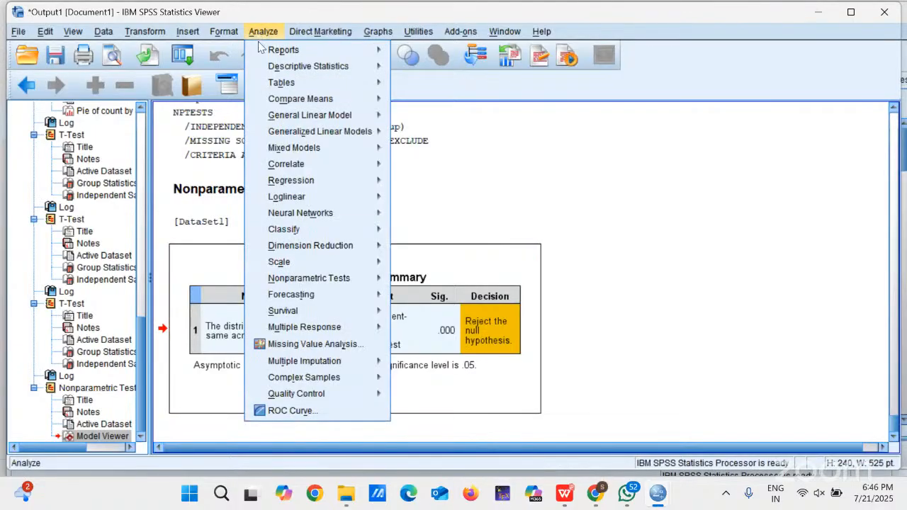
mouse_move(285, 281)
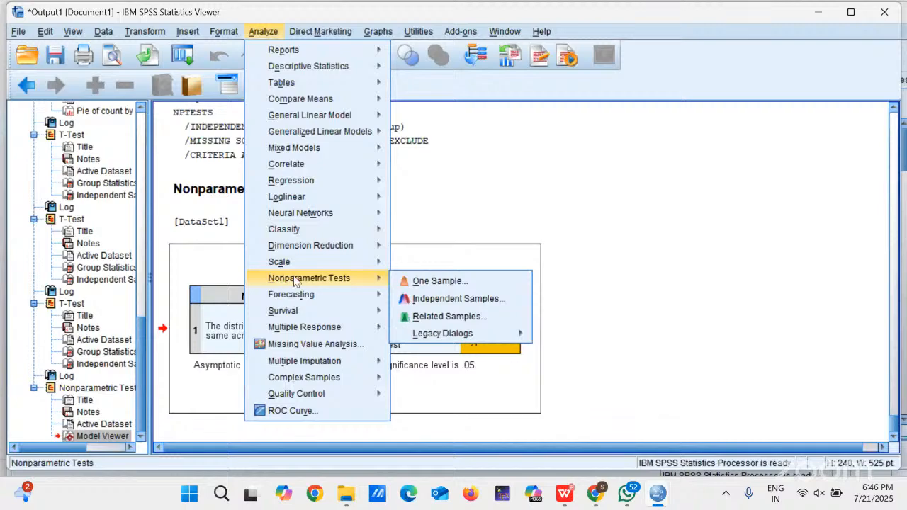
click(434, 301)
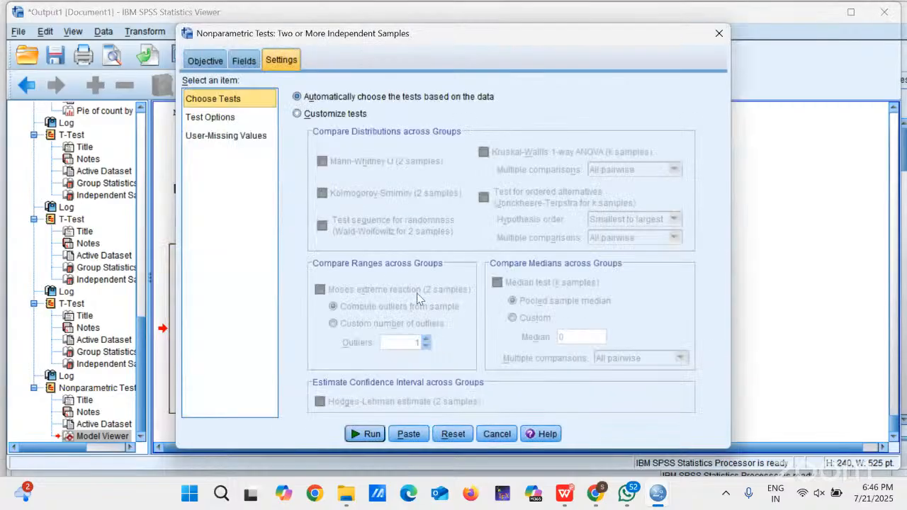
click(244, 62)
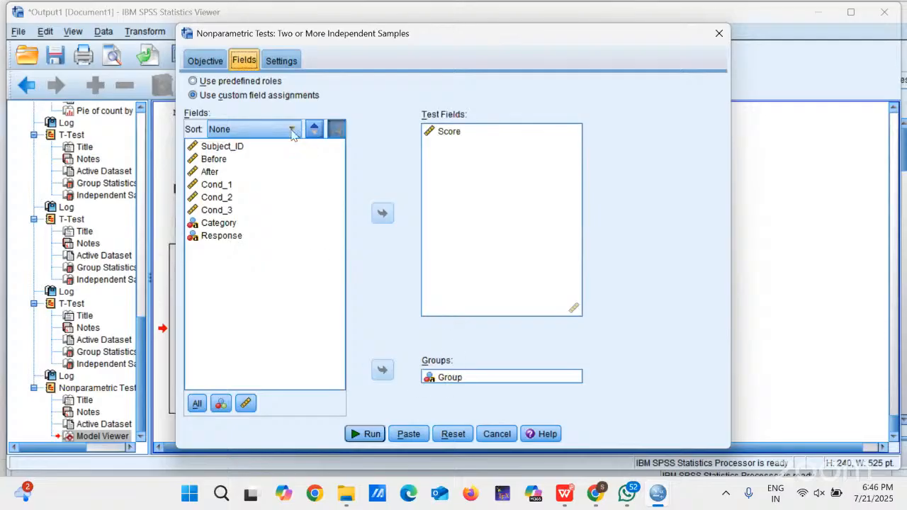
click(282, 67)
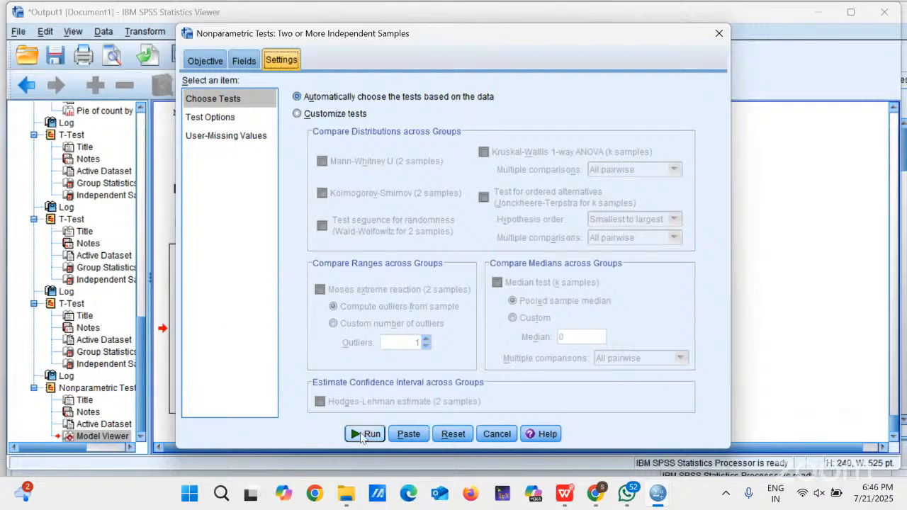
click(243, 61)
click(281, 61)
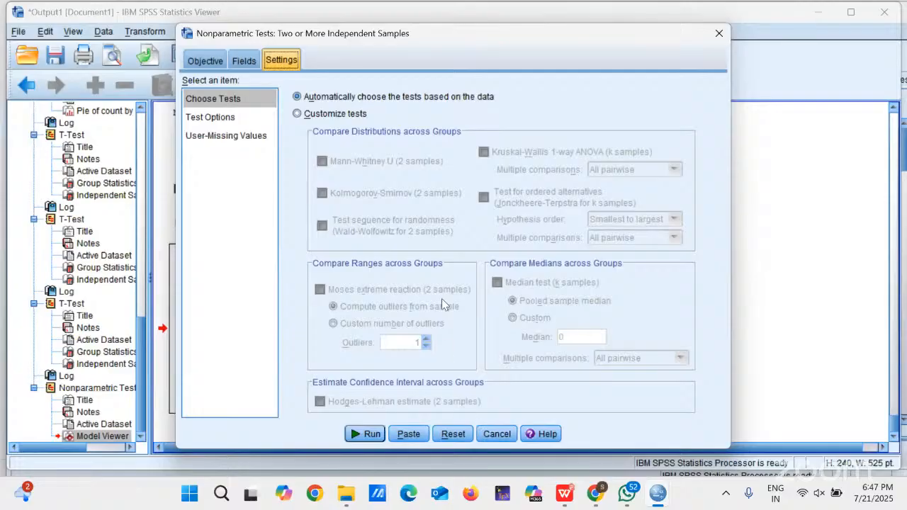
Remove Group from the groups field and assign it there again.
click(242, 60)
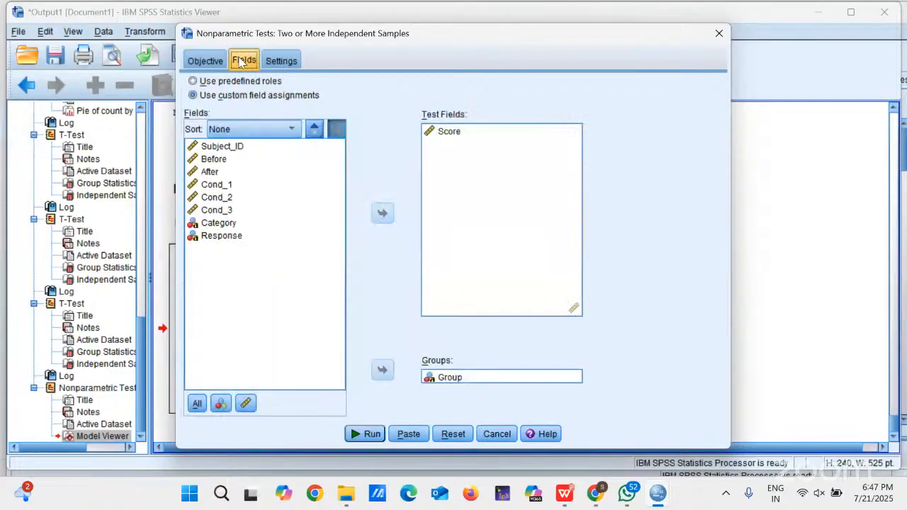
click(444, 380)
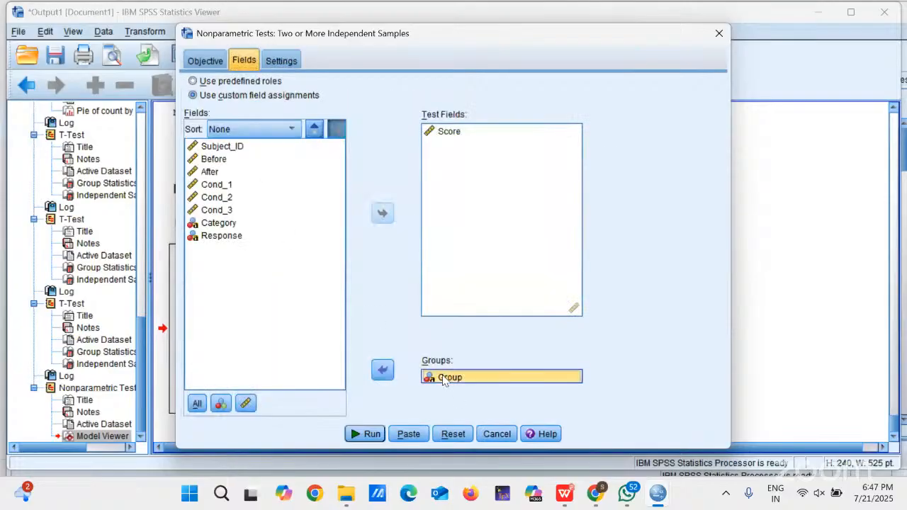
click(383, 371)
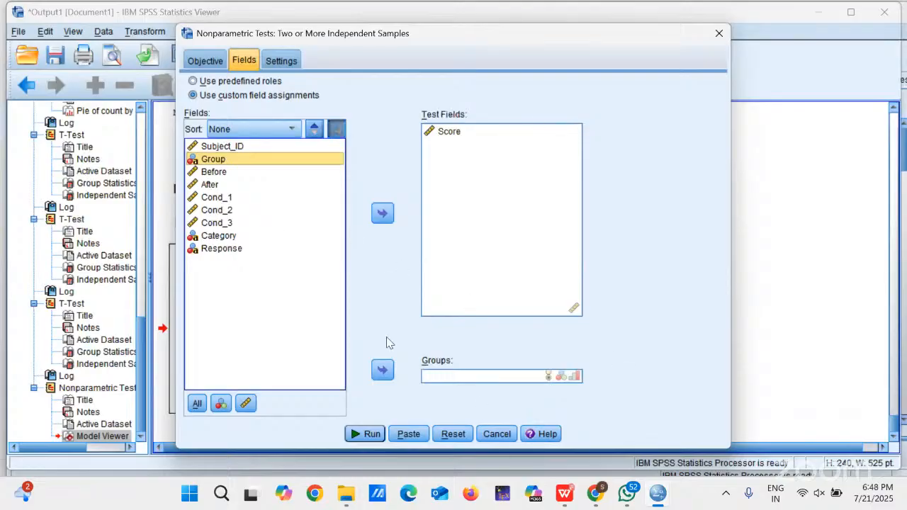
click(383, 369)
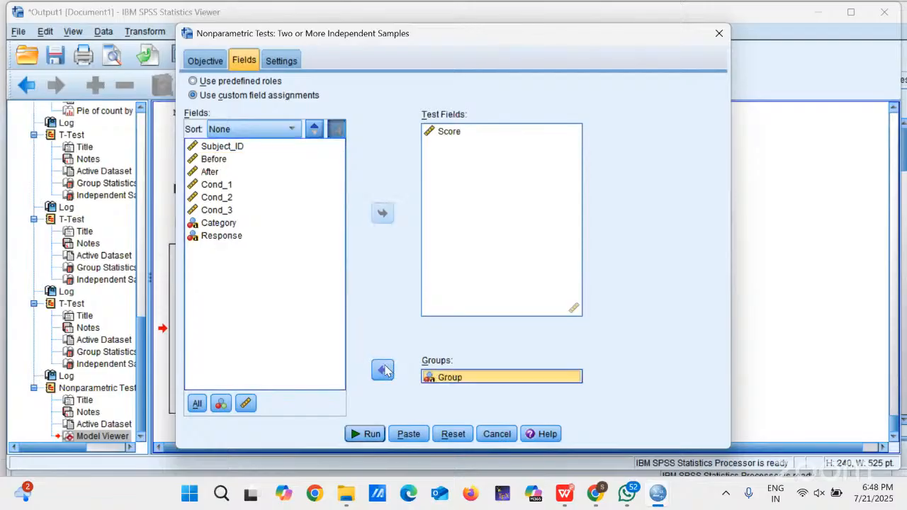
Customize the tests to use Mann-Whitney U (2 samples), run the analysis, and show its Hypothesis Test Summary.
click(281, 61)
click(297, 114)
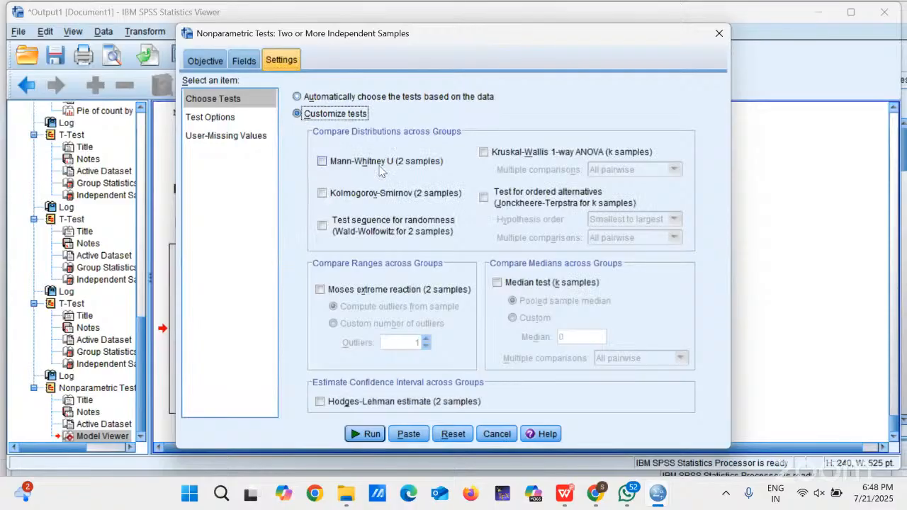
click(323, 162)
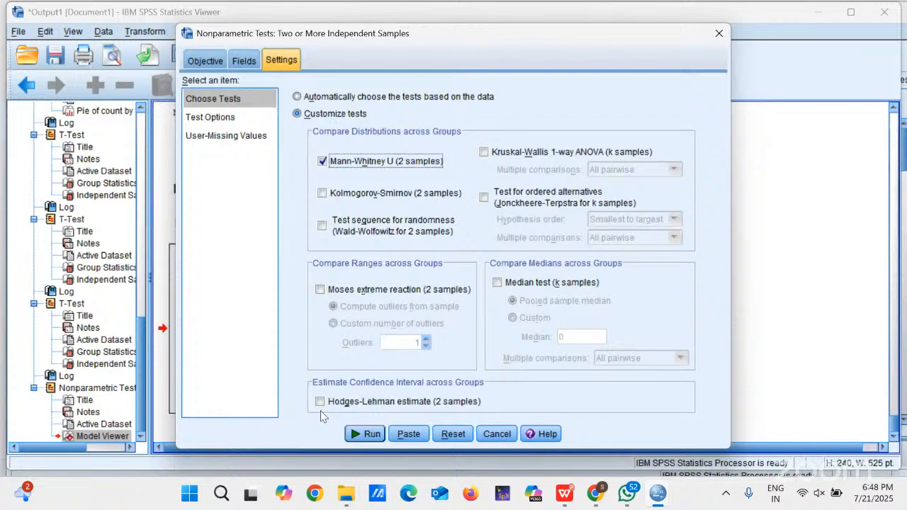
click(370, 433)
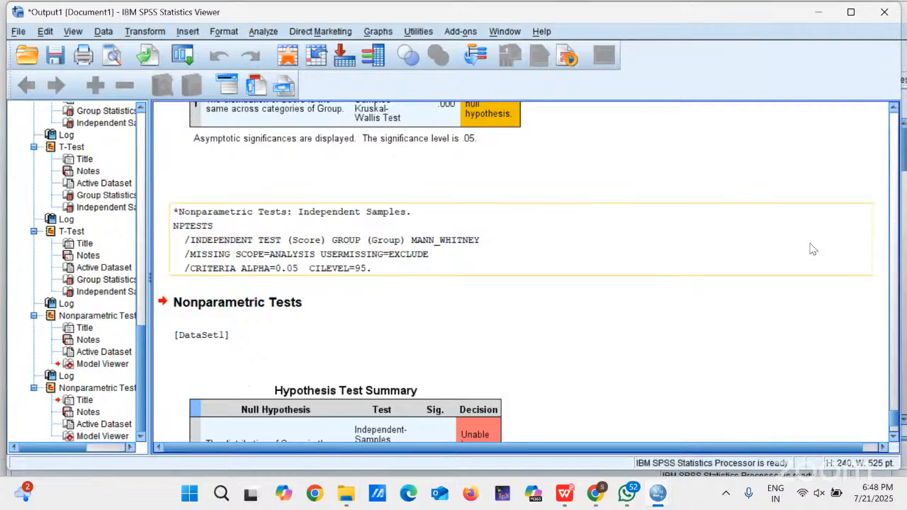
click(894, 437)
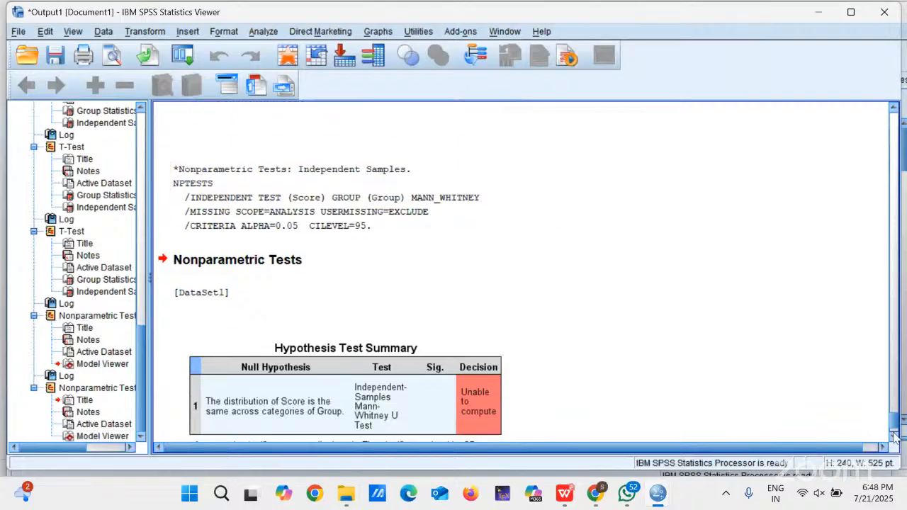
click(894, 437)
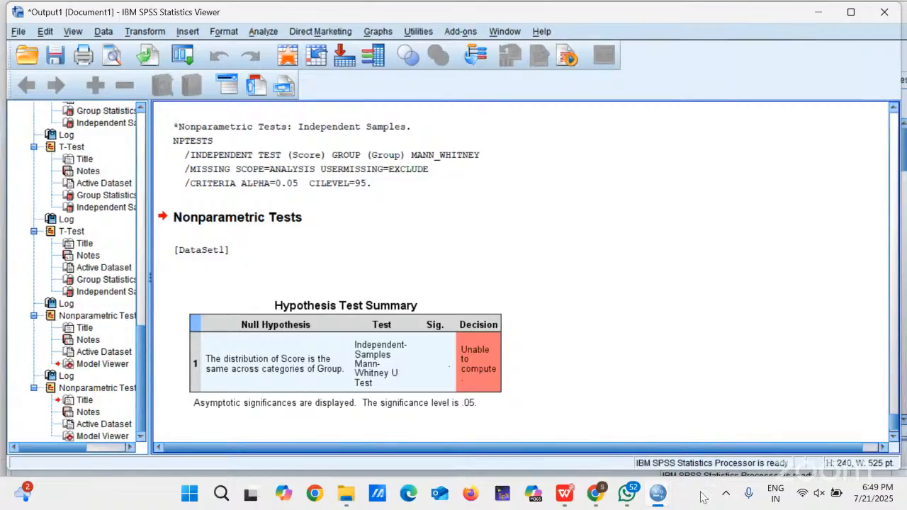
Switch to the Untitled2 dataset and look through the Group column's categories across its rows.
click(655, 495)
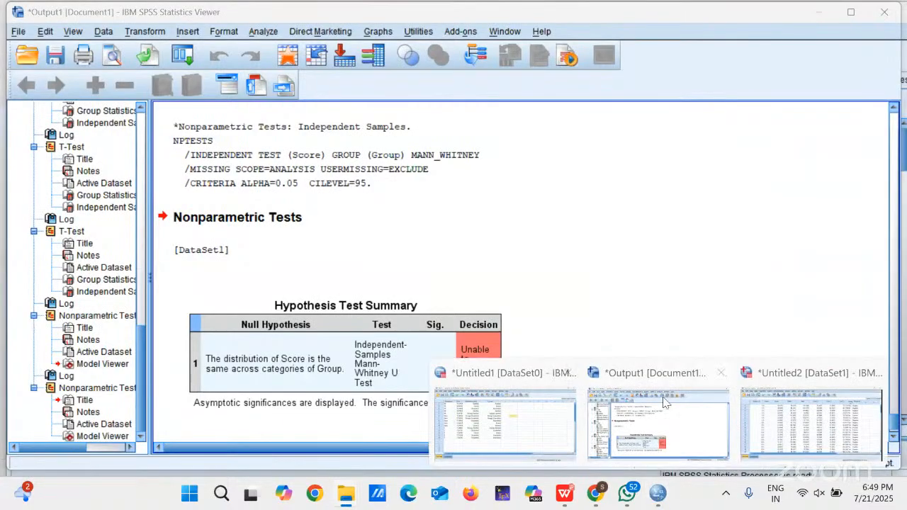
click(769, 451)
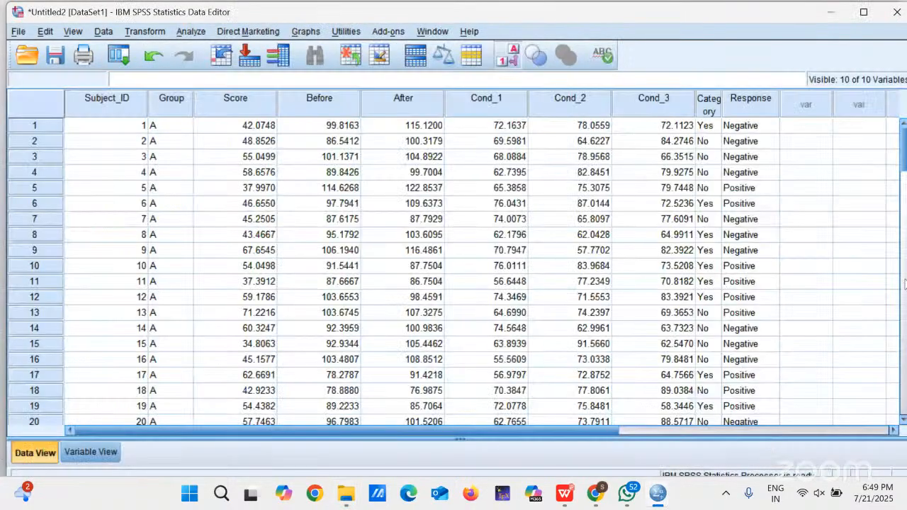
click(902, 244)
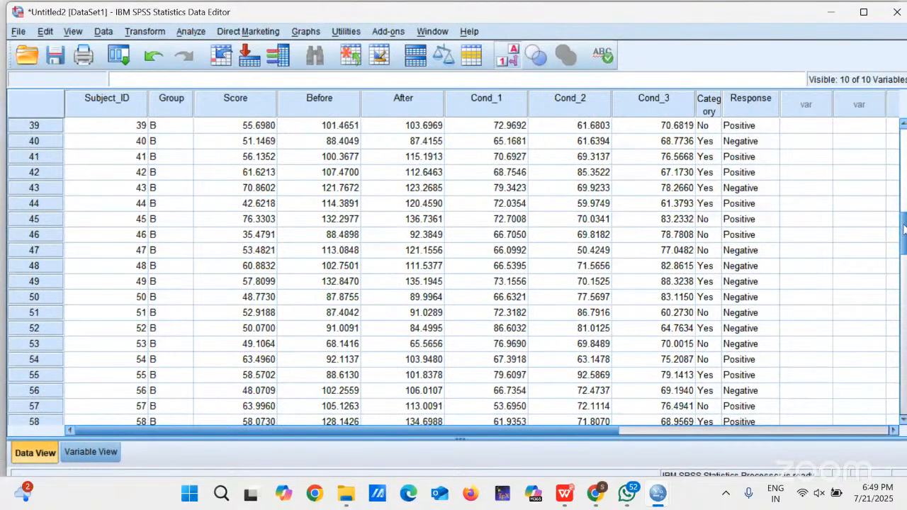
drag(904, 229, 903, 142)
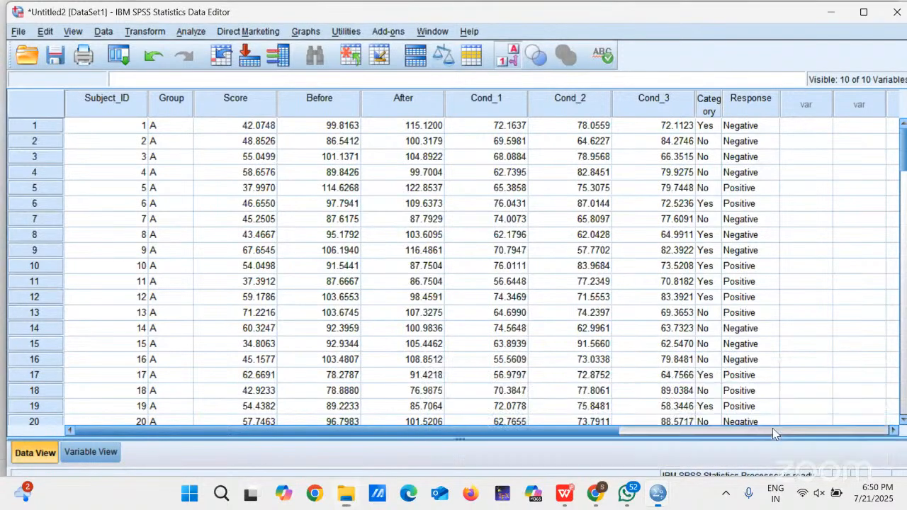
click(189, 32)
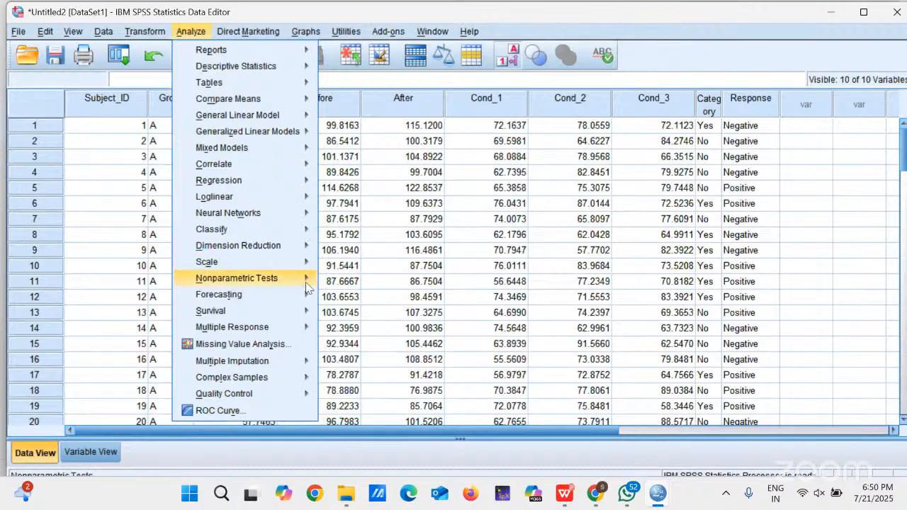
mouse_move(312, 283)
click(344, 299)
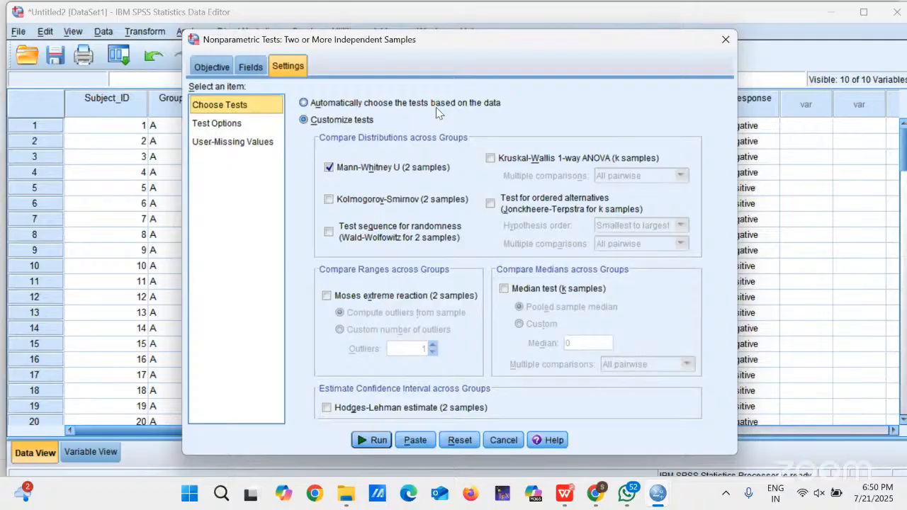
click(306, 104)
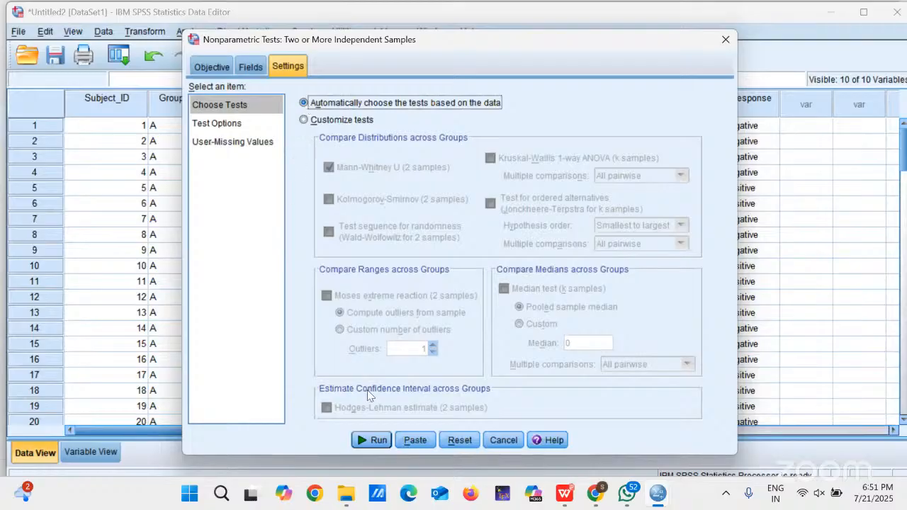
click(493, 440)
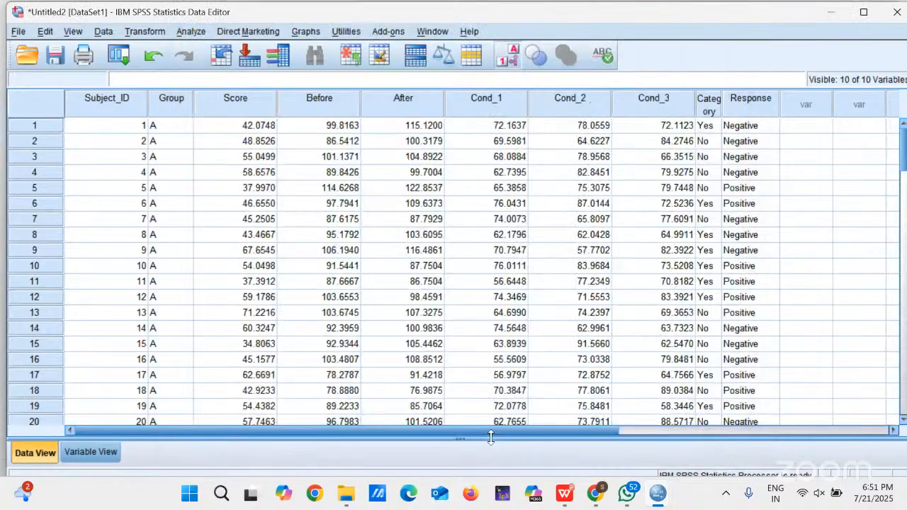
Start a new variable in the first empty column after Response and enter 1 for the Group A cases, rows 1 to 30.
click(804, 129)
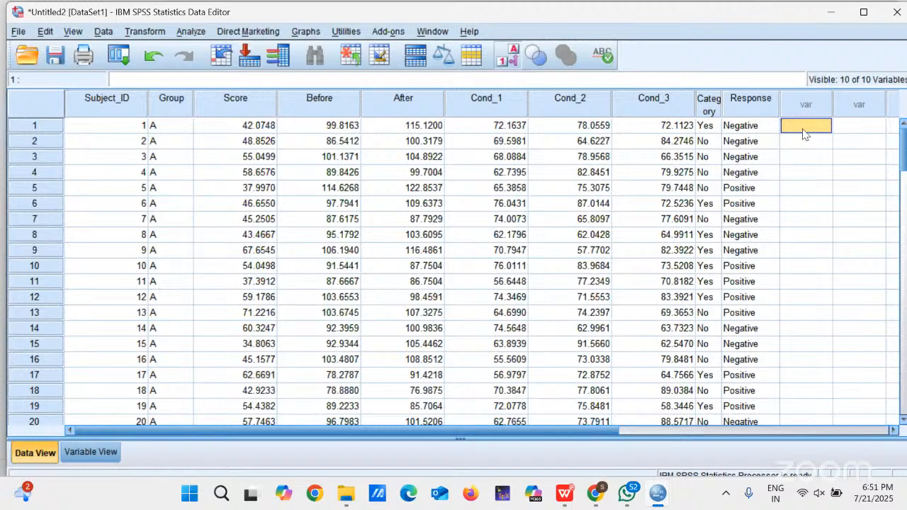
text(1)
key(Return)
text(1)
key(Return)
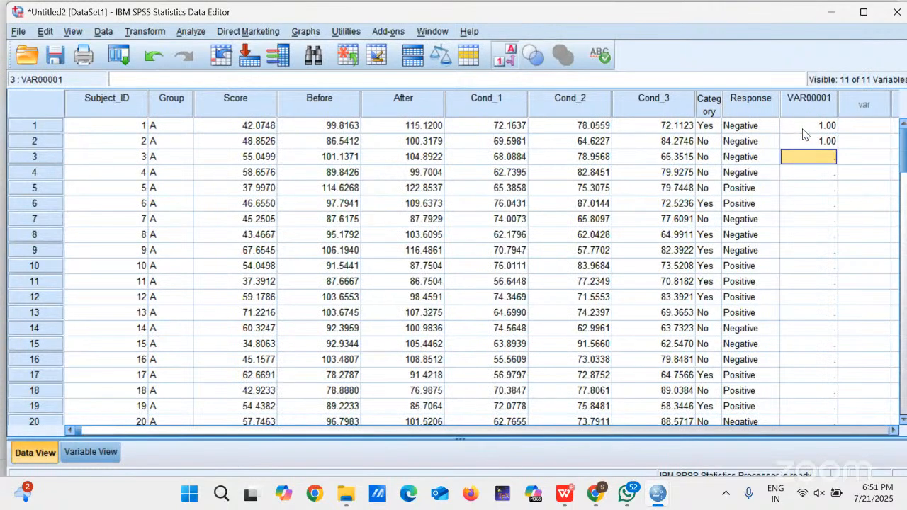
text(1)
key(Return)
text(1)
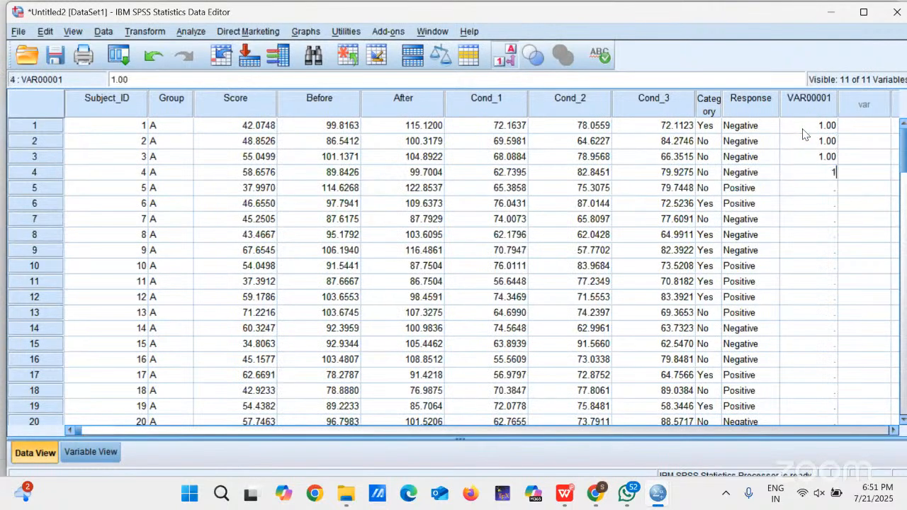
key(Return)
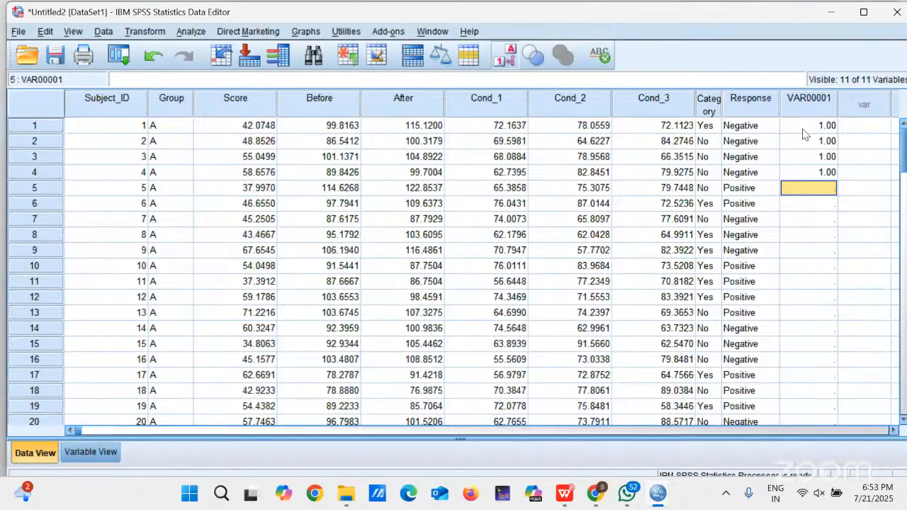
text(1)
key(Return)
text(1)
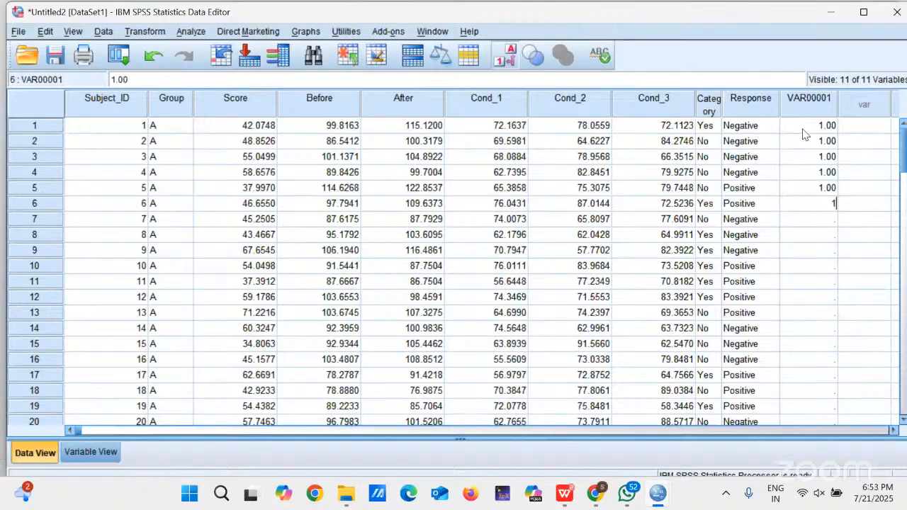
key(Return)
text(1)
key(Return)
text(1 1 1 1 1)
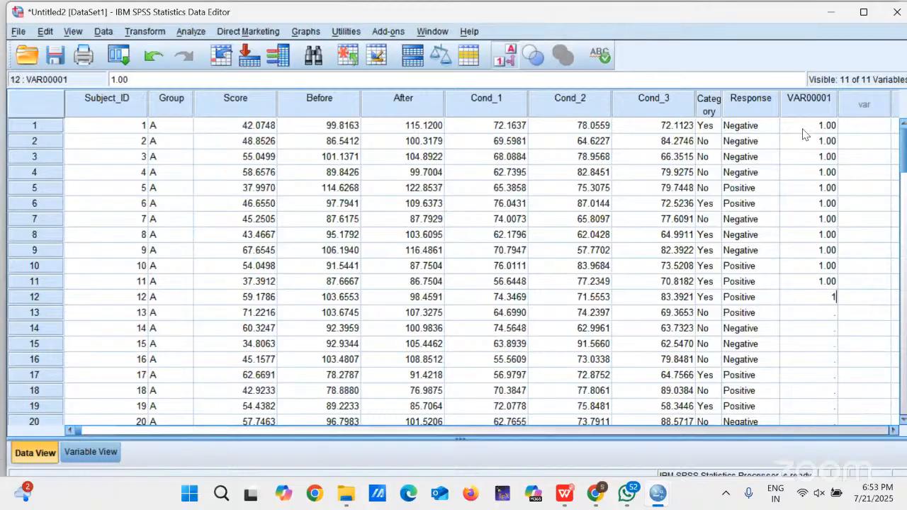
text( 1 1 1 1 1 1 1 )
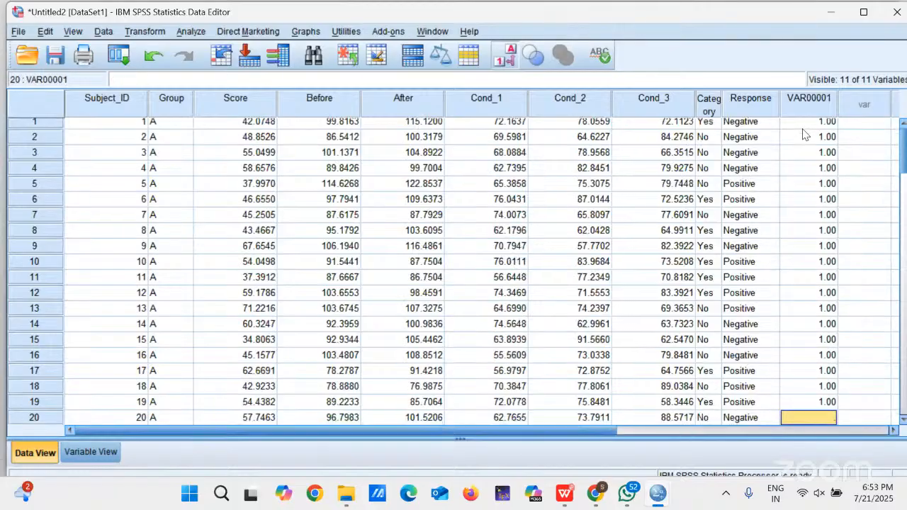
text(1 1 1 1 1 1 )
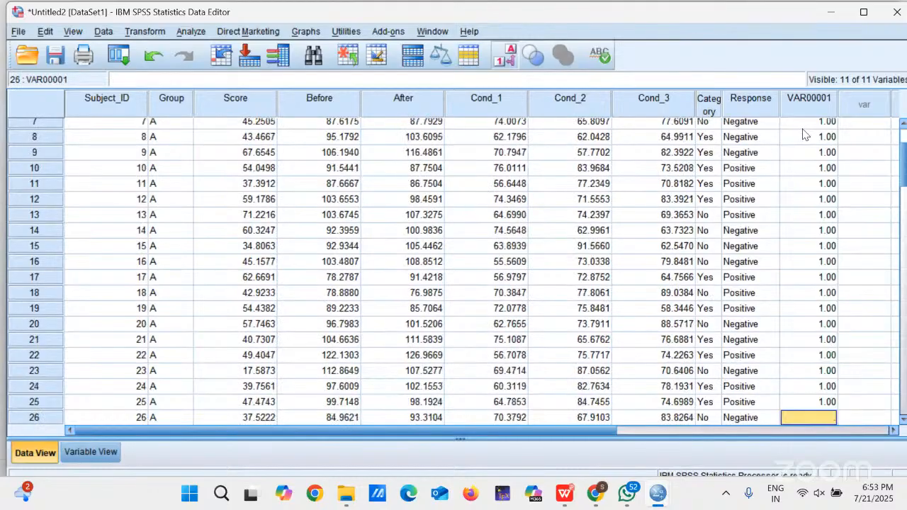
text(1 1 1 1 1)
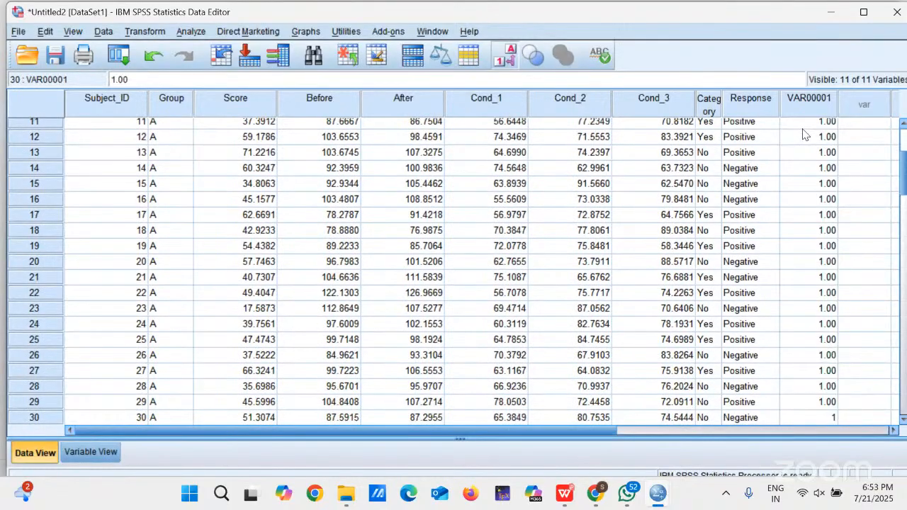
key(Return)
Enter 2 in the new variable's column for the Group B cases, rows 31 to 60.
text(1)
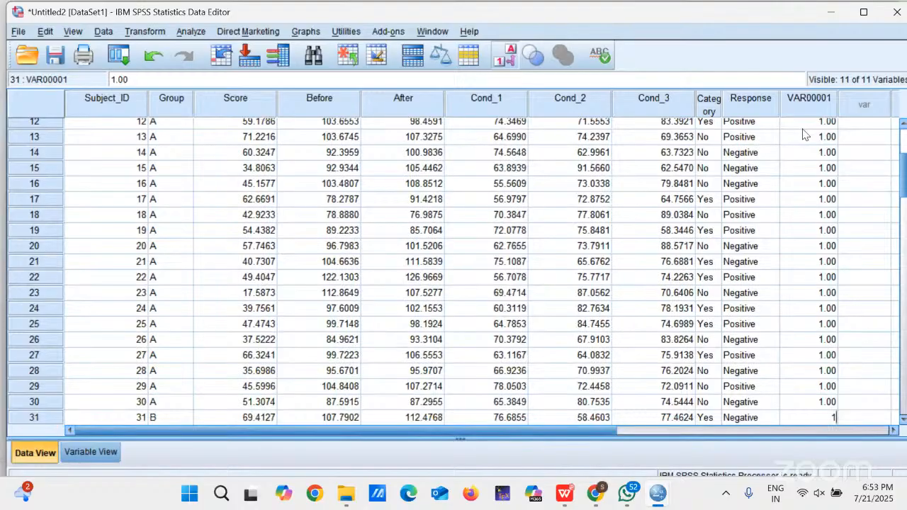
key(BackSpace)
text(2)
key(Return)
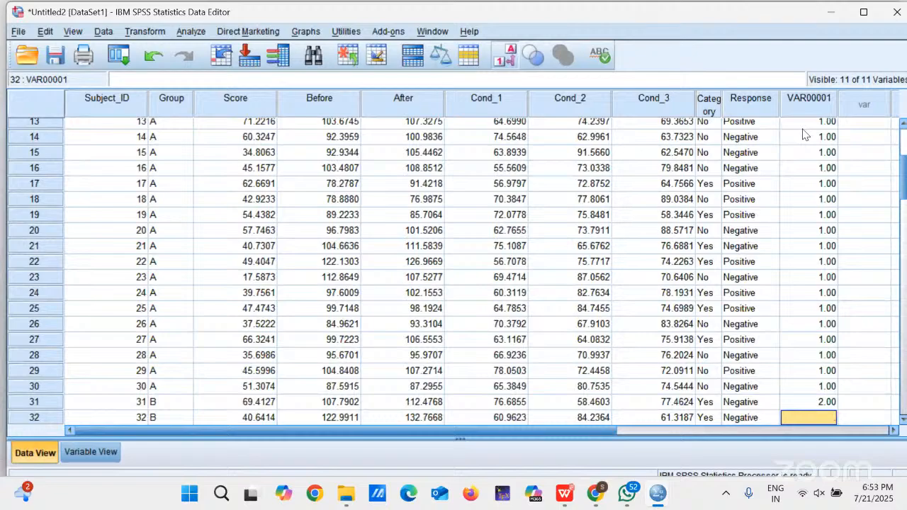
text(2 2 2 2 2 2 )
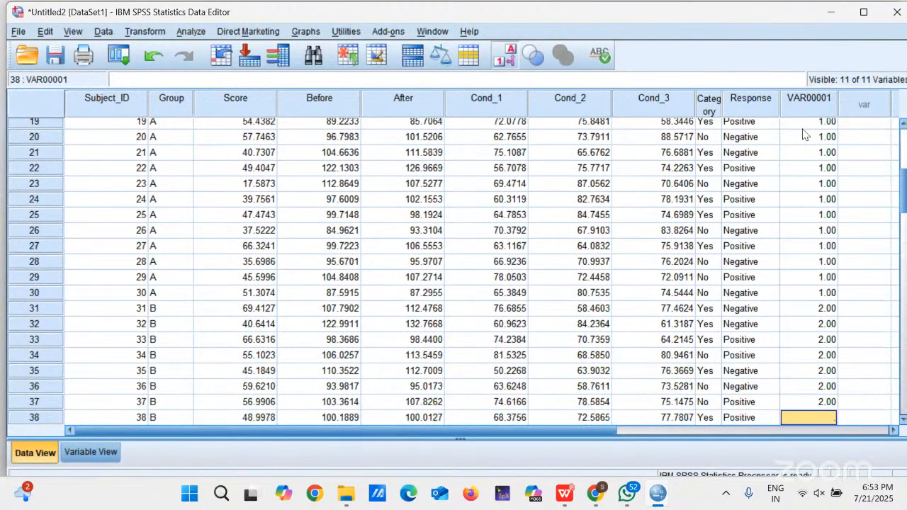
text(2 2 2 2 2 )
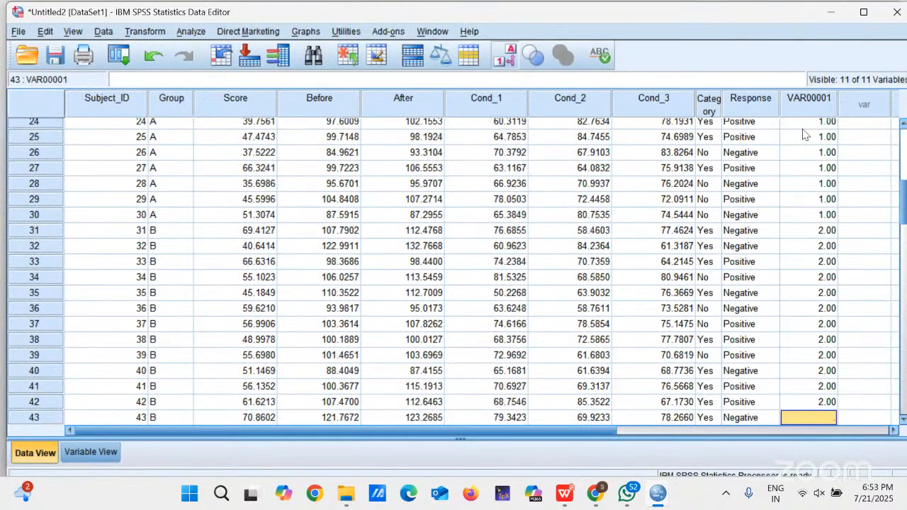
text(2 2 2 2 2 2 2 2 )
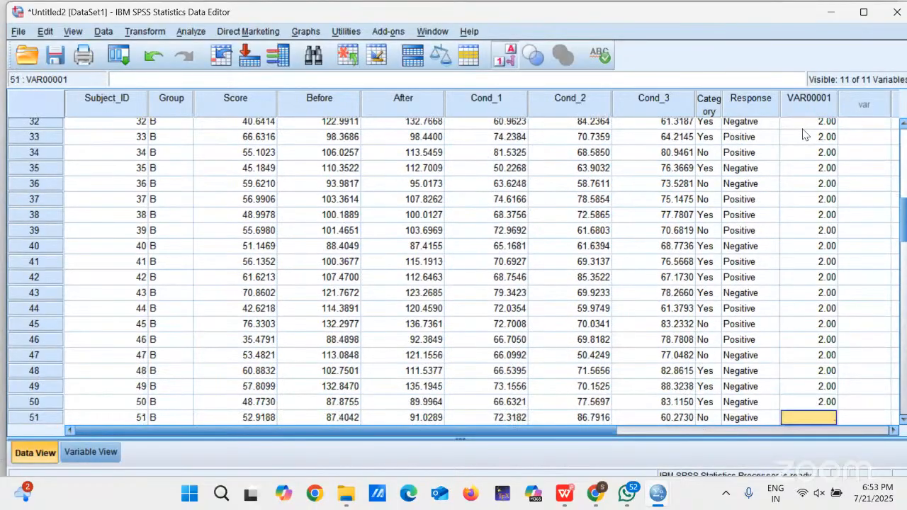
text(2 2 2 2 2 )
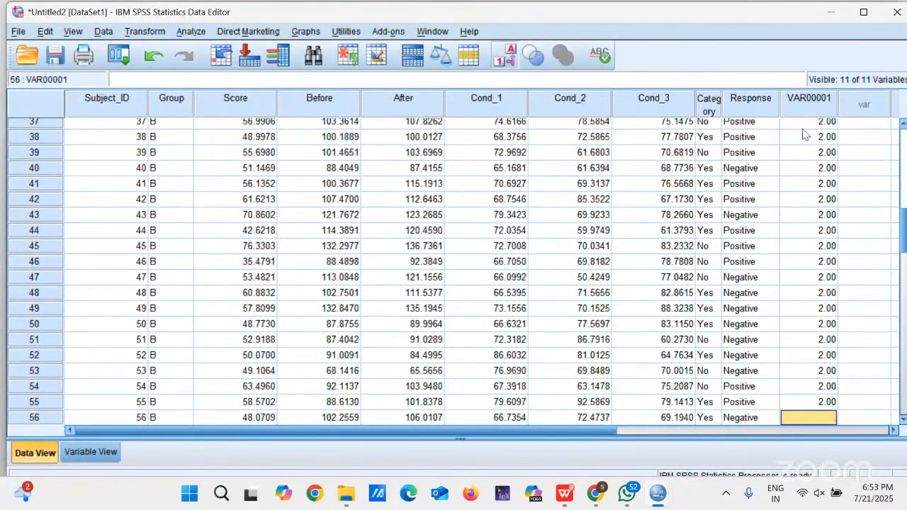
text(2 2 2 2 )
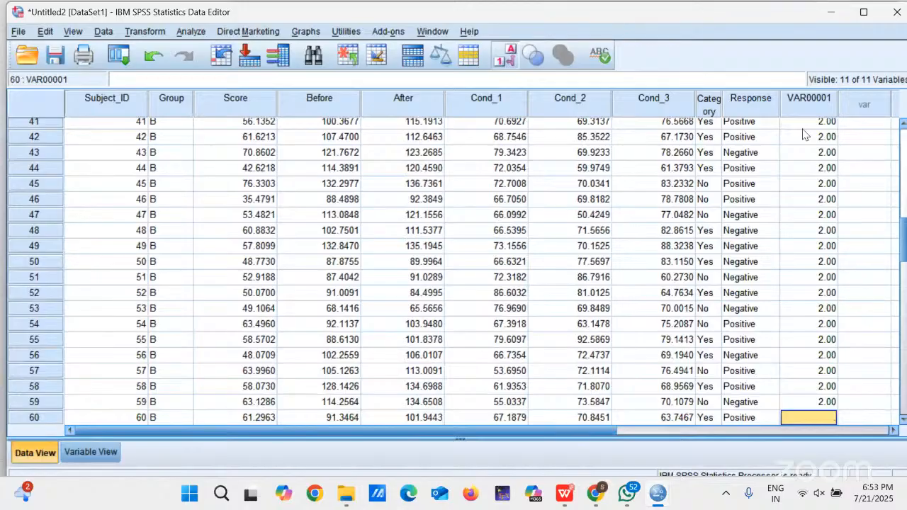
text(2)
key(Return)
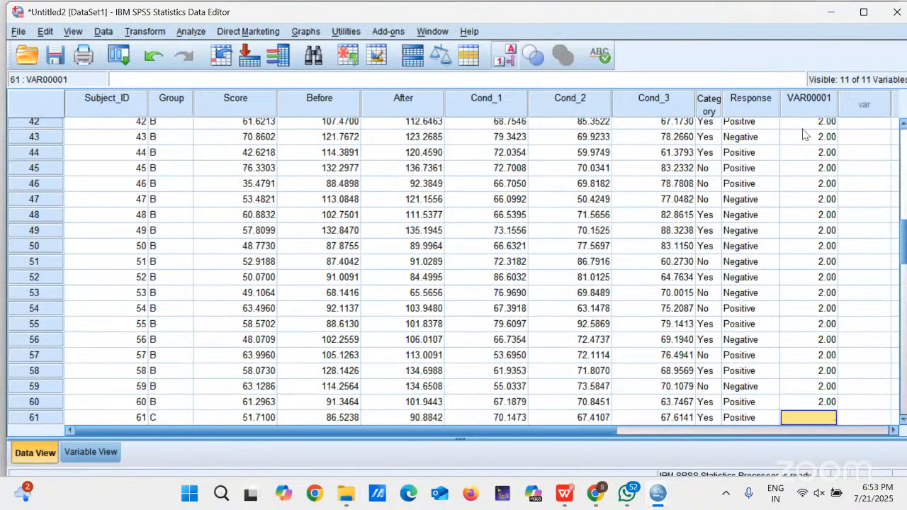
Enter 3 in the new variable's column for the Group C cases, rows 61 to 90.
text(3 3 3 3 3 )
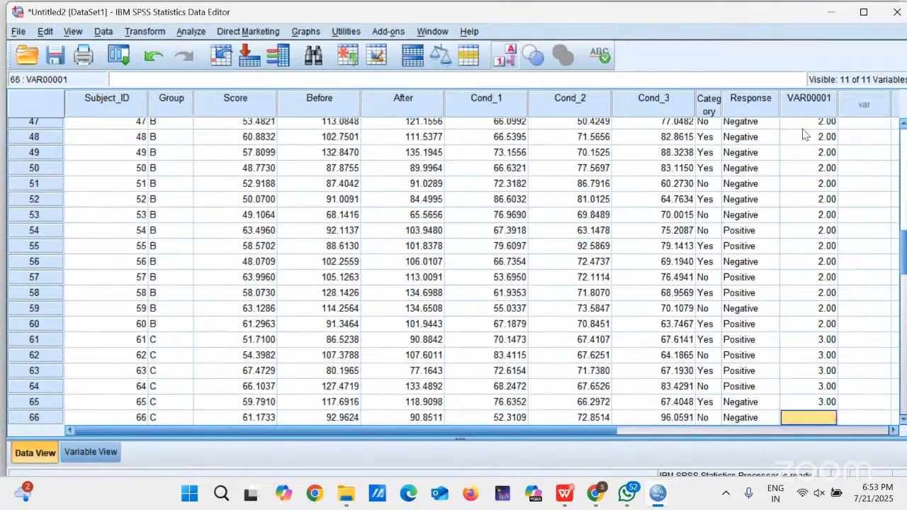
text(3 3 3 3 3 3 )
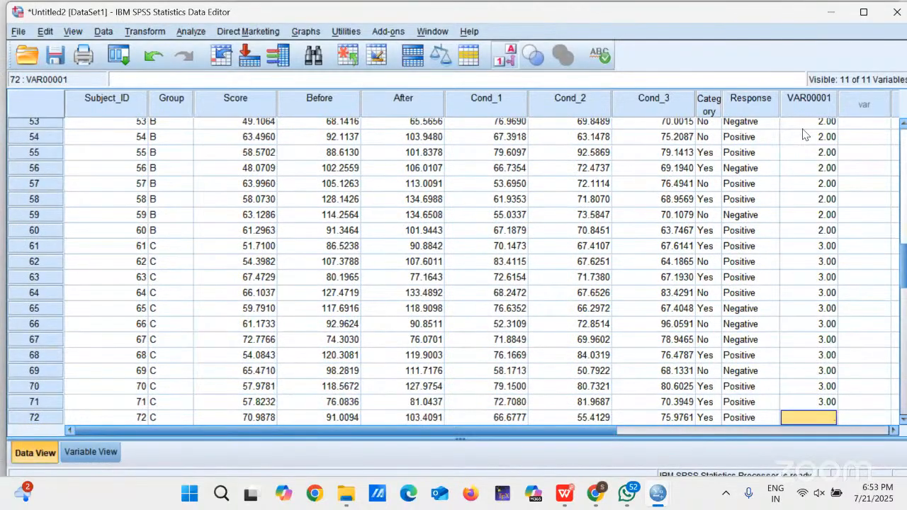
text(3 3 3 3 3 3 3 )
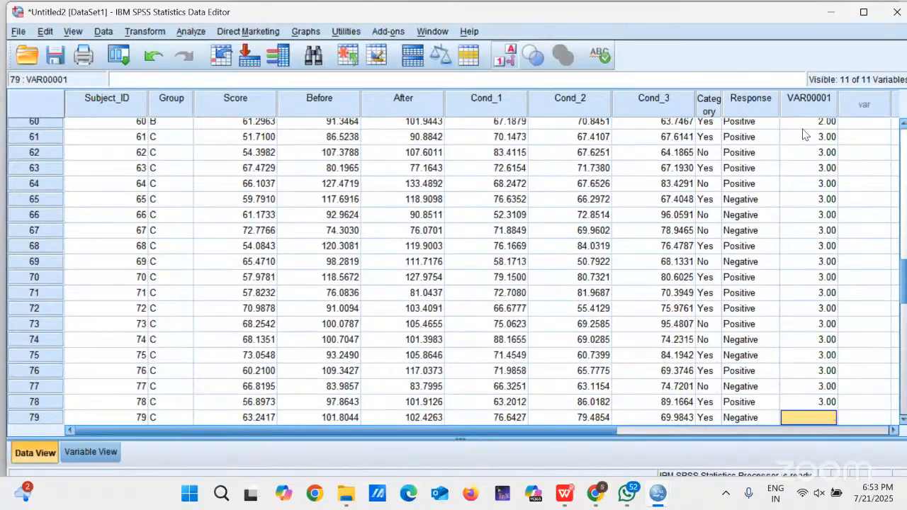
text(3)
key(Return)
text(3)
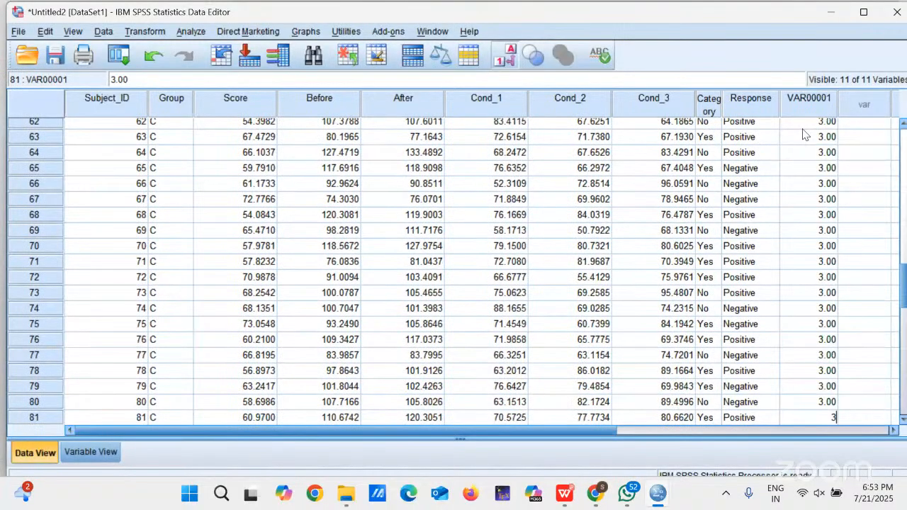
text( 3 3 3 3)
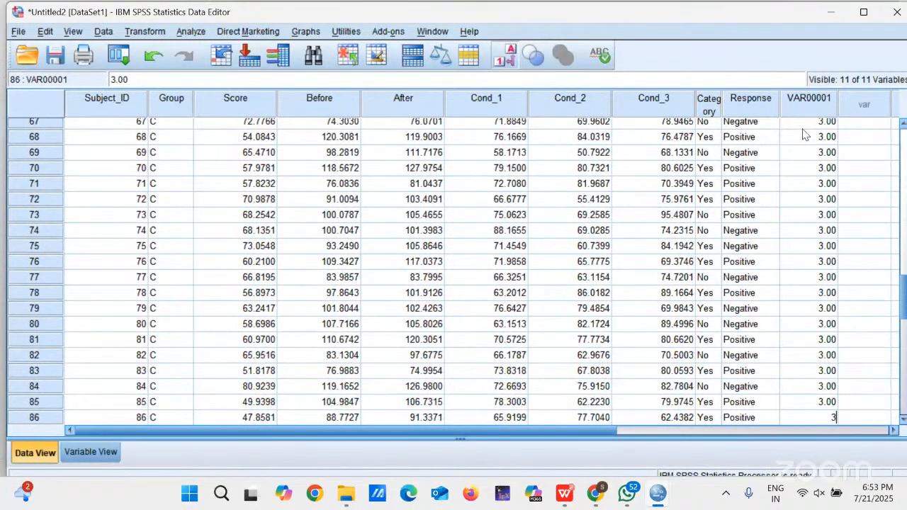
text( 3 3 3 3 3)
key(Return)
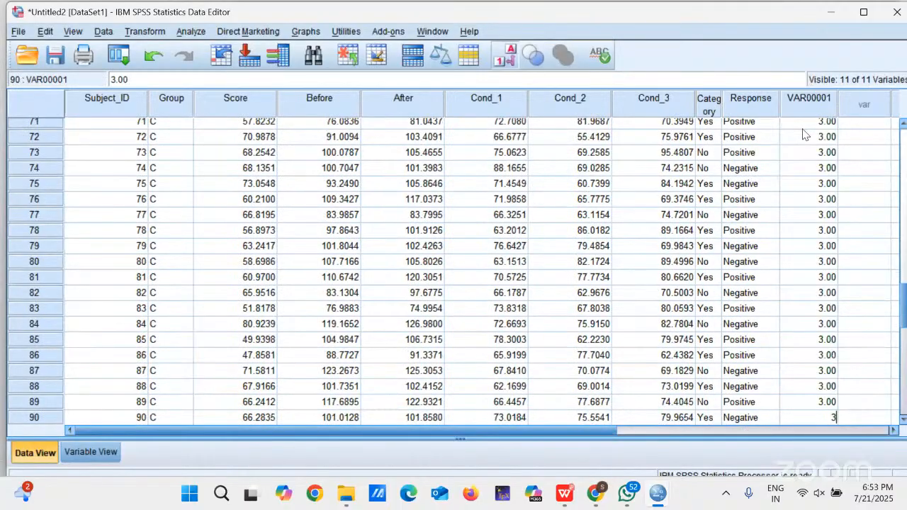
text(3)
key(Return)
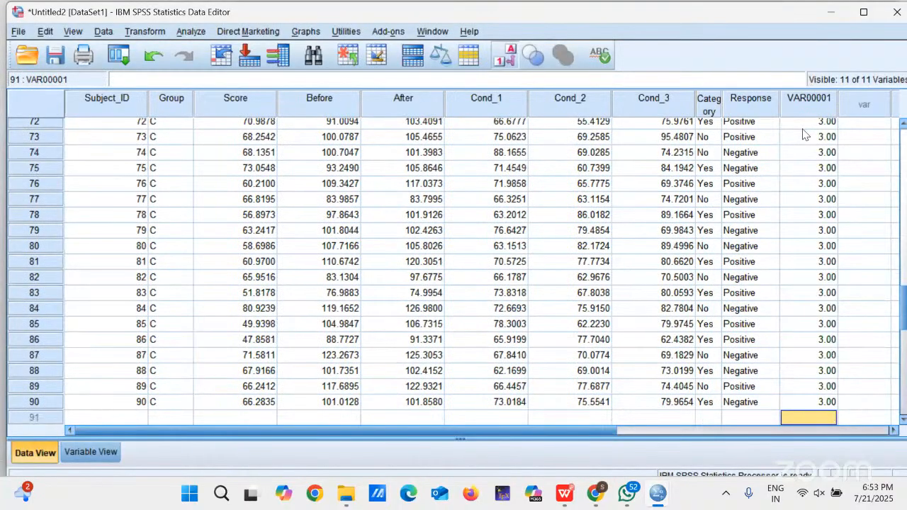
Rename the new numeric variable in row 11 of the variable definitions as Group_num.
click(91, 456)
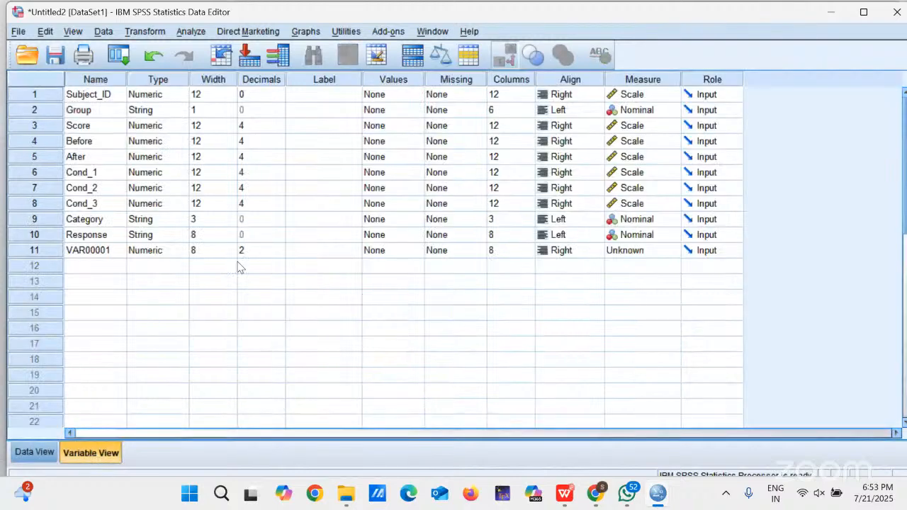
click(101, 253)
click(100, 253)
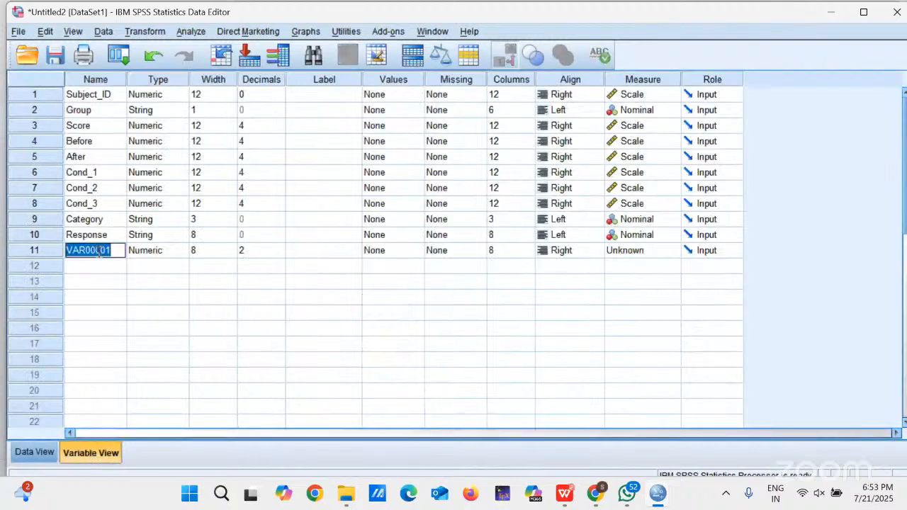
text(Gr)
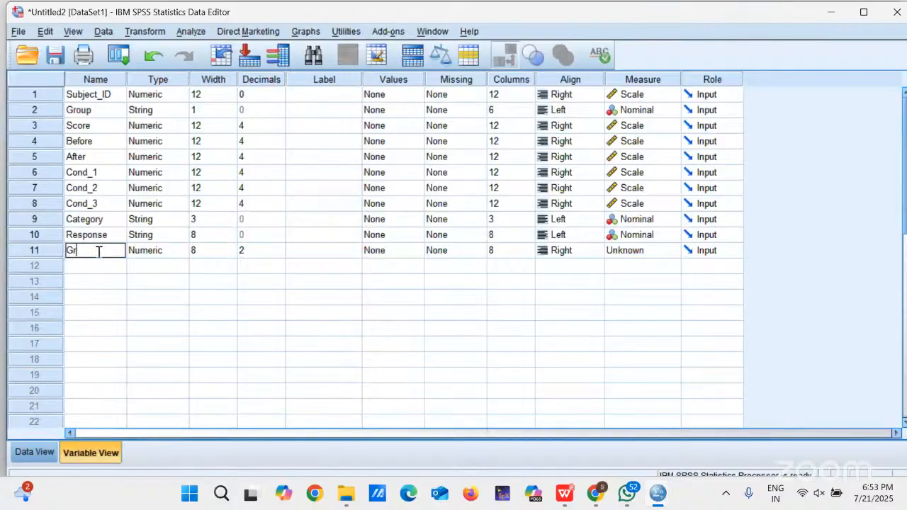
text(oup_num)
Set Group_num to 0 decimals and a Nominal measurement level, and return to the data rows.
click(270, 250)
click(279, 253)
click(279, 254)
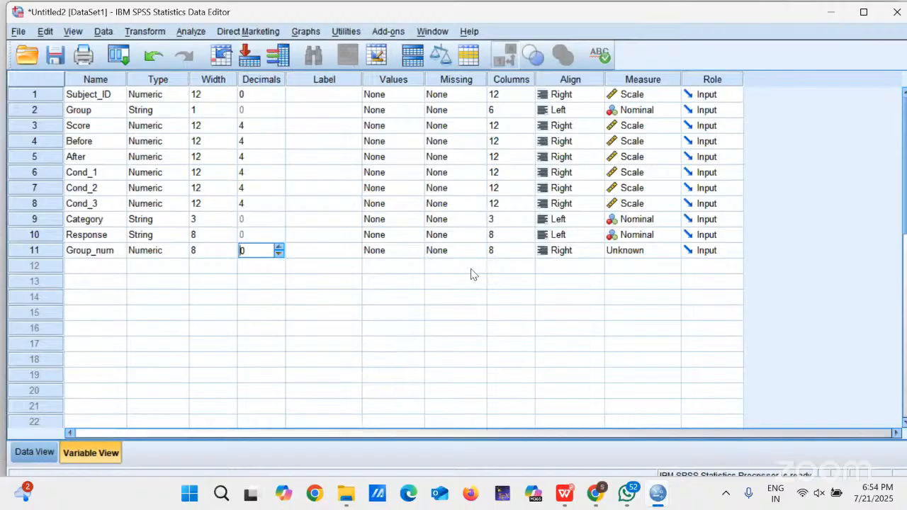
click(633, 252)
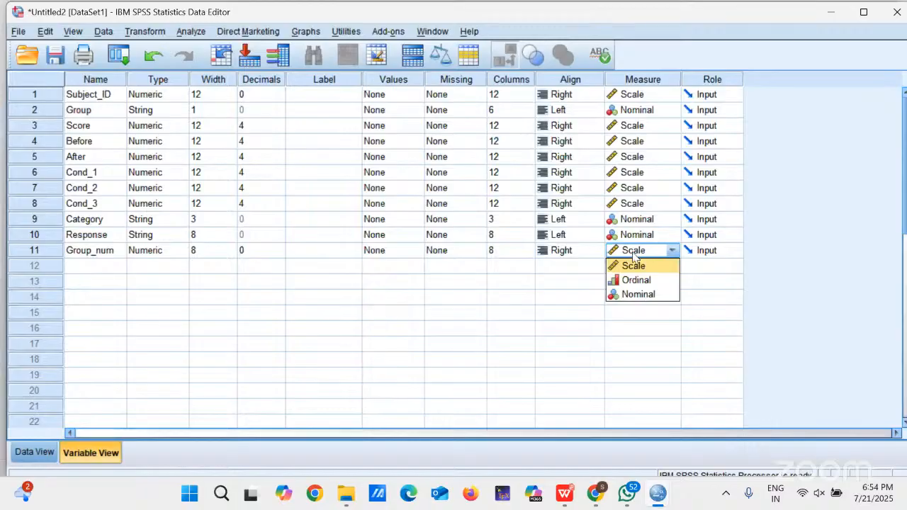
click(636, 295)
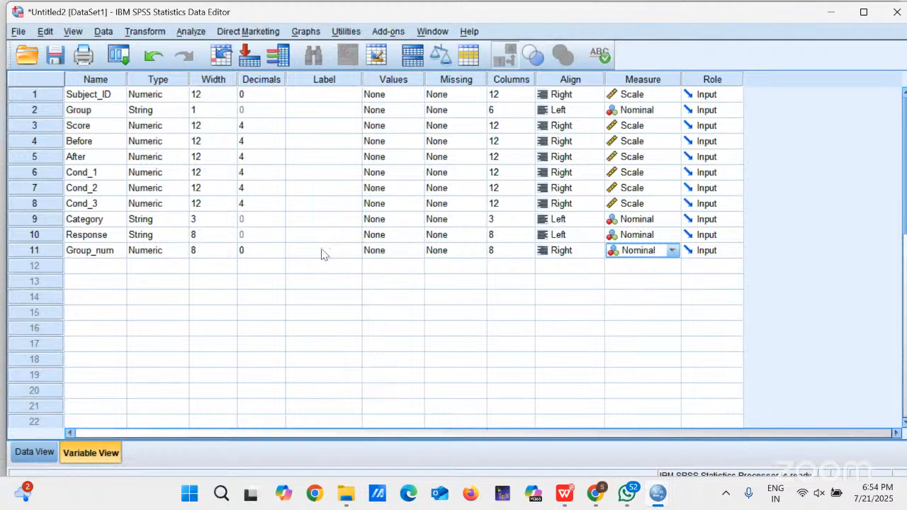
click(34, 452)
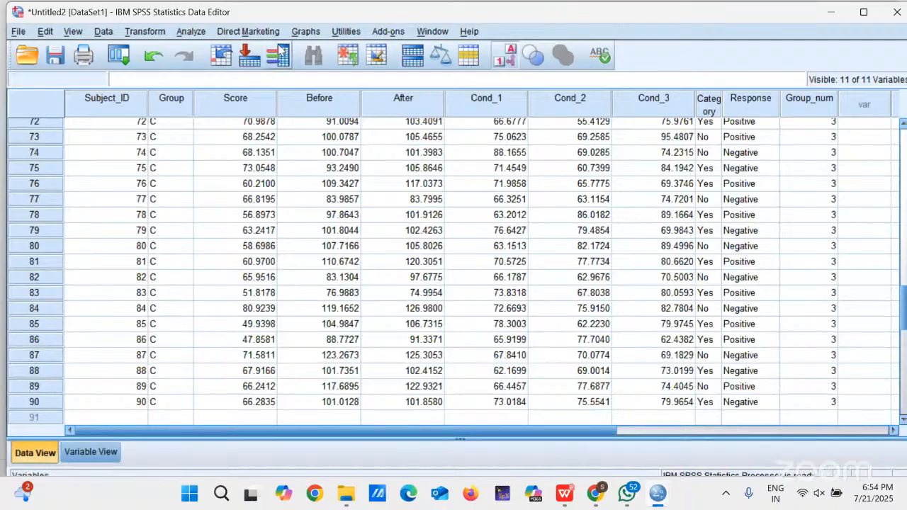
Set up a legacy two-independent-samples nonparametric test with Score as the test variable and Group_num as the grouping variable.
click(190, 32)
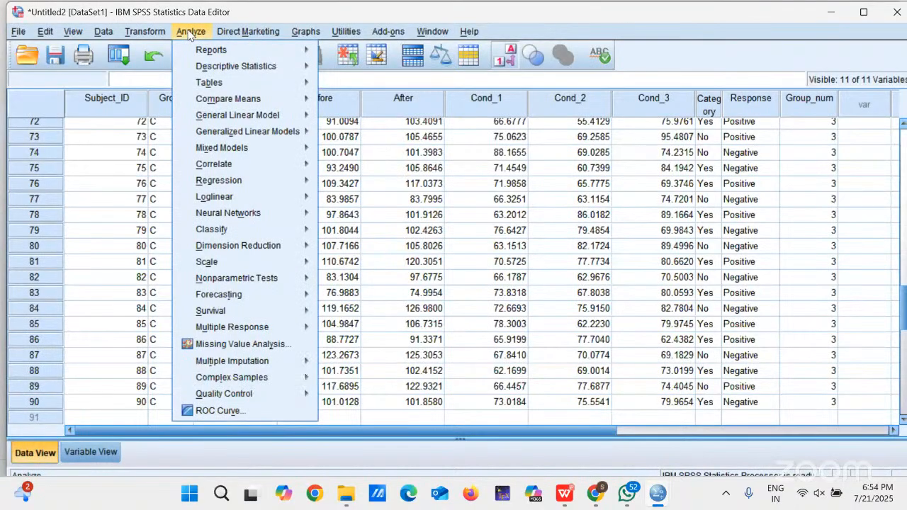
mouse_move(259, 279)
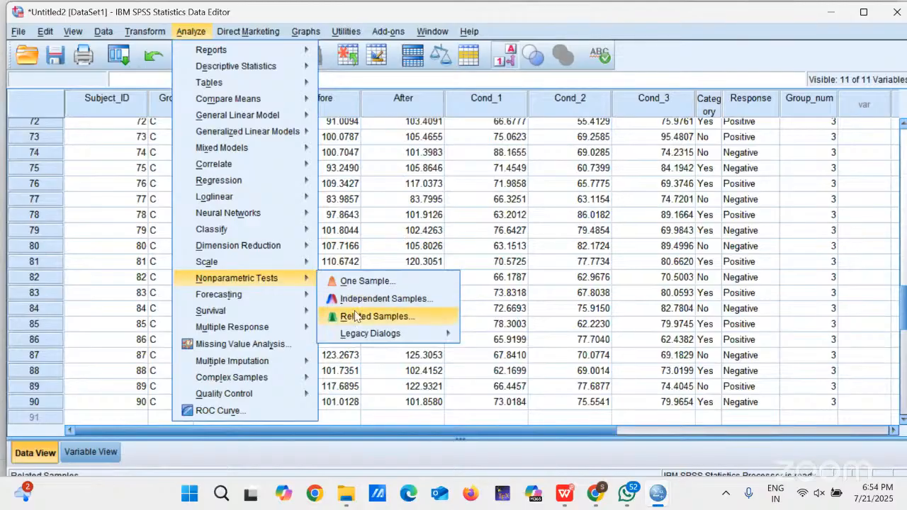
mouse_move(358, 338)
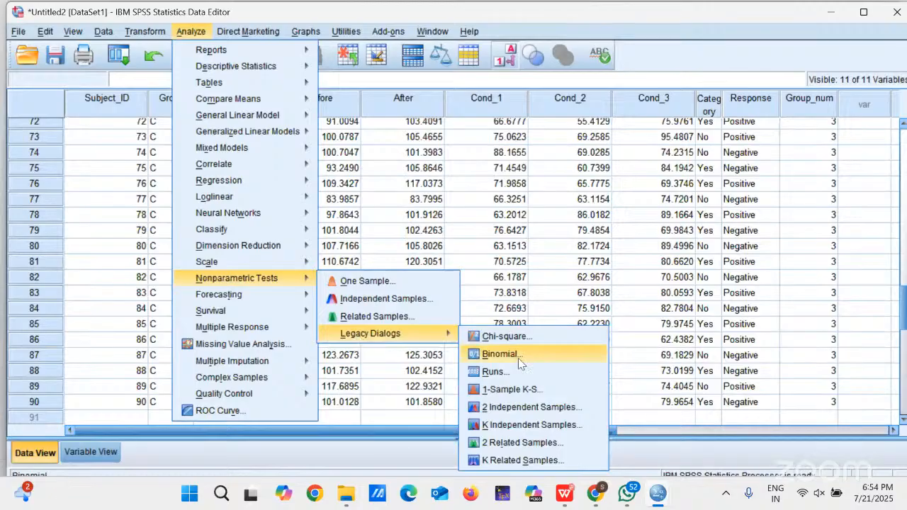
click(513, 408)
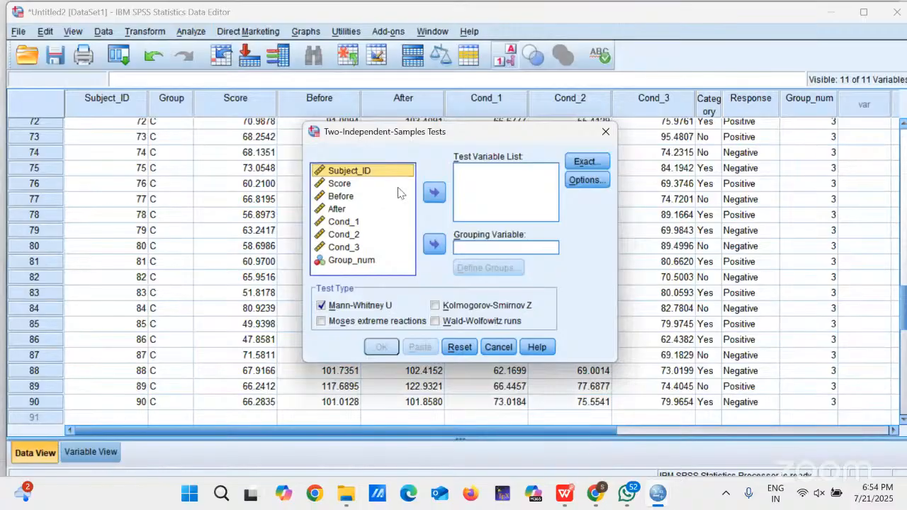
click(332, 185)
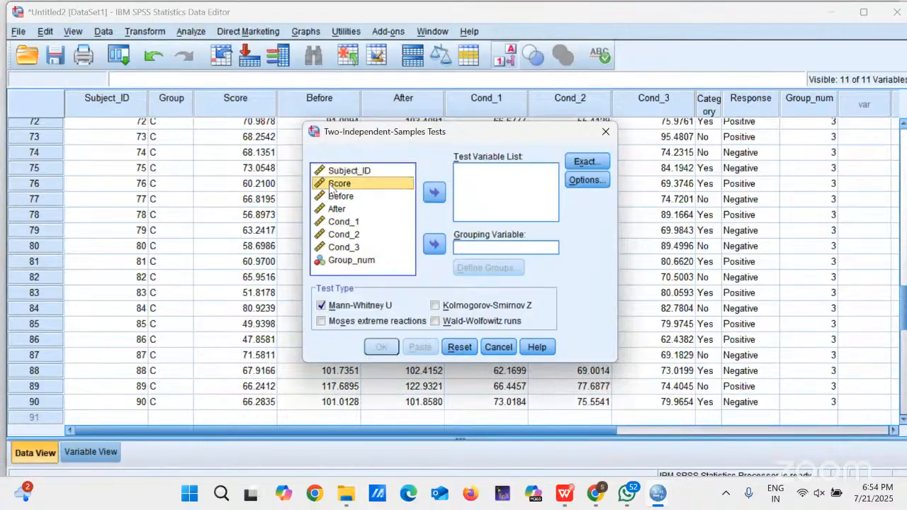
click(434, 193)
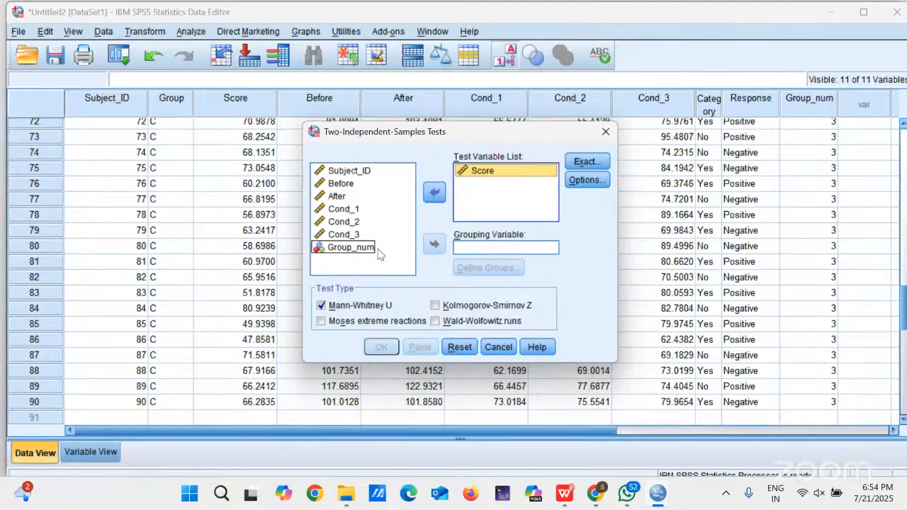
click(355, 253)
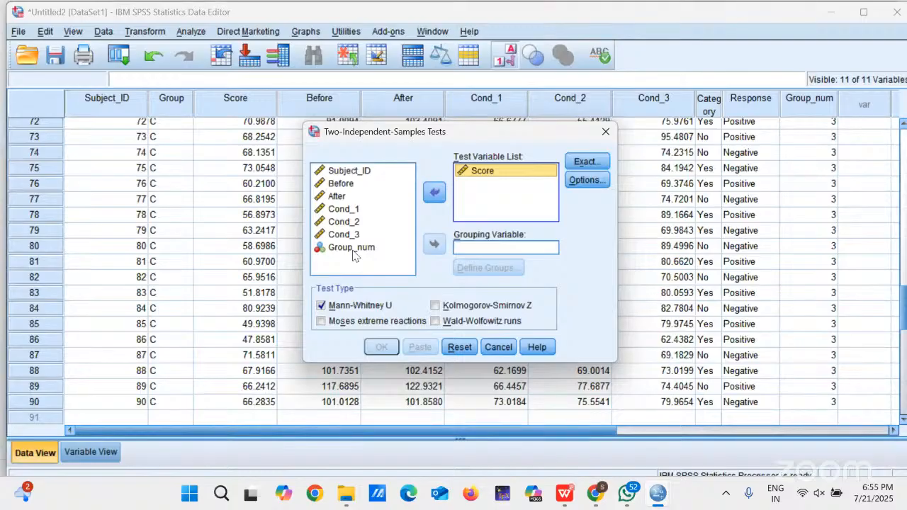
click(354, 249)
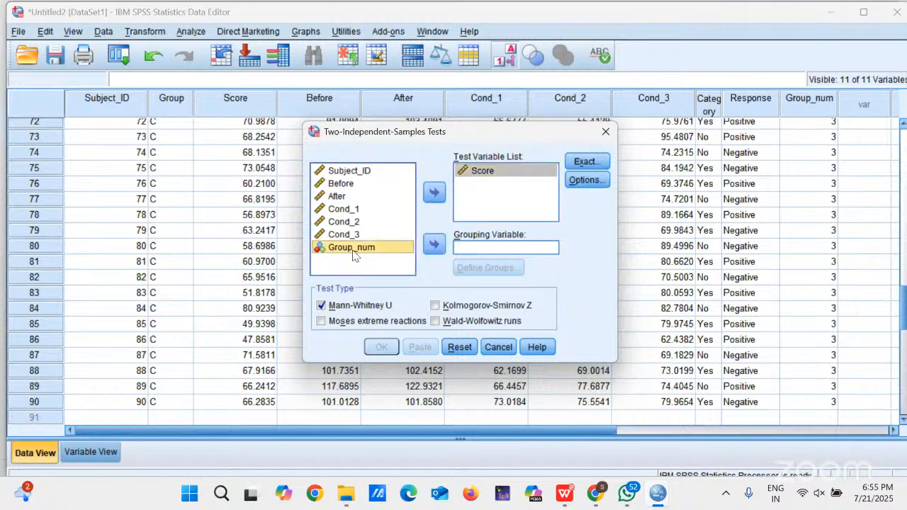
click(434, 244)
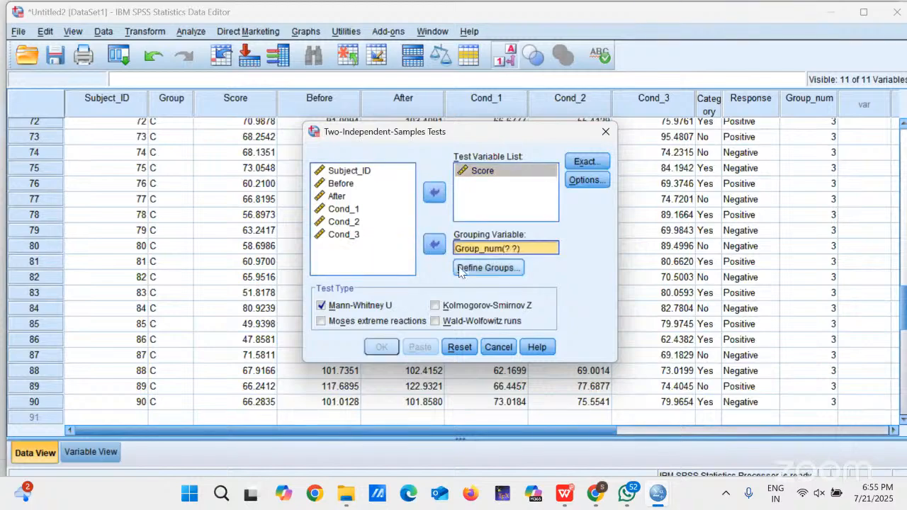
Define the compared groups as 1 and 2 and run the Mann-Whitney U test.
click(476, 273)
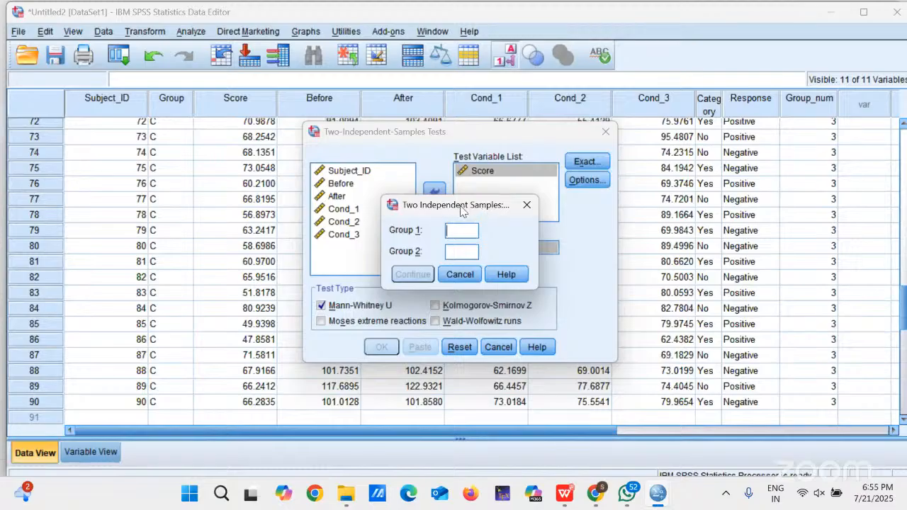
drag(465, 211, 205, 241)
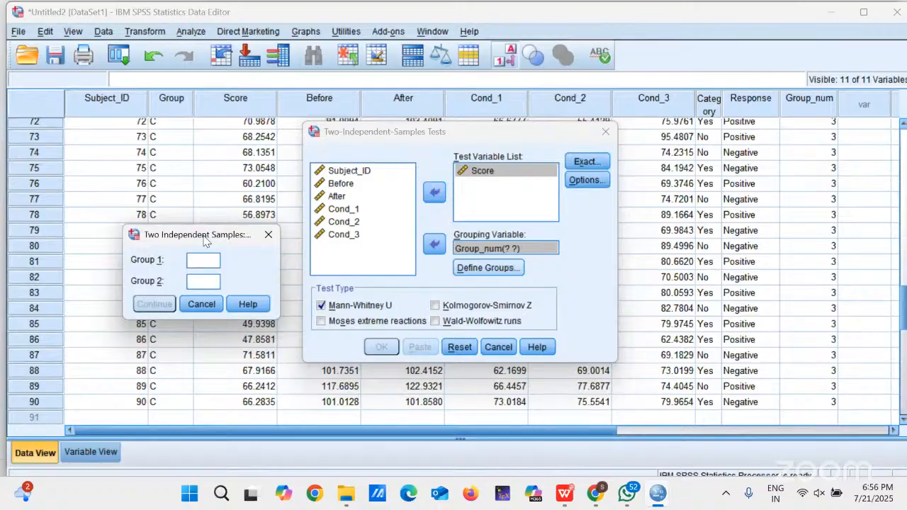
text(1)
key(Tab)
text(2)
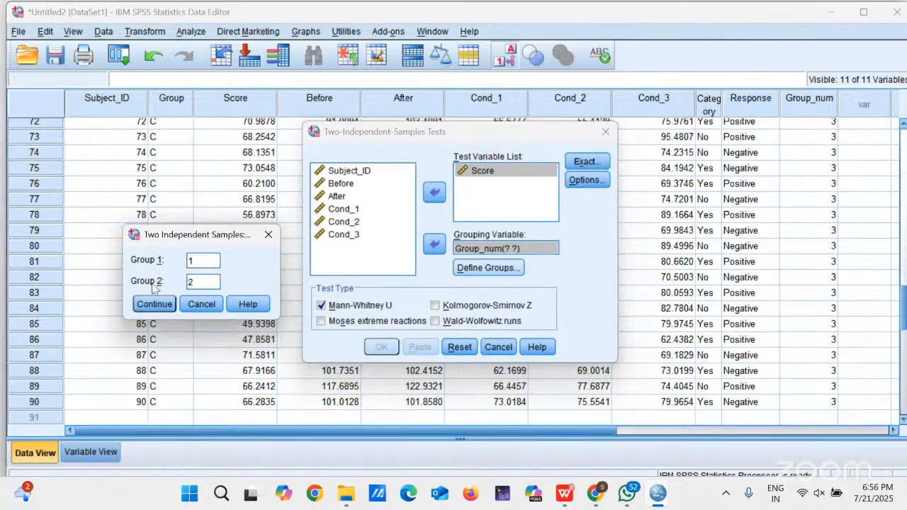
click(146, 305)
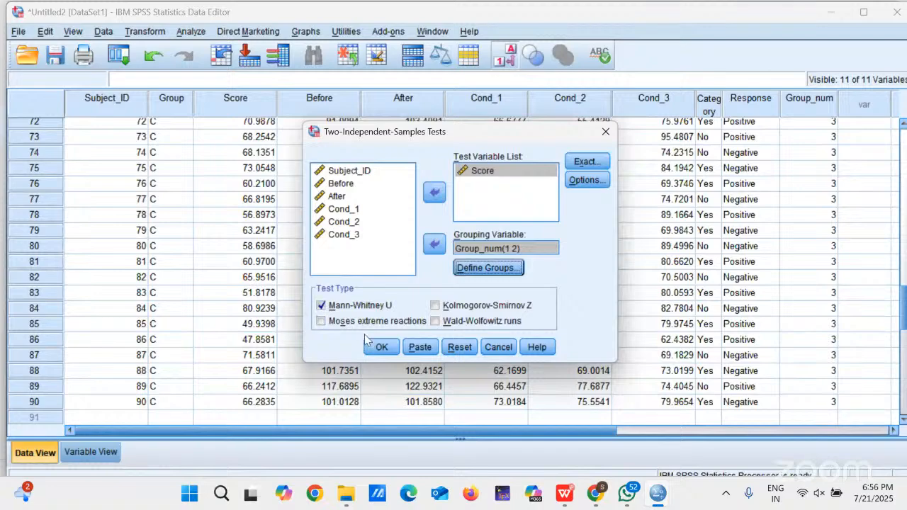
click(390, 347)
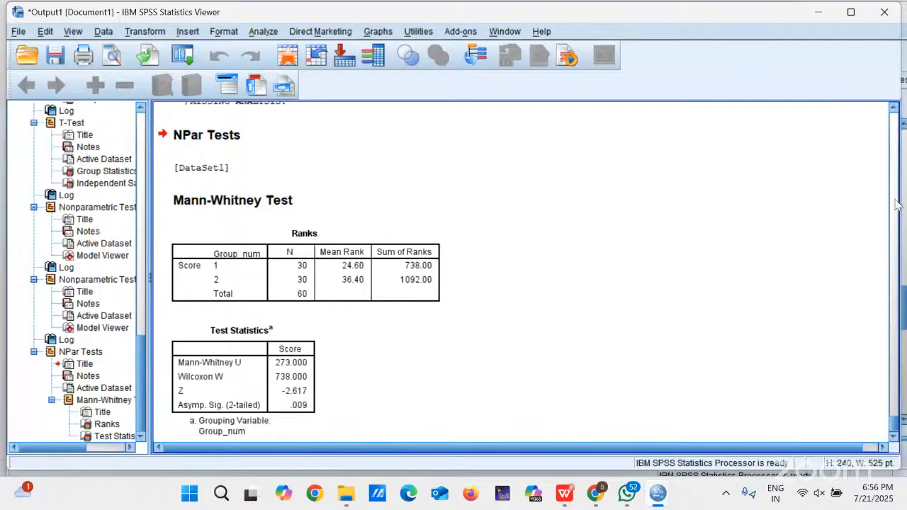
Review the Mann-Whitney output against the earlier nonparametric hypothesis test summaries for Score across Group.
click(895, 108)
click(895, 107)
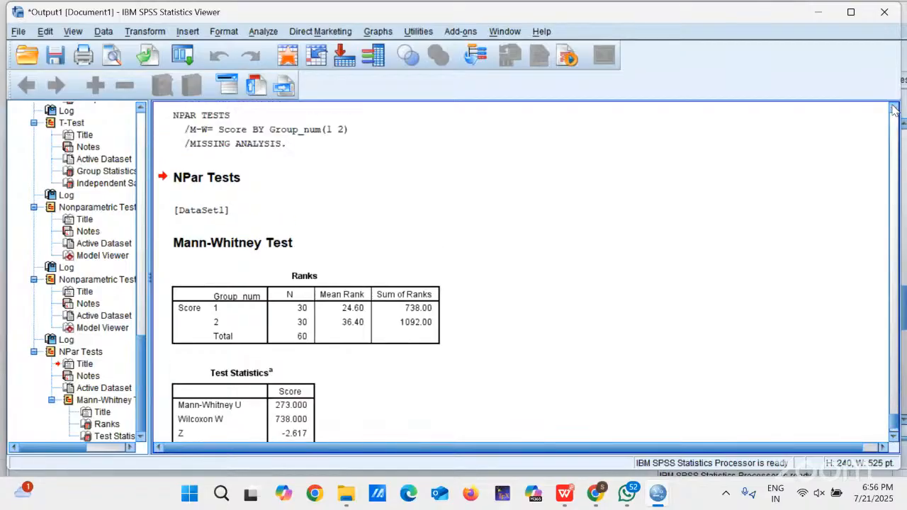
click(894, 108)
click(894, 108)
click(894, 108)
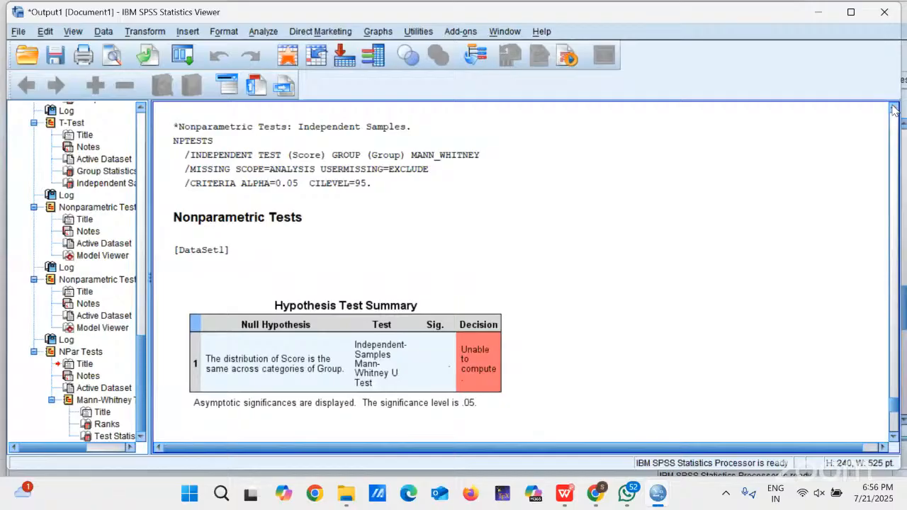
click(895, 108)
click(894, 107)
click(894, 107)
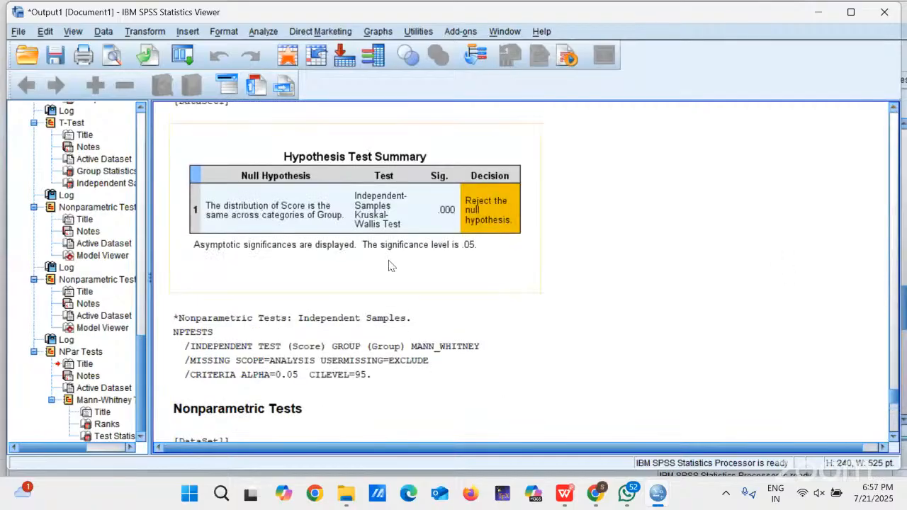
click(893, 438)
click(894, 438)
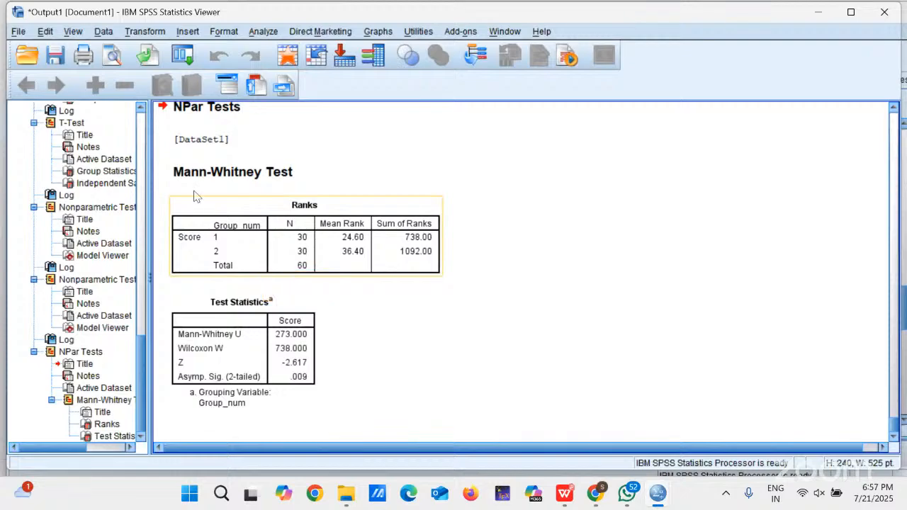
click(266, 34)
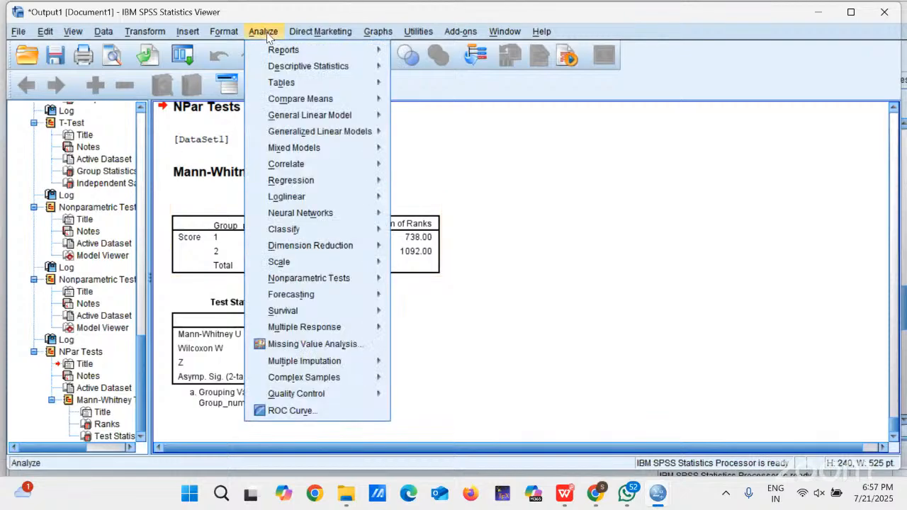
mouse_move(268, 80)
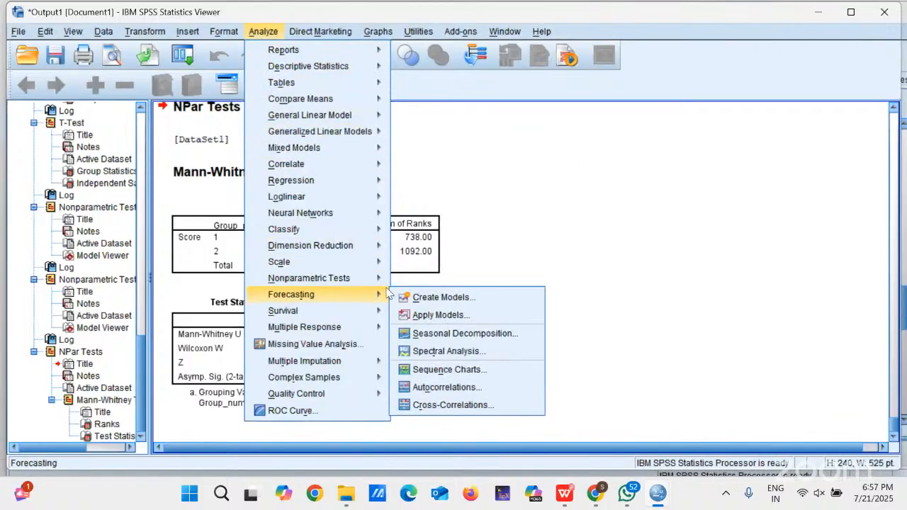
mouse_move(311, 279)
mouse_move(454, 333)
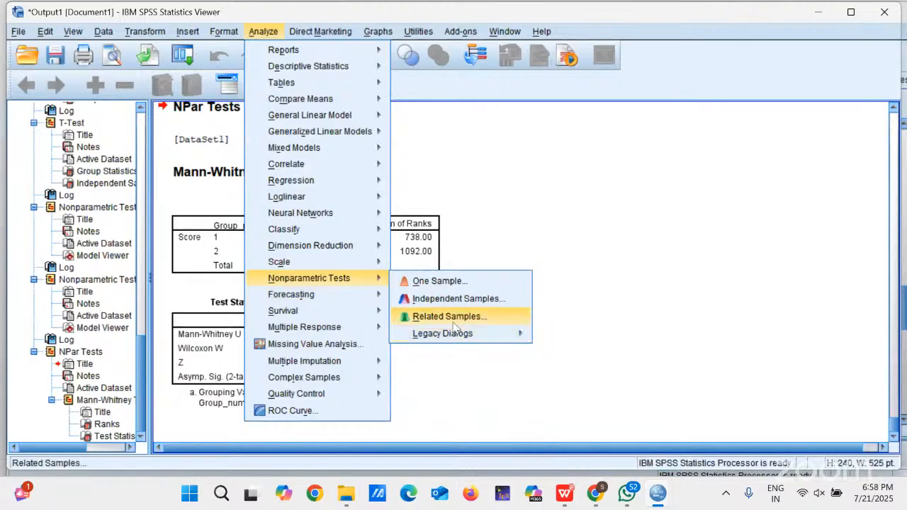
click(432, 299)
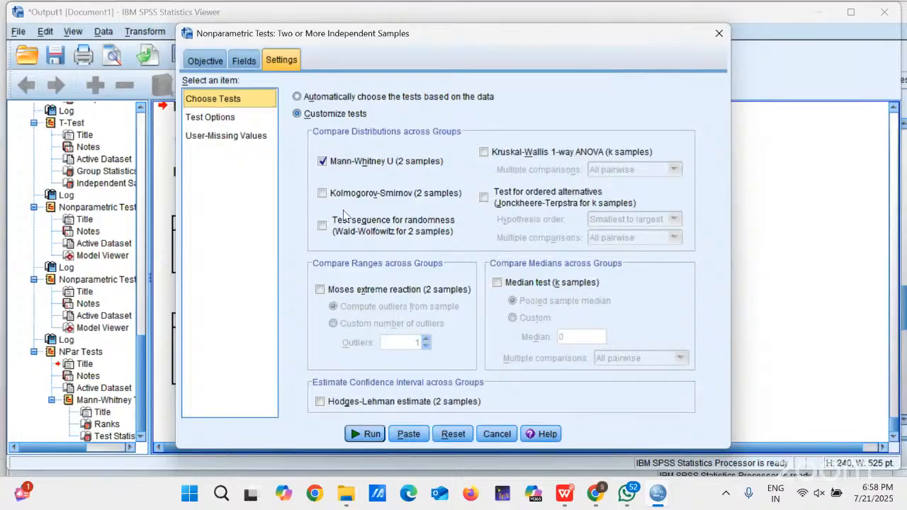
click(498, 434)
Copy the Group and Score values of cases 1 to 60 from the Untitled2 dataset.
mouse_move(655, 494)
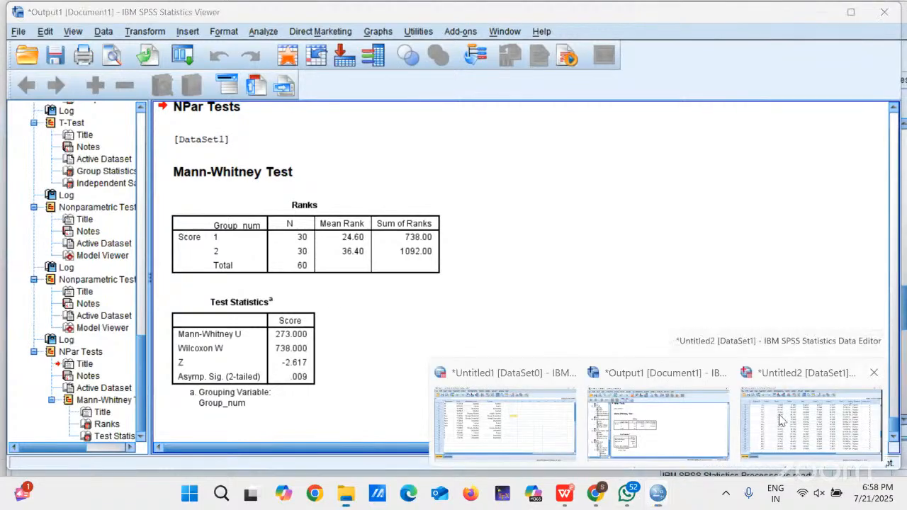
click(779, 420)
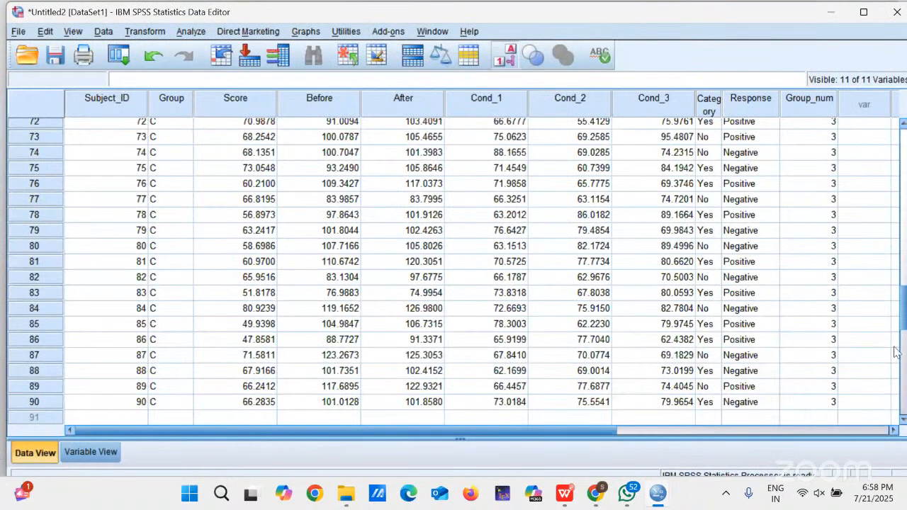
drag(902, 320, 902, 145)
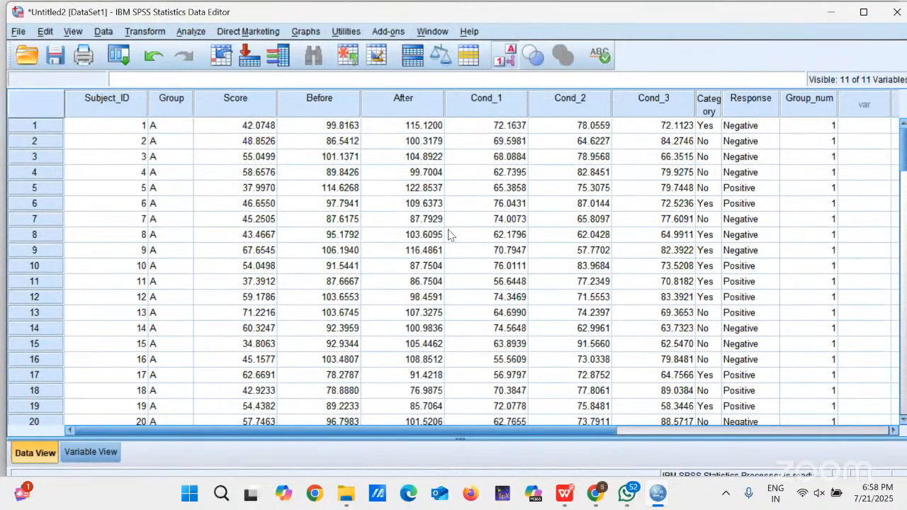
drag(166, 123, 269, 140)
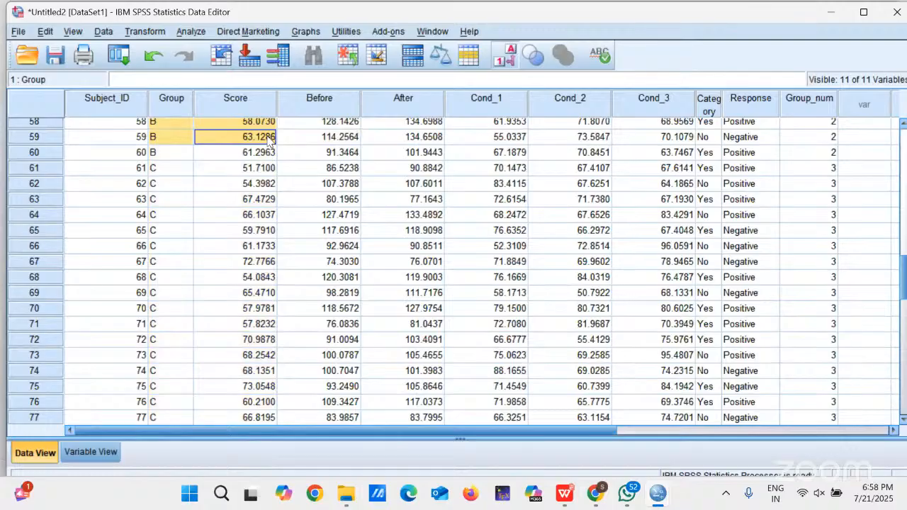
key(shift+Down)
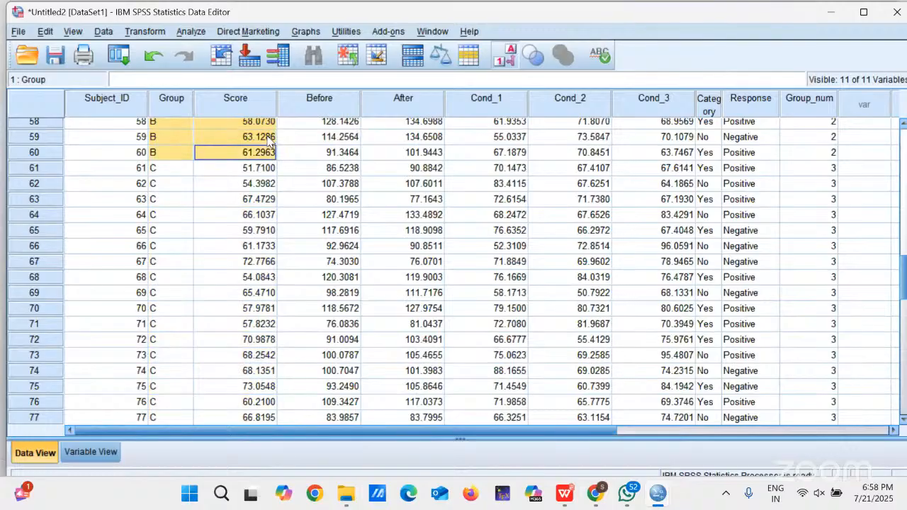
Create a new empty dataset and paste the copied group and score values from row 1 of the first column.
click(18, 31)
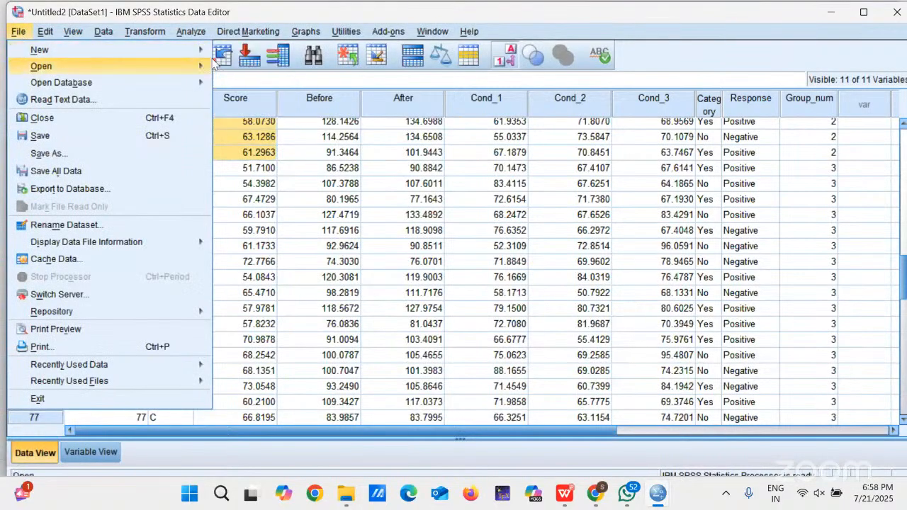
mouse_move(195, 52)
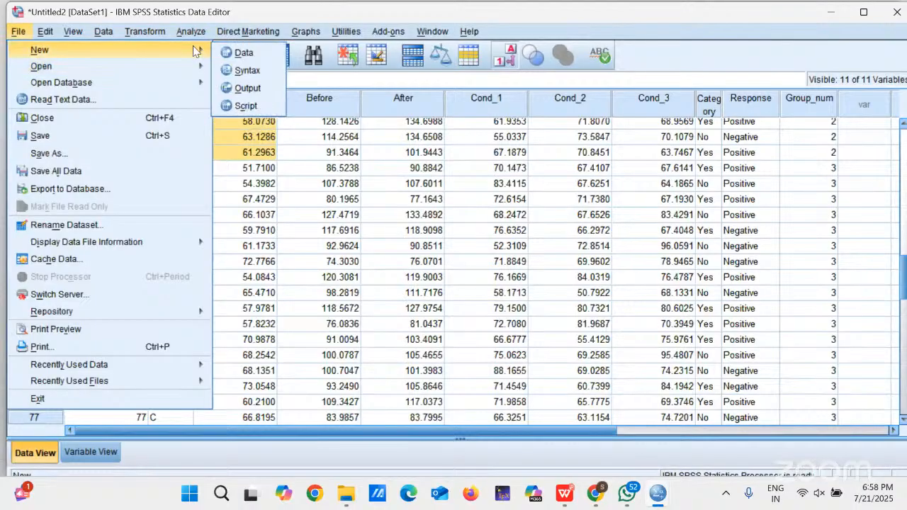
click(244, 56)
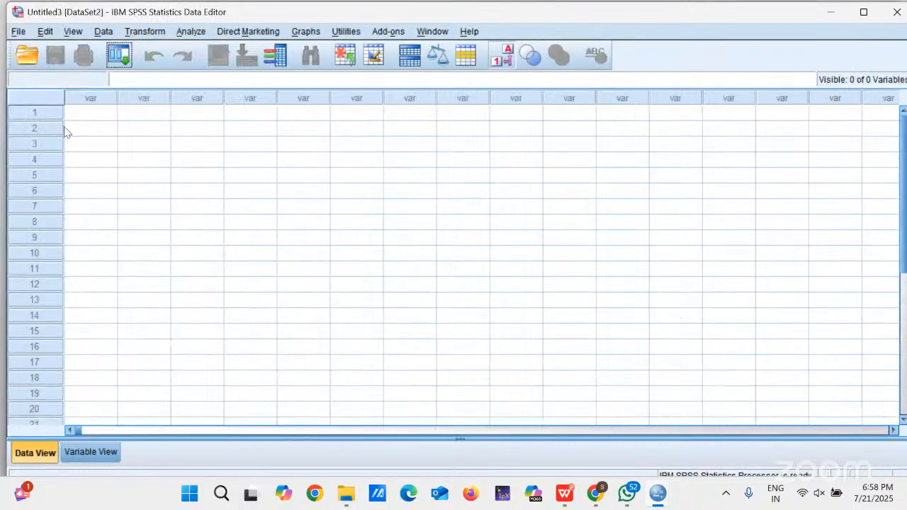
key(ctrl+v)
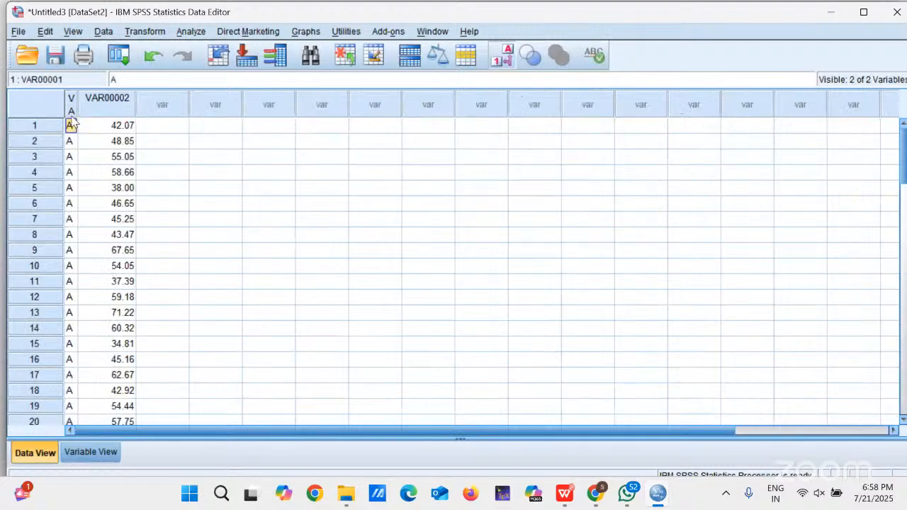
Rename the new dataset's first variable as Group and its second variable as Score.
click(90, 455)
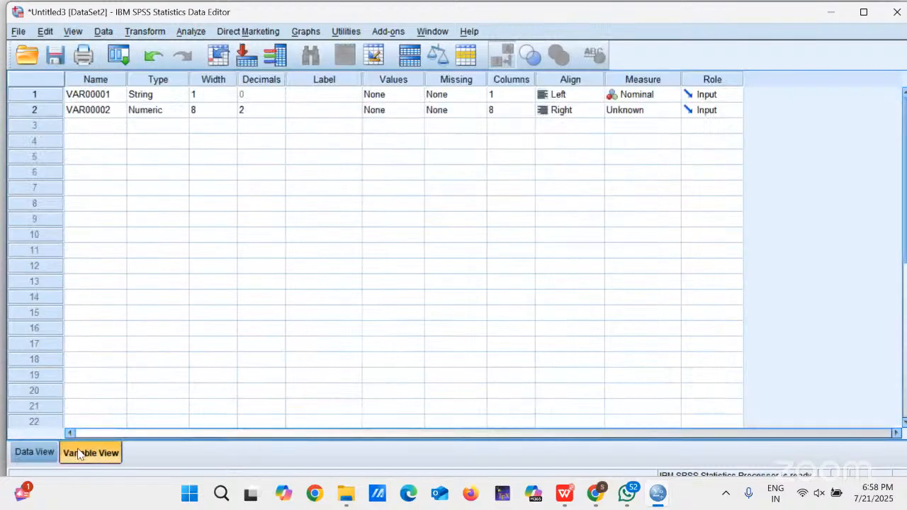
double_click(90, 94)
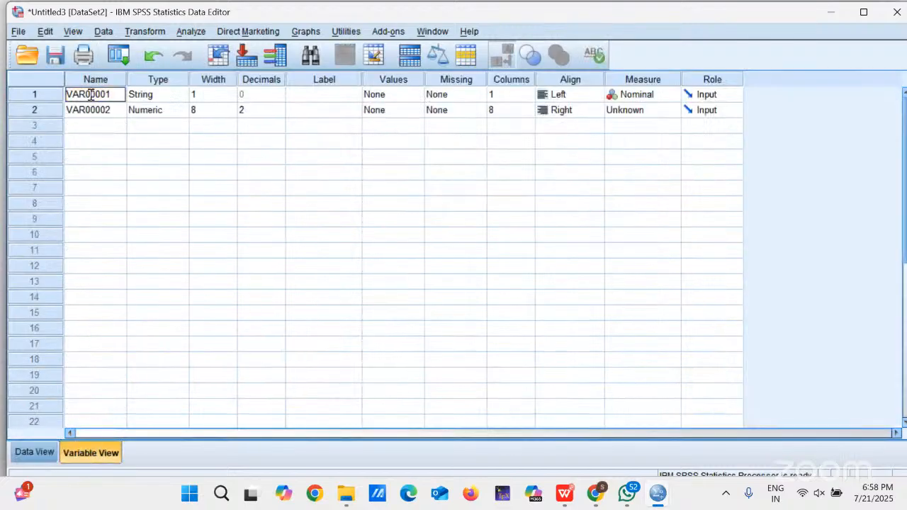
key(BackSpace)
key(BackSpace)
key(BackSpace)
key(BackSpace)
key(Delete)
key(Delete)
key(Delete)
key(Delete)
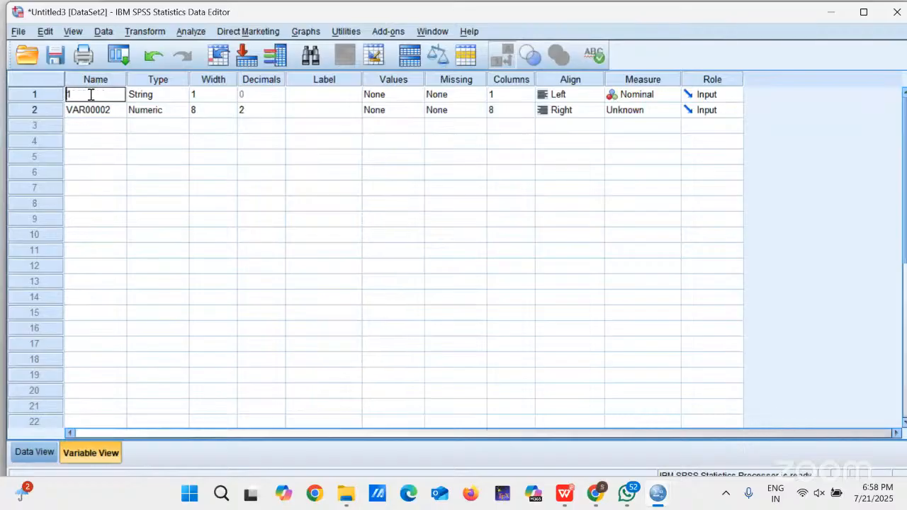
text(Group)
key(Return)
text(Score)
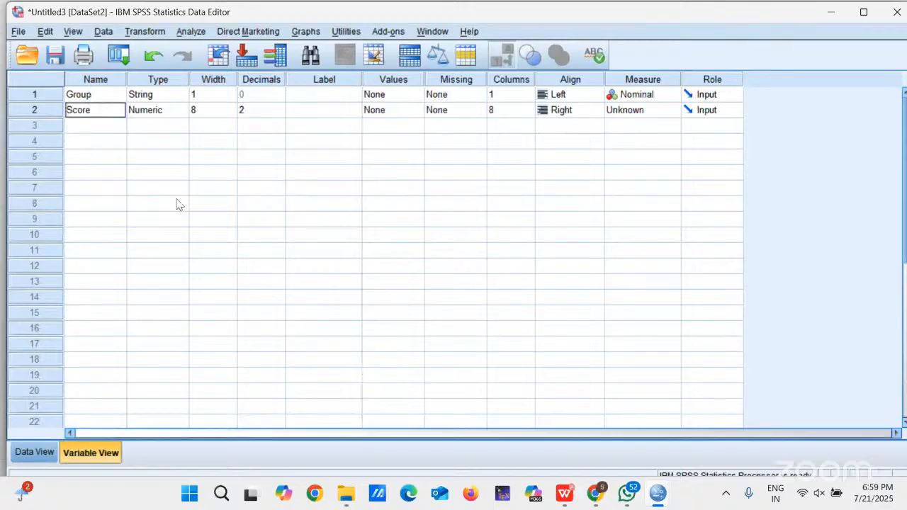
Set the Score variable's measurement level to Scale and widen the Group column in the data grid.
click(638, 110)
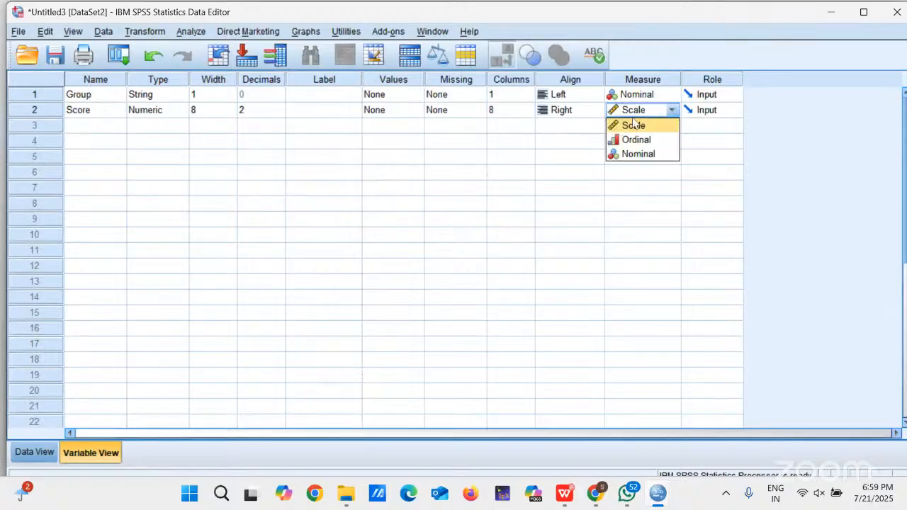
click(630, 125)
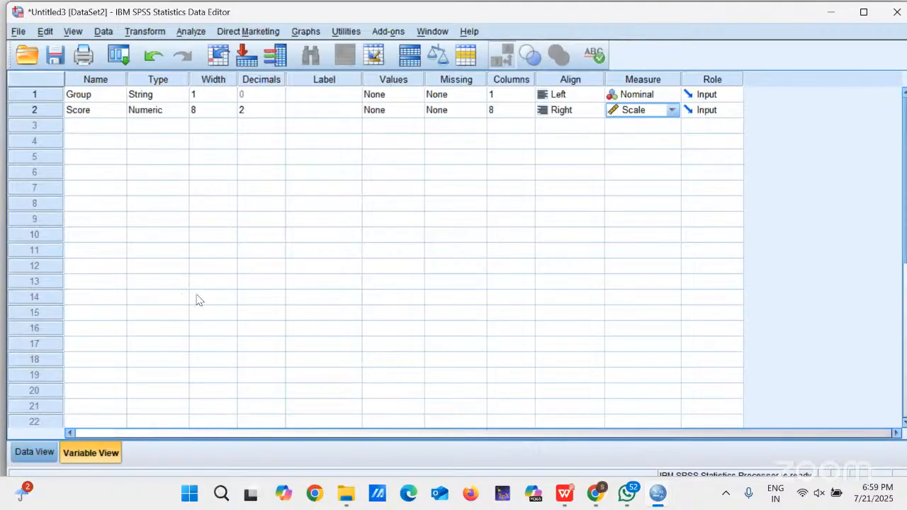
click(34, 452)
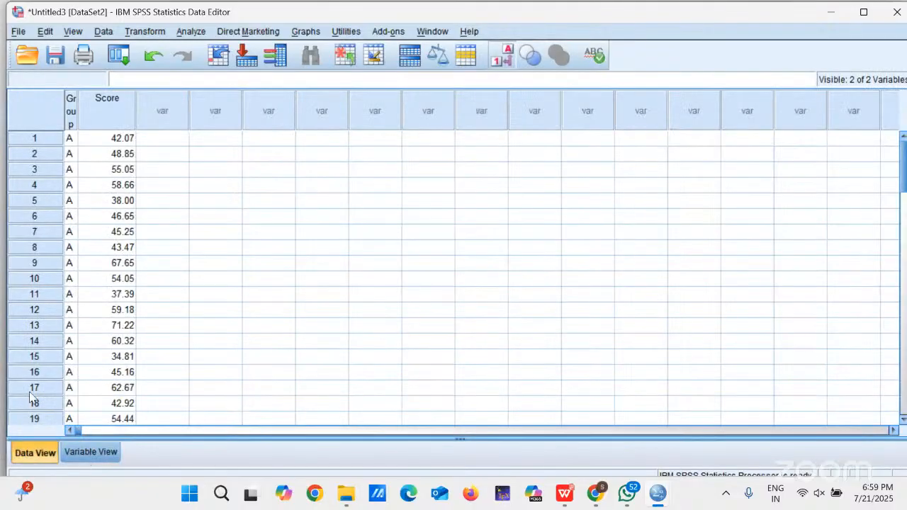
drag(77, 99, 135, 100)
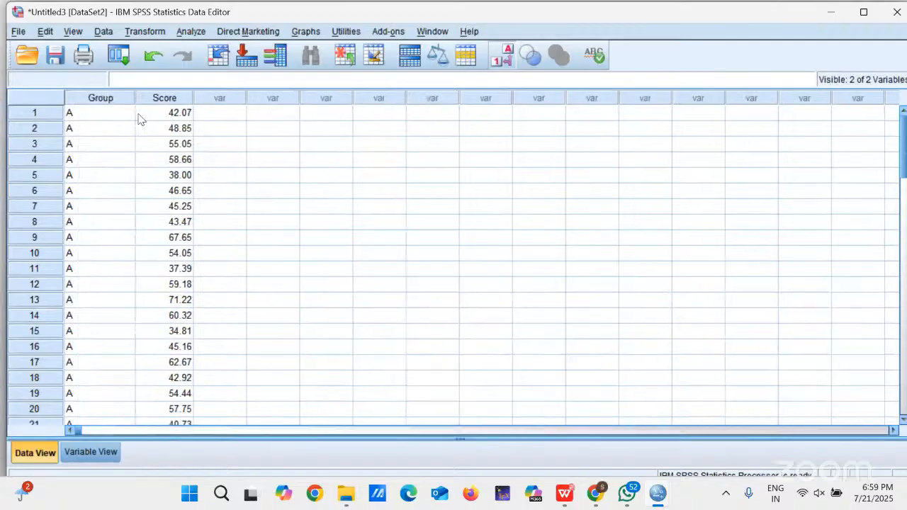
Set up an independent-samples nonparametric test with Score as the test field and Group as the grouping field, and open its test-choice settings.
click(191, 32)
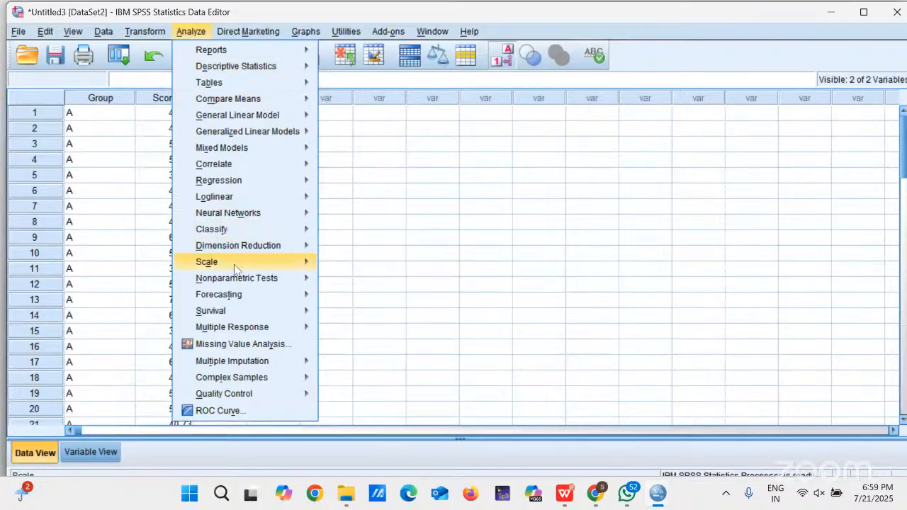
mouse_move(236, 281)
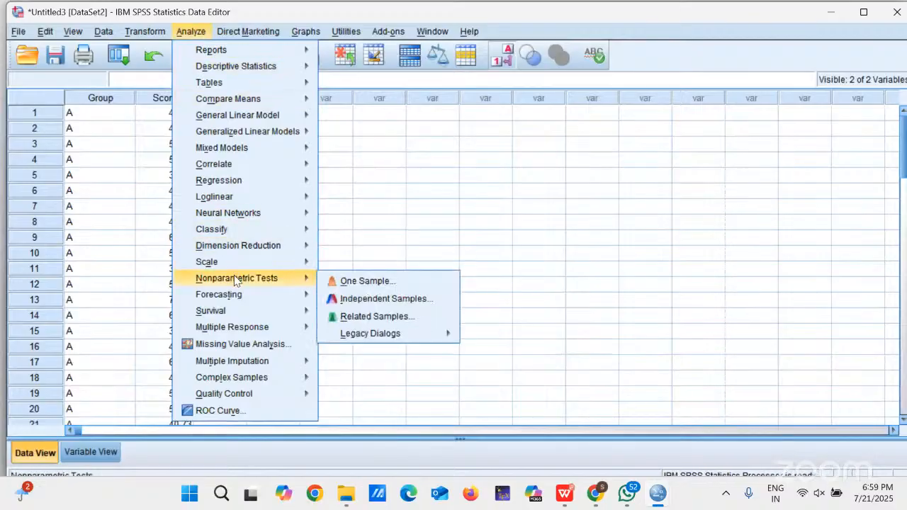
click(347, 301)
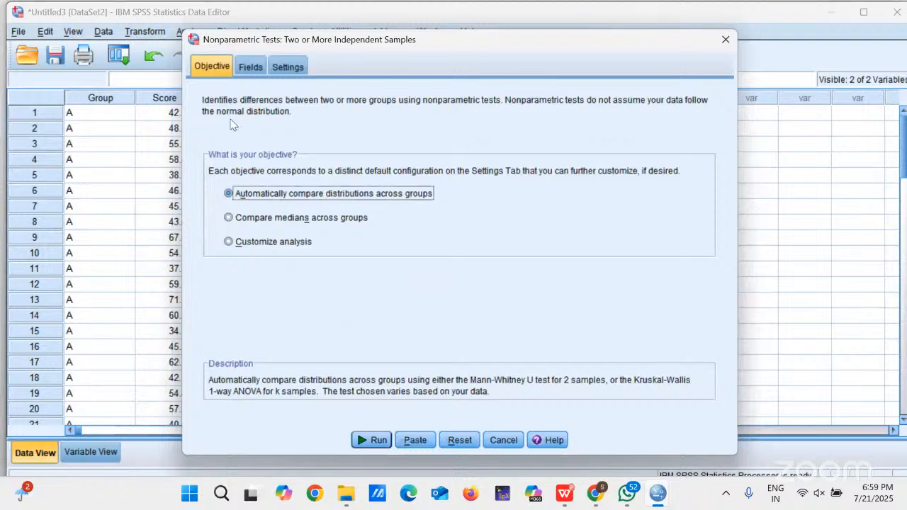
click(251, 68)
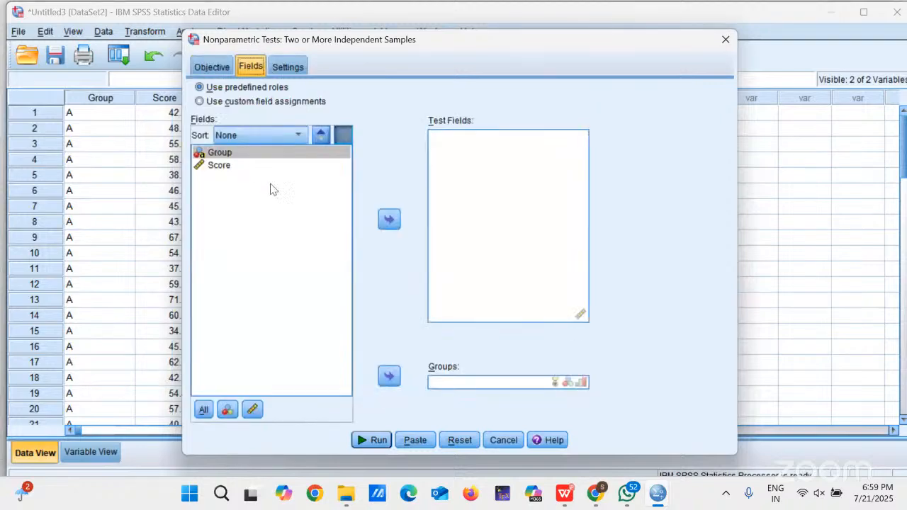
click(219, 166)
click(389, 219)
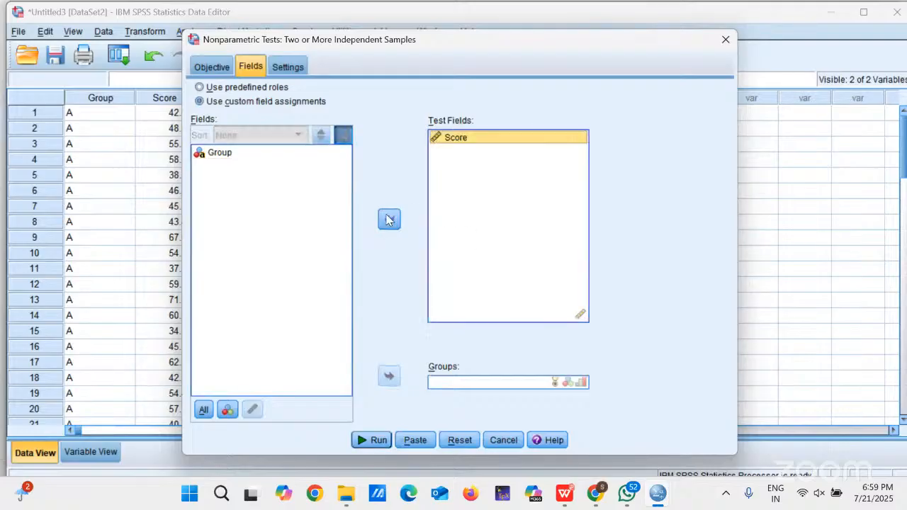
click(219, 154)
click(389, 376)
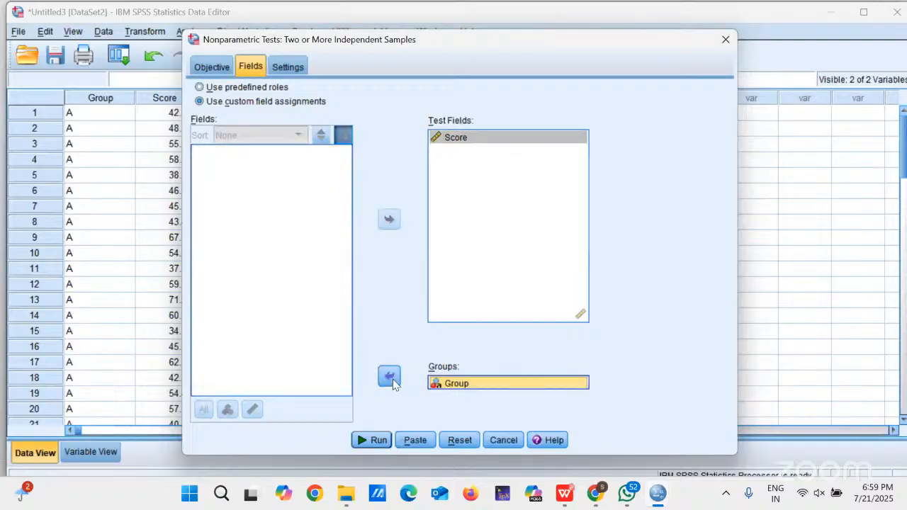
click(294, 69)
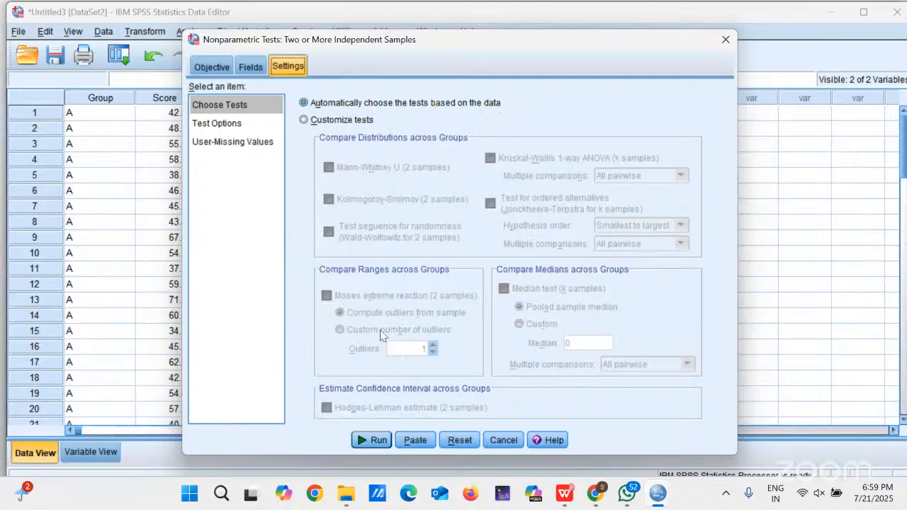
Run the independent-samples nonparametric test with automatically chosen tests and bring up its Hypothesis Test Summary.
click(375, 441)
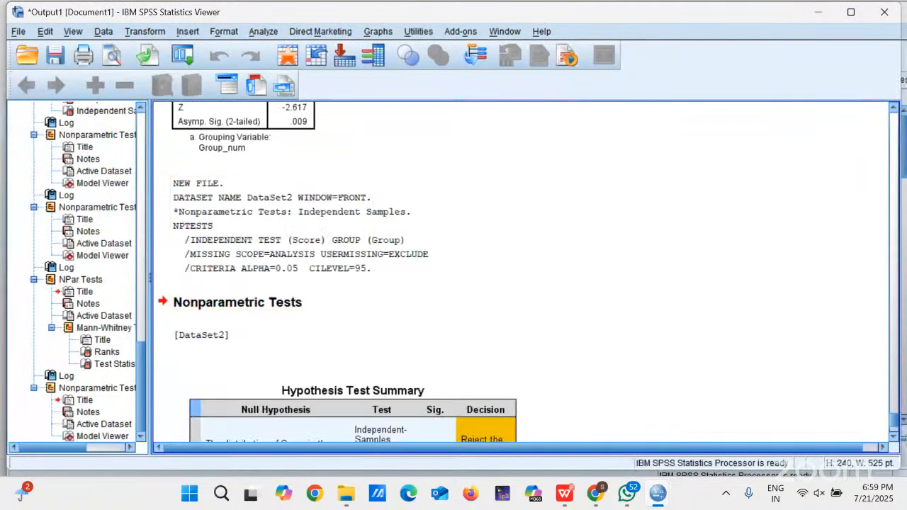
scroll(897, 438, down, 5)
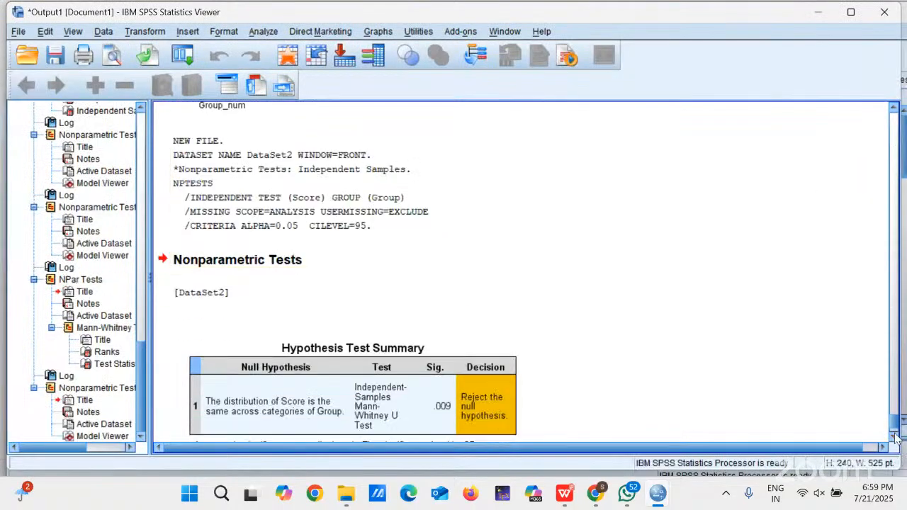
scroll(895, 438, down, 1)
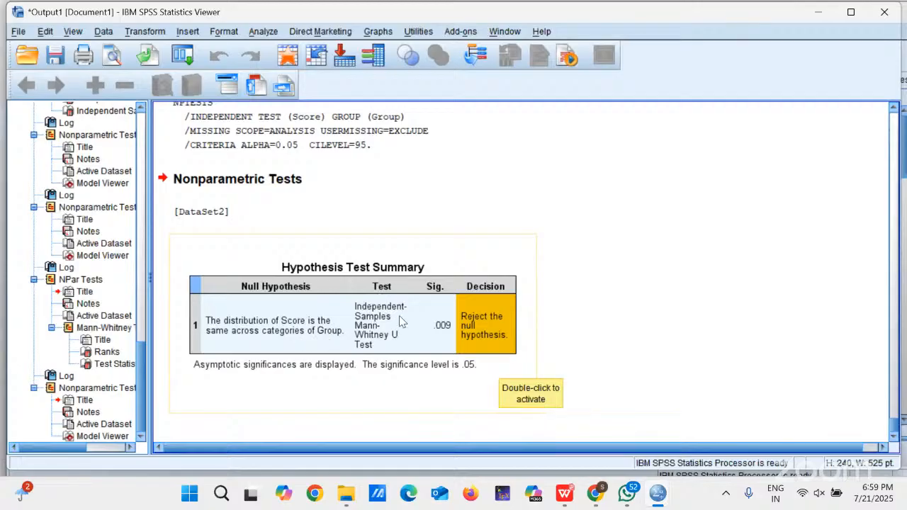
double_click(376, 364)
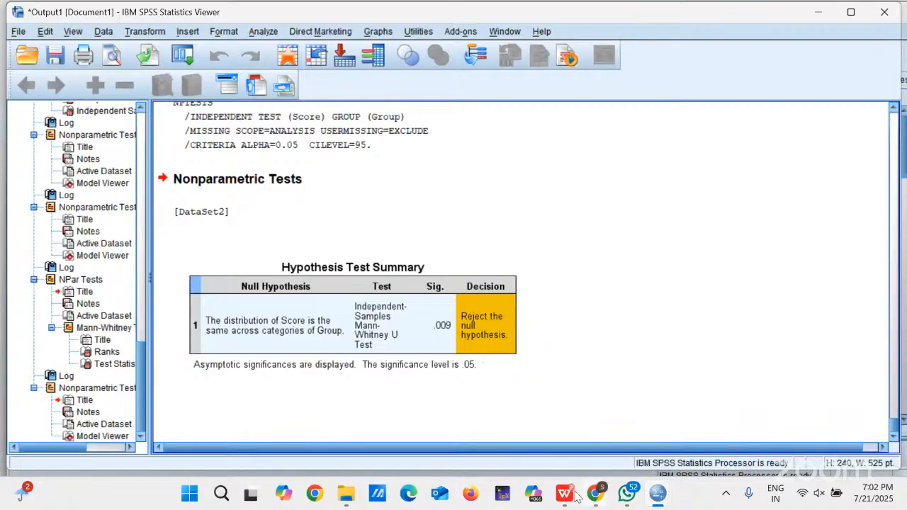
Switch to the Data_Analysis_July_25.pdf slides in WPS and review the Independent t-test / Mann-Whitney question and hypotheses.
mouse_move(565, 493)
click(516, 440)
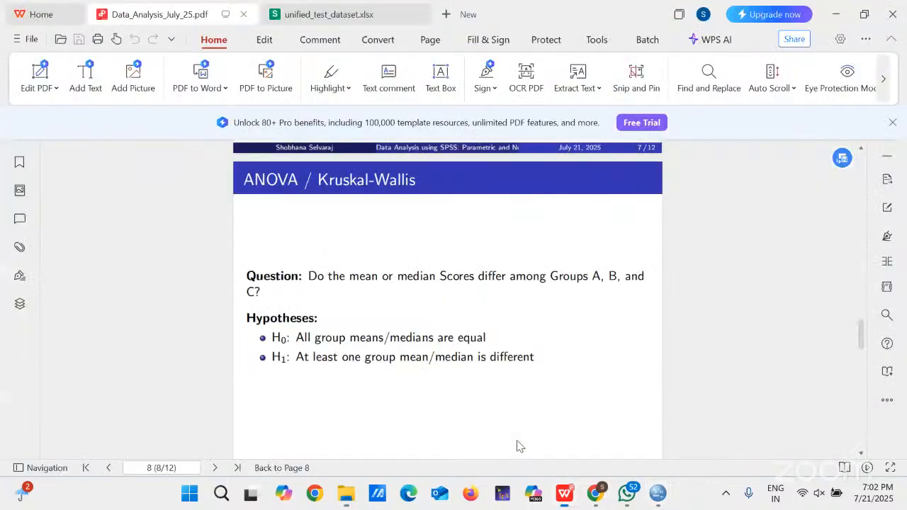
scroll(518, 446, up, 1)
scroll(518, 445, up, 1)
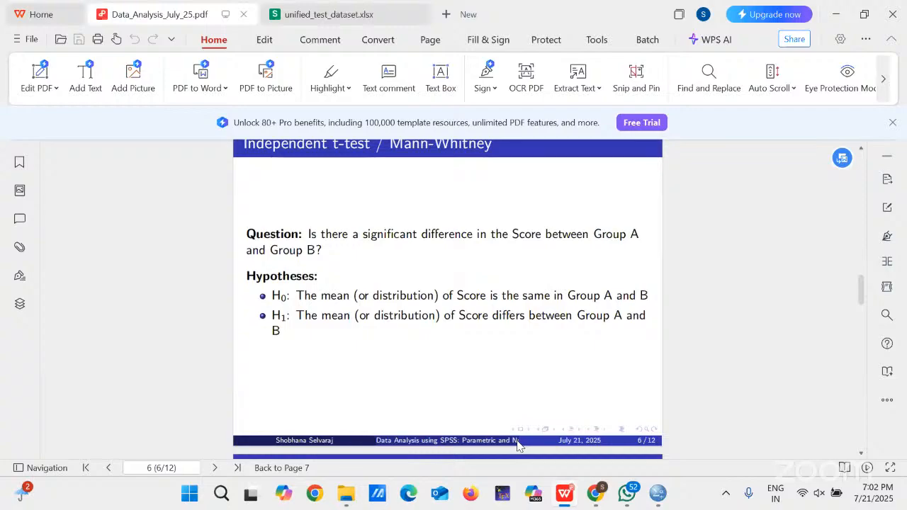
scroll(517, 445, up, 1)
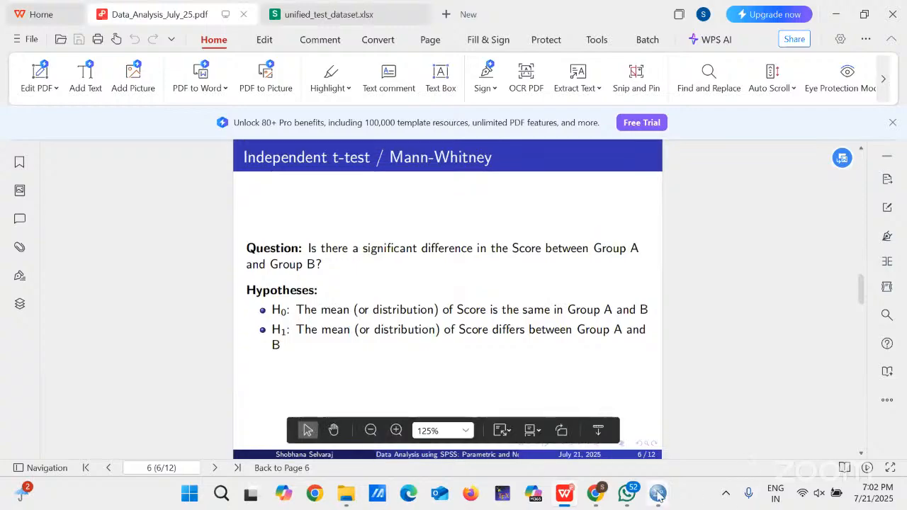
Switch to the Untitled2 dataset in SPSS and add the value label A for value 1 of Group_num.
mouse_move(658, 499)
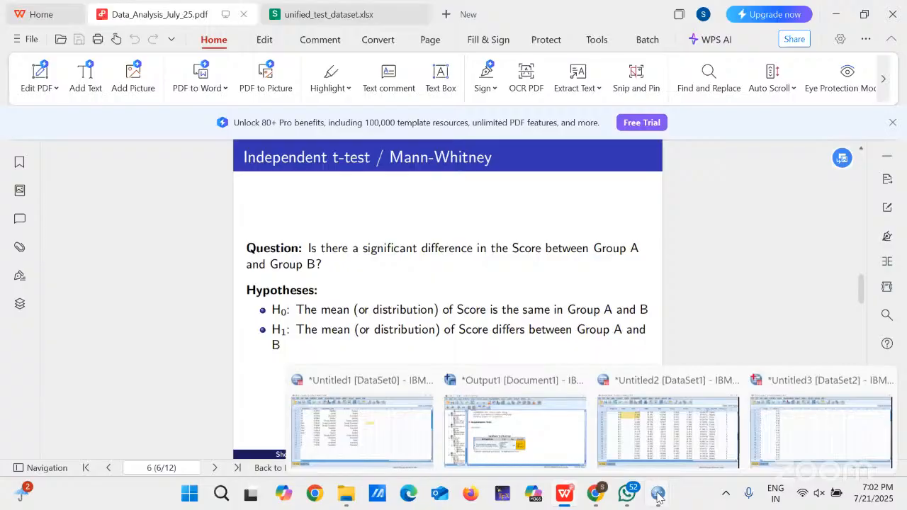
click(682, 428)
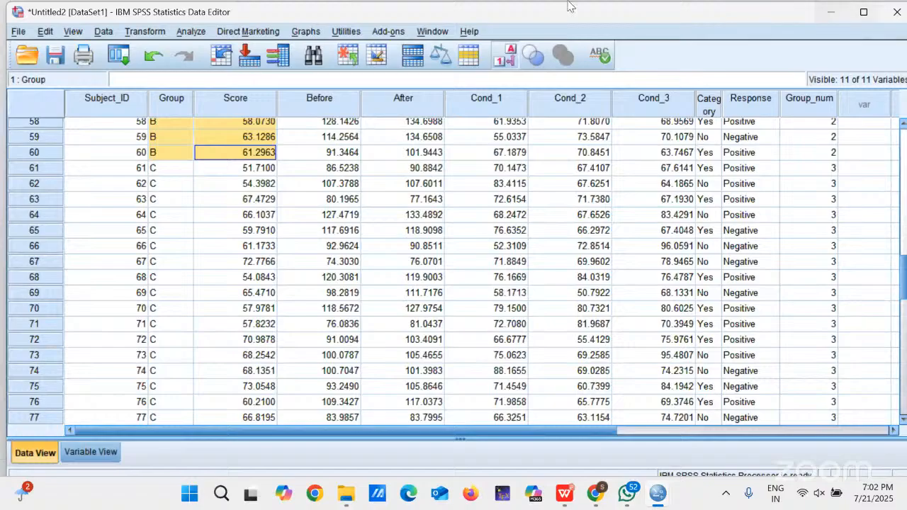
click(87, 454)
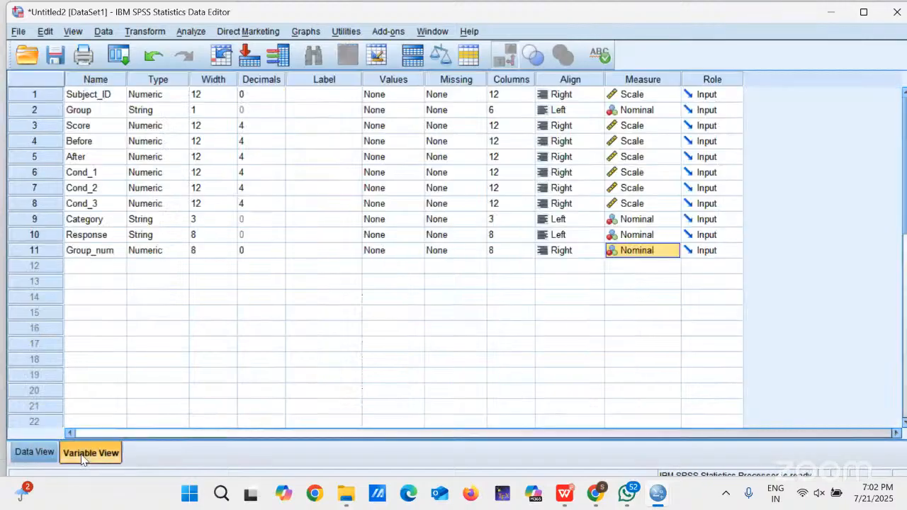
click(409, 255)
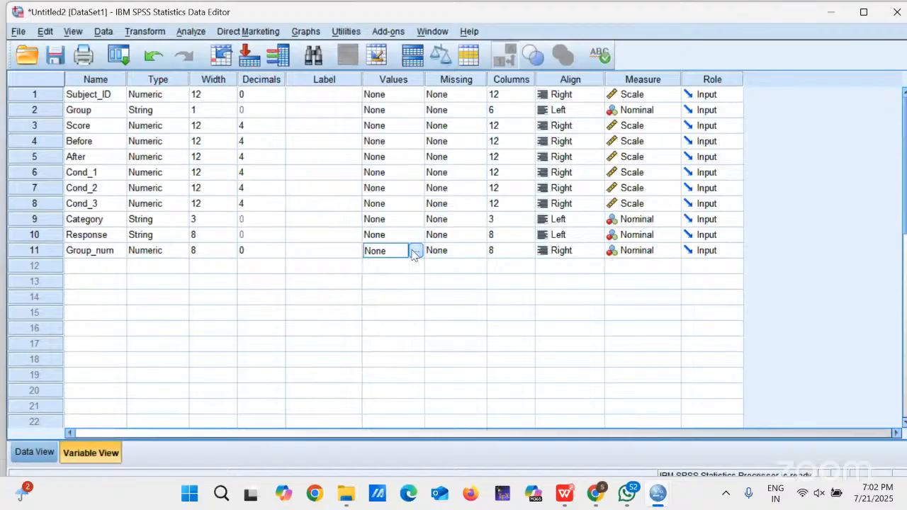
click(415, 252)
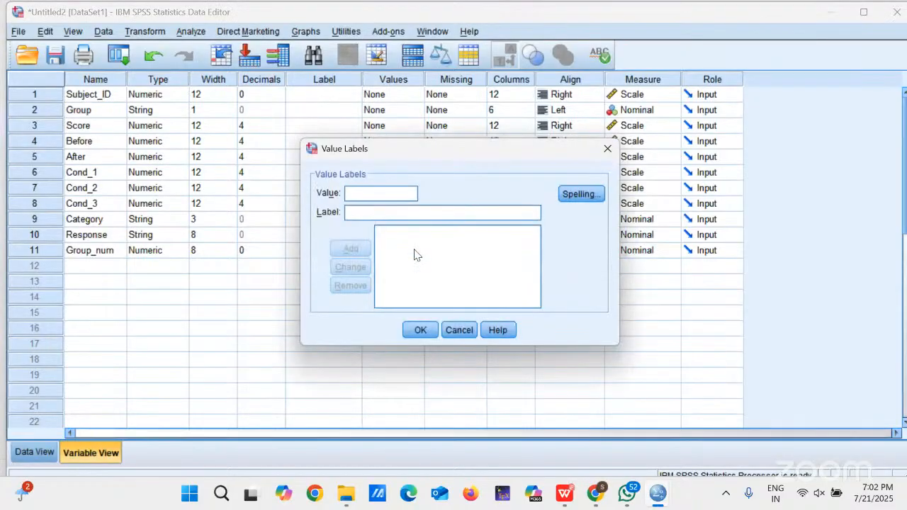
text(1)
key(Tab)
text(A)
key(Tab)
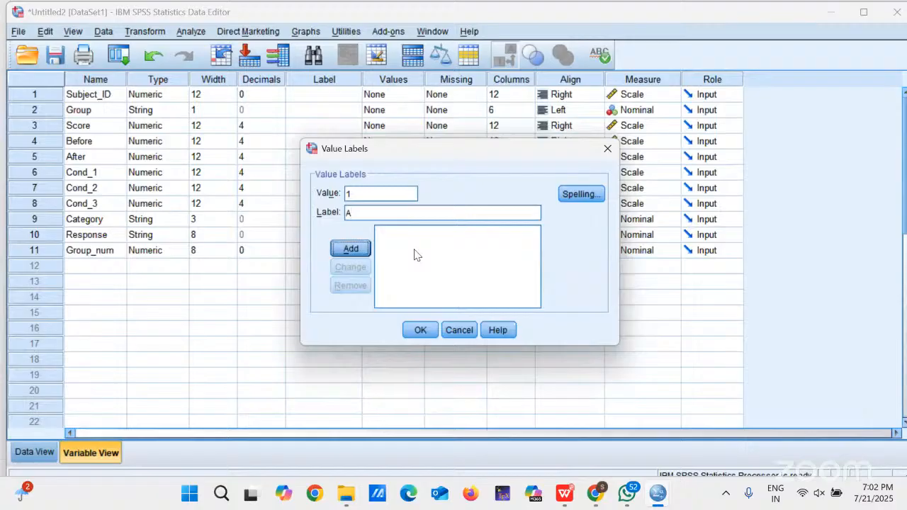
key(Return)
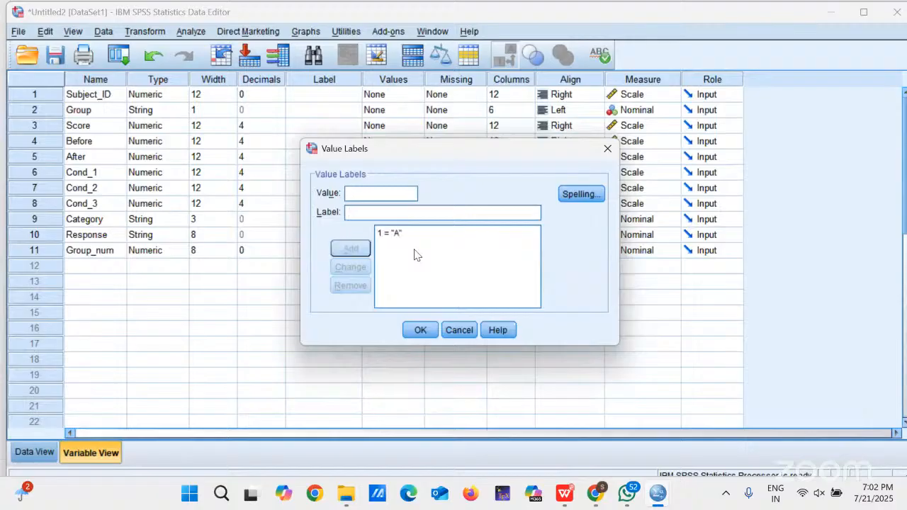
Add the value labels B for 2 and C for 3 to Group_num and apply the labels.
text(2)
key(Tab)
text(B)
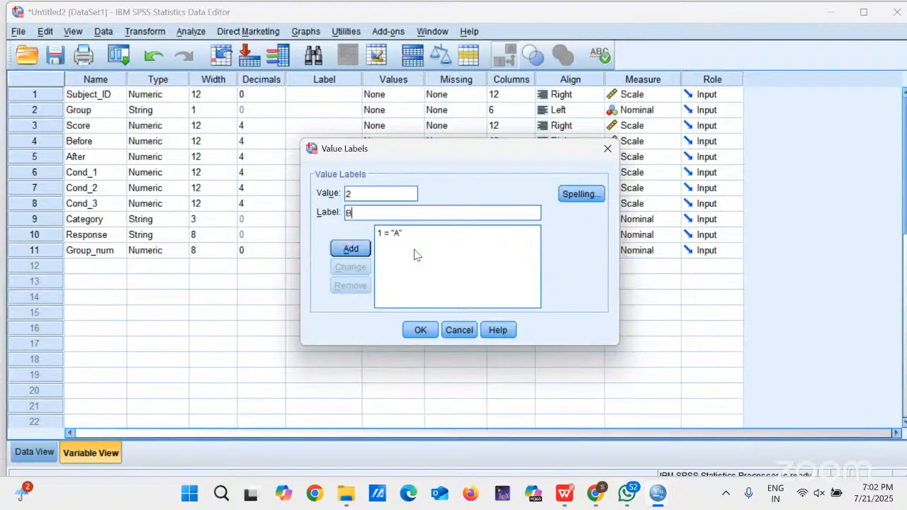
key(Return)
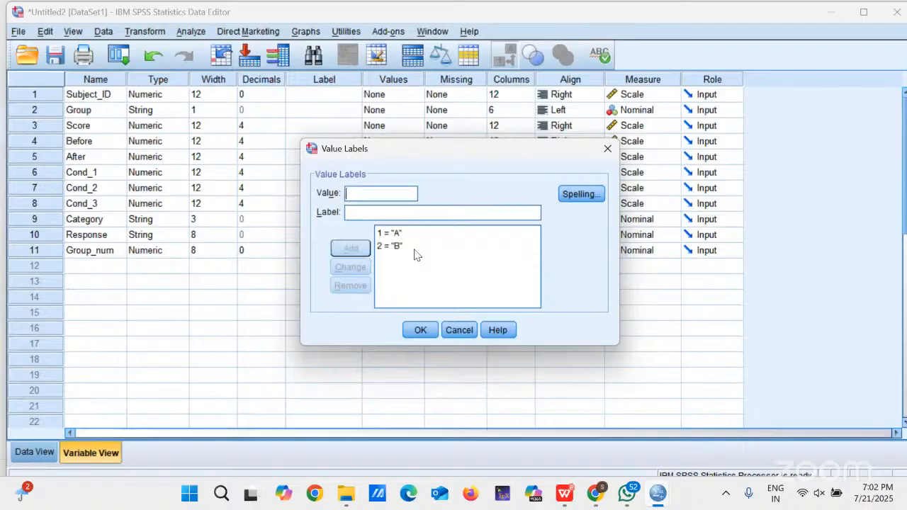
text(3)
key(Tab)
text(C)
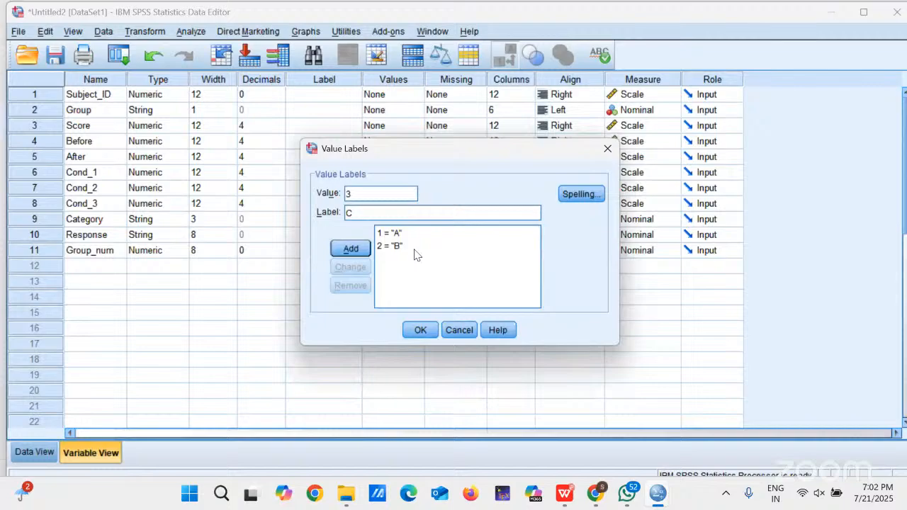
key(Return)
key(Tab)
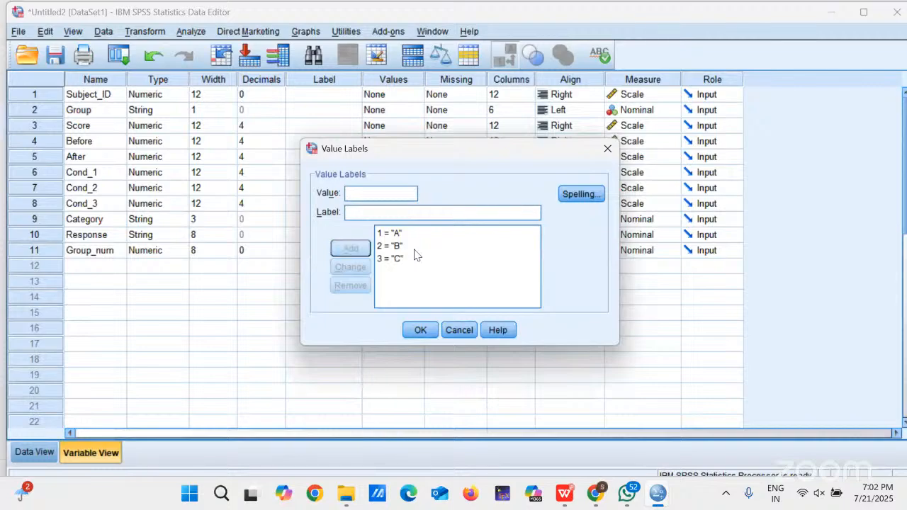
key(Tab)
key(Tab)
key(Tab)
key(Tab)
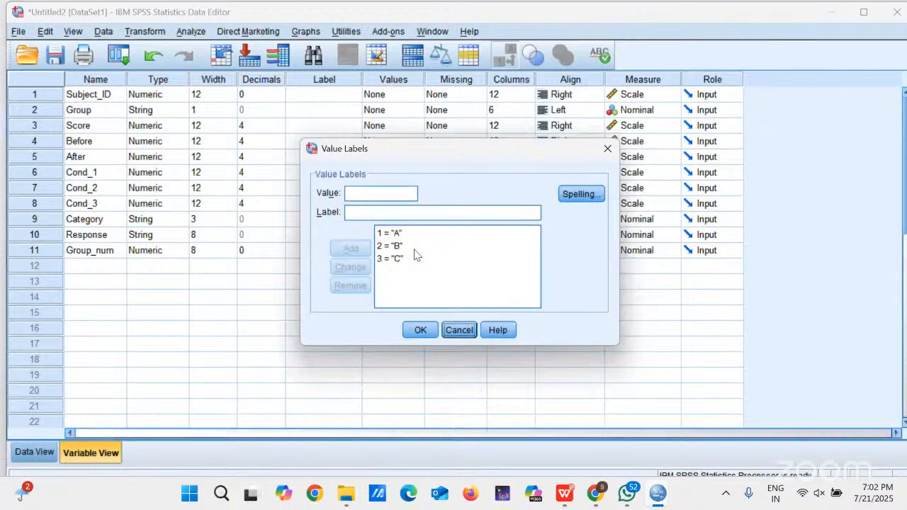
key(shift+Tab)
key(Return)
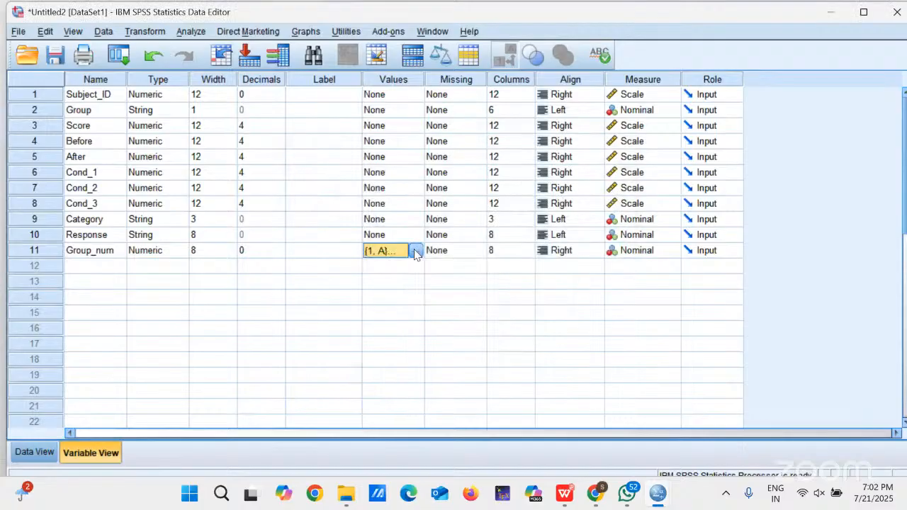
Check how the Group_num value labels appear in the data against the variable definitions.
click(35, 452)
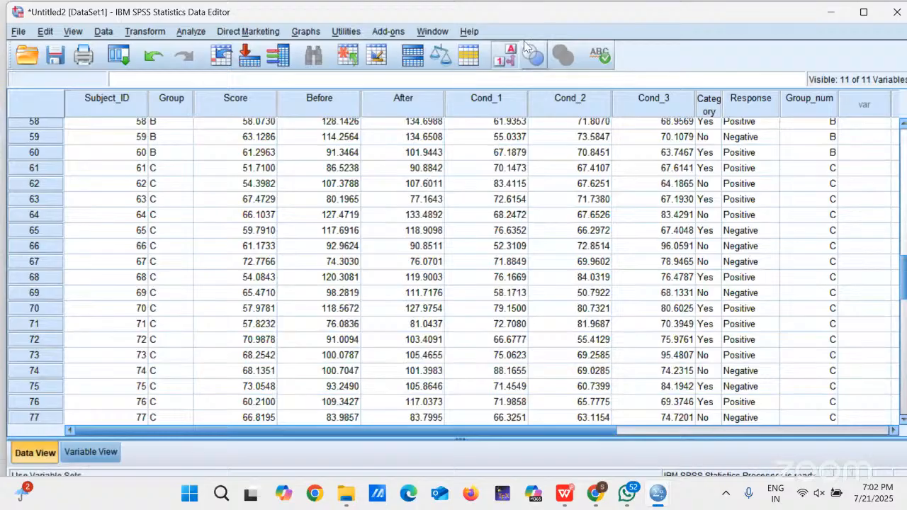
click(100, 457)
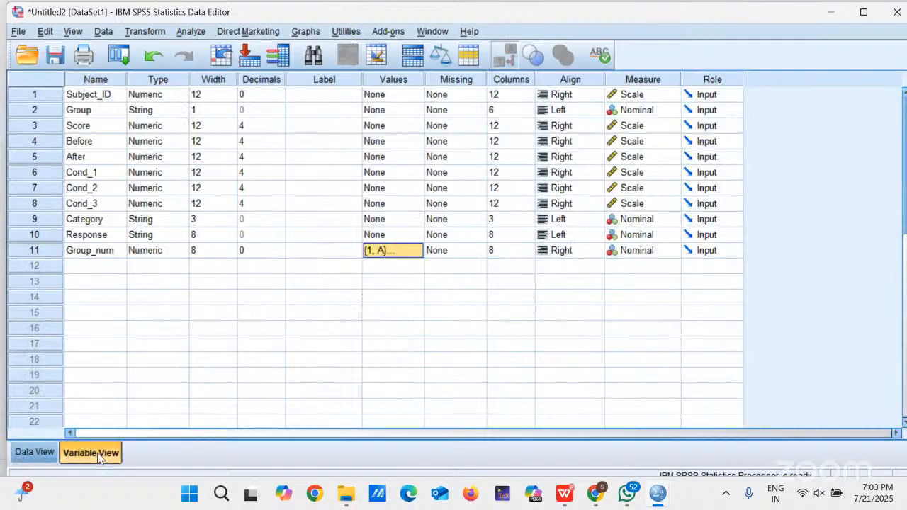
click(41, 462)
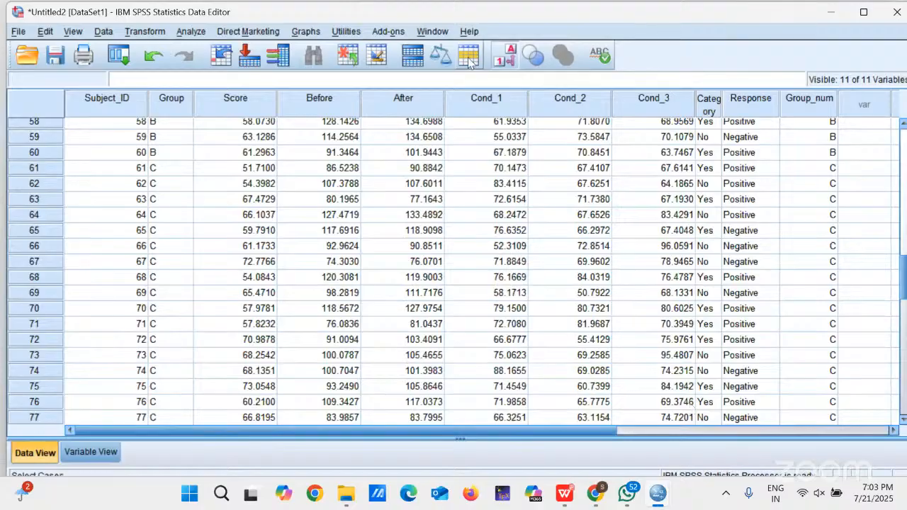
Open the legacy two-independent-samples test and reassign Group_num as the grouping variable for Score.
click(188, 33)
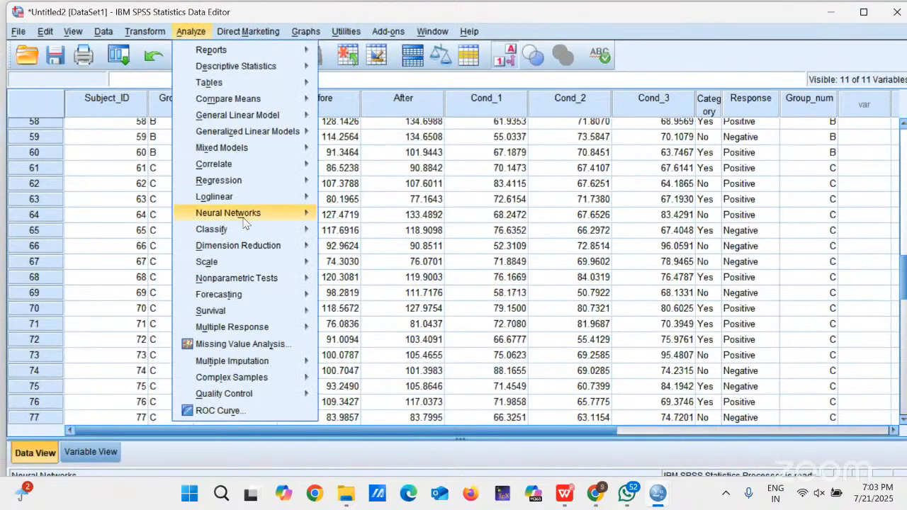
mouse_move(249, 283)
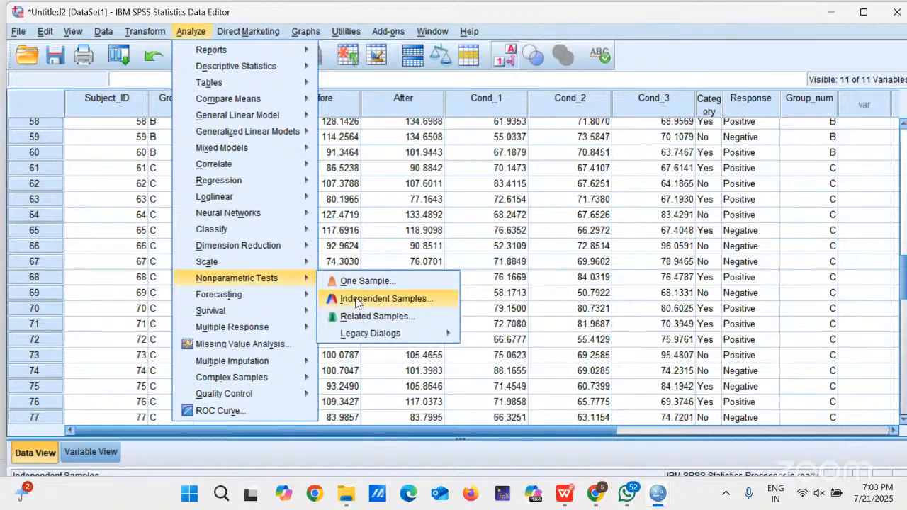
mouse_move(348, 336)
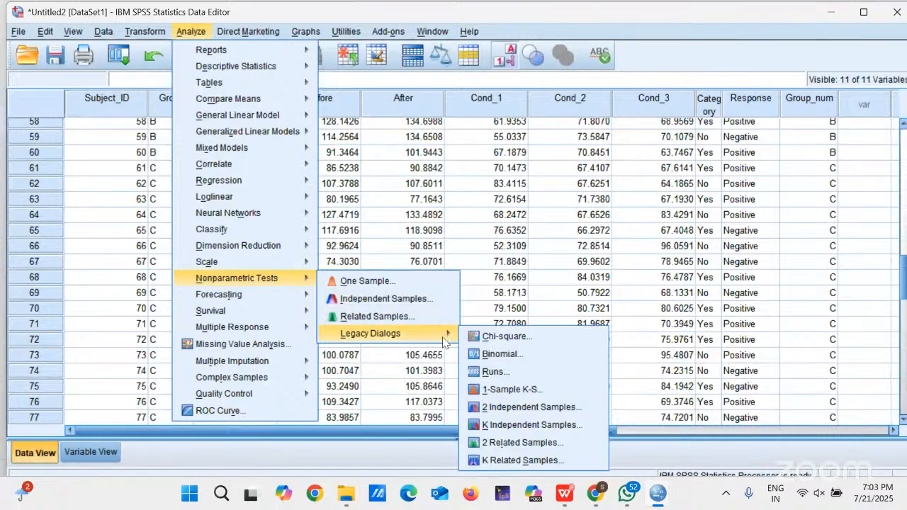
click(489, 407)
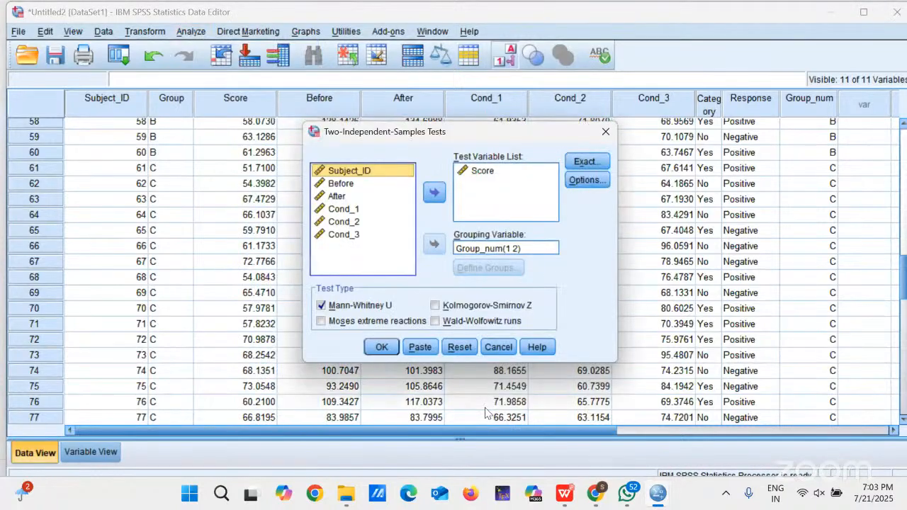
click(462, 247)
click(434, 244)
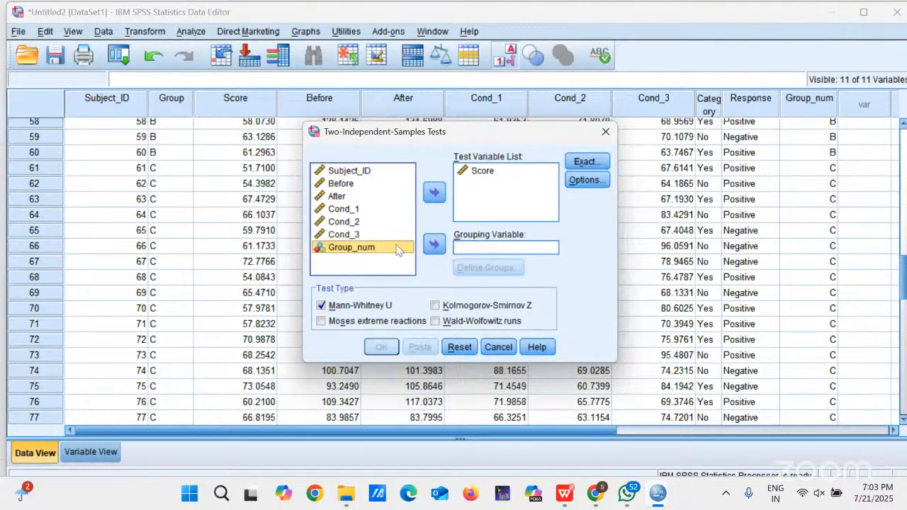
click(434, 245)
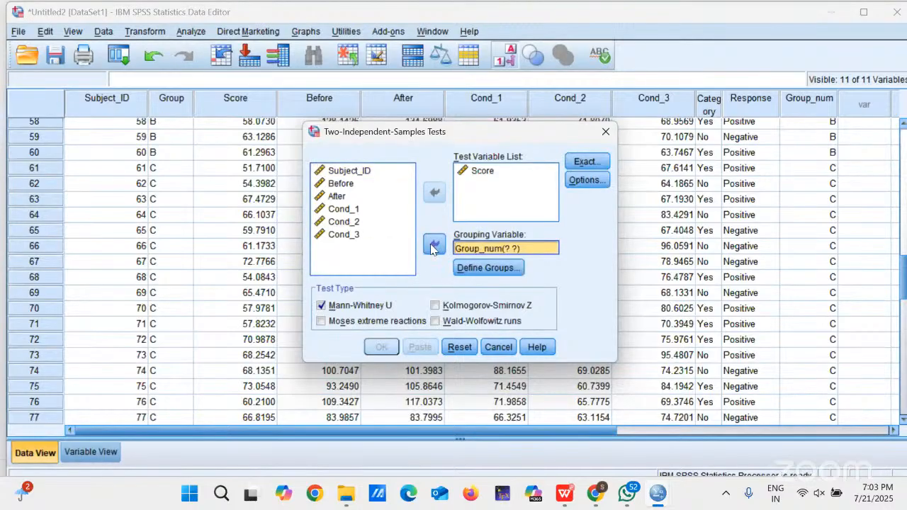
Define the comparison groups as 1 and 3, run the Mann-Whitney U test on Score, and show its output.
click(473, 269)
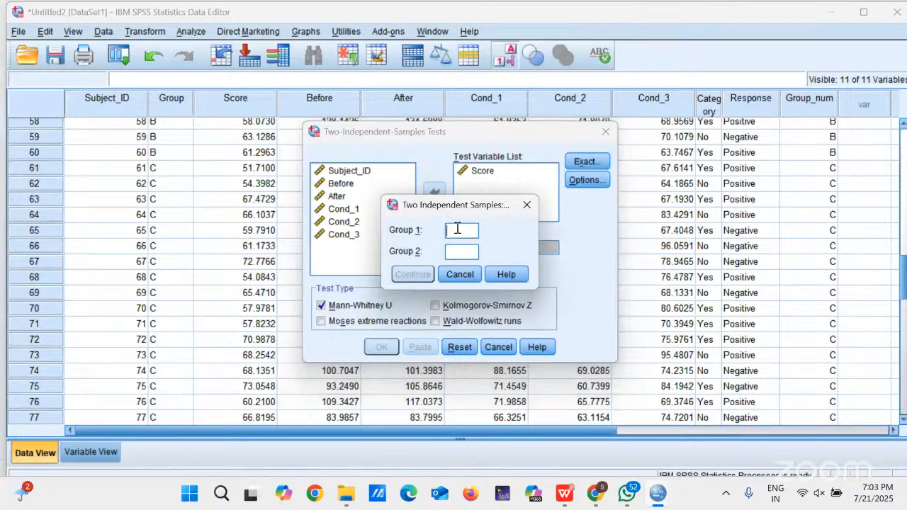
text(1)
key(Tab)
text(3)
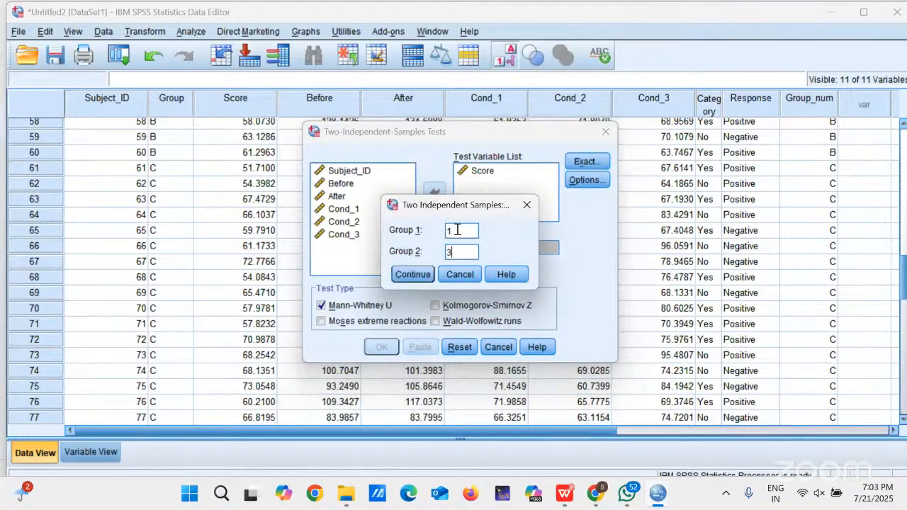
click(411, 275)
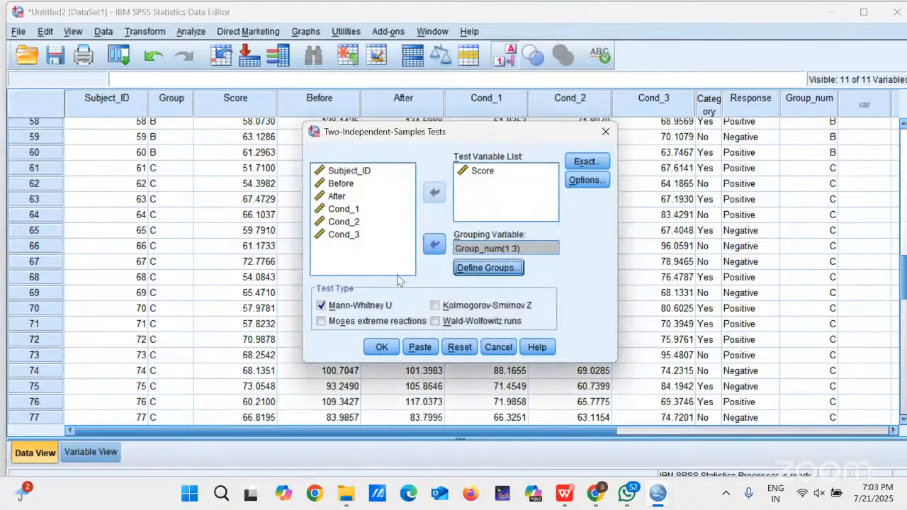
click(381, 347)
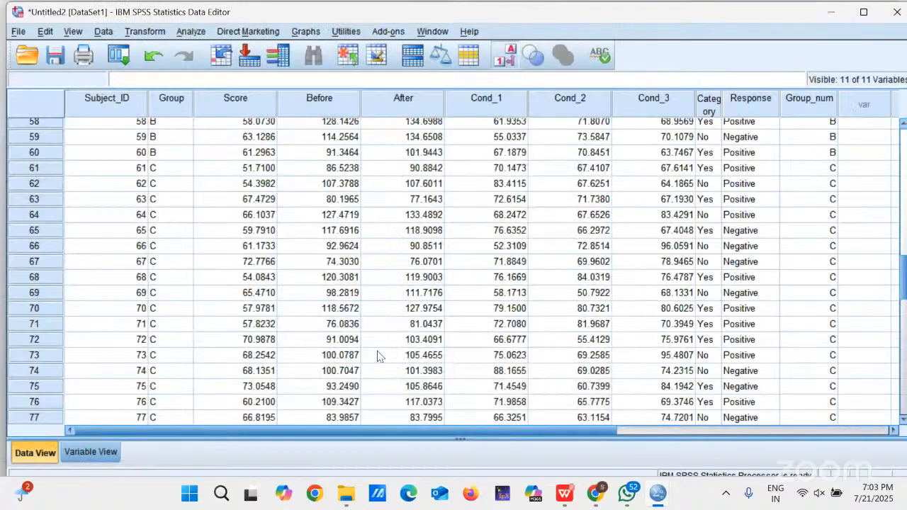
mouse_move(666, 501)
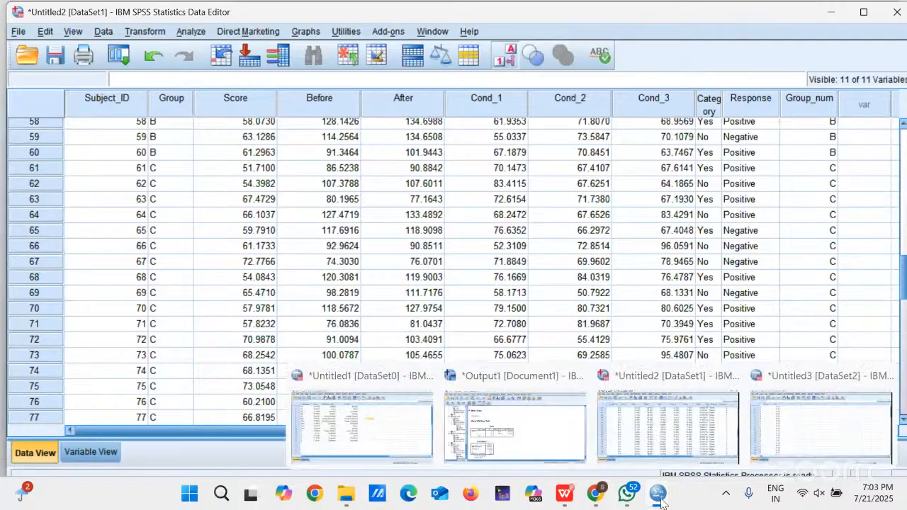
click(488, 413)
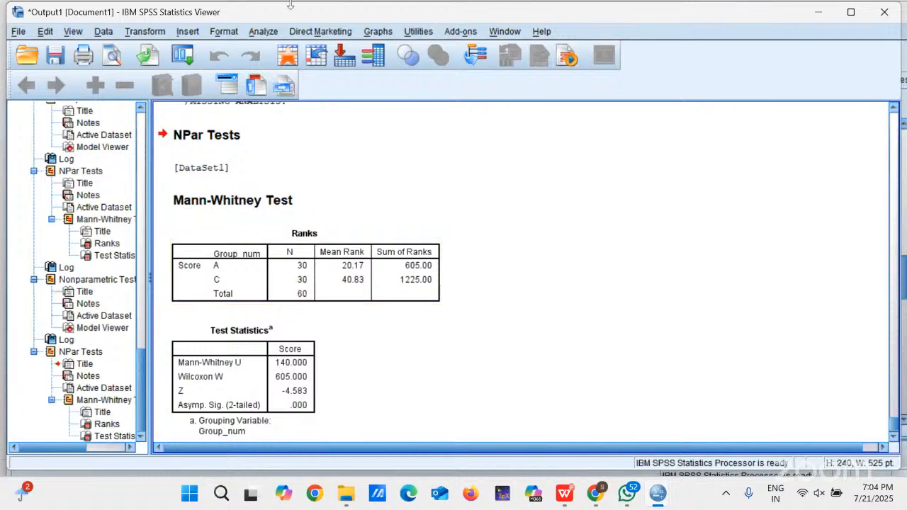
Open the nonparametric independent-samples test and let it choose the tests automatically based on the data.
click(261, 32)
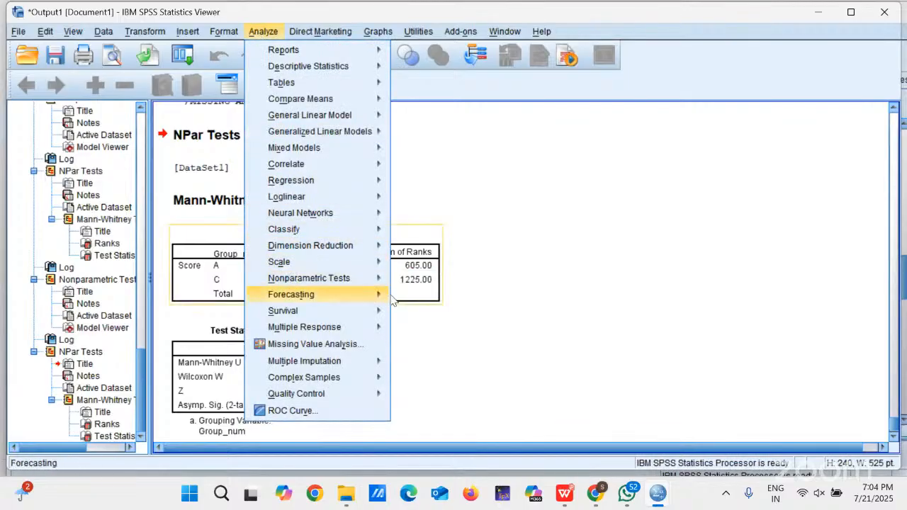
mouse_move(374, 280)
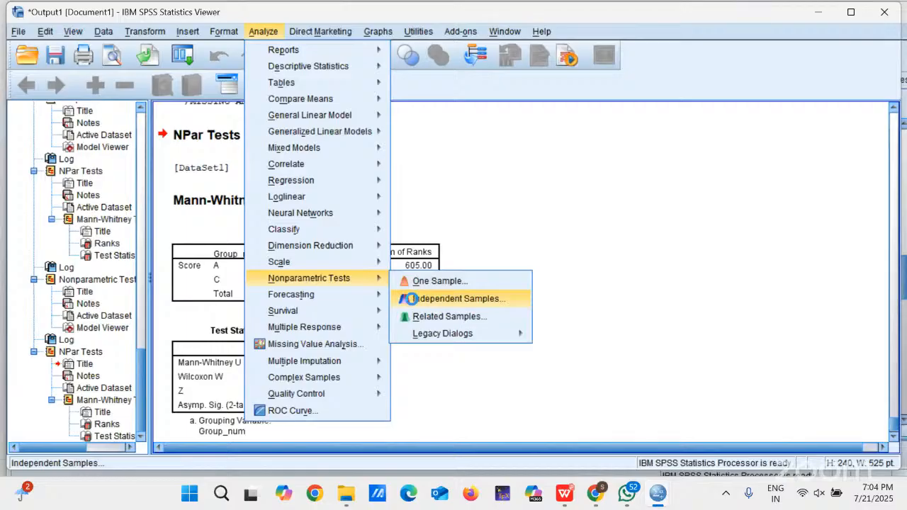
click(412, 298)
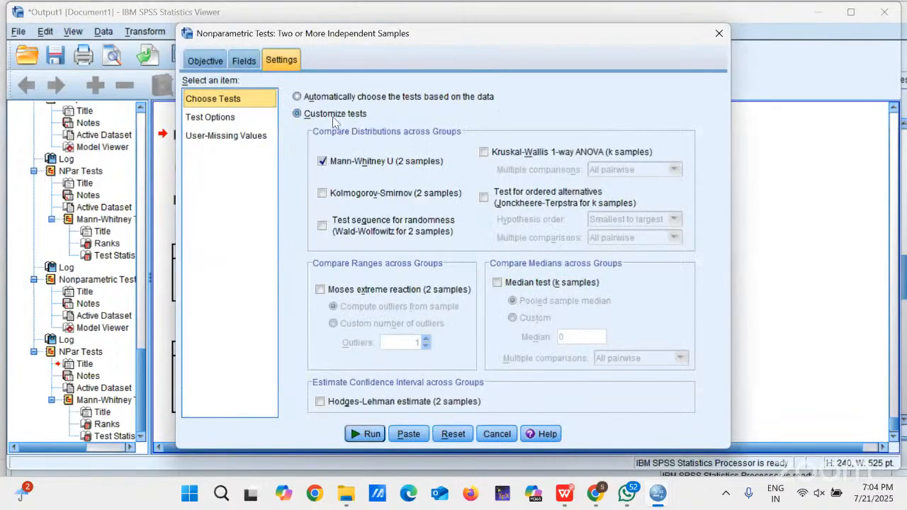
click(298, 98)
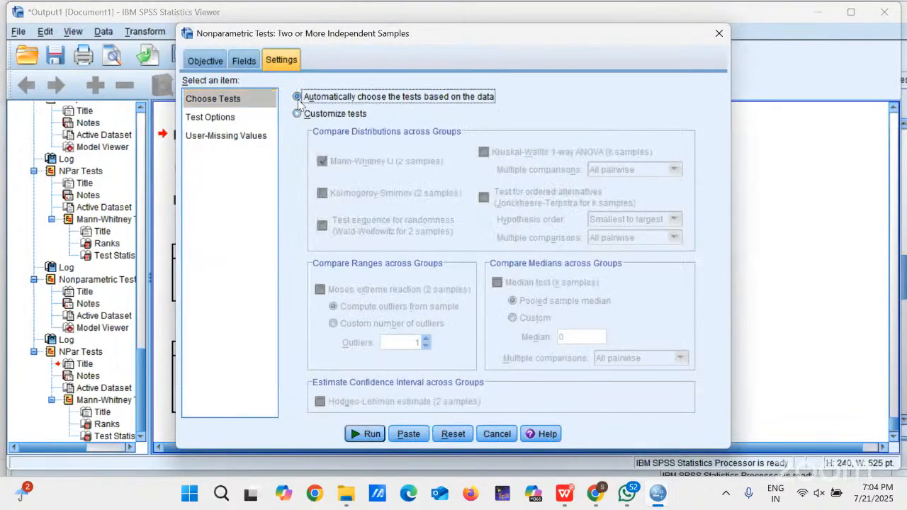
Replace Group with Group_num as the groups field for the Score test.
click(245, 62)
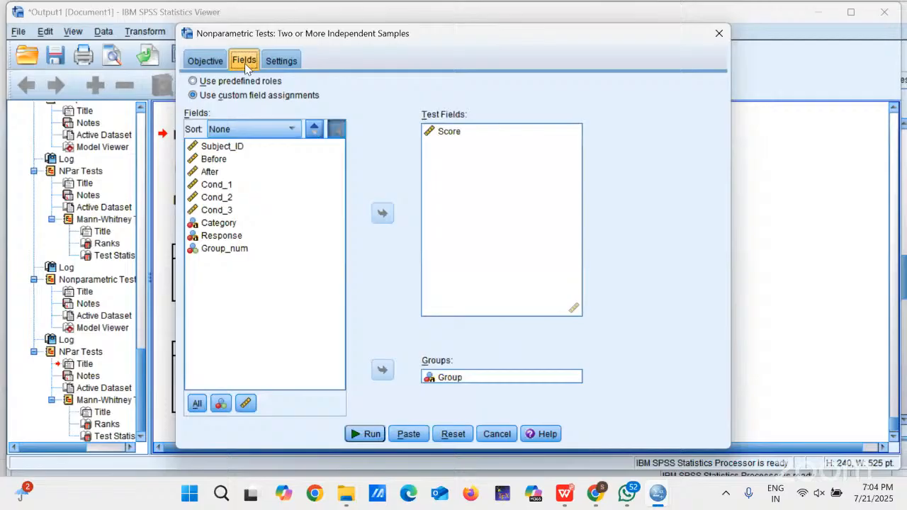
click(450, 378)
click(382, 369)
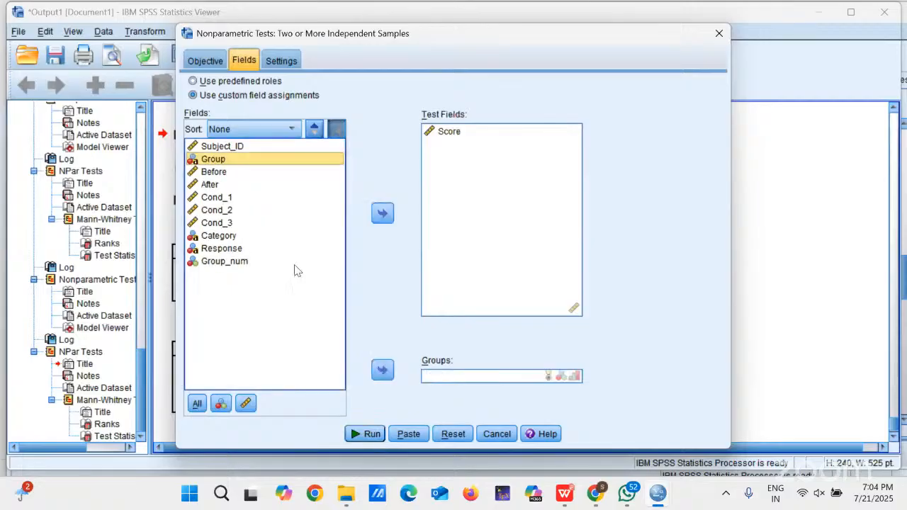
click(228, 261)
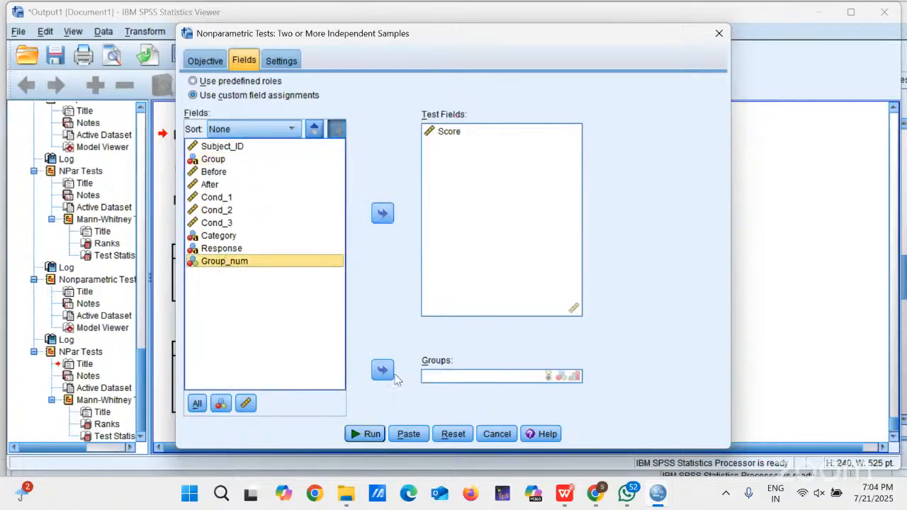
click(382, 370)
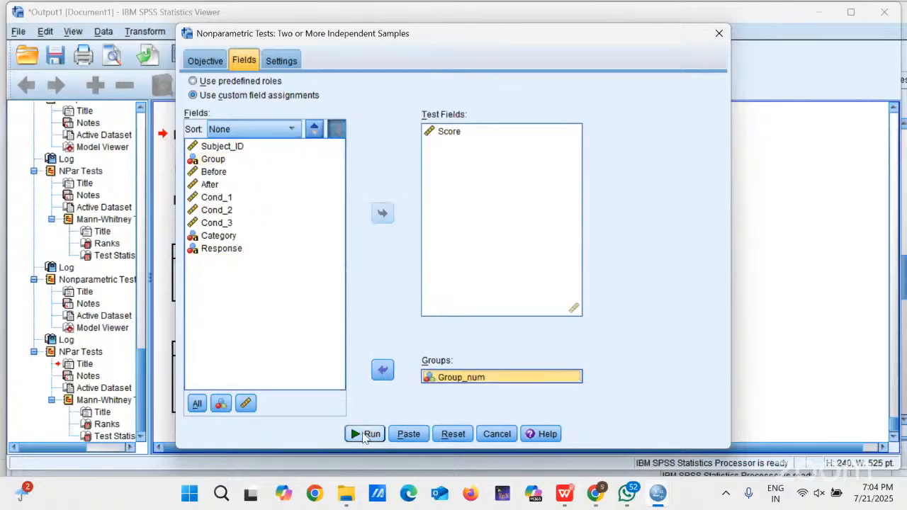
Run the independent-samples test and show its Hypothesis Test Summary in the output.
click(365, 434)
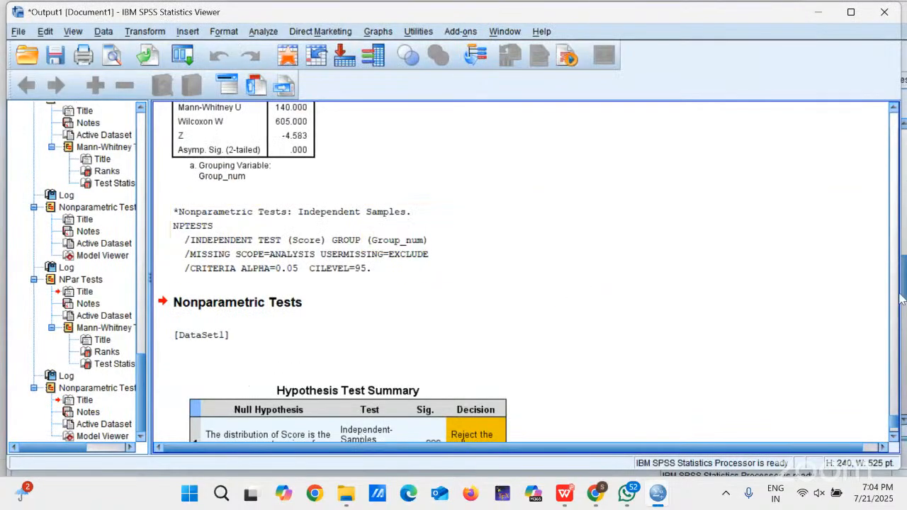
click(892, 438)
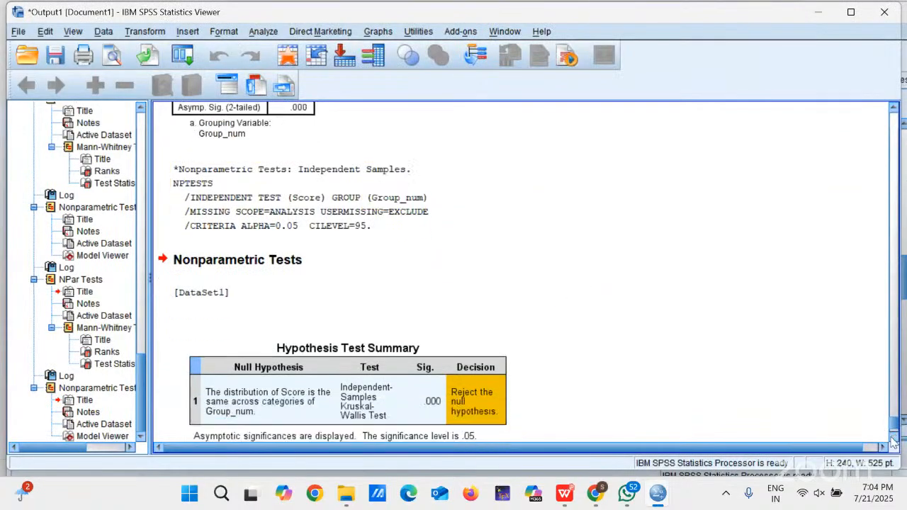
click(892, 439)
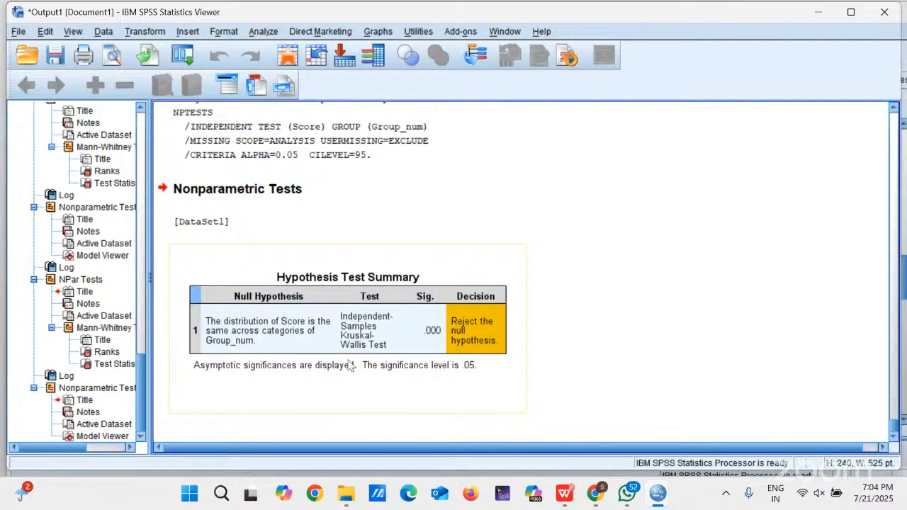
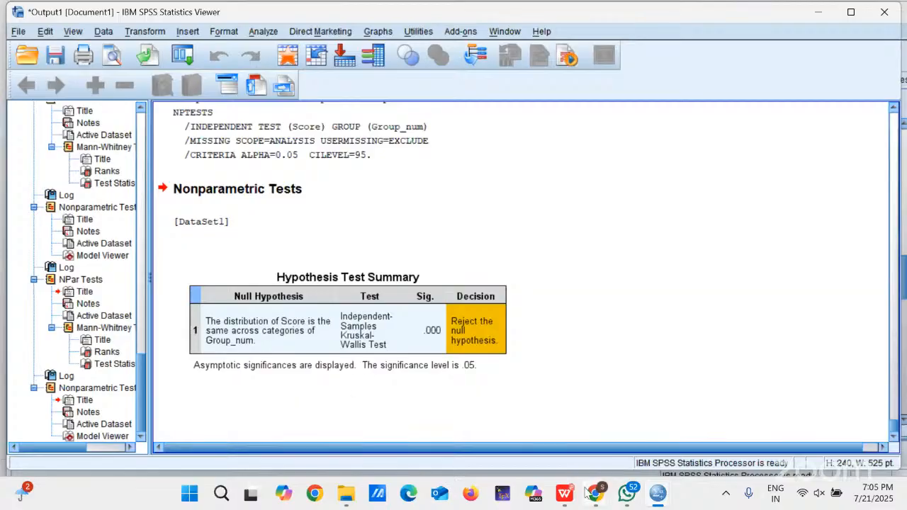
Switch to Data_Analysis_July_25.pdf in WPS and review the question and hypotheses on the ANOVA / Kruskal-Wallis slide.
mouse_move(571, 494)
click(566, 426)
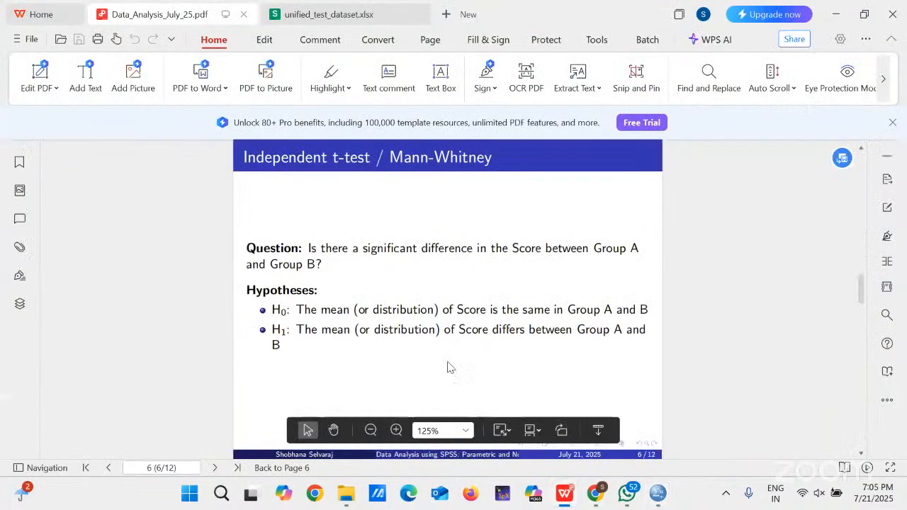
scroll(447, 367, down, 5)
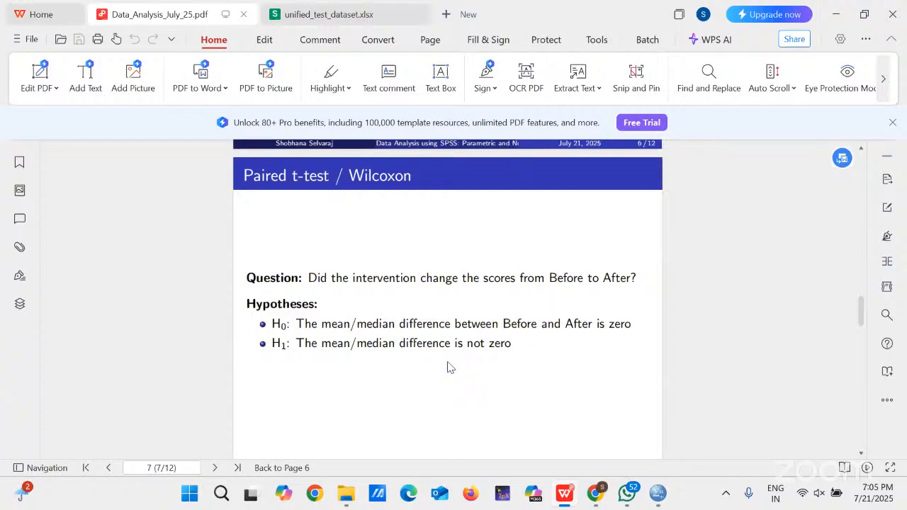
scroll(447, 367, down, 1)
scroll(447, 367, down, 5)
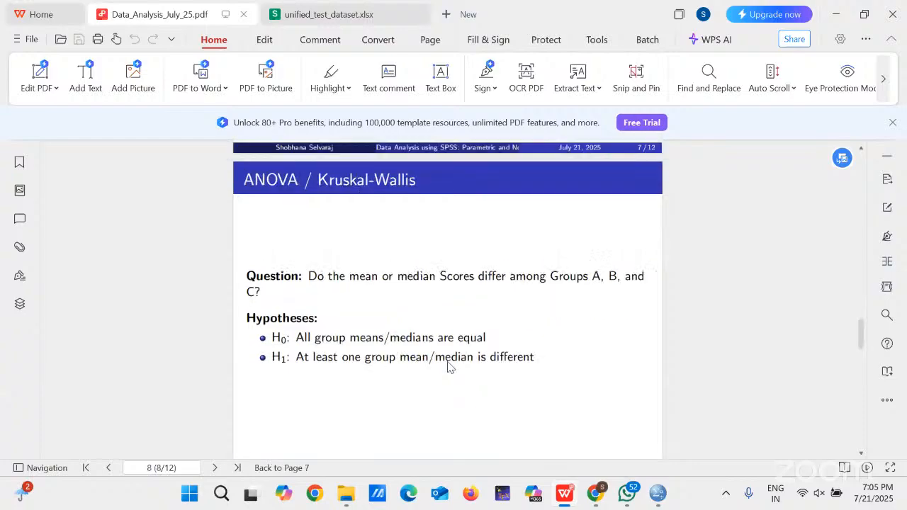
scroll(447, 368, down, 1)
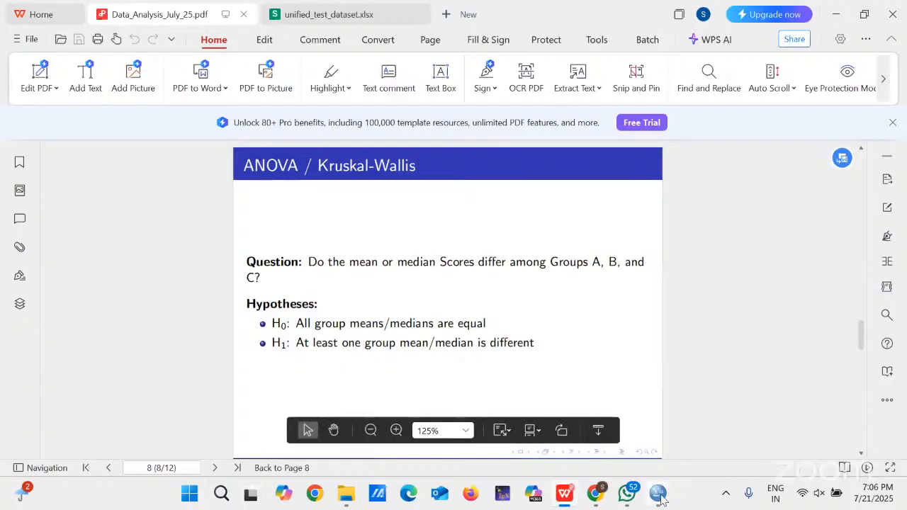
Switch to the DataSet1 data editor in SPSS and open the legacy K Independent Samples test.
mouse_move(659, 495)
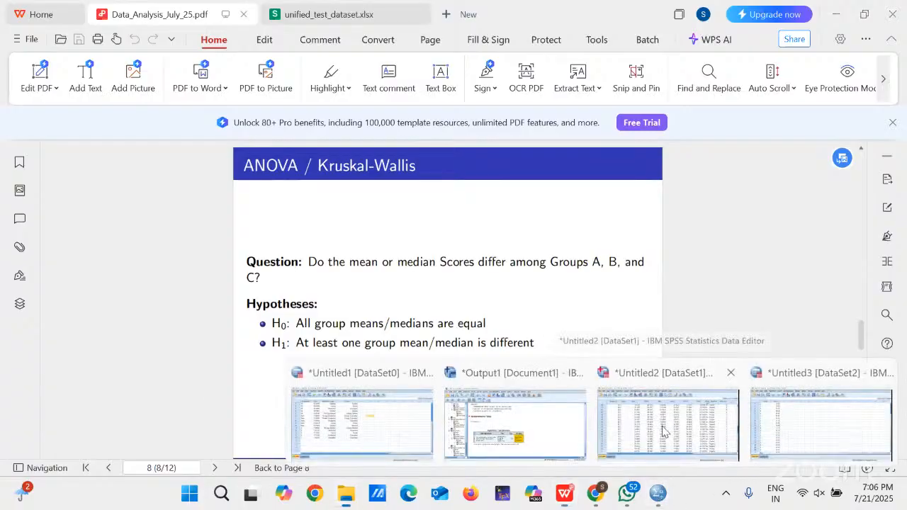
click(664, 430)
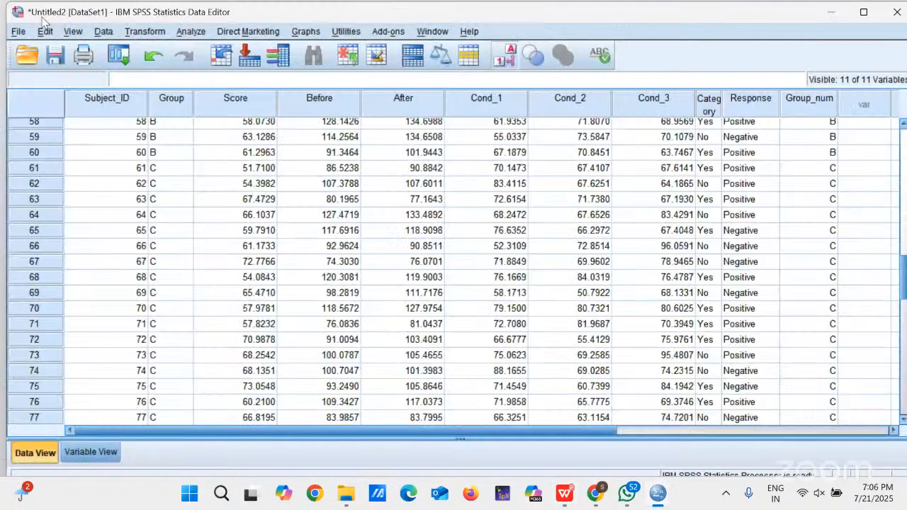
click(191, 32)
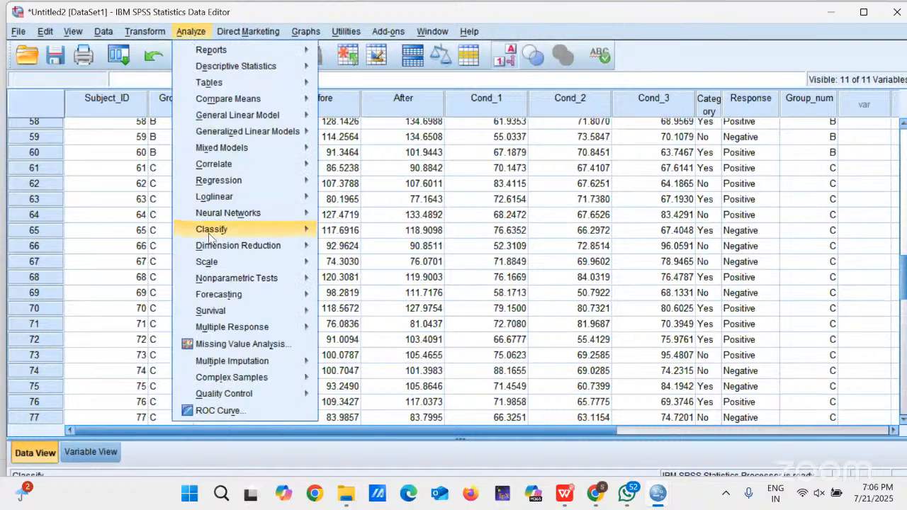
mouse_move(218, 296)
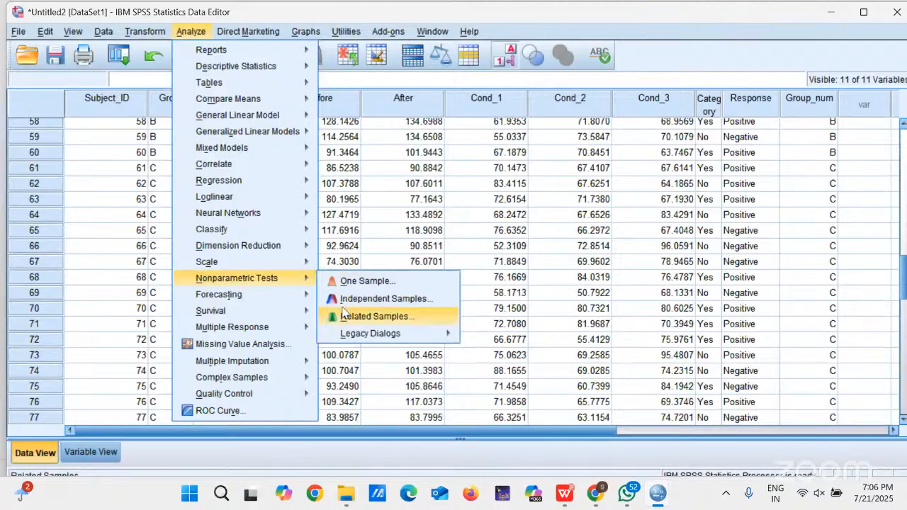
mouse_move(343, 338)
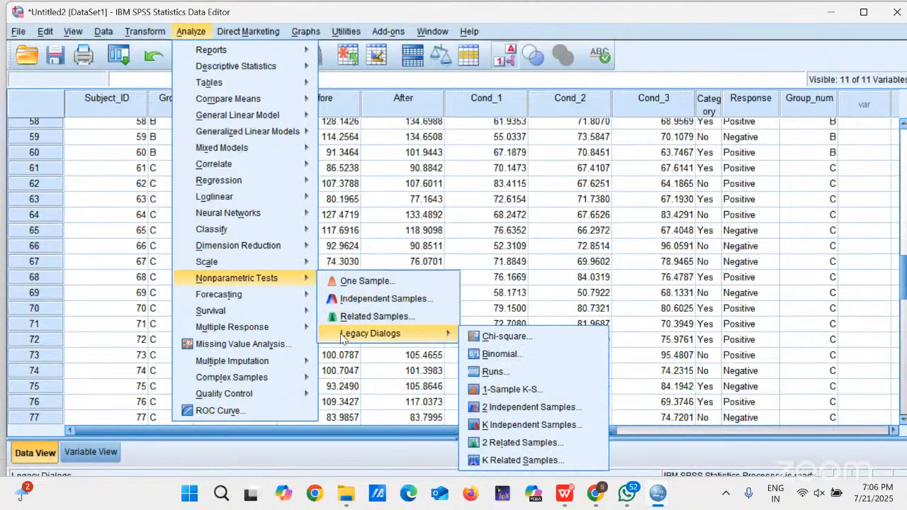
click(490, 428)
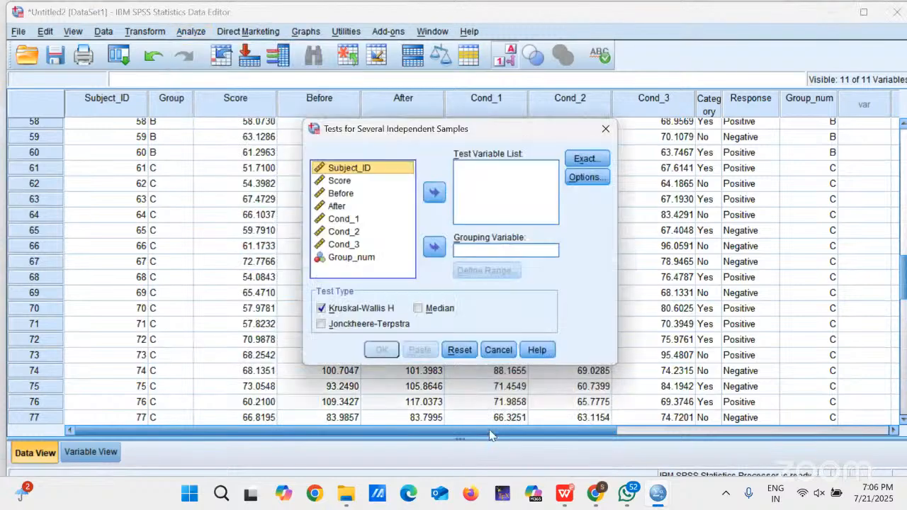
Assign Score as the test variable and Group_num as the grouping variable.
click(339, 183)
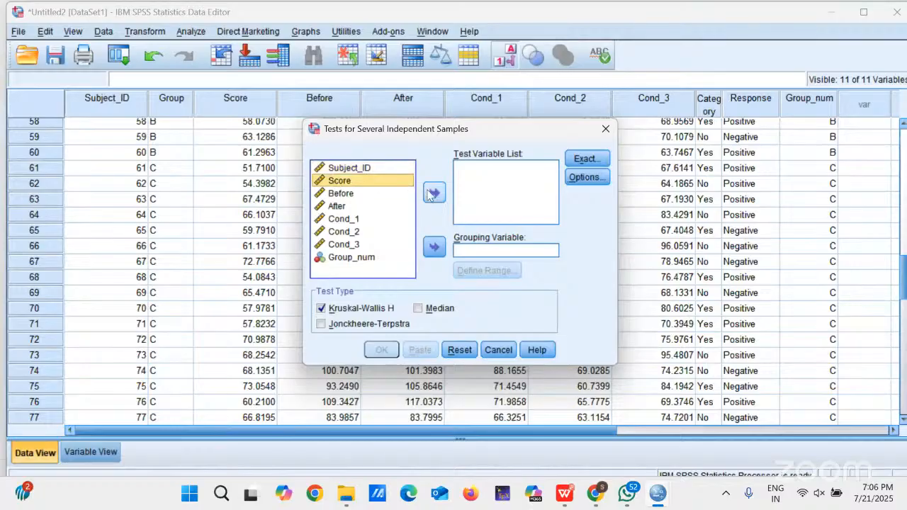
click(433, 193)
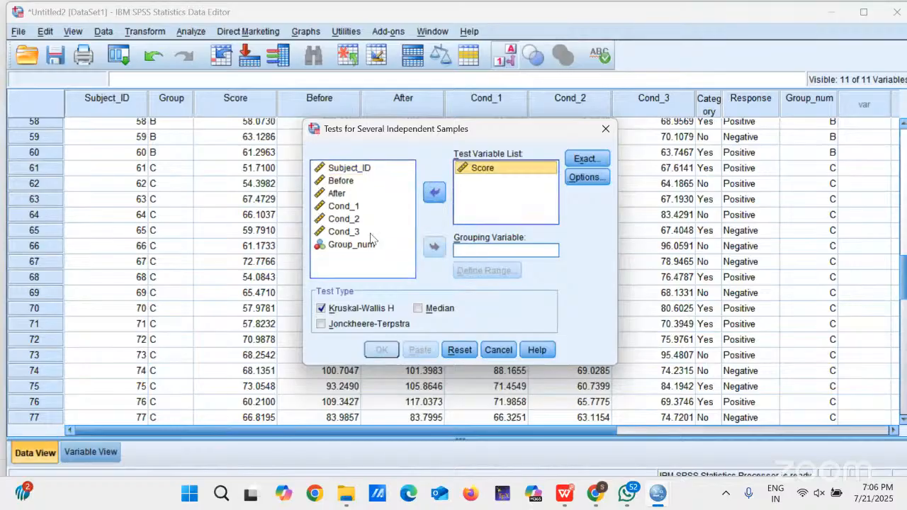
click(326, 253)
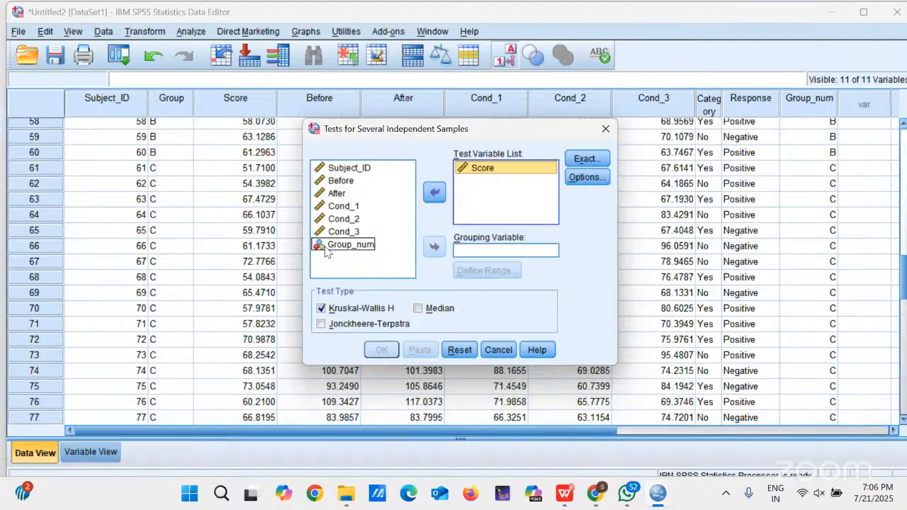
click(327, 249)
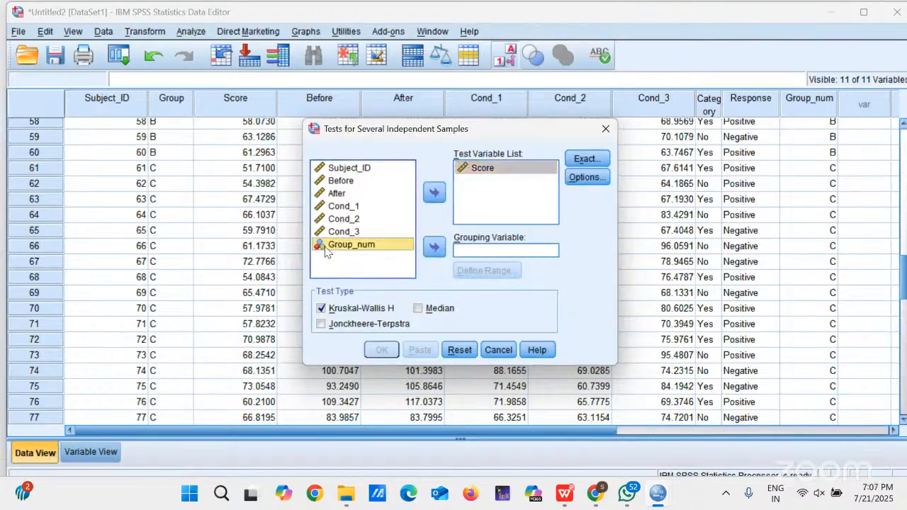
click(434, 248)
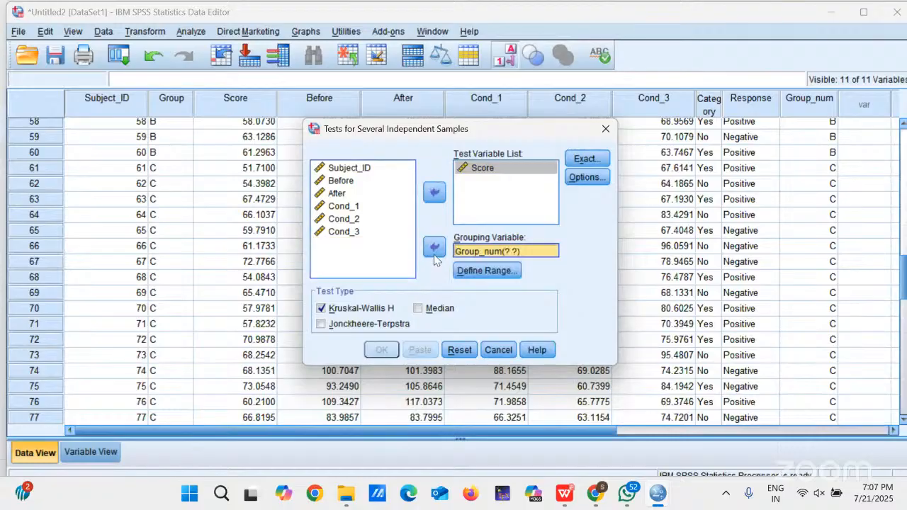
Define the Group_num range as minimum 1 and maximum 3 and run the Kruskal-Wallis H test on Score.
click(504, 273)
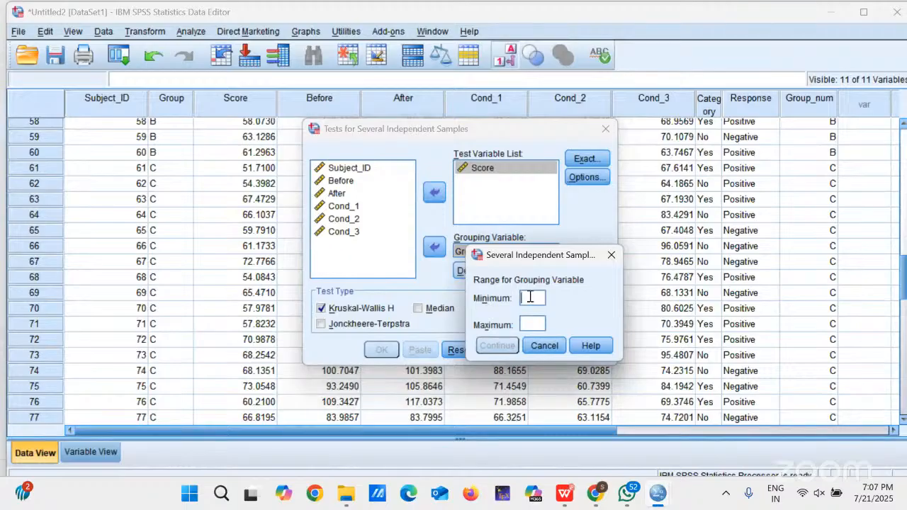
text(1)
key(Tab)
text(3)
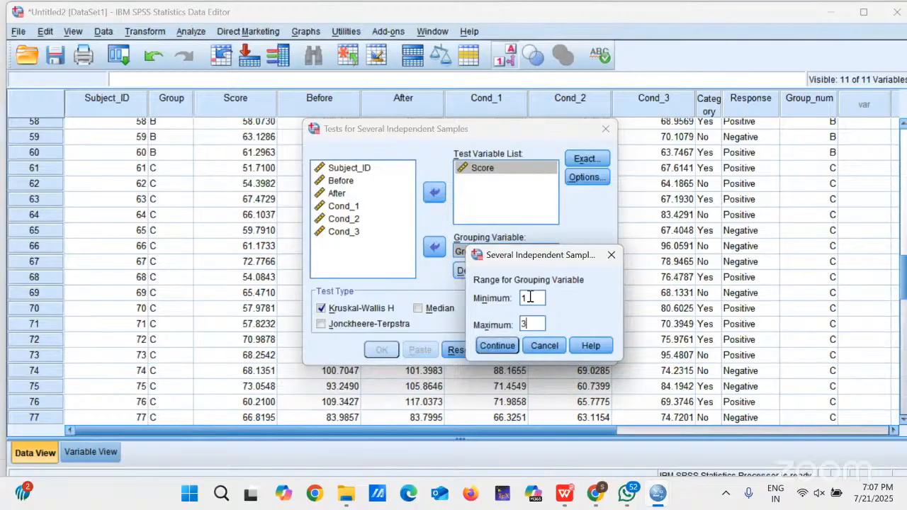
click(494, 346)
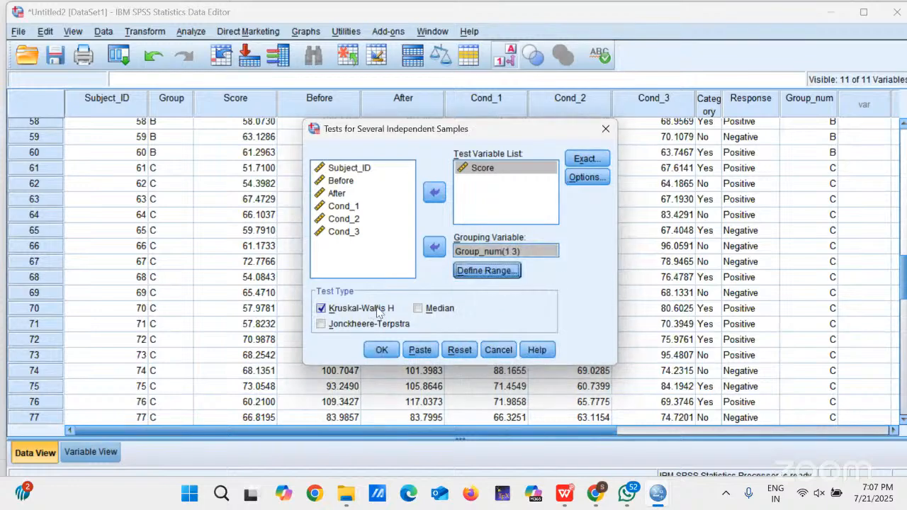
click(383, 350)
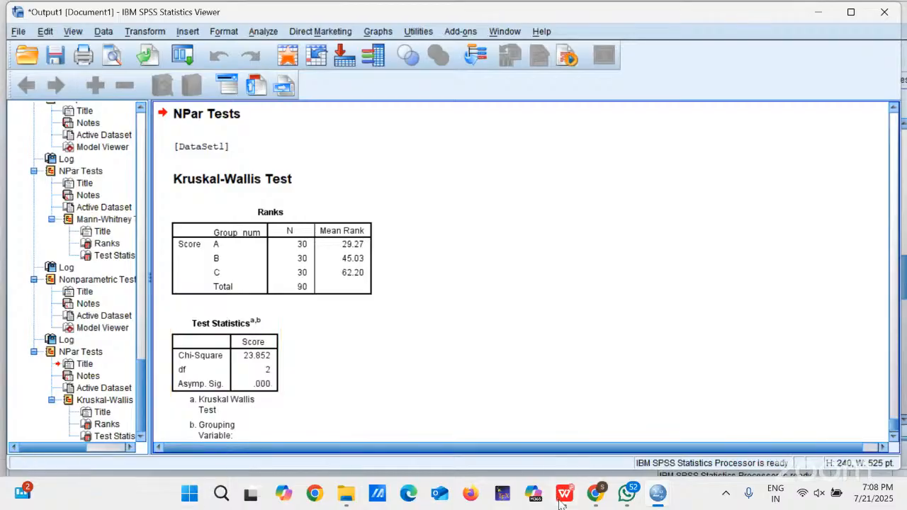
Recheck the ANOVA / Kruskal-Wallis slide in the WPS PDF, and open One-Way ANOVA for DataSet1 in SPSS.
mouse_move(563, 502)
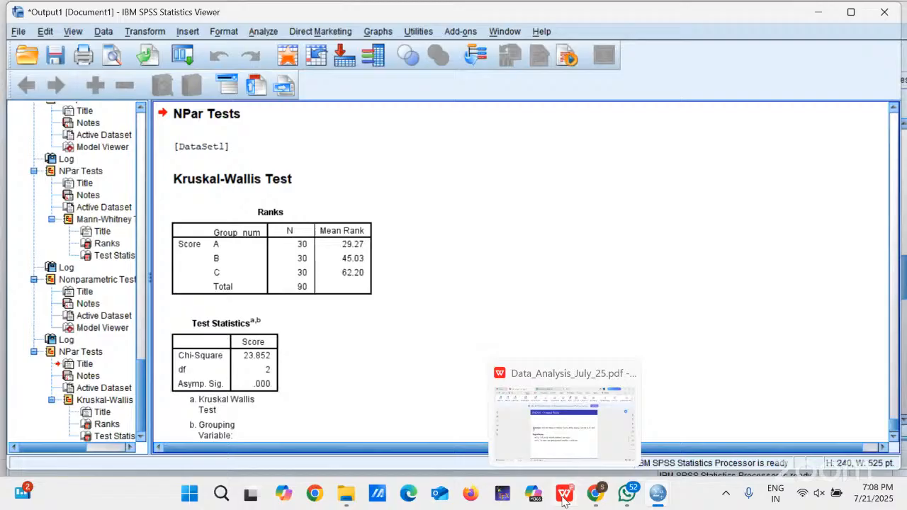
click(575, 456)
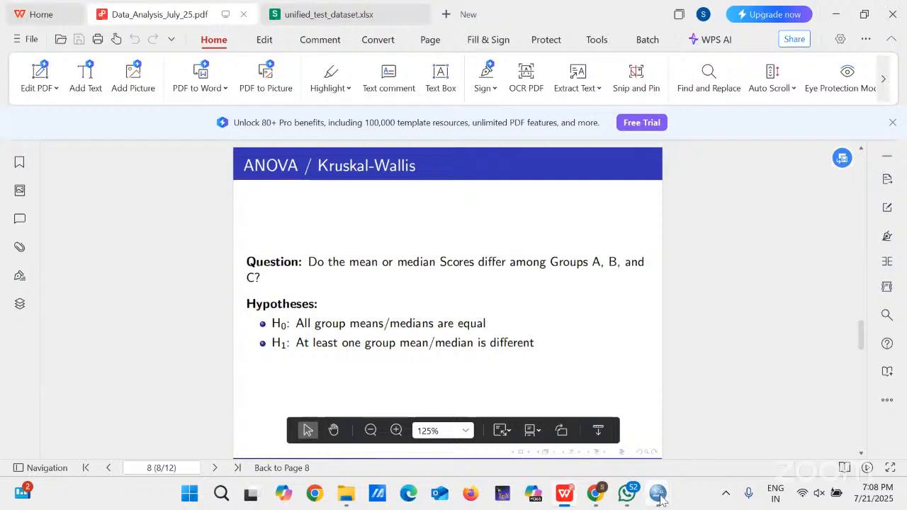
mouse_move(661, 496)
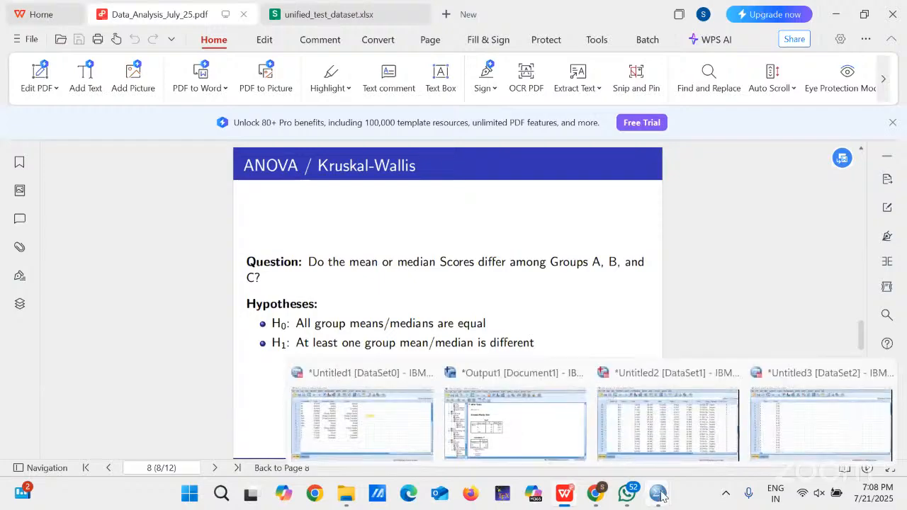
click(672, 439)
click(189, 33)
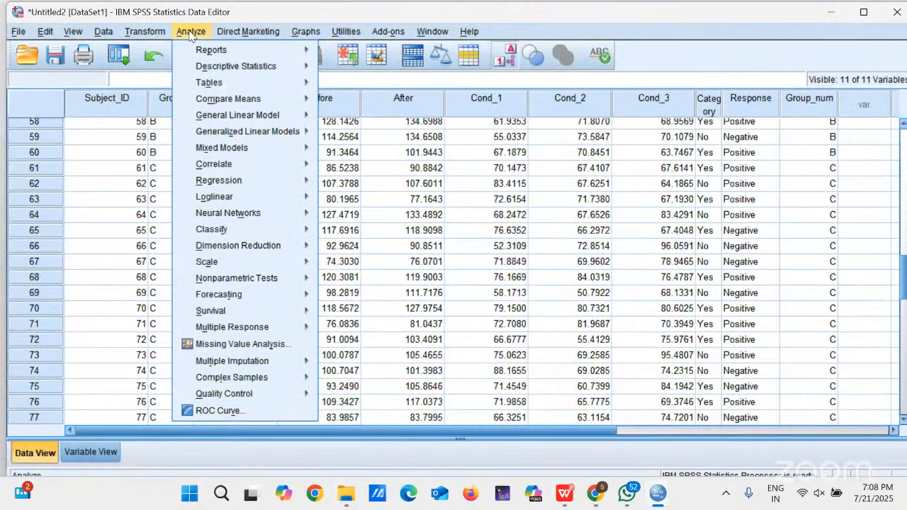
mouse_move(246, 103)
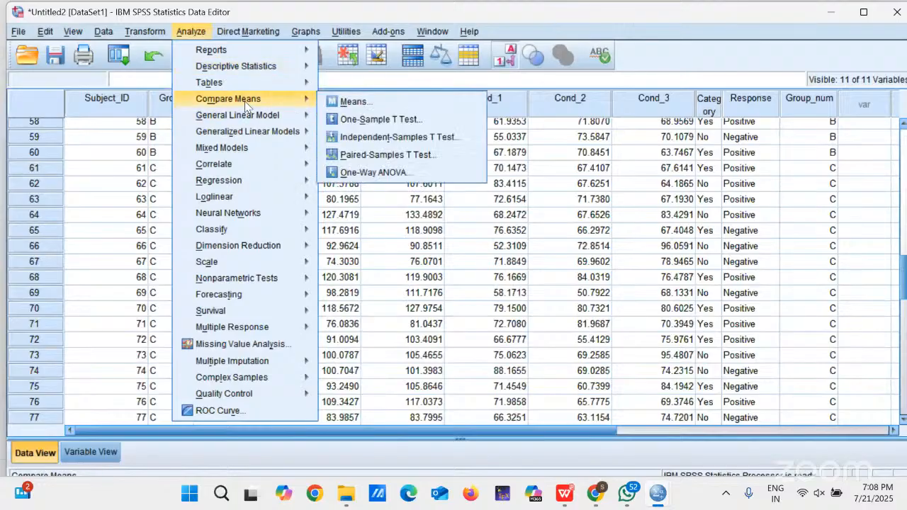
click(352, 174)
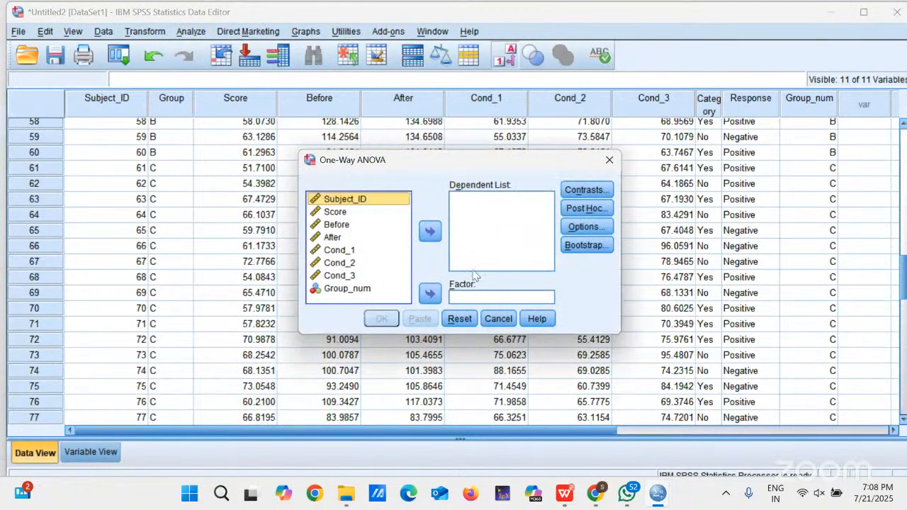
Assign Score as the dependent variable and Group_num as the factor of the One-Way ANOVA.
click(335, 212)
click(431, 232)
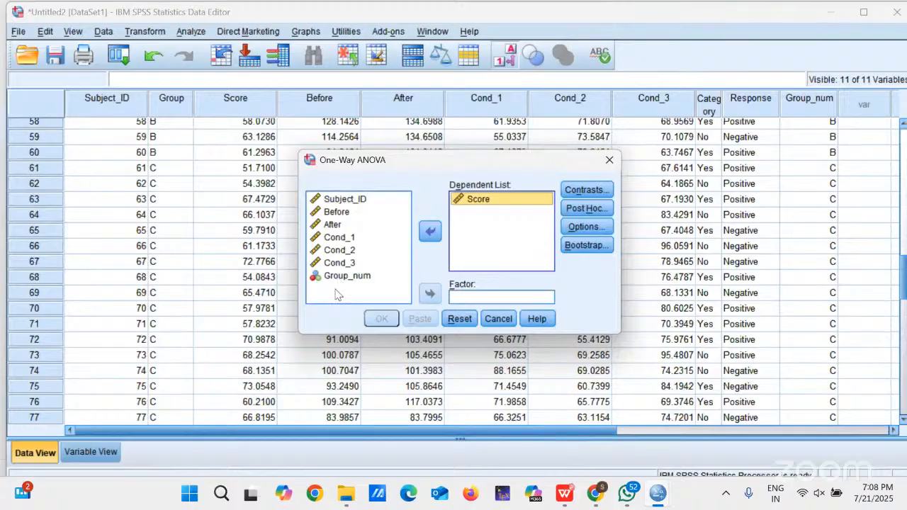
click(354, 239)
click(356, 237)
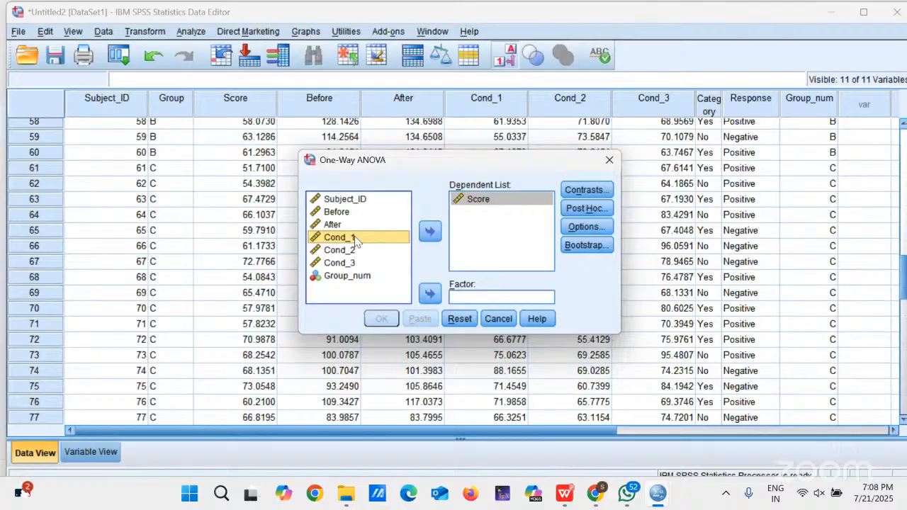
click(358, 278)
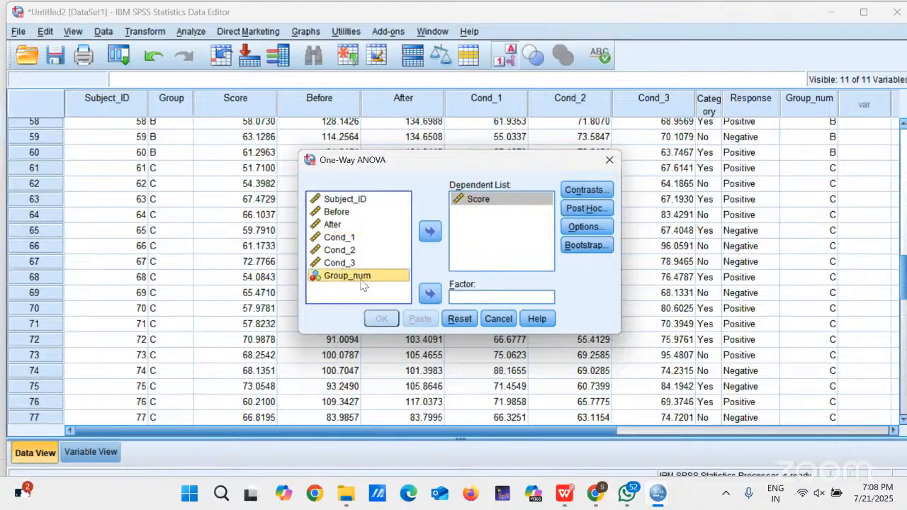
click(431, 298)
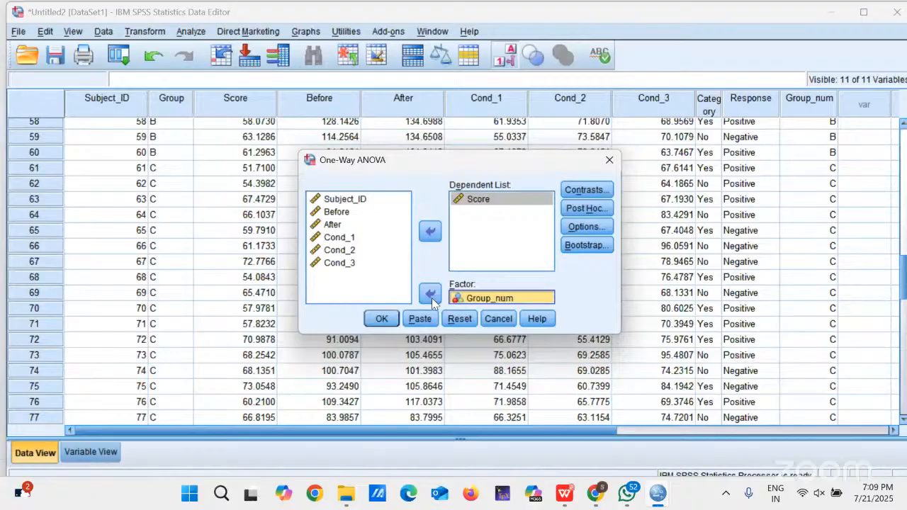
Enable the Tukey post hoc comparison at the 0.05 significance level without contrasts, and run the One-Way ANOVA.
click(579, 191)
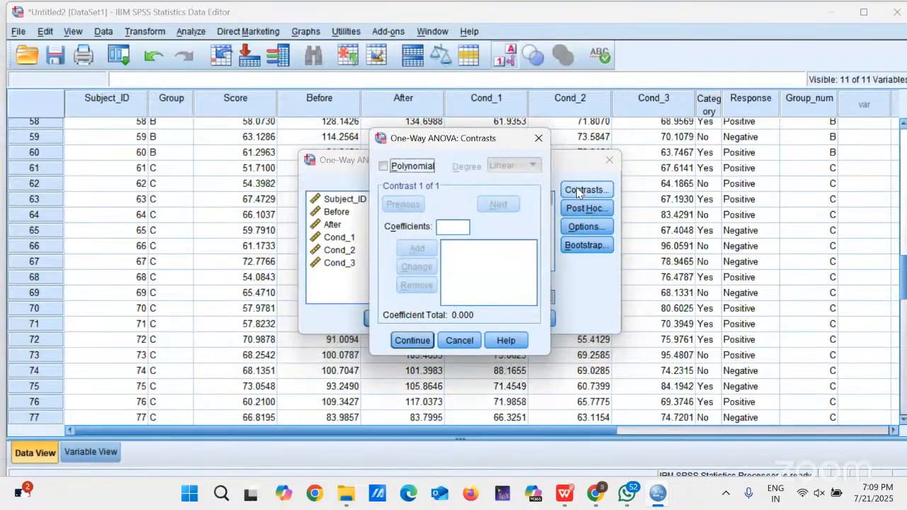
click(457, 342)
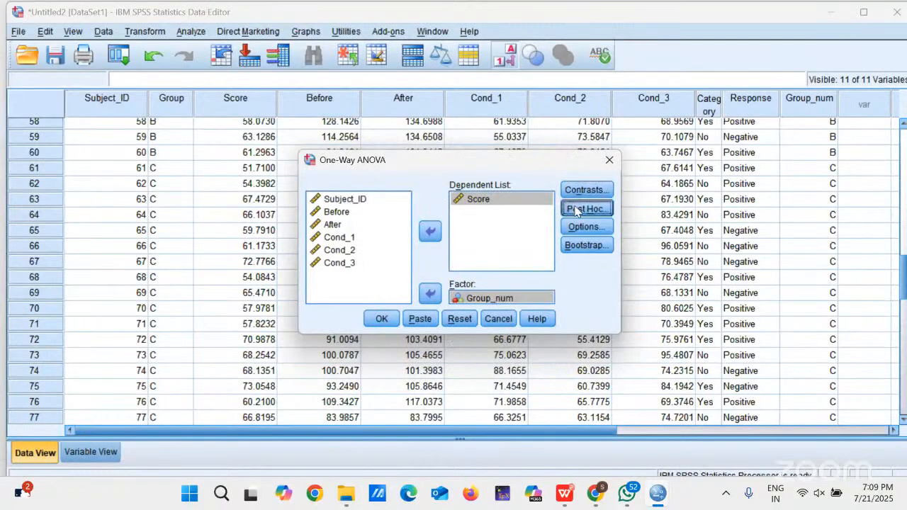
click(577, 209)
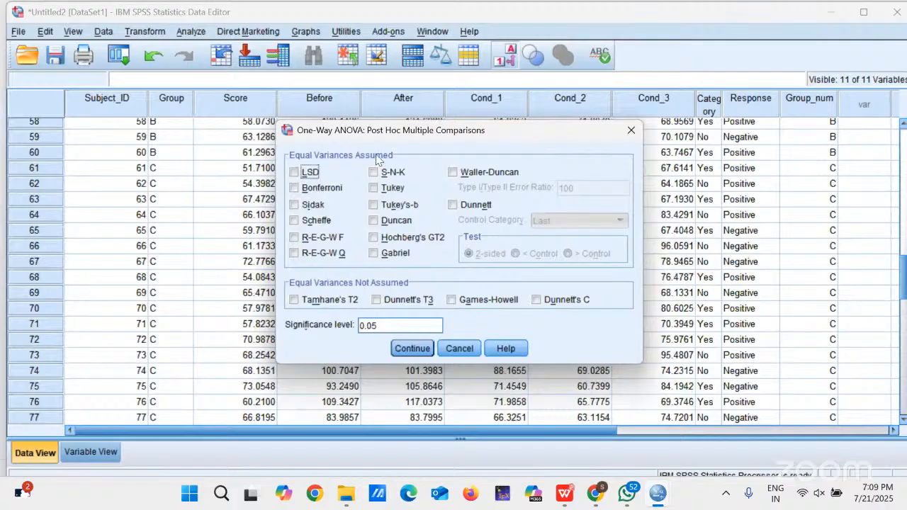
click(374, 189)
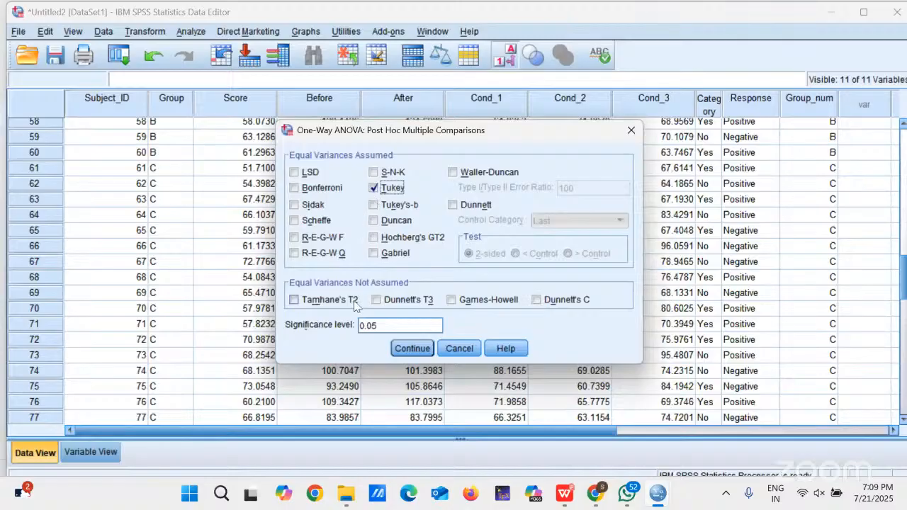
click(414, 348)
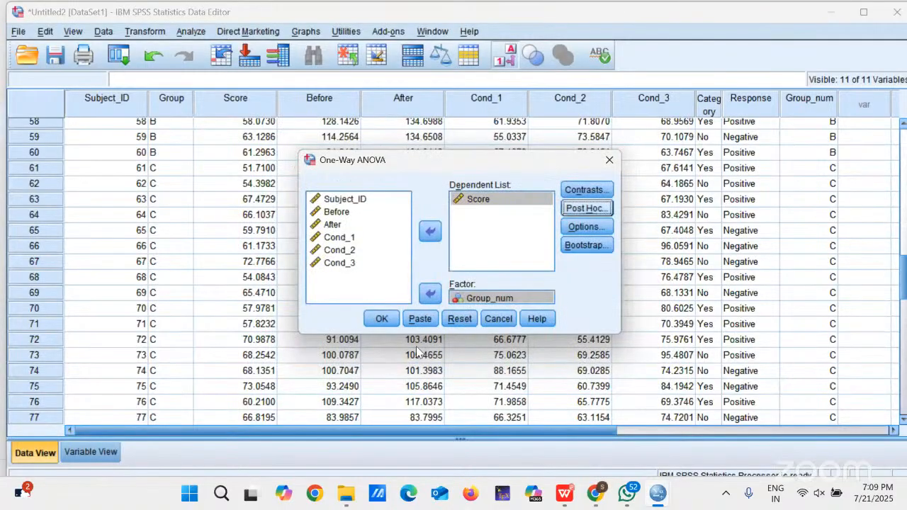
click(383, 320)
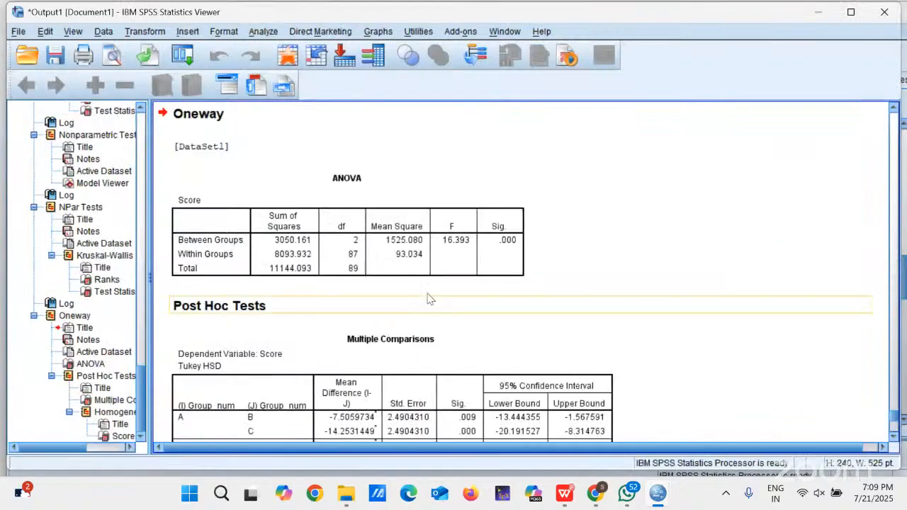
Examine the ANOVA table for Score in the output, focusing on the between-groups significance value.
click(893, 436)
click(893, 436)
click(893, 435)
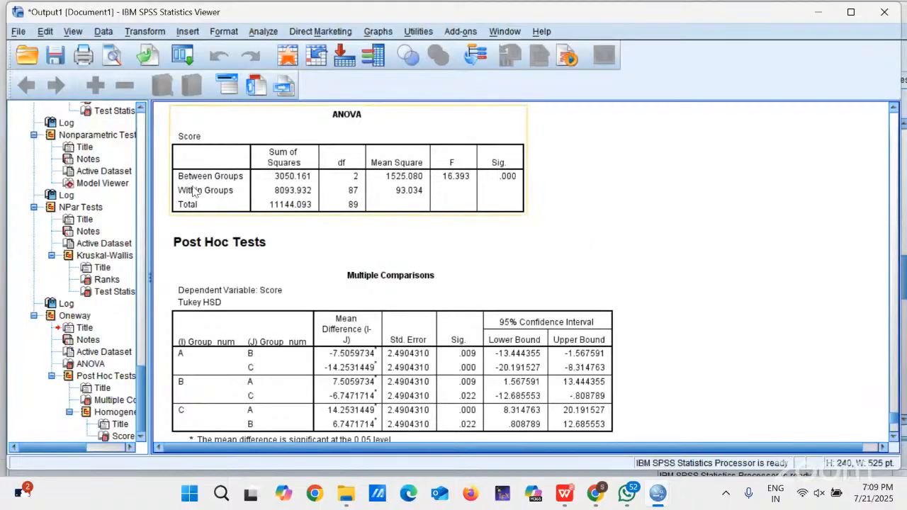
click(502, 180)
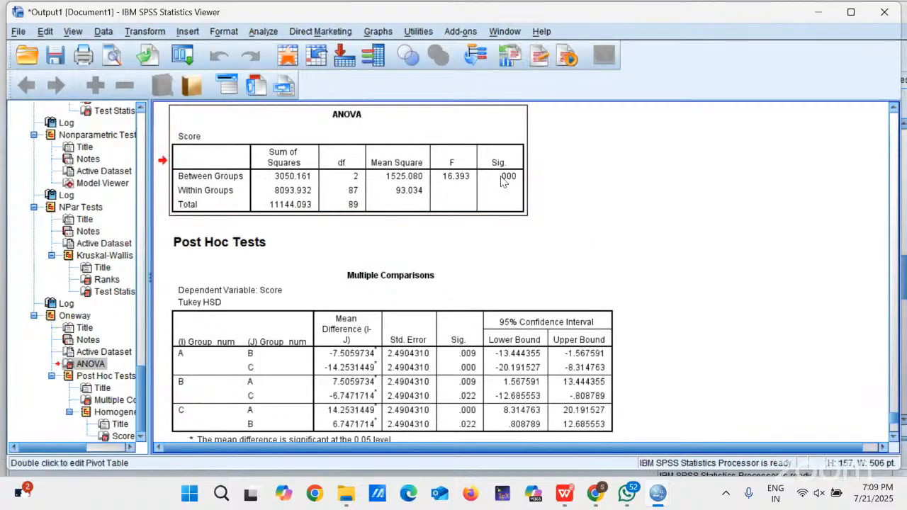
double_click(503, 180)
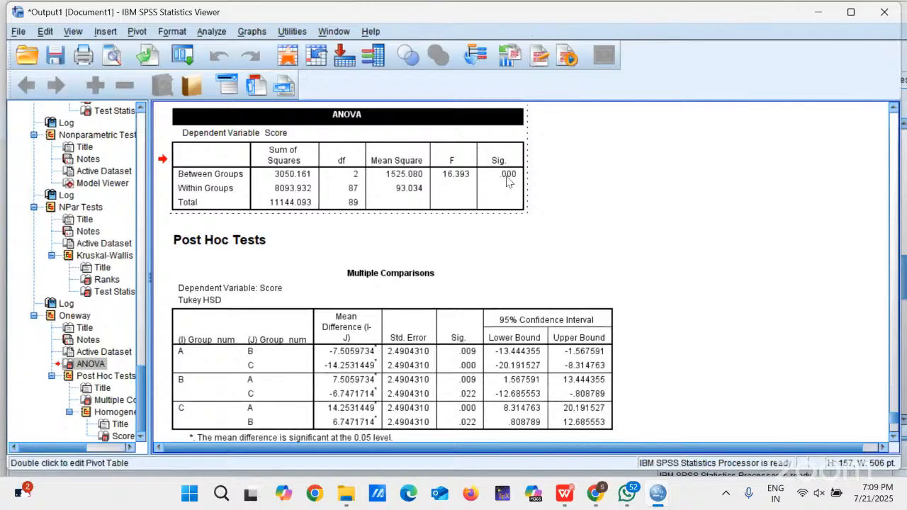
click(503, 178)
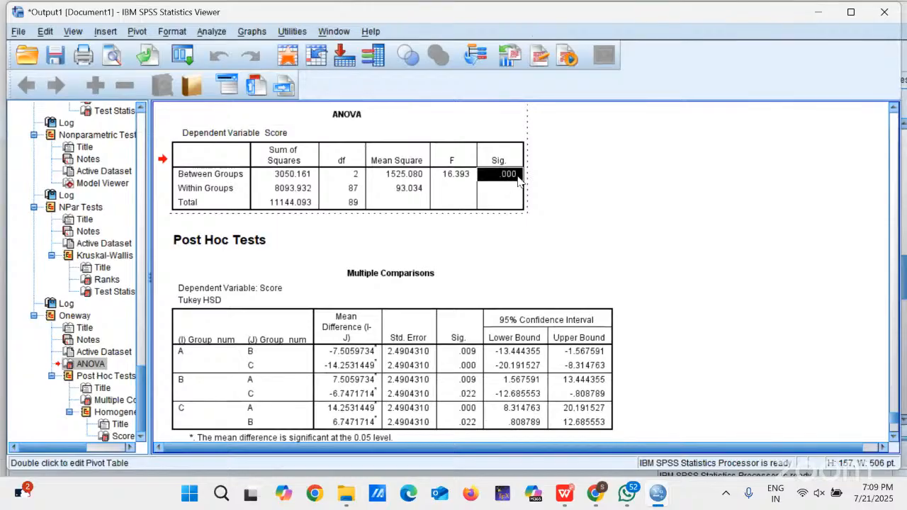
click(557, 201)
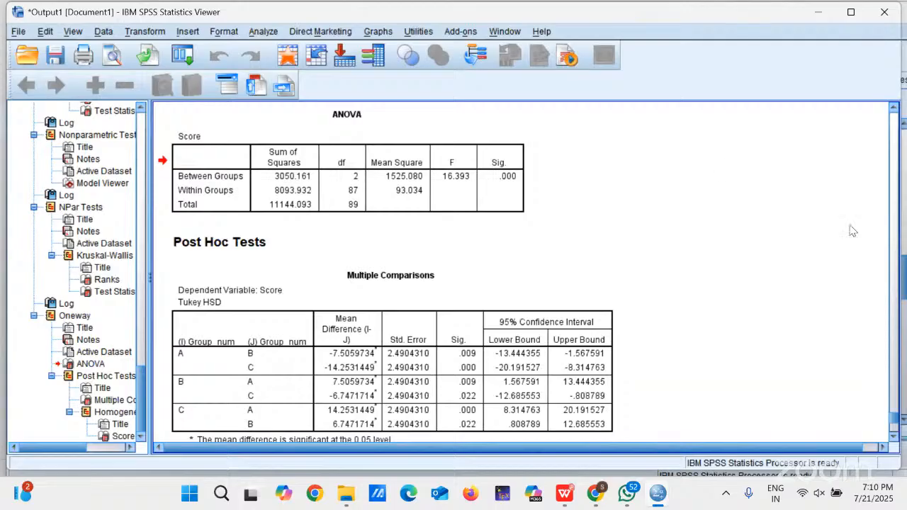
Review the Tukey HSD Multiple Comparisons and Homogeneous Subsets tables against the ANOVA result.
click(894, 435)
click(894, 435)
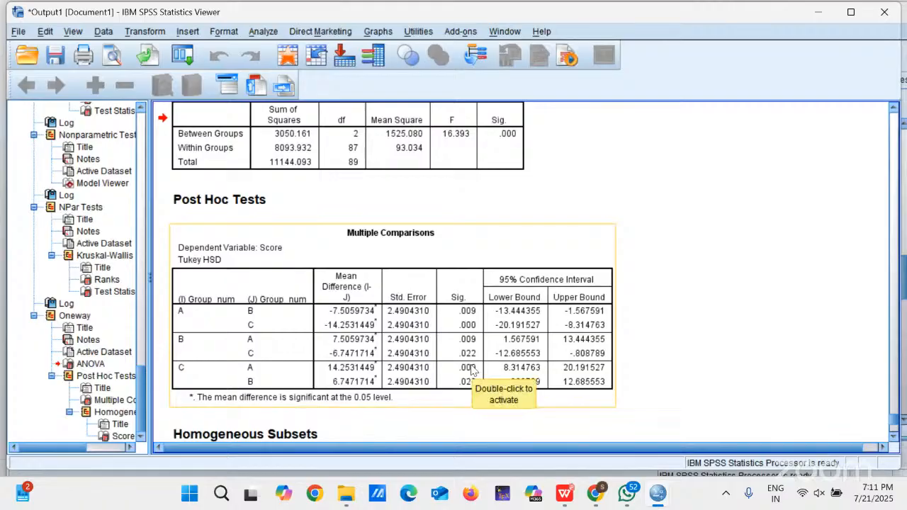
click(713, 293)
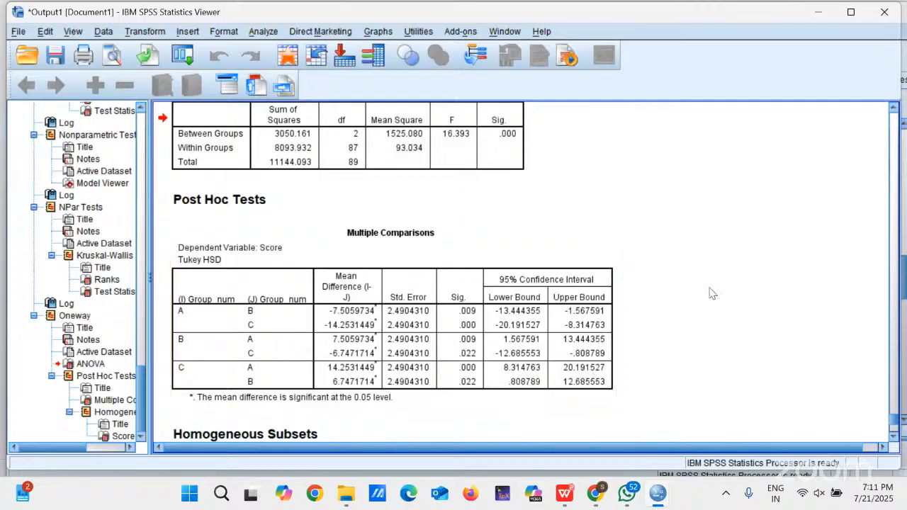
click(894, 438)
click(895, 438)
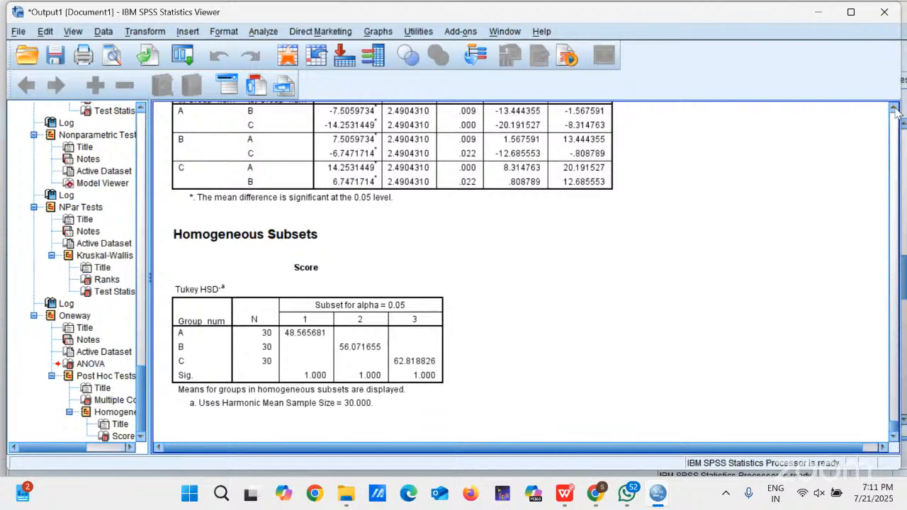
scroll(894, 110, up, 10)
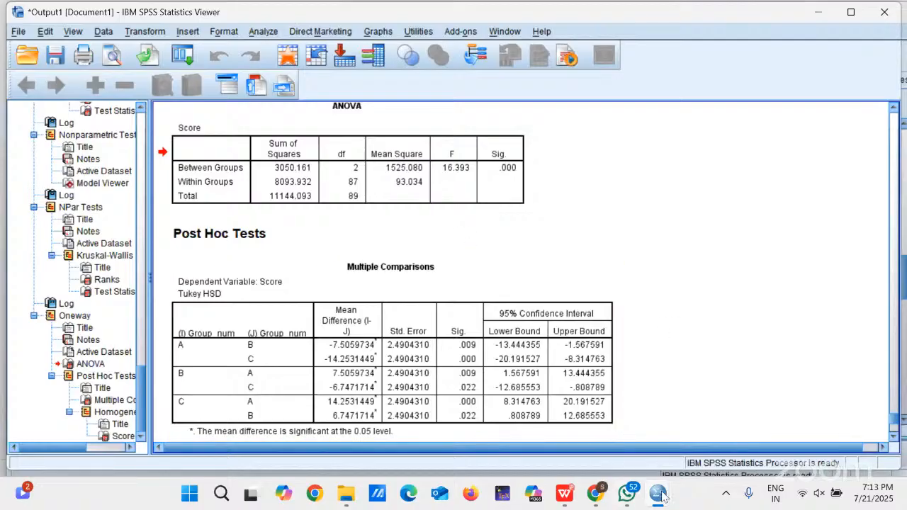
Switch to Data_Analysis_July_25.pdf in WPS and review the question and hypotheses on the Paired t-test / Wilcoxon slide.
mouse_move(660, 496)
click(637, 429)
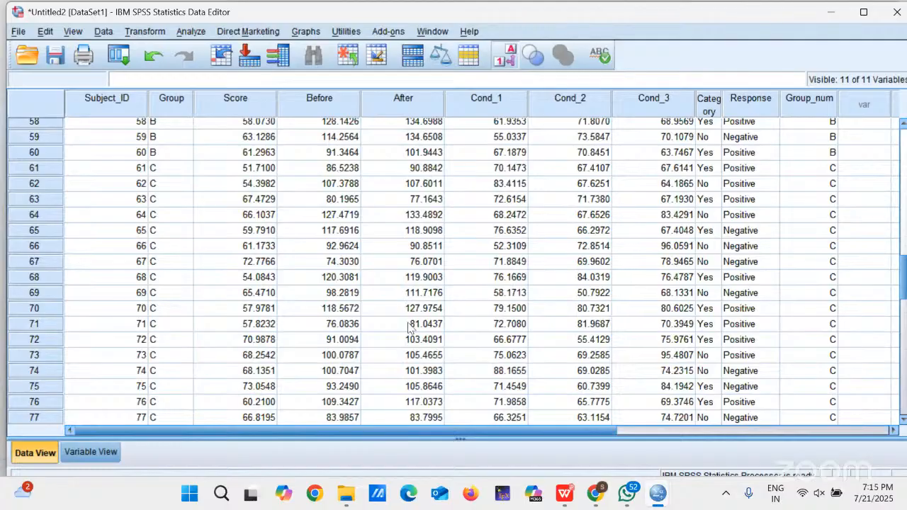
click(567, 499)
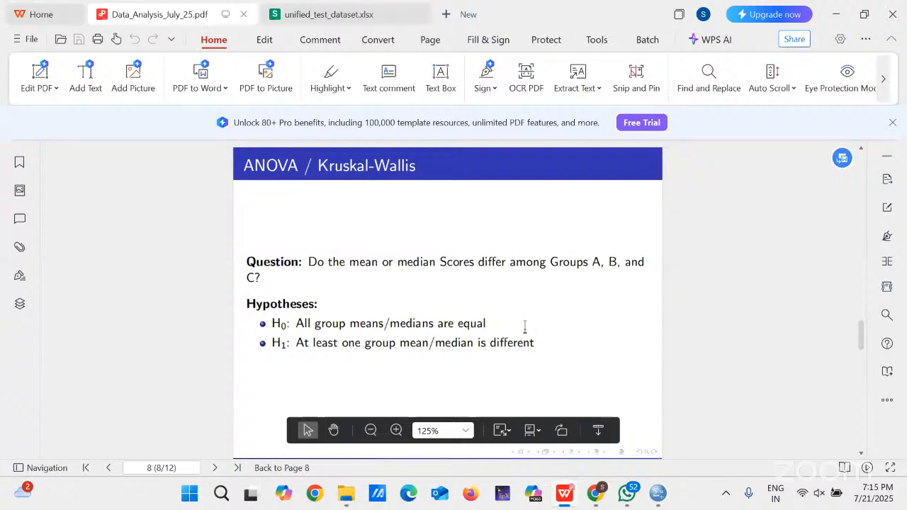
scroll(524, 327, up, 5)
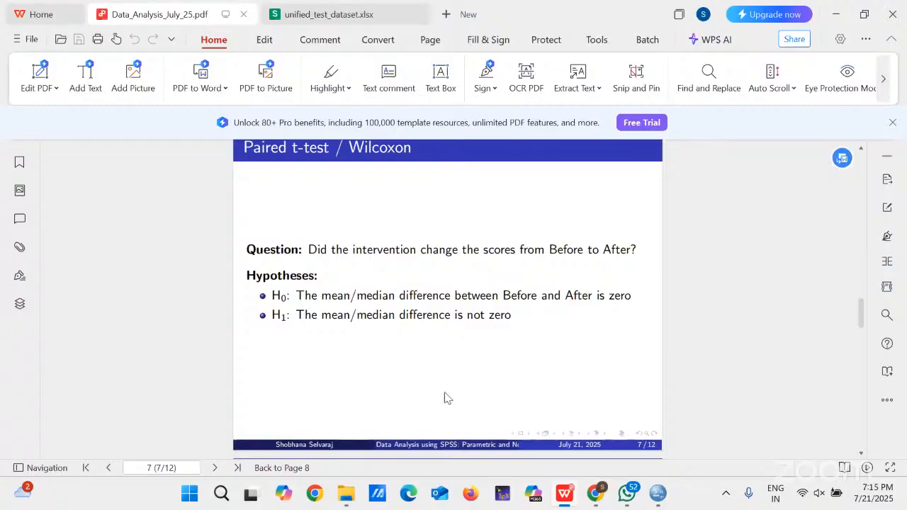
Switch to DataSet1 in SPSS, reopen One-Way ANOVA and check its post hoc comparison settings without changing them.
mouse_move(658, 493)
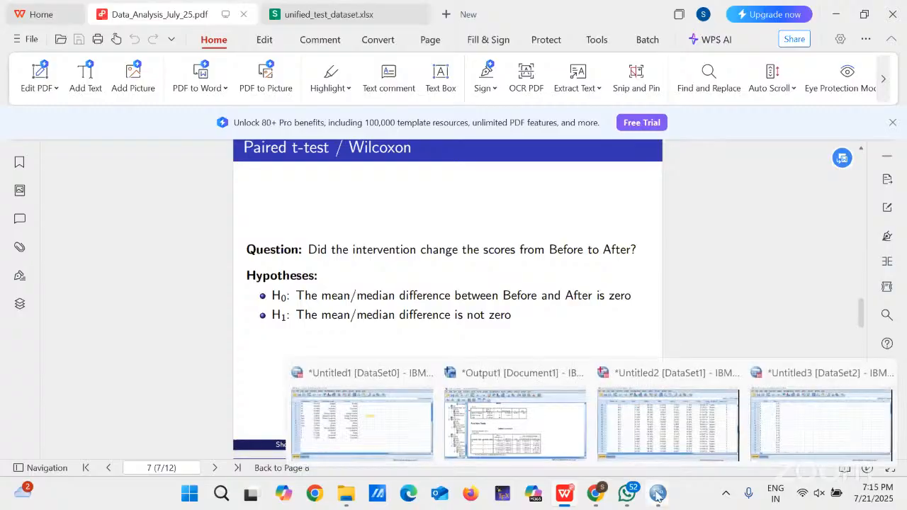
click(687, 408)
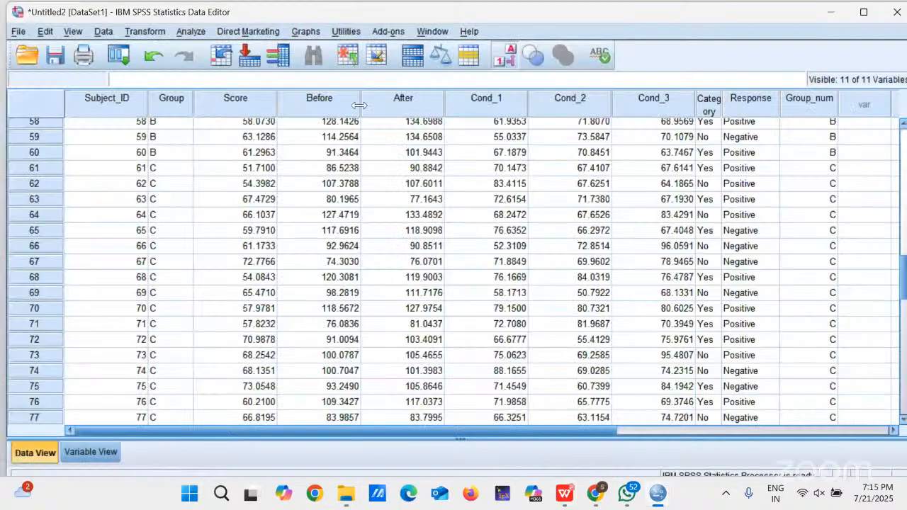
click(191, 31)
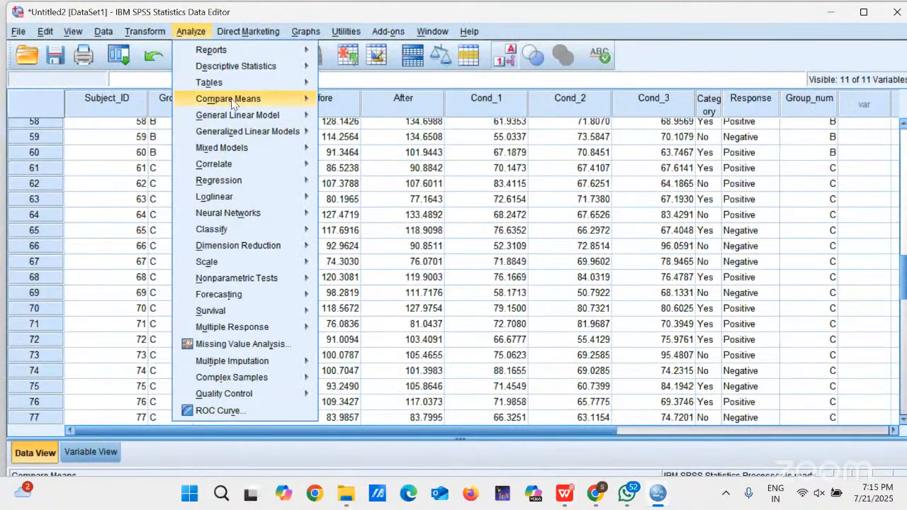
mouse_move(303, 113)
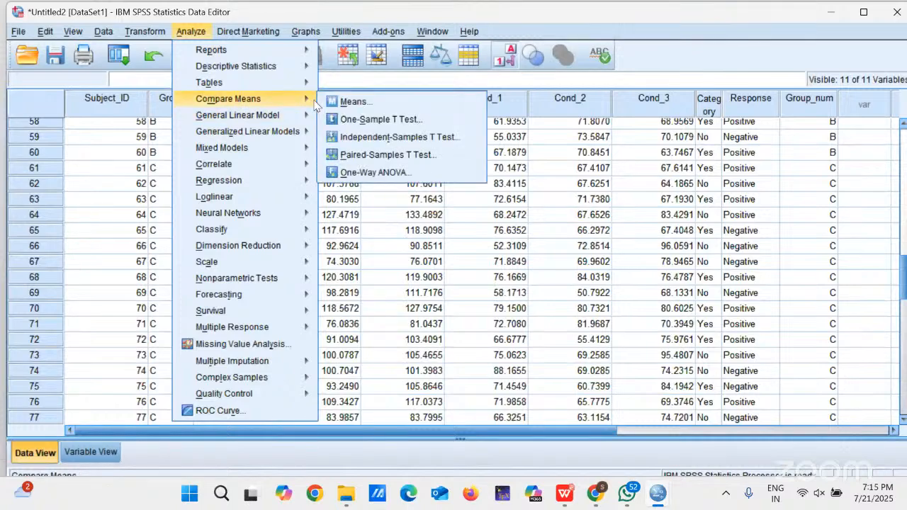
click(369, 175)
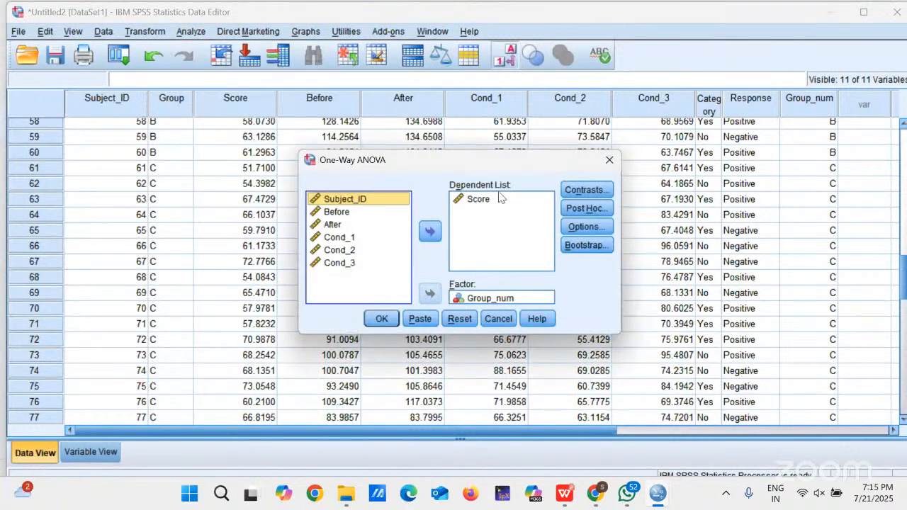
click(586, 208)
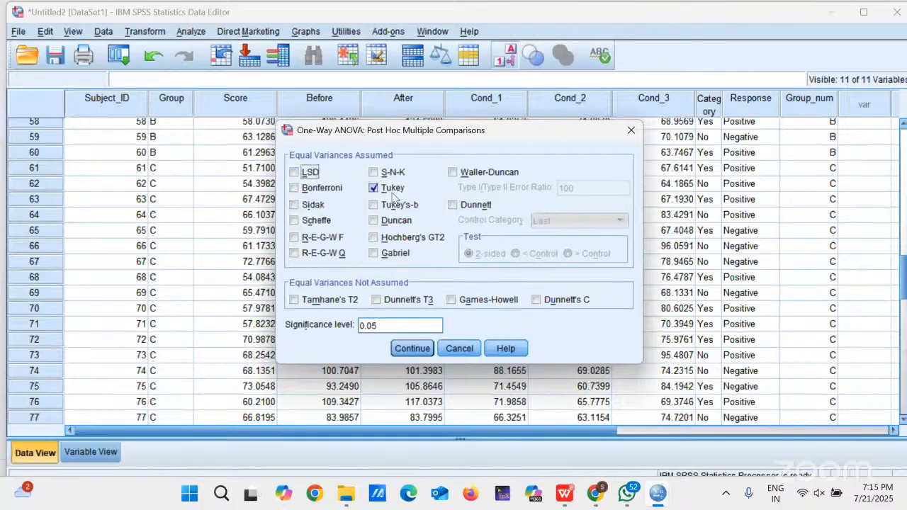
click(627, 132)
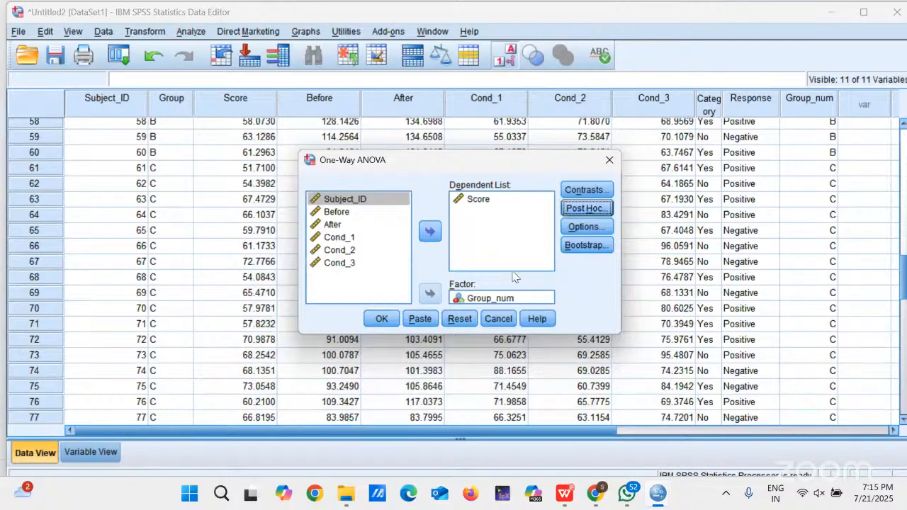
Close One-Way ANOVA without running it, switch to WPS and review the Paired t-test / Wilcoxon slide and the Before and After columns in unified_test_dataset.xlsx.
click(497, 320)
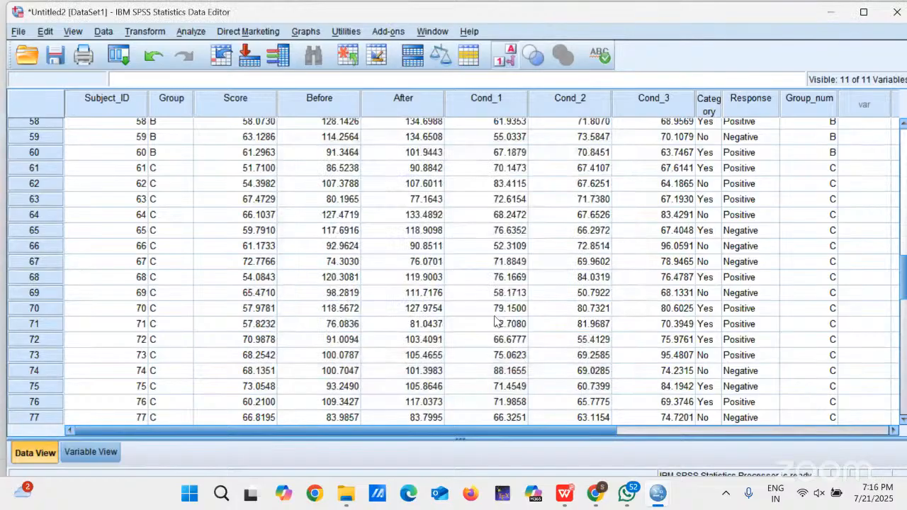
click(559, 495)
click(559, 495)
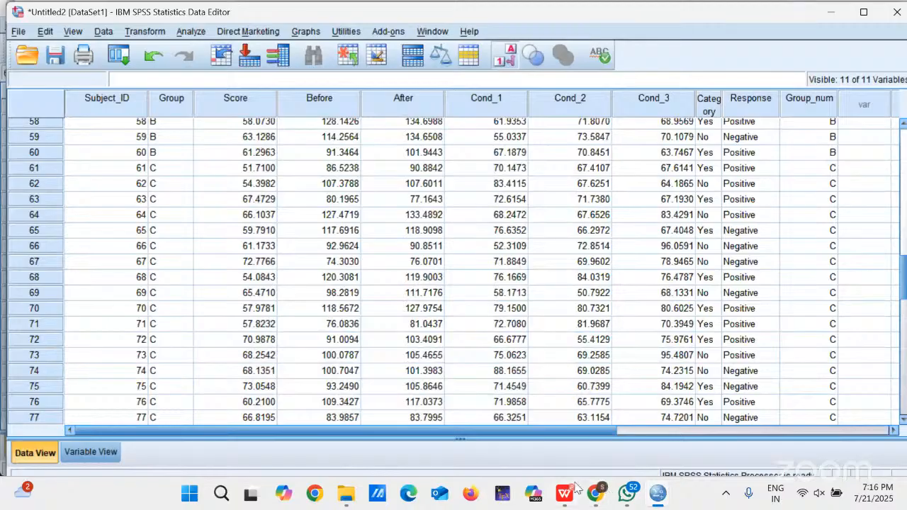
click(567, 493)
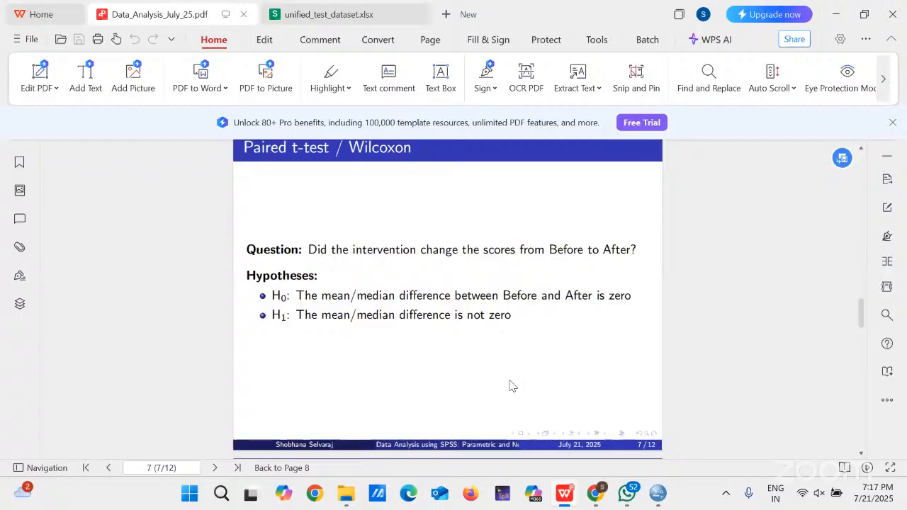
click(374, 15)
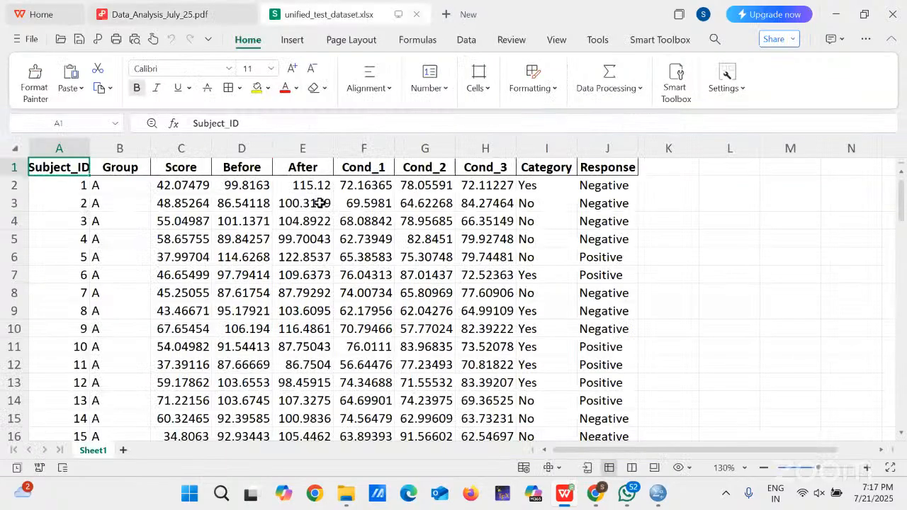
click(173, 17)
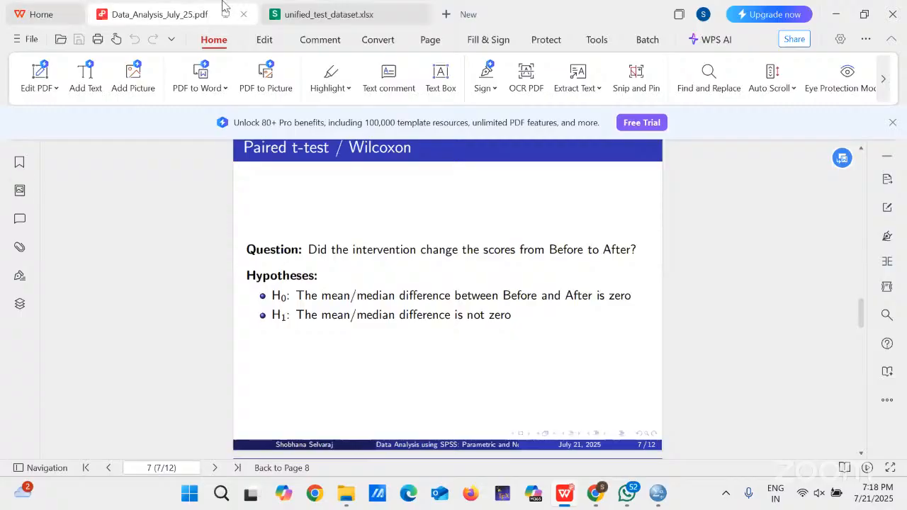
mouse_move(344, 21)
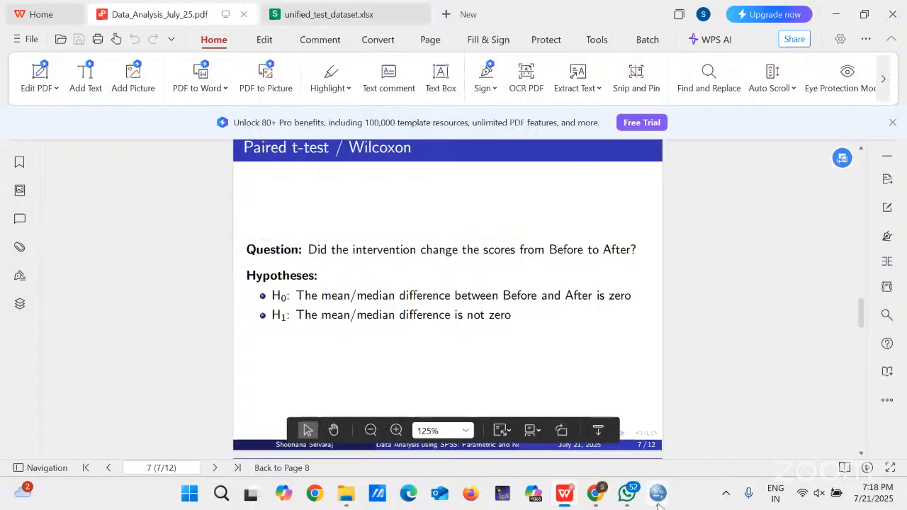
Switch to DataSet1 in SPSS and set up a Paired-Samples T Test with Before and After as the first pair.
mouse_move(657, 502)
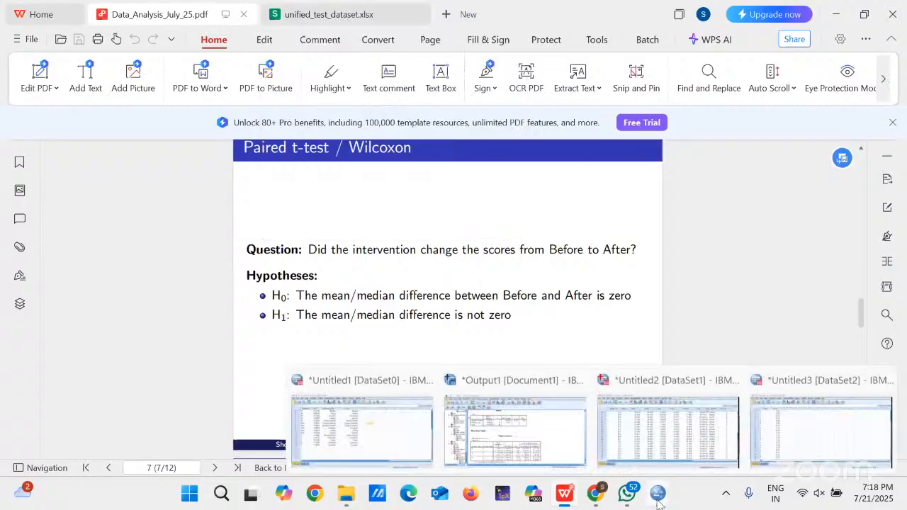
click(674, 431)
click(196, 36)
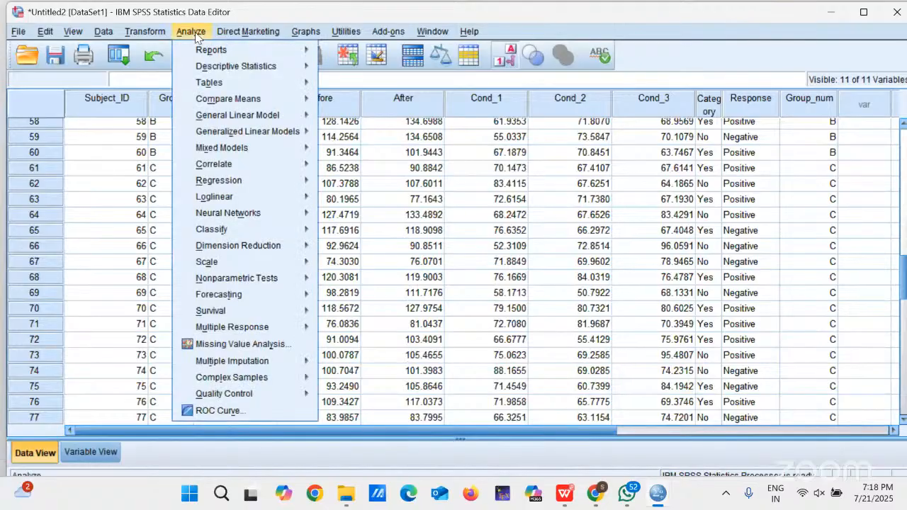
mouse_move(228, 104)
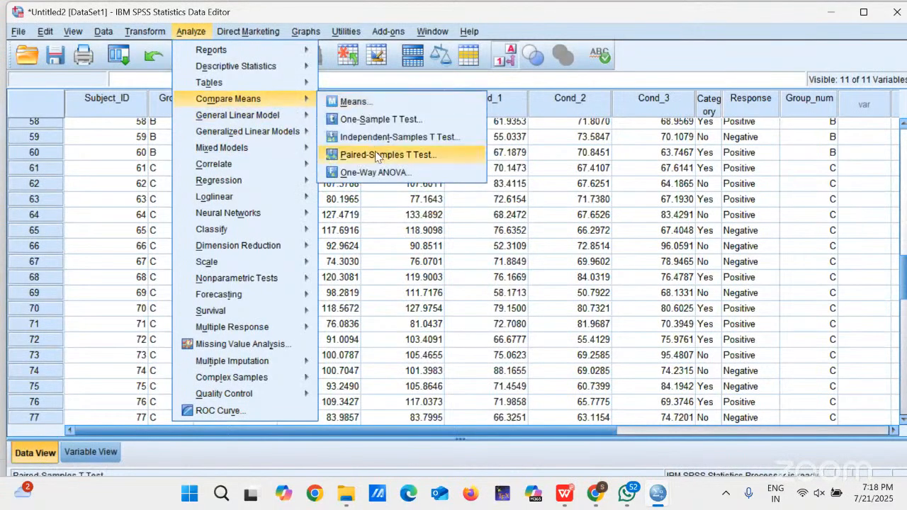
click(375, 154)
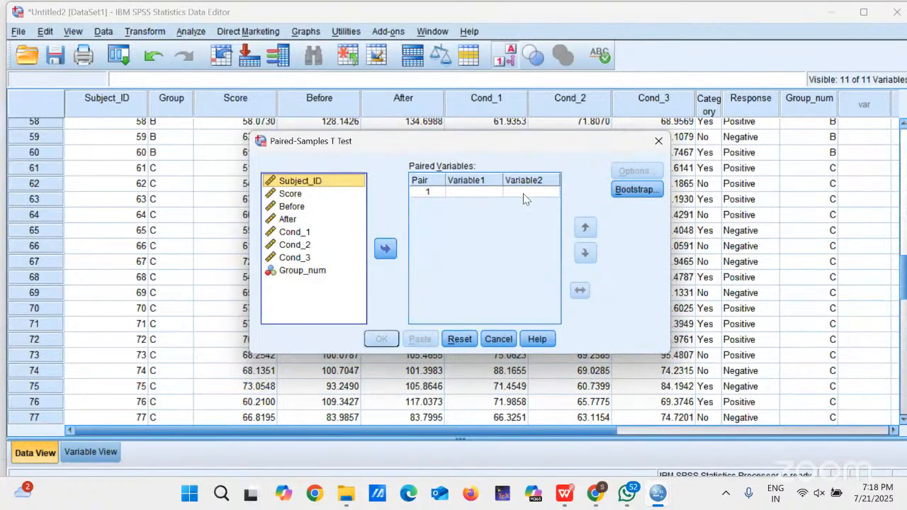
click(280, 208)
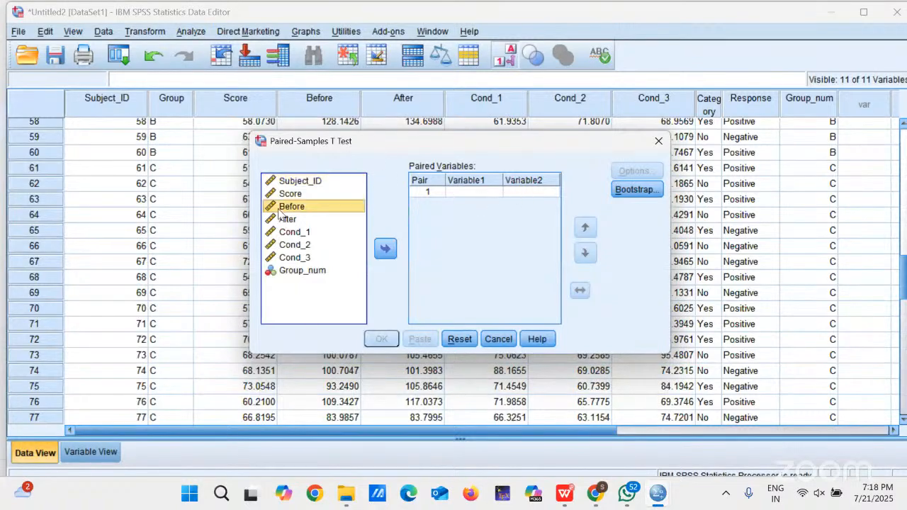
click(382, 252)
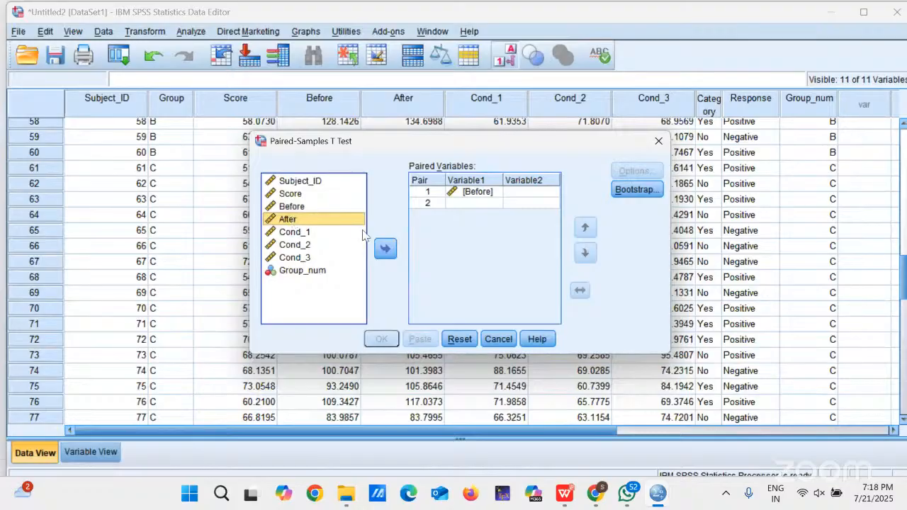
click(385, 248)
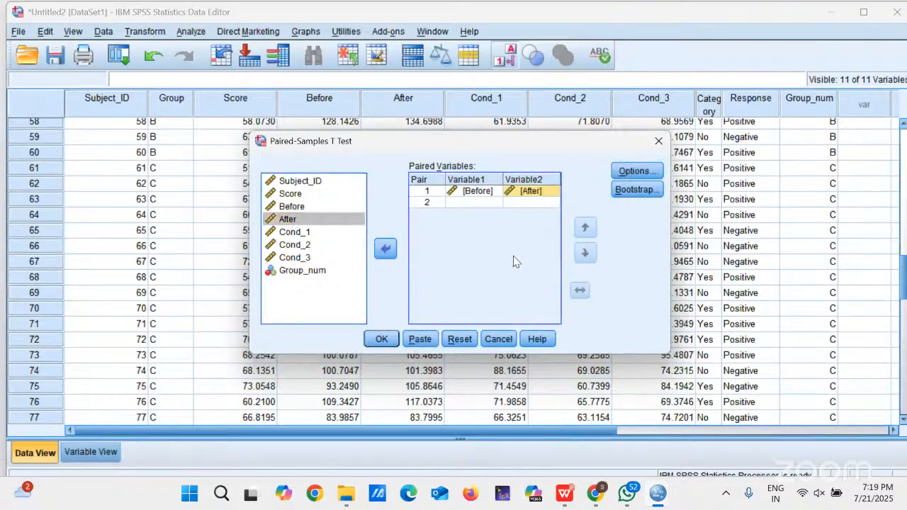
Check the paired t-test's confidence interval and missing-value options without changing them, and run the test.
click(624, 172)
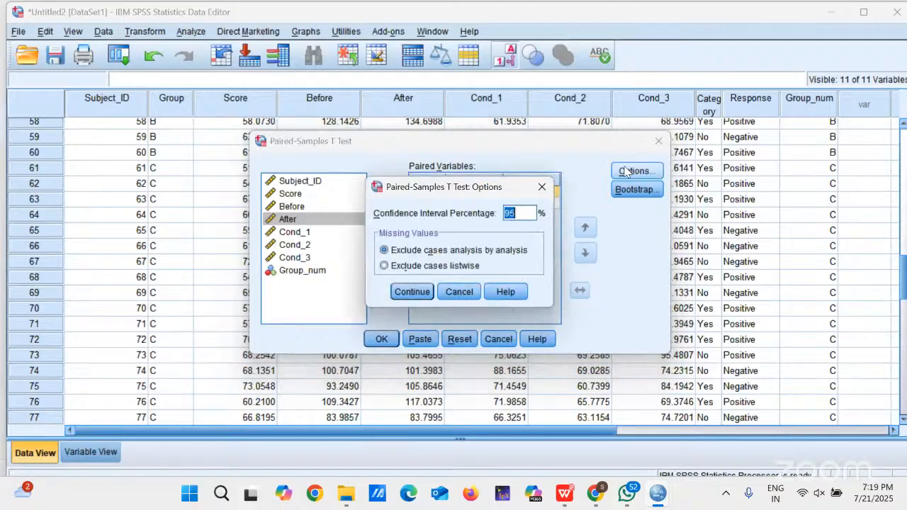
click(466, 294)
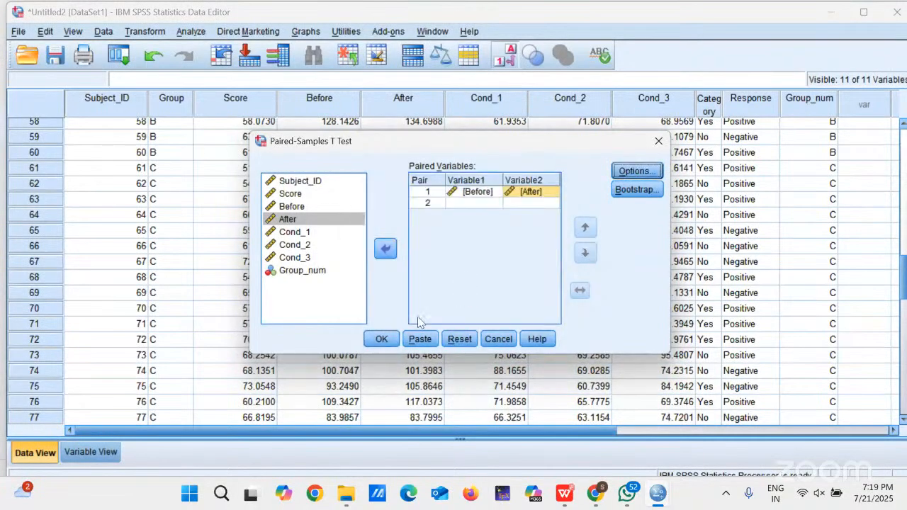
click(381, 340)
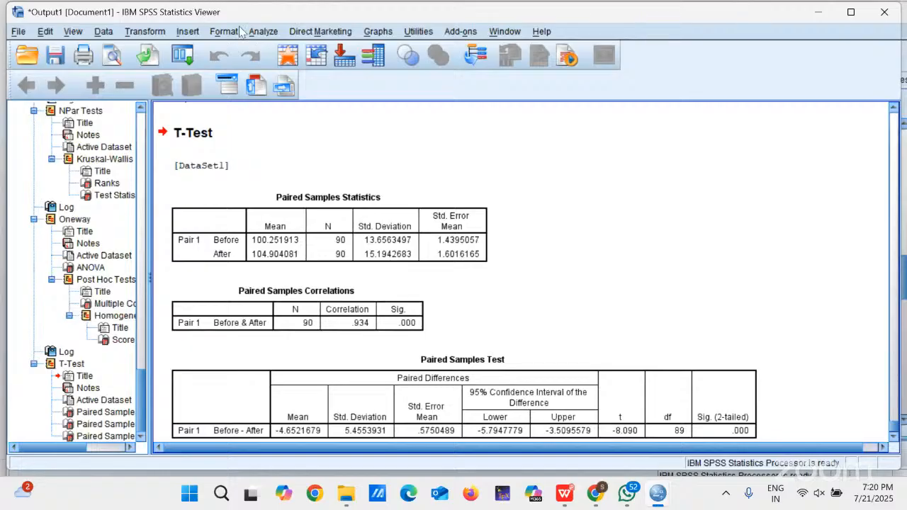
Set up a nonparametric Related Samples test with Before and After as the test fields.
click(262, 32)
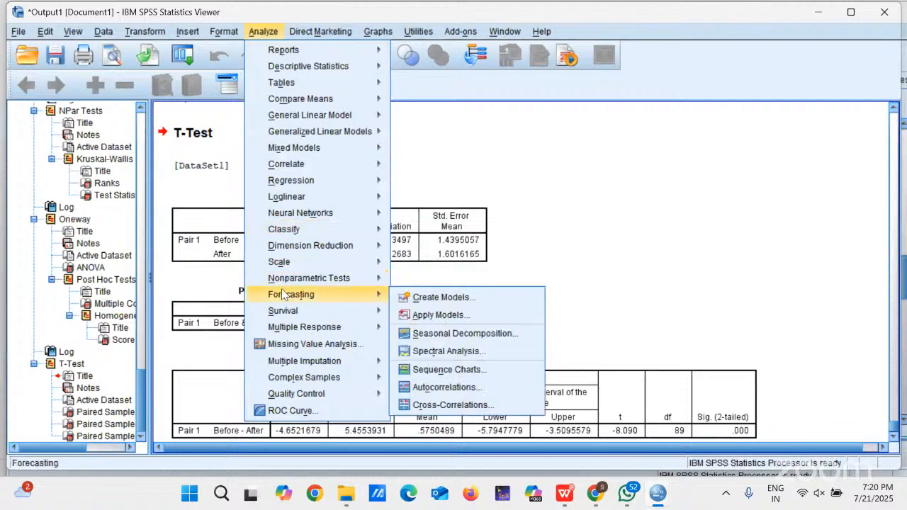
mouse_move(290, 281)
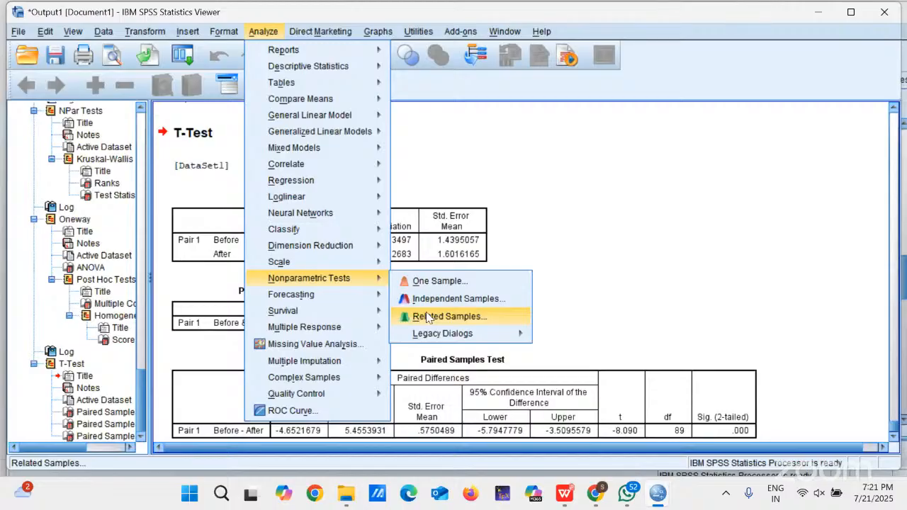
click(427, 317)
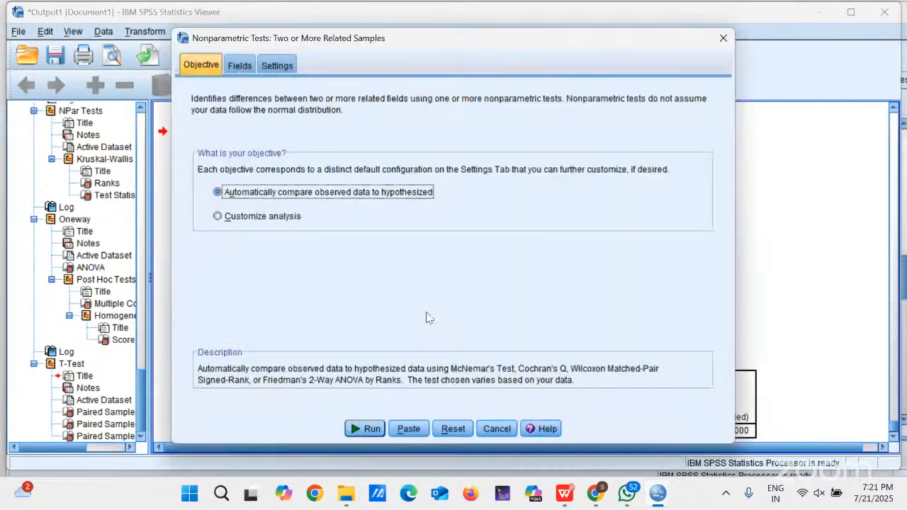
click(240, 68)
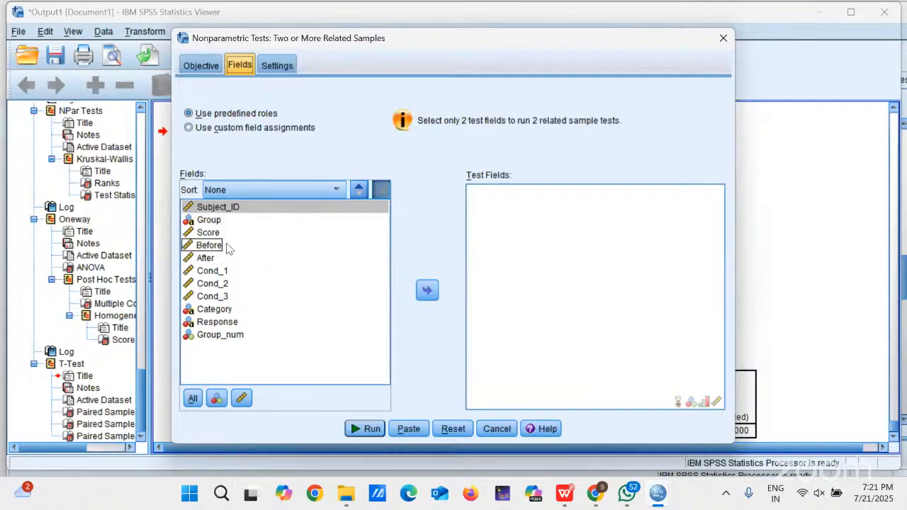
click(203, 234)
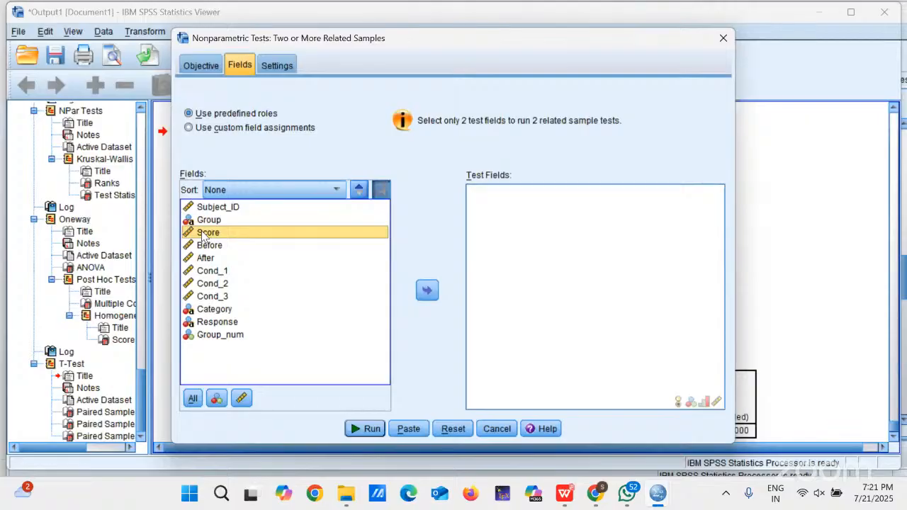
key(Down)
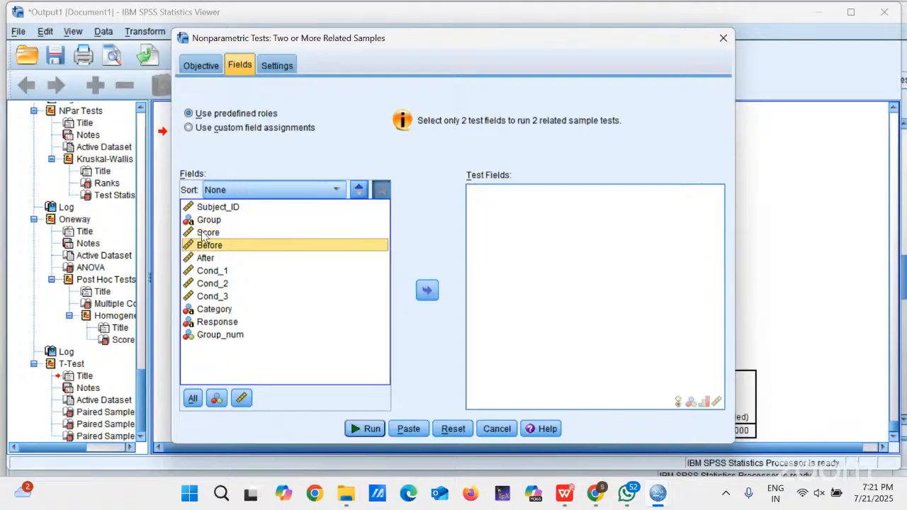
click(427, 290)
click(206, 246)
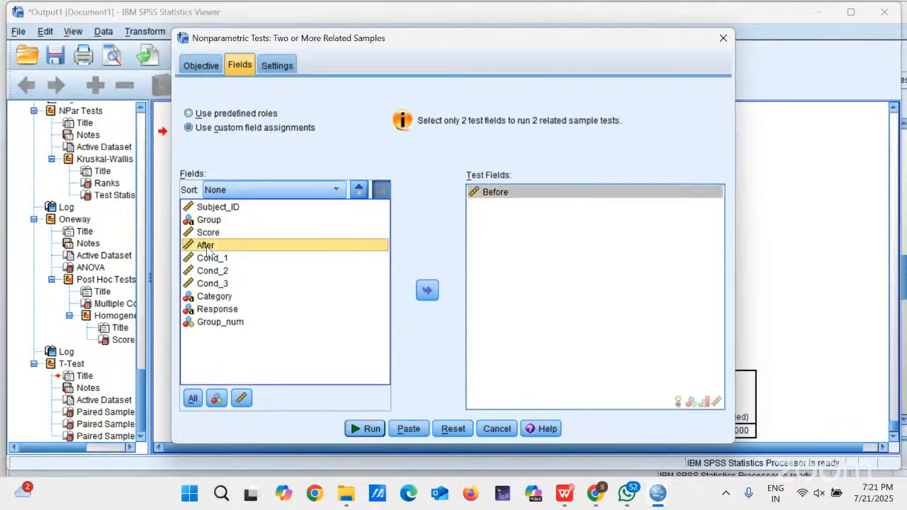
click(427, 292)
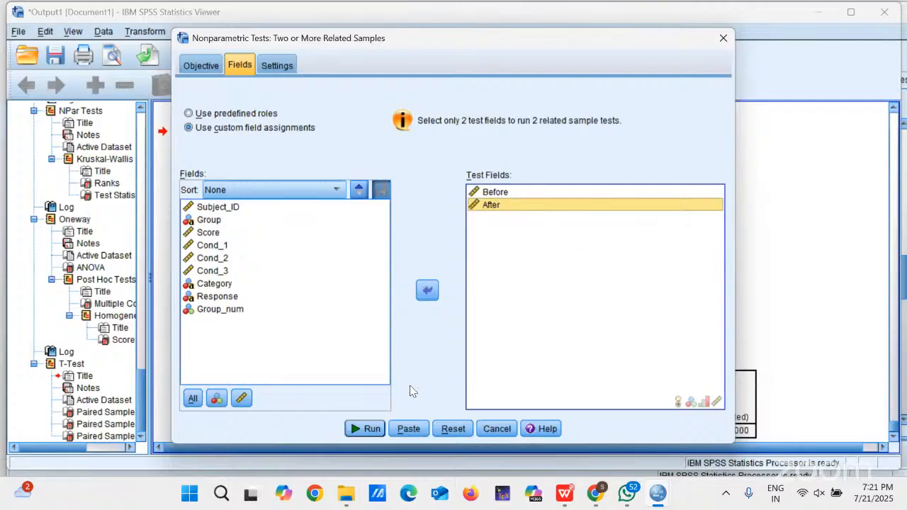
Review the related-samples test settings, keep the automatic test choice, and run the analysis on Before and After.
click(277, 66)
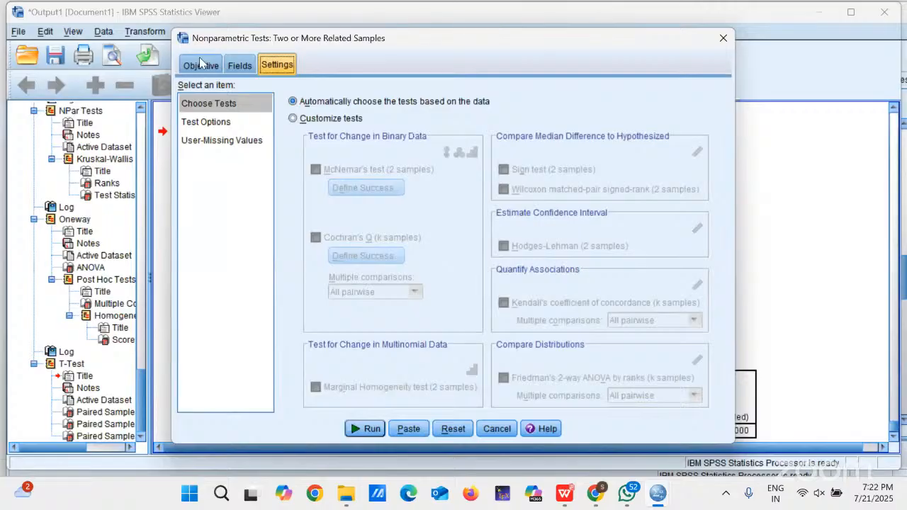
click(238, 65)
click(283, 65)
click(241, 66)
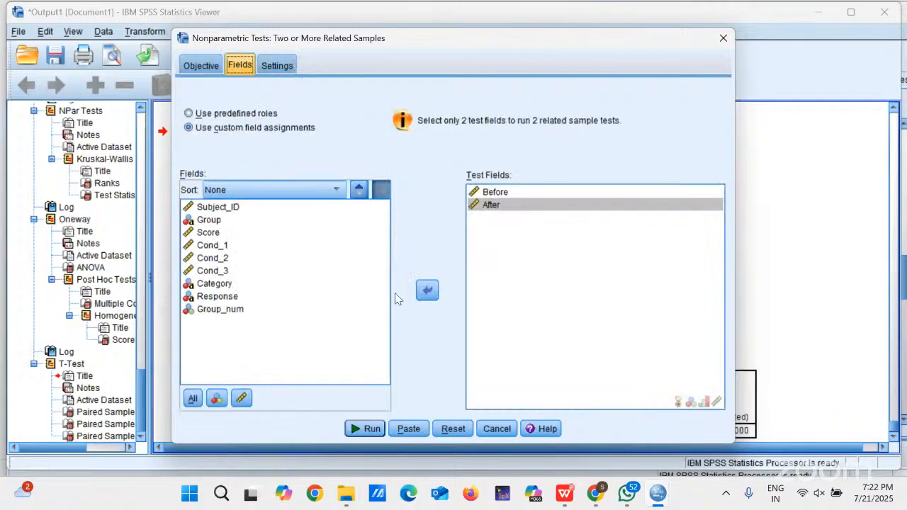
click(367, 429)
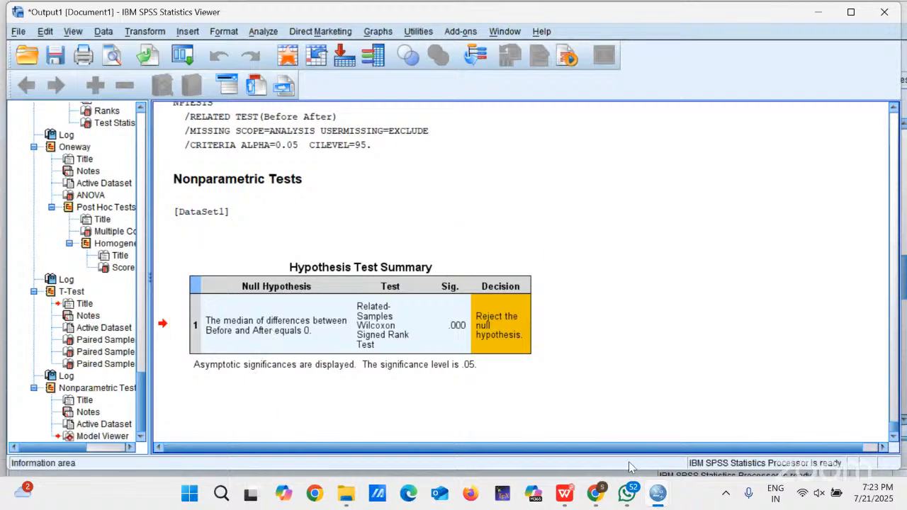
Switch to DataSet1 in SPSS and start the legacy nonparametric 2 Related Samples test.
mouse_move(658, 494)
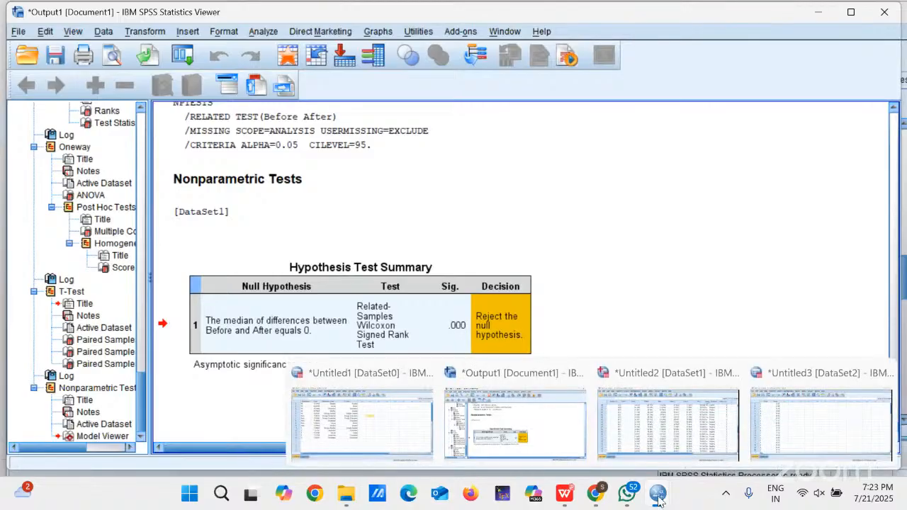
click(670, 444)
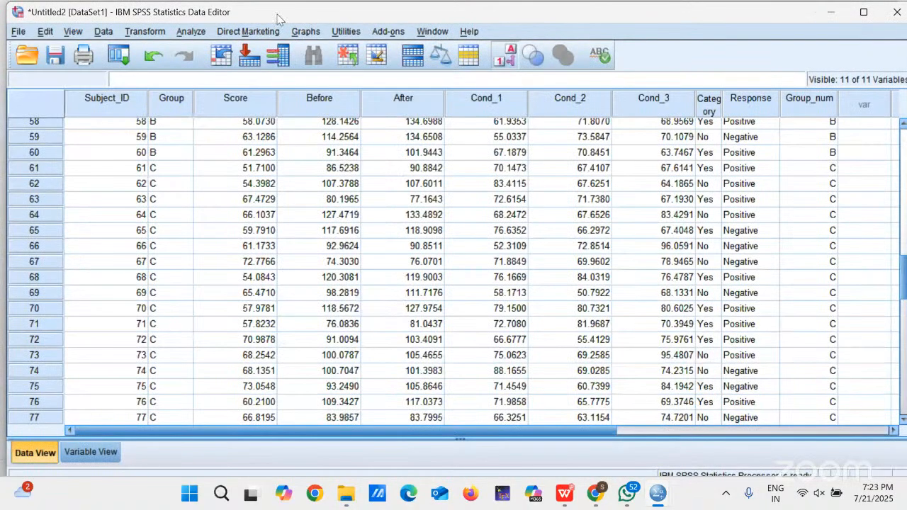
click(183, 33)
mouse_move(279, 311)
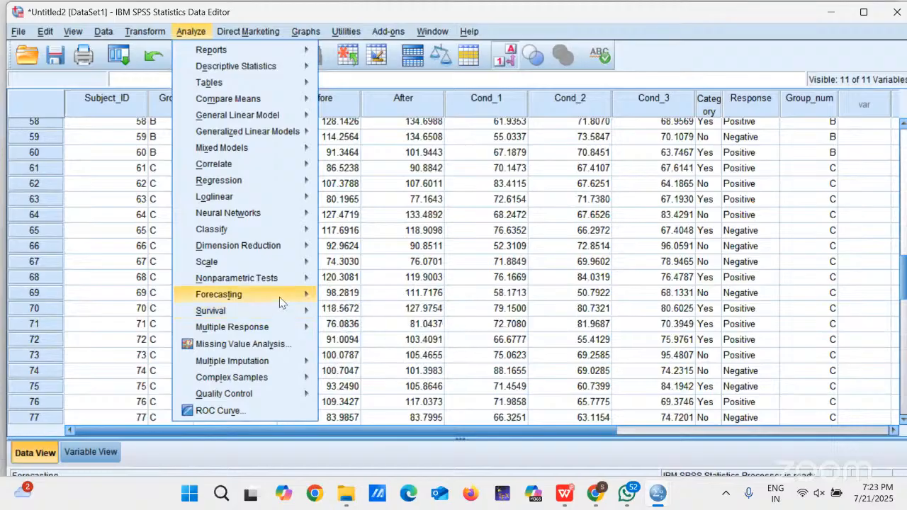
mouse_move(280, 288)
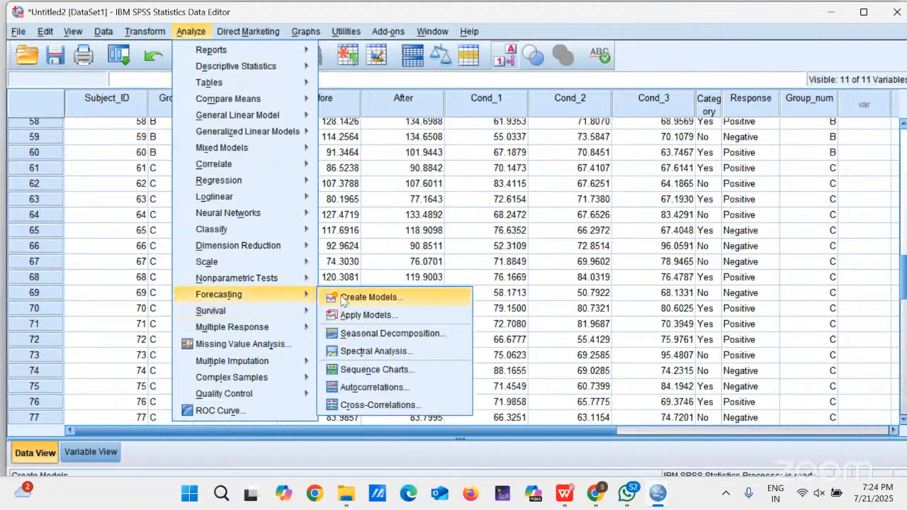
mouse_move(304, 280)
mouse_move(377, 337)
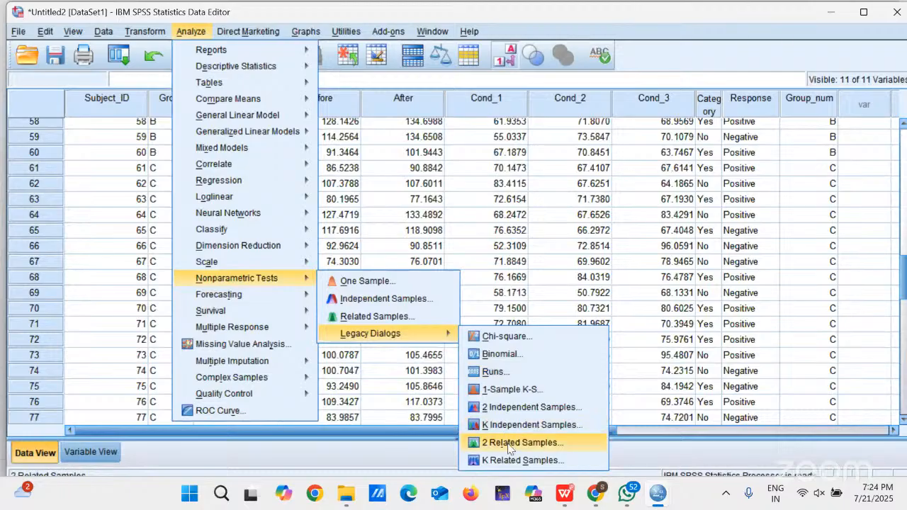
click(508, 442)
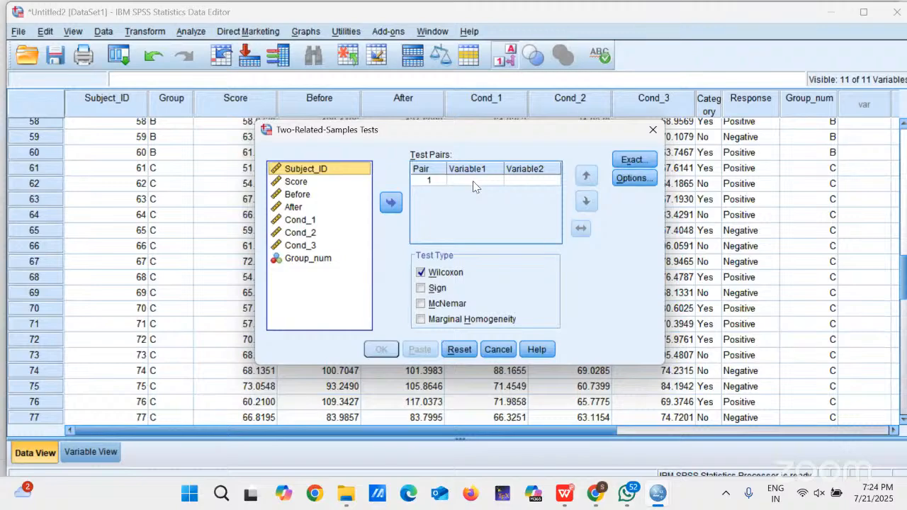
Set Before and After as the first test pair, keep Wilcoxon as the test type, run it and view the output.
click(286, 197)
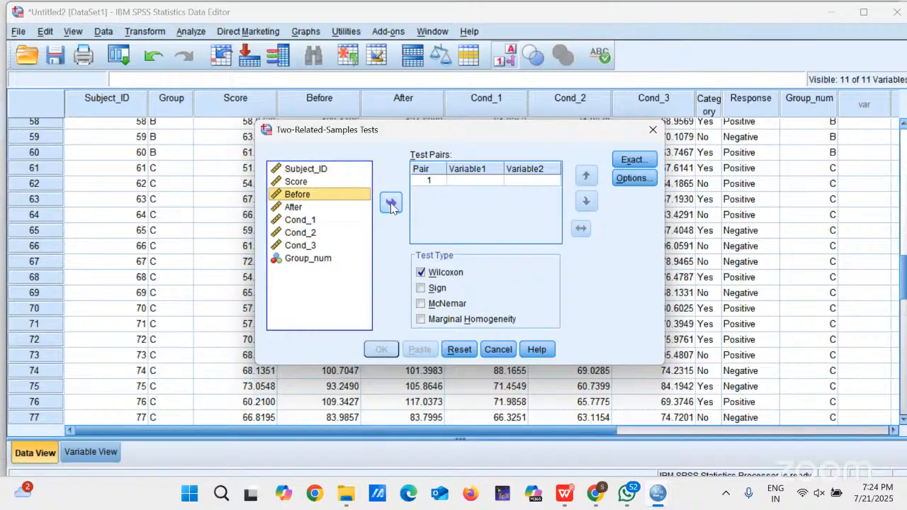
click(391, 204)
click(294, 207)
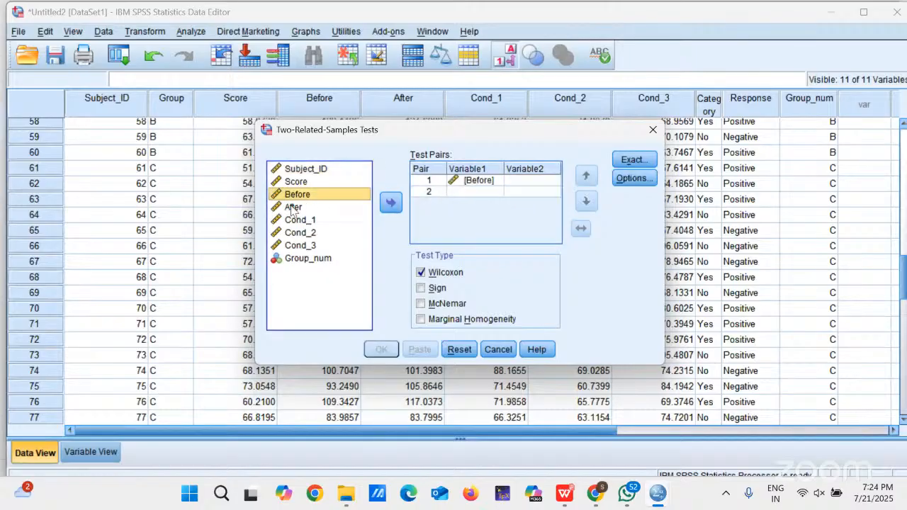
click(391, 203)
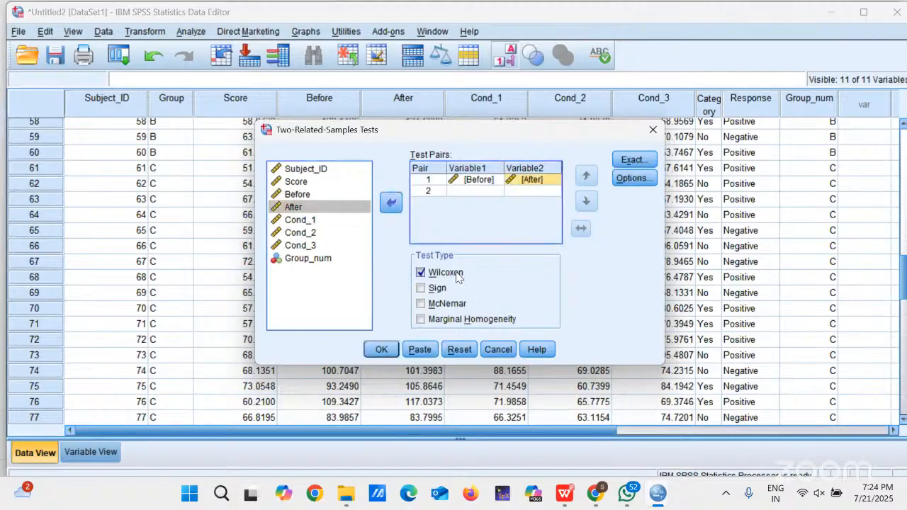
click(383, 350)
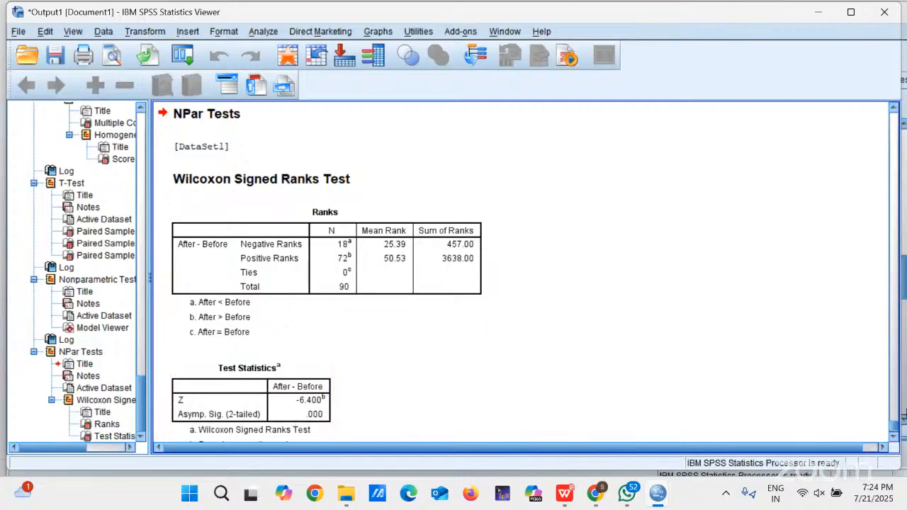
click(894, 437)
click(893, 436)
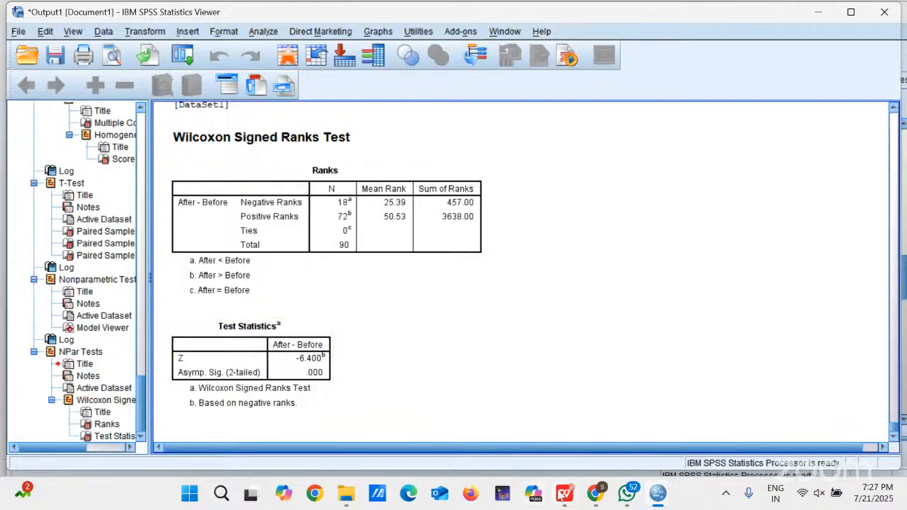
Switch to WPS Office, read from the Paired t-test / Wilcoxon slide to the Friedman Test slide, and view unified_test_dataset.xlsx.
click(562, 495)
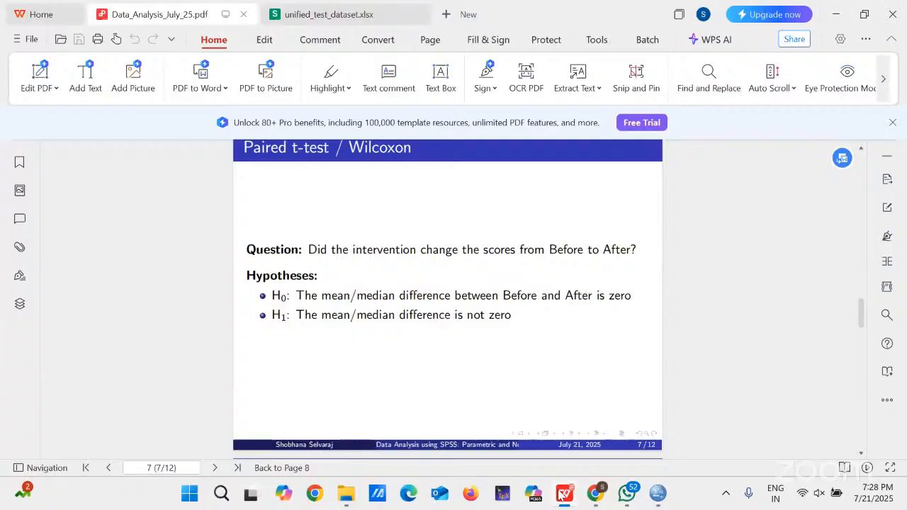
key(Page_Down)
key(Page_Down)
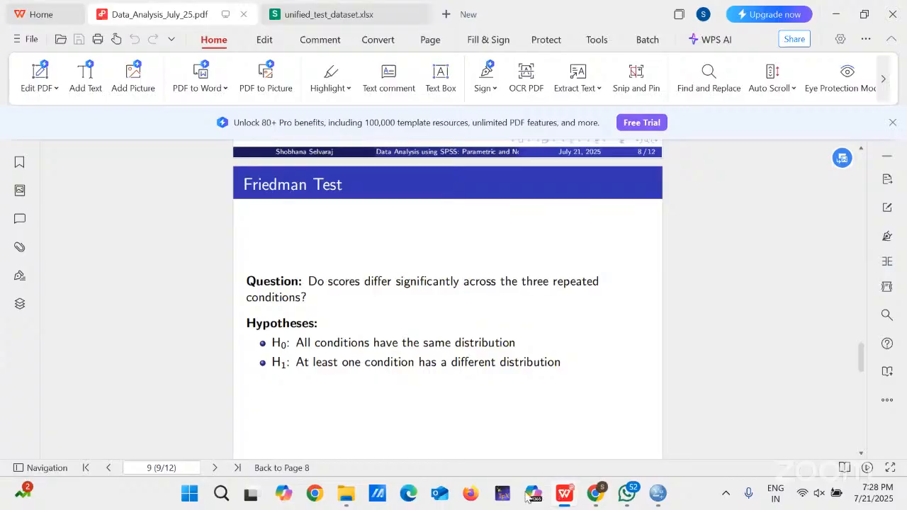
click(369, 17)
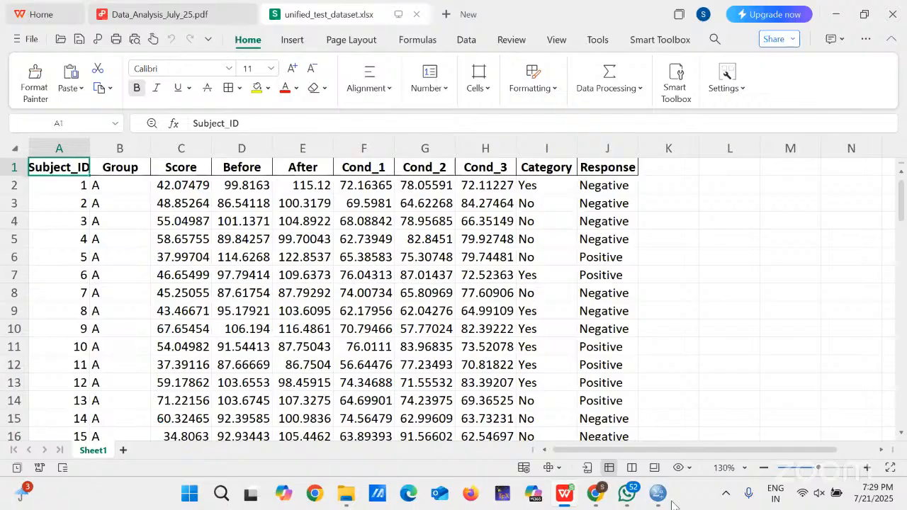
mouse_move(659, 496)
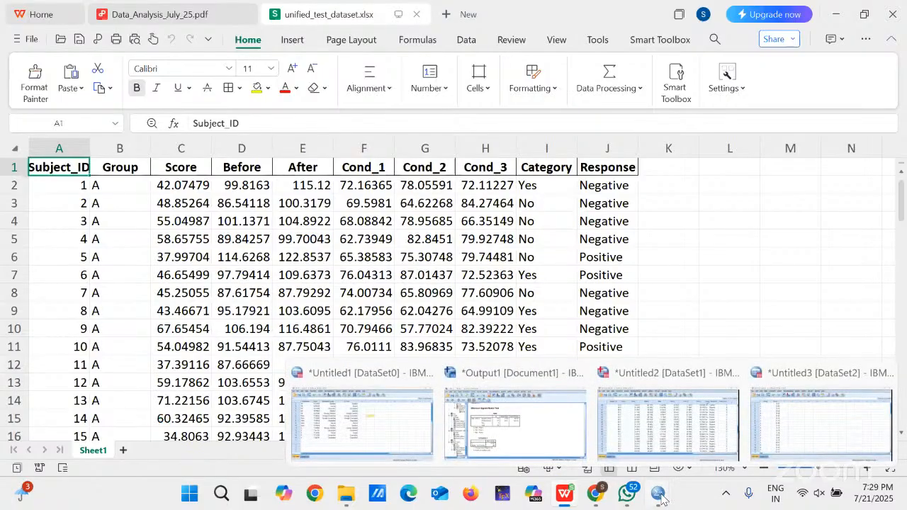
click(673, 442)
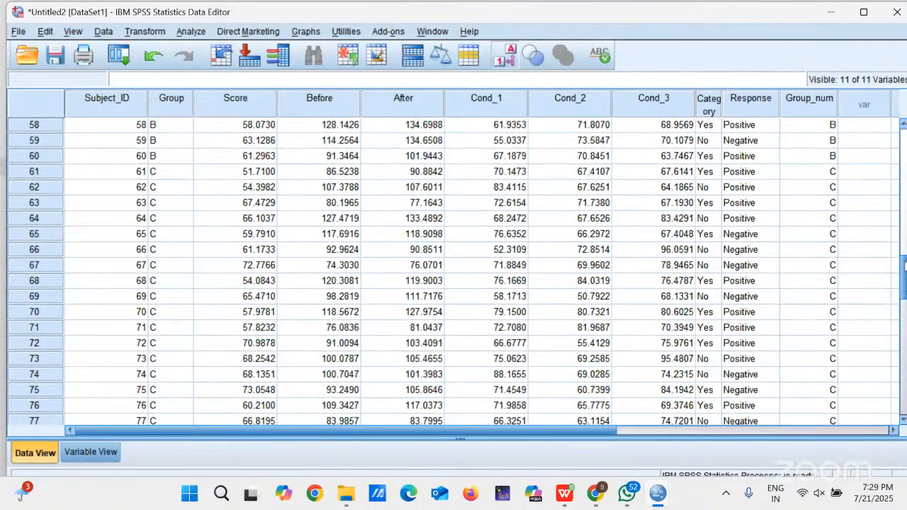
drag(898, 261, 902, 110)
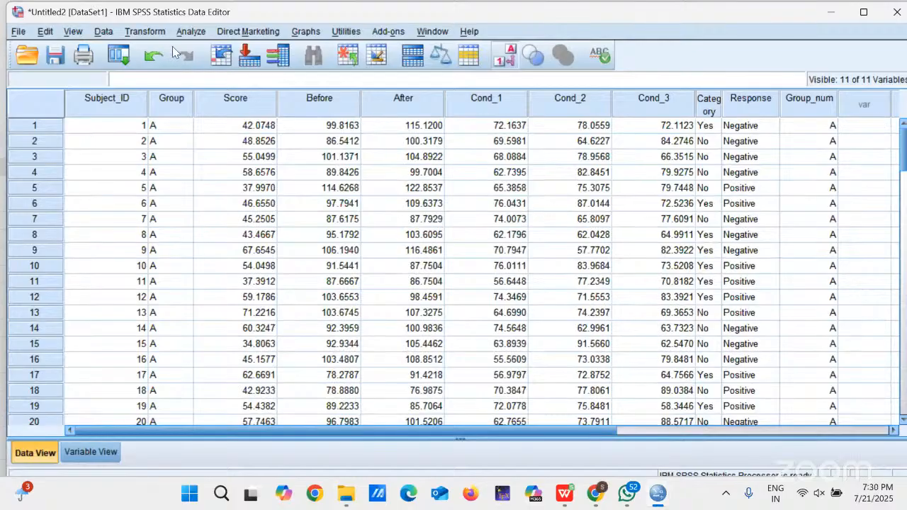
click(191, 33)
mouse_move(227, 105)
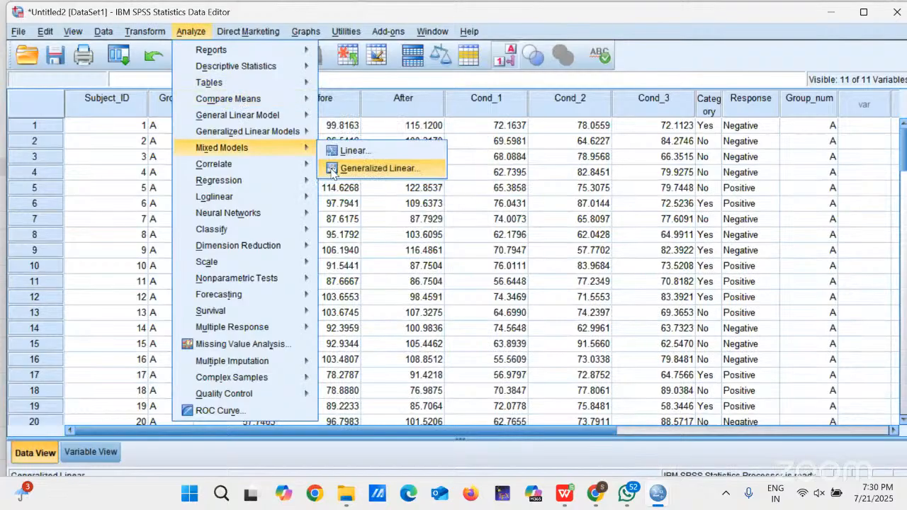
mouse_move(273, 118)
mouse_move(284, 103)
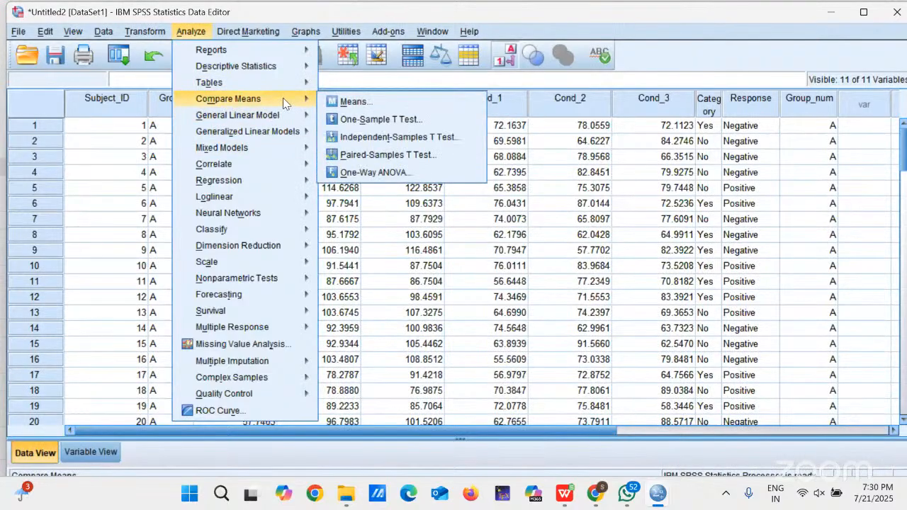
click(358, 168)
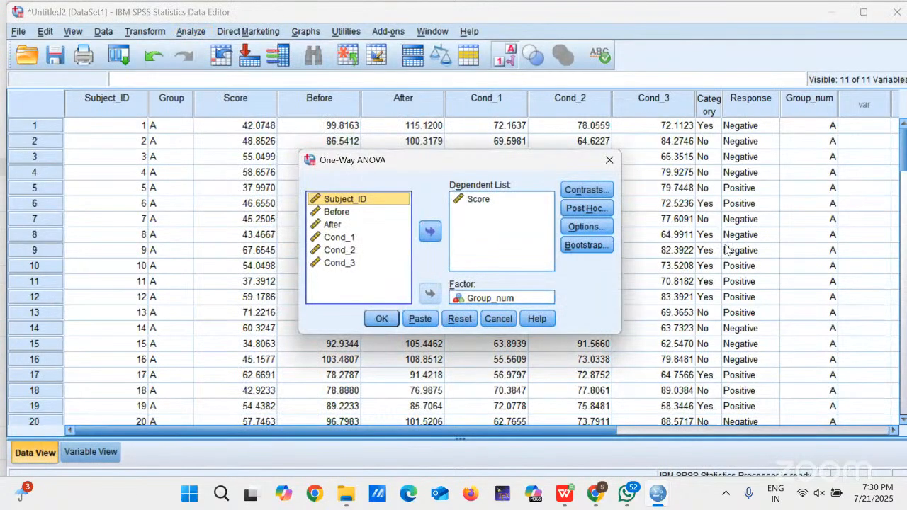
click(585, 227)
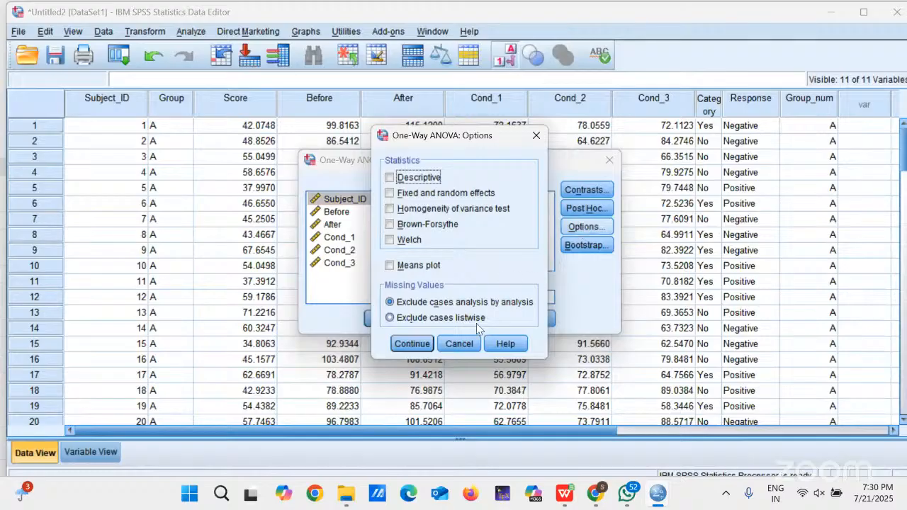
click(456, 343)
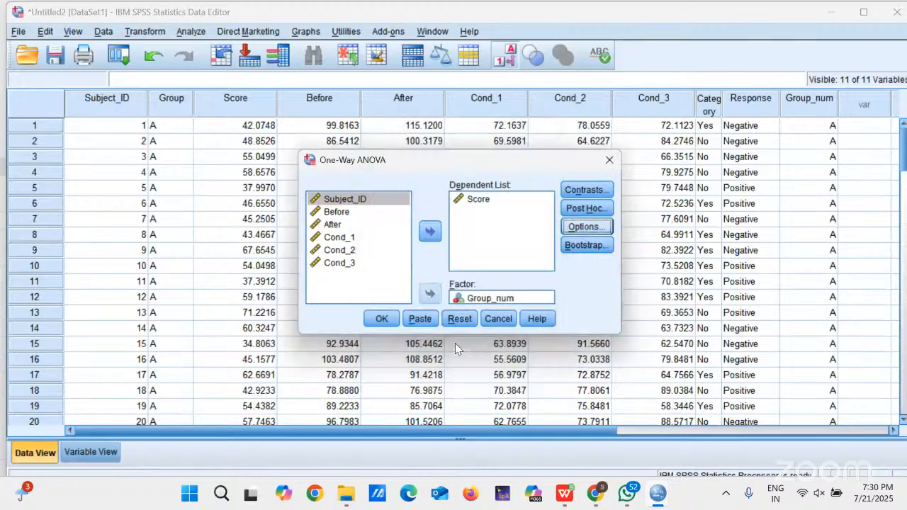
click(498, 319)
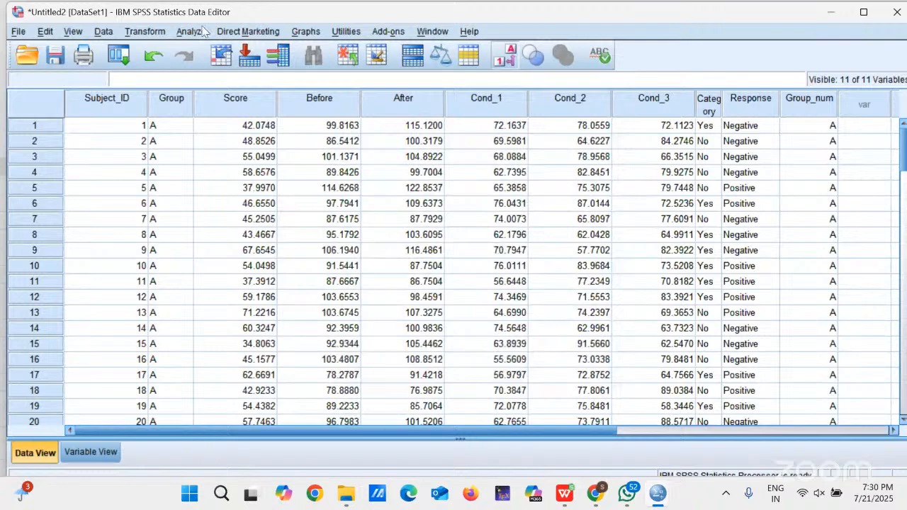
Reread the Friedman Test slide in Data_Analysis_July_25.pdf in WPS Office, and return to DataSet1 in SPSS.
click(566, 494)
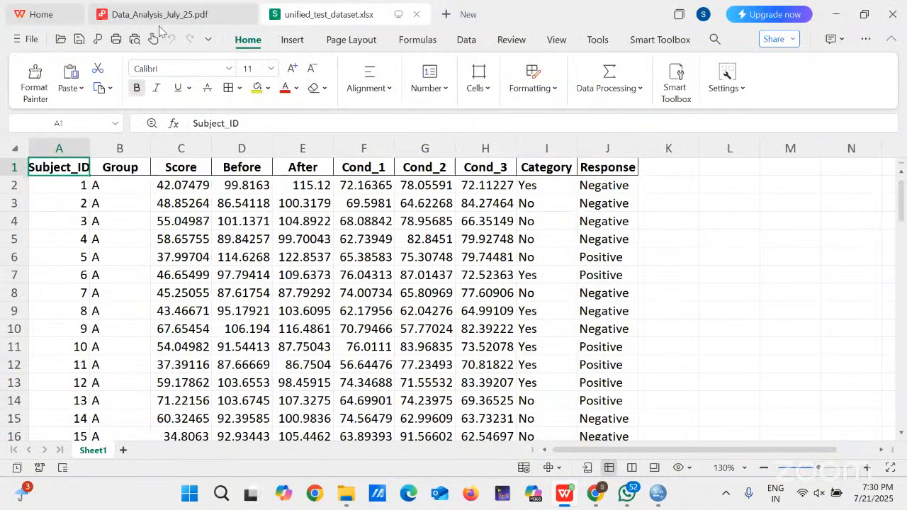
click(177, 15)
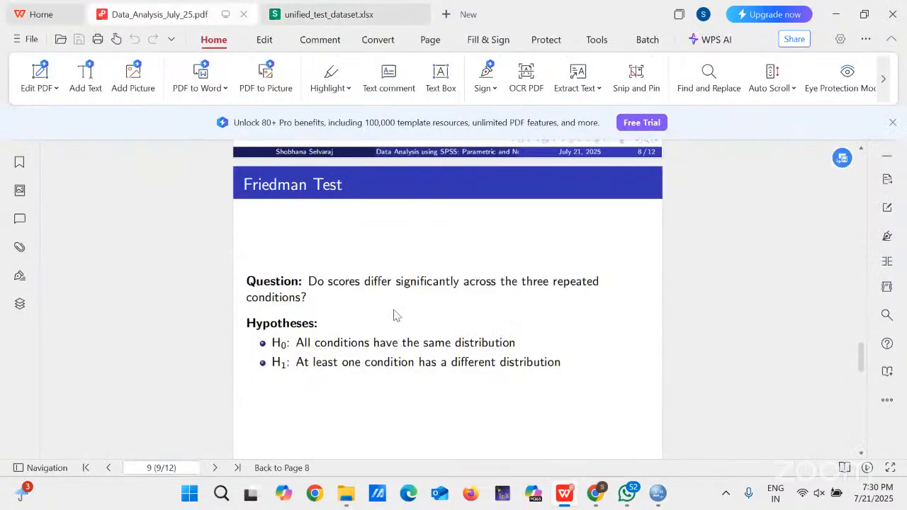
mouse_move(370, 420)
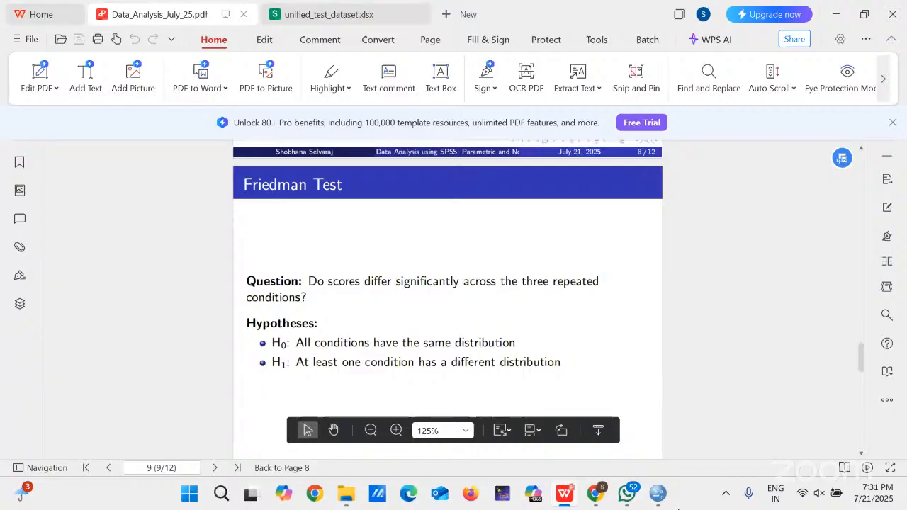
mouse_move(657, 492)
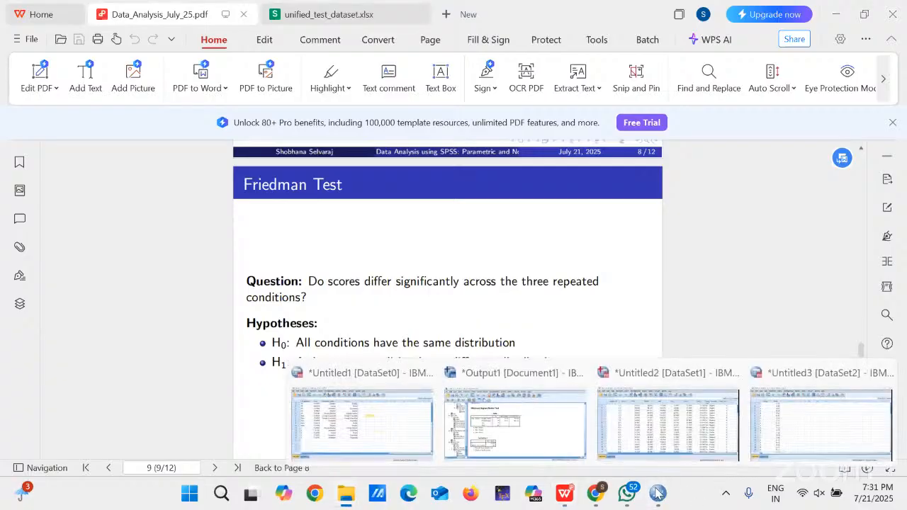
click(669, 419)
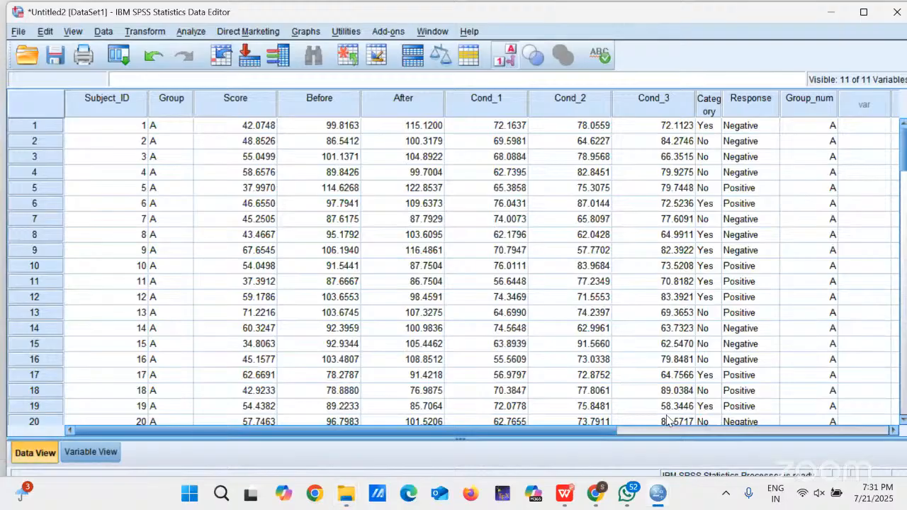
click(201, 33)
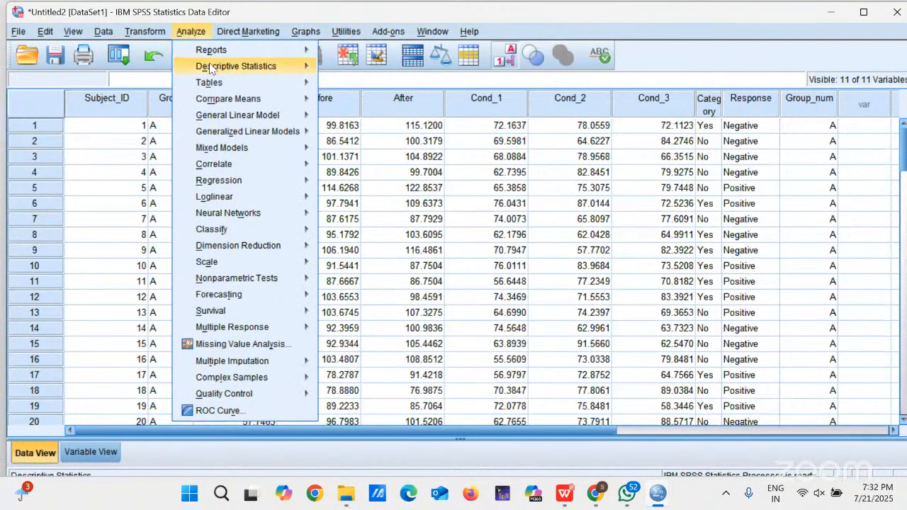
mouse_move(251, 104)
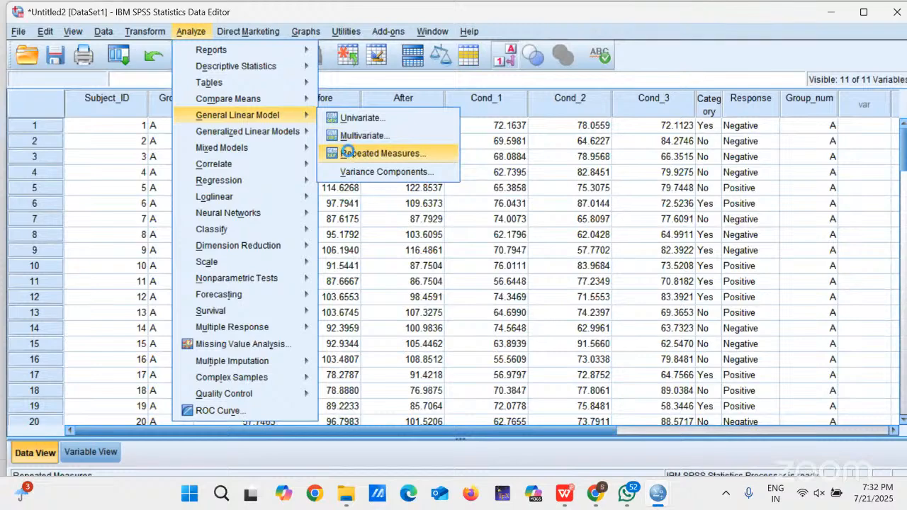
click(350, 156)
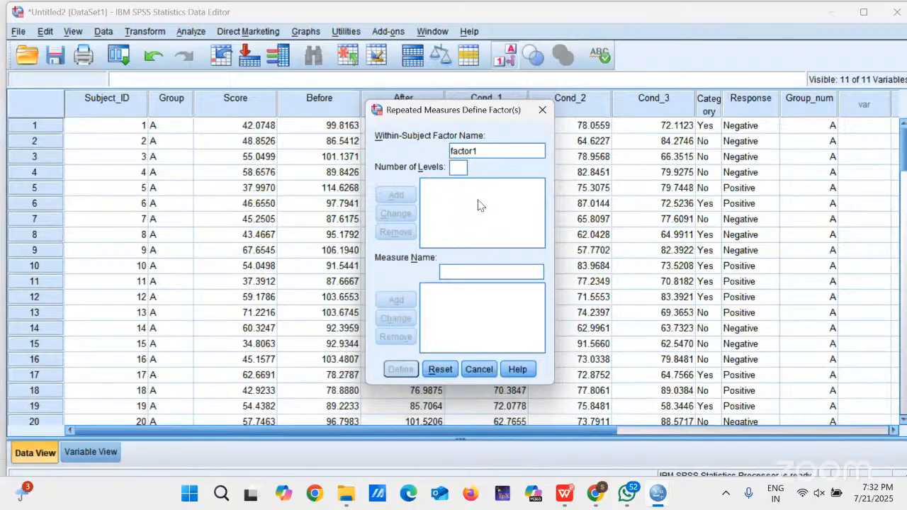
click(542, 112)
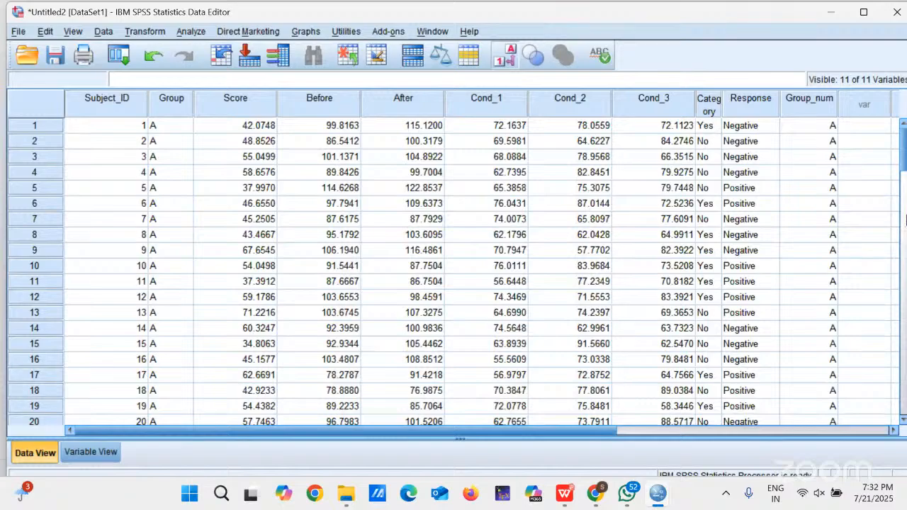
Start the nonparametric Related Samples test for DataSet1.
click(903, 220)
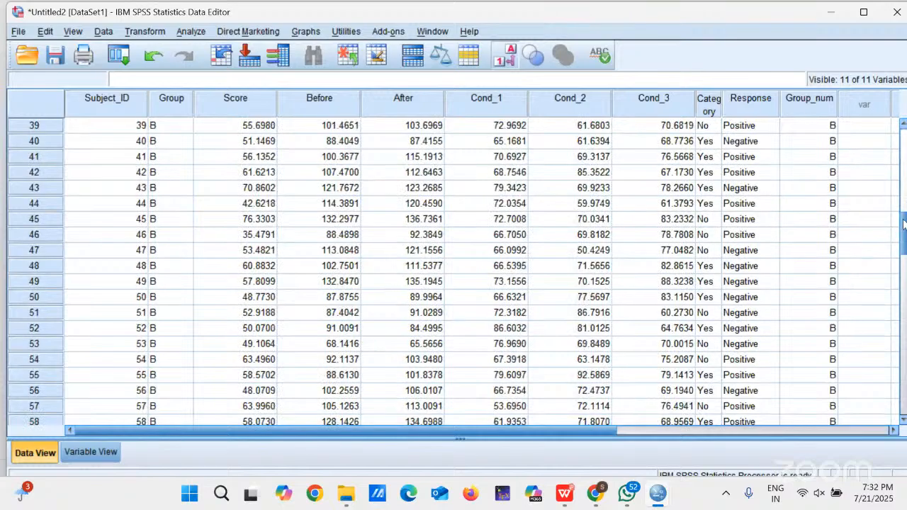
drag(904, 220, 904, 135)
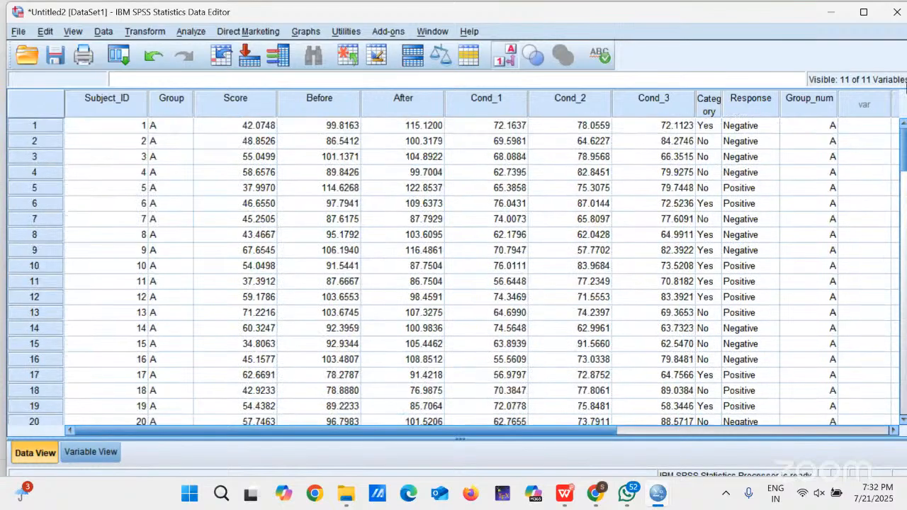
click(192, 32)
mouse_move(209, 279)
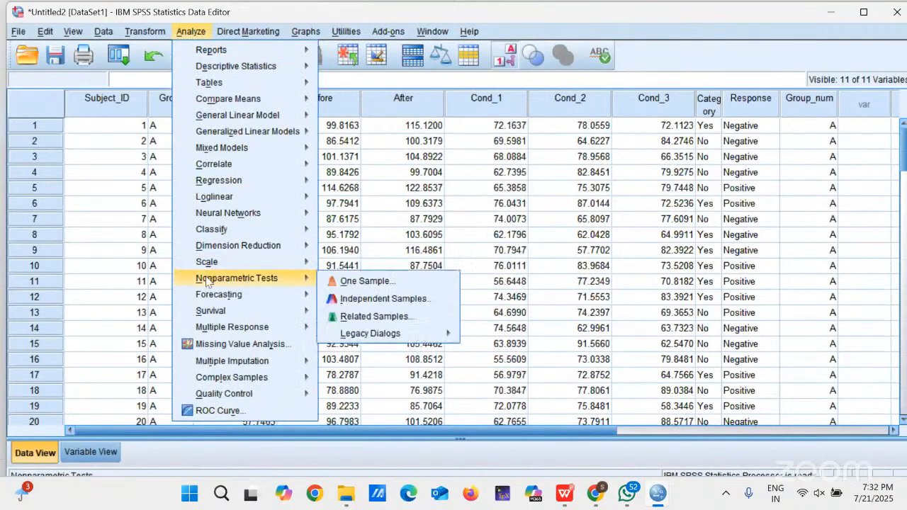
click(355, 321)
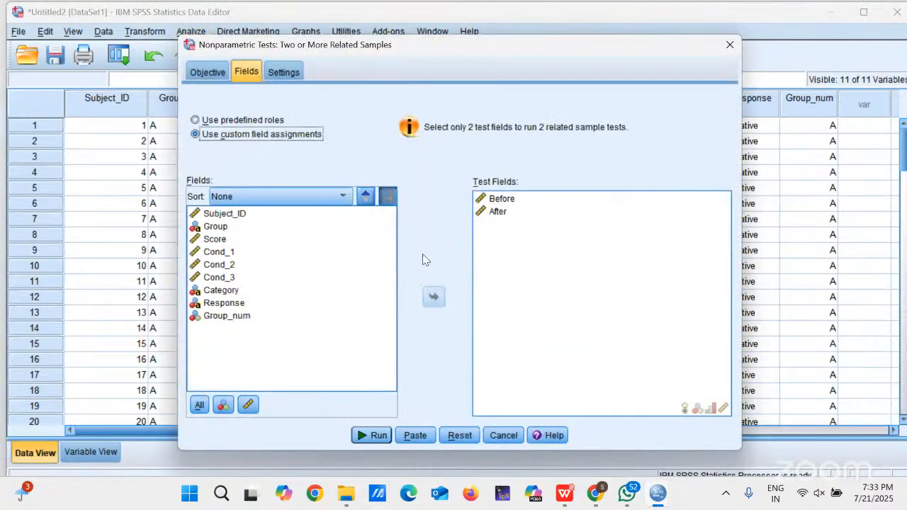
Remove Before and After from the test fields of the related-samples test.
click(486, 202)
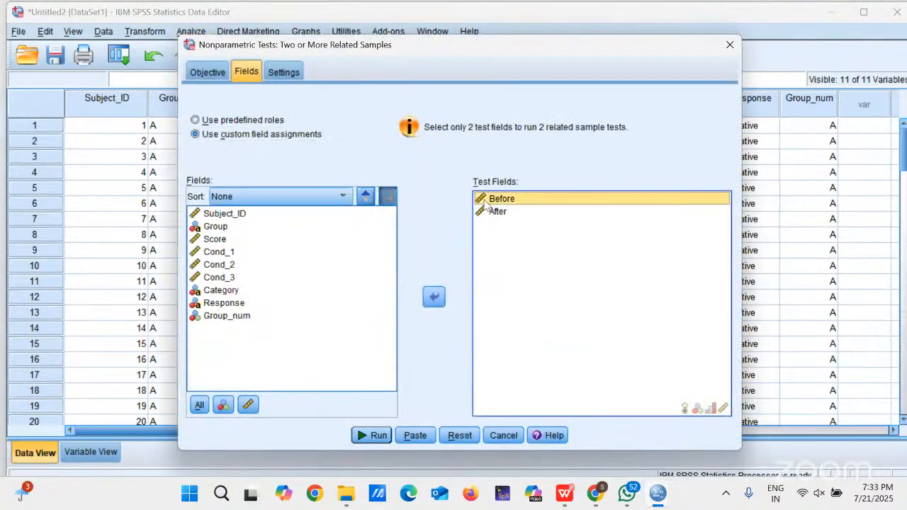
click(433, 296)
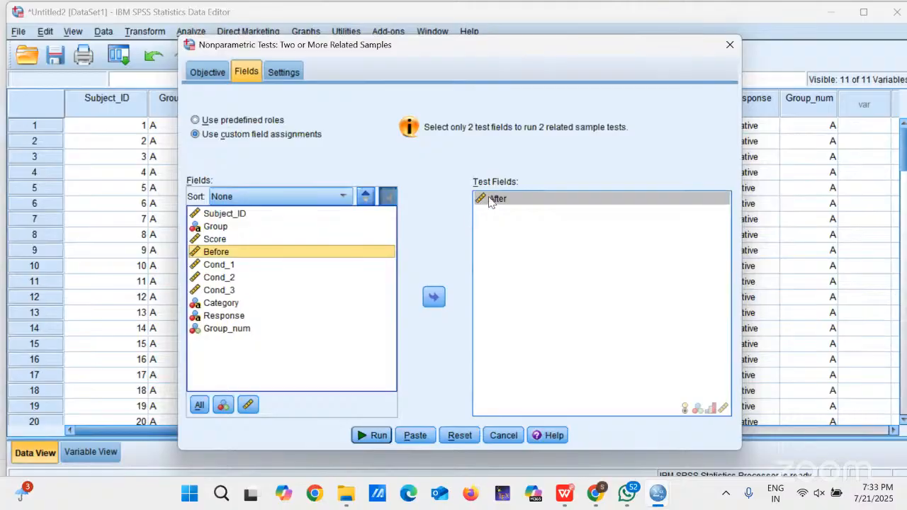
click(435, 298)
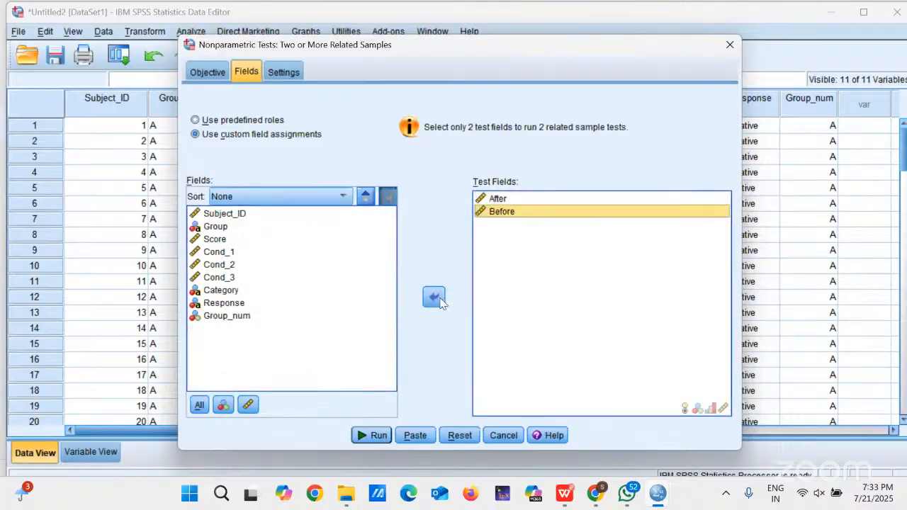
click(494, 200)
click(433, 296)
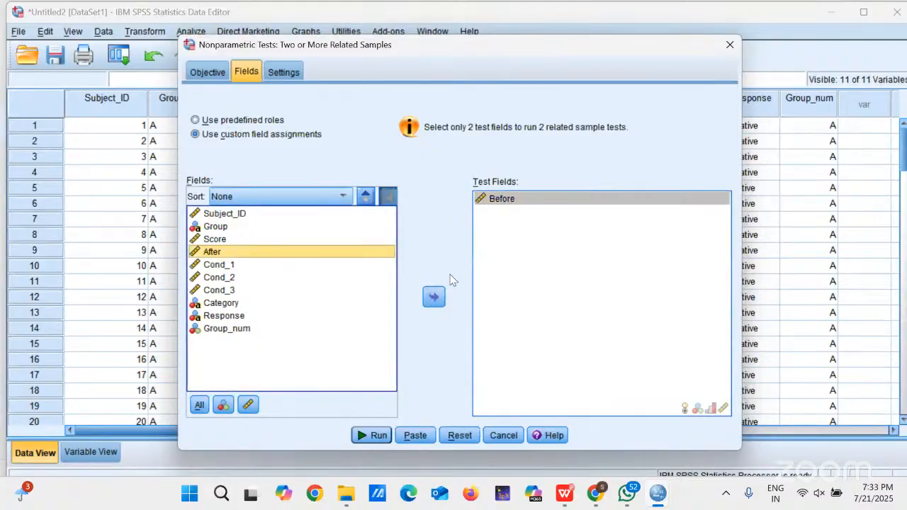
click(496, 199)
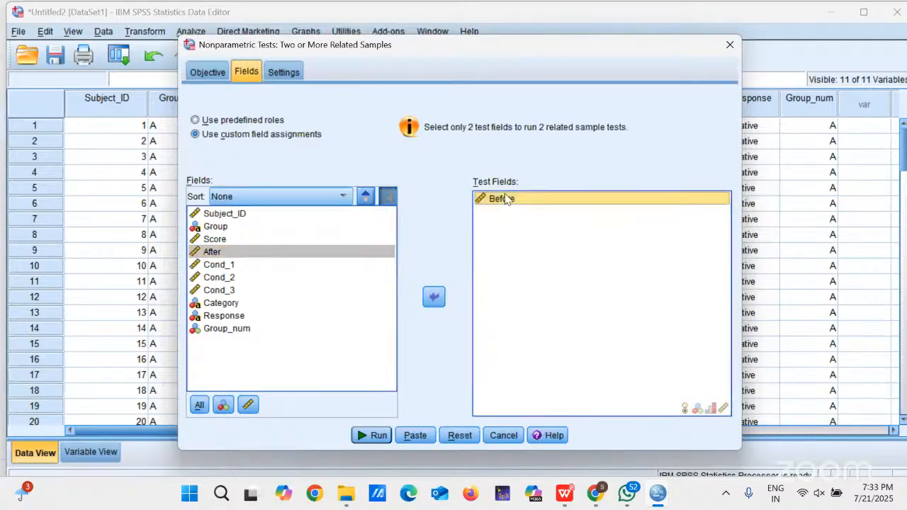
click(435, 299)
Assign Cond_1, Cond_2 and Cond_3 as test fields, keep automatic test selection, run the test and view its Hypothesis Test Summary.
click(228, 281)
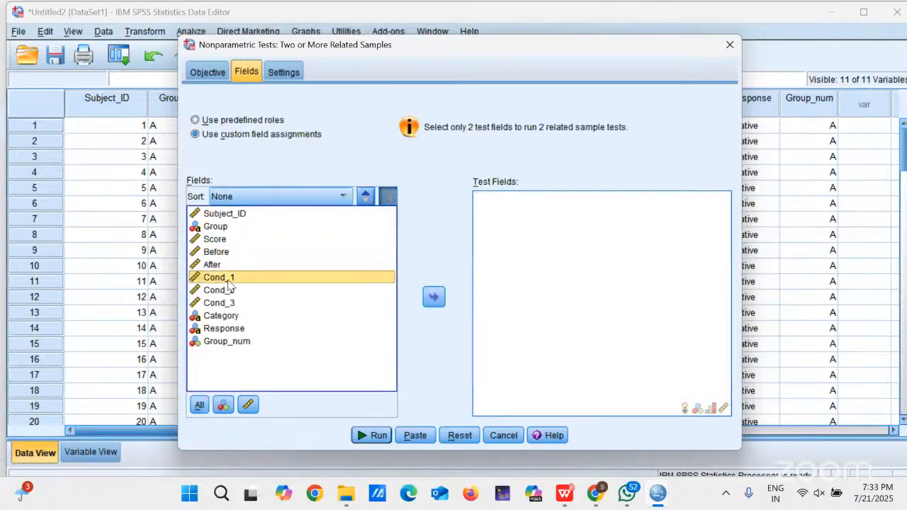
key(shift+Down)
key(shift+Down)
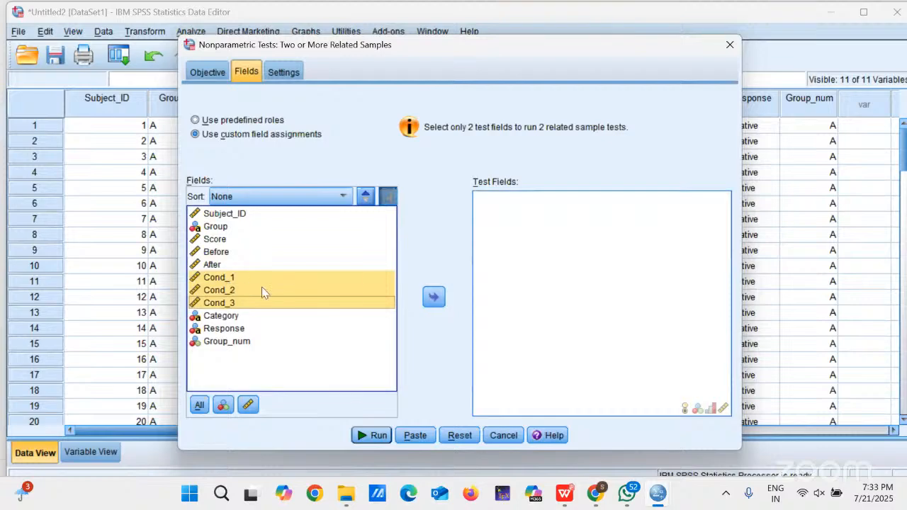
click(433, 298)
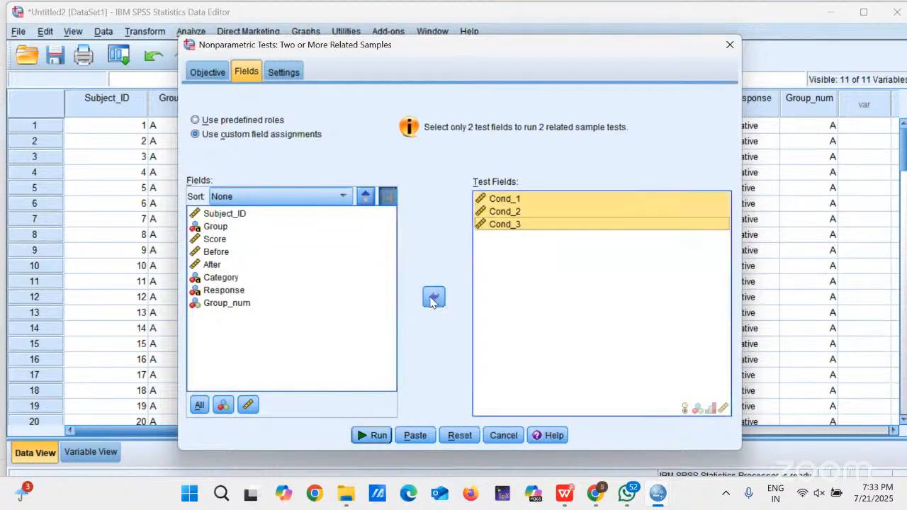
click(284, 74)
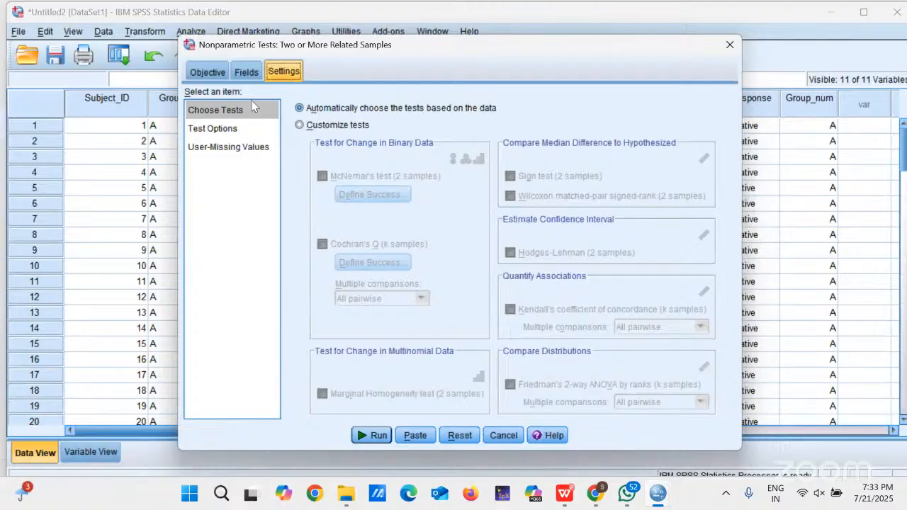
click(376, 435)
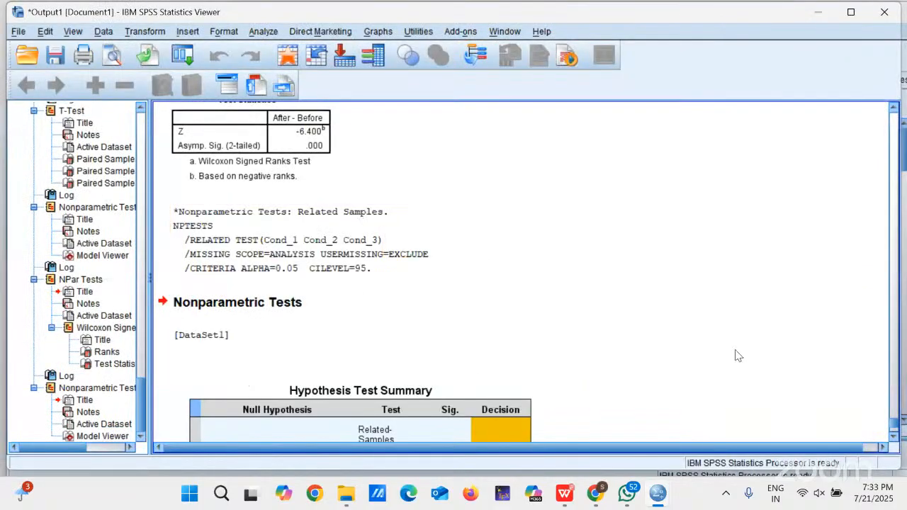
click(893, 437)
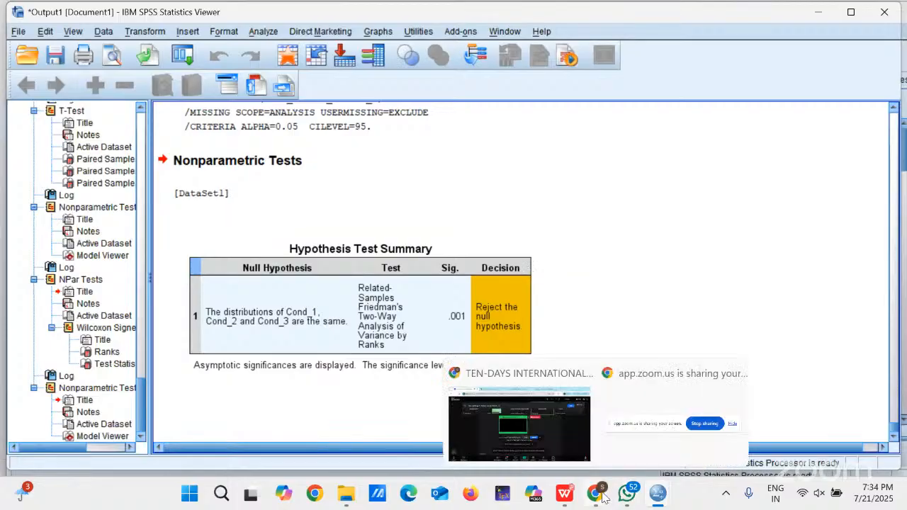
Return to DataSet1 and start the legacy nonparametric K Related Samples test.
mouse_move(628, 494)
mouse_move(658, 494)
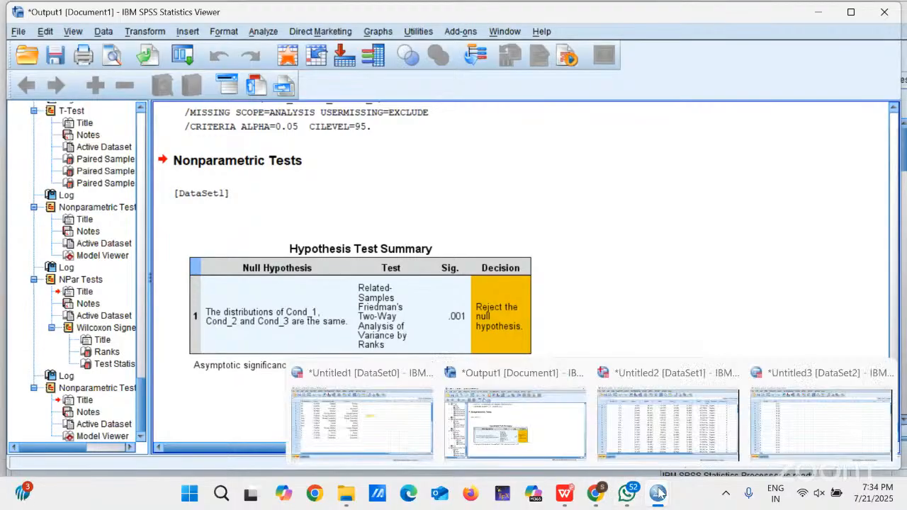
click(670, 439)
click(190, 31)
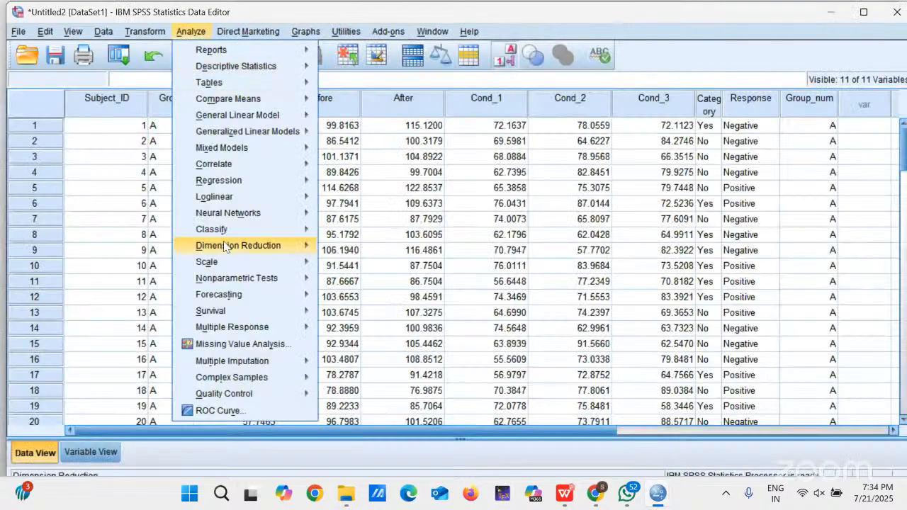
mouse_move(233, 278)
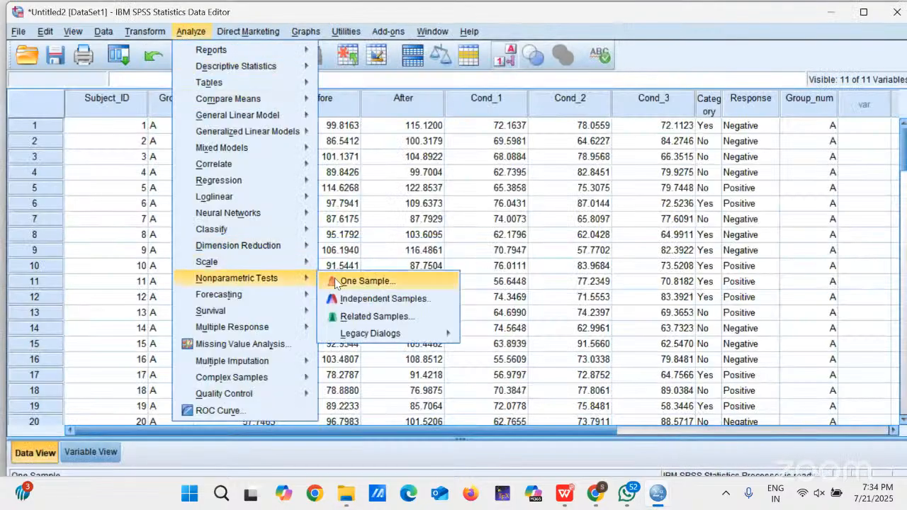
mouse_move(374, 333)
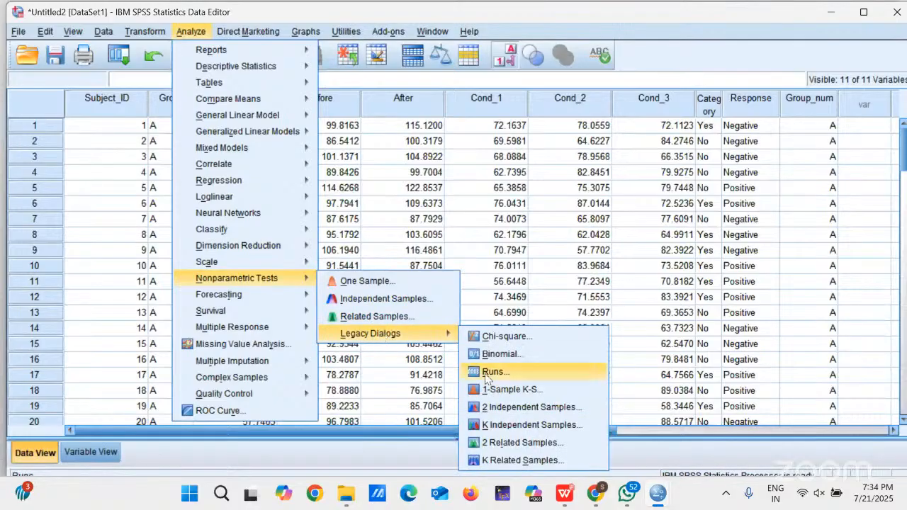
click(479, 462)
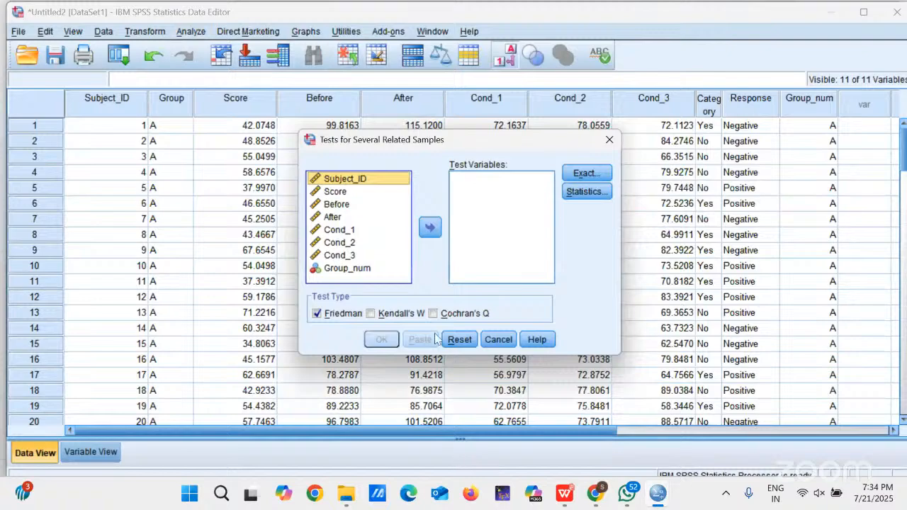
Run the Friedman test on Cond_1, Cond_2 and Cond_3, and compare its output with the preceding Hypothesis Test Summary.
click(336, 231)
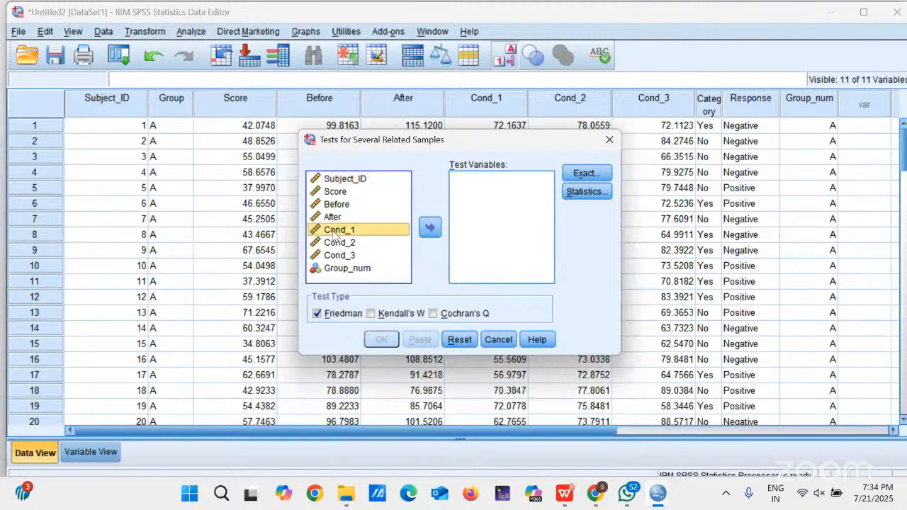
key(shift+Down)
key(shift+Down)
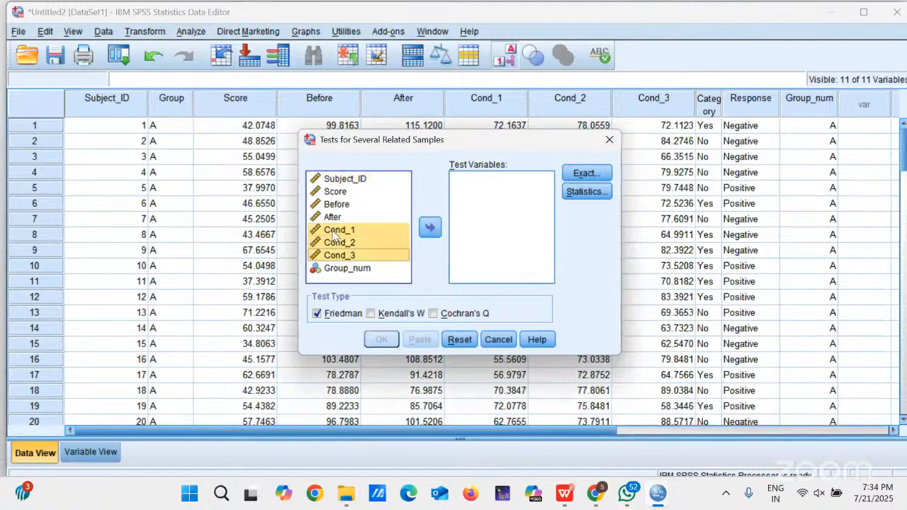
click(430, 228)
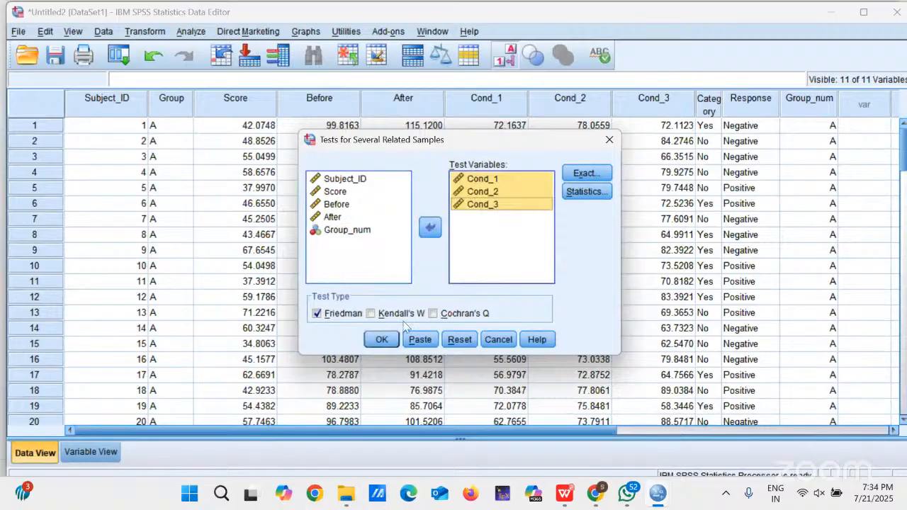
click(383, 341)
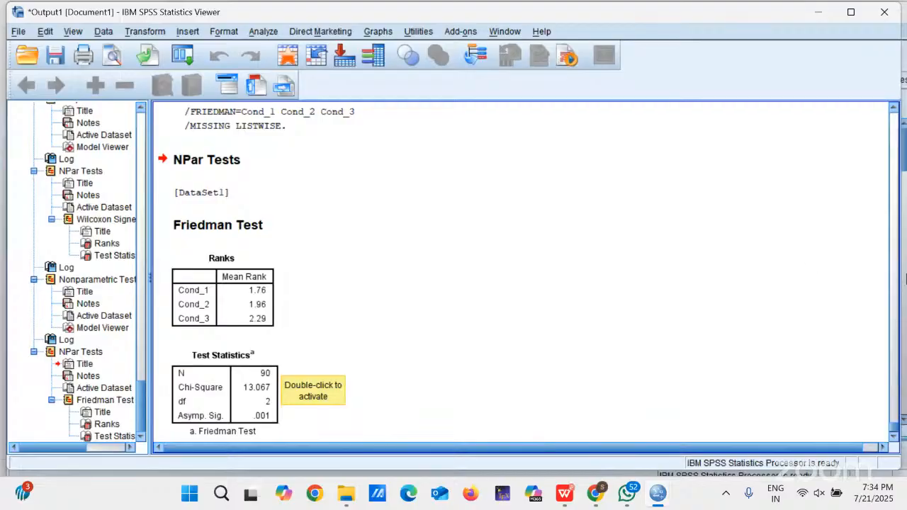
click(893, 109)
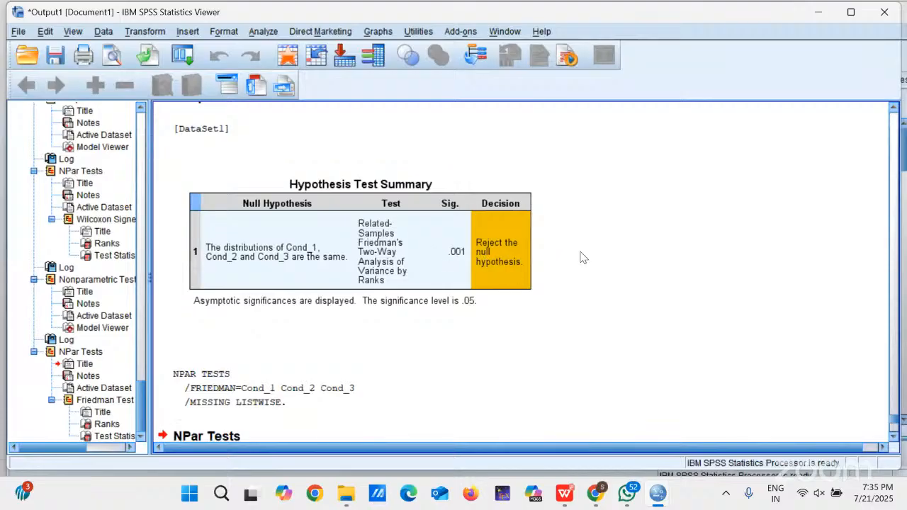
click(893, 443)
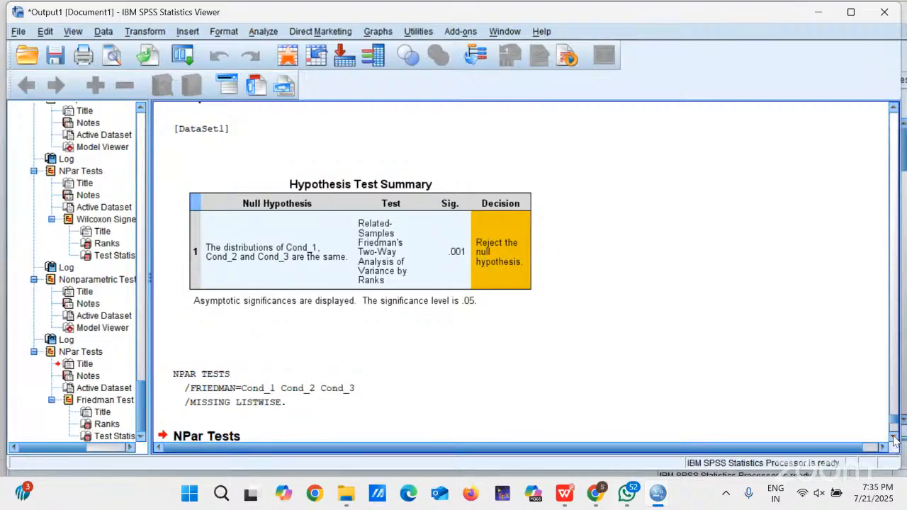
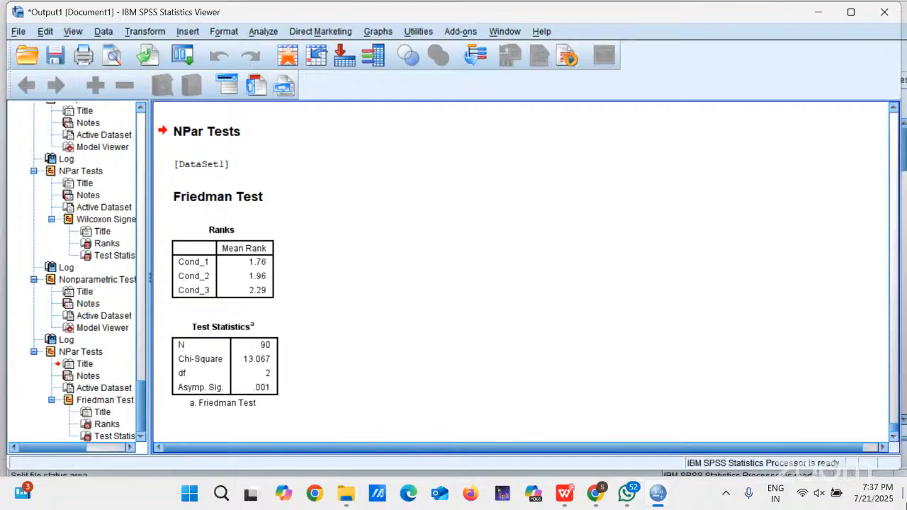
Switch to WPS Office and read the Chi-Square Test slide in Data_Analysis_July_25.pdf.
click(565, 494)
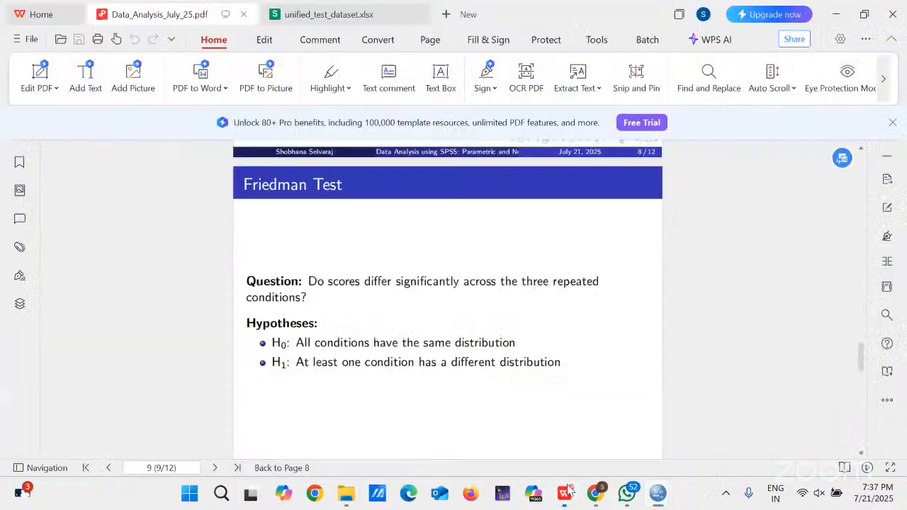
scroll(608, 386, down, 4)
scroll(608, 386, down, 1)
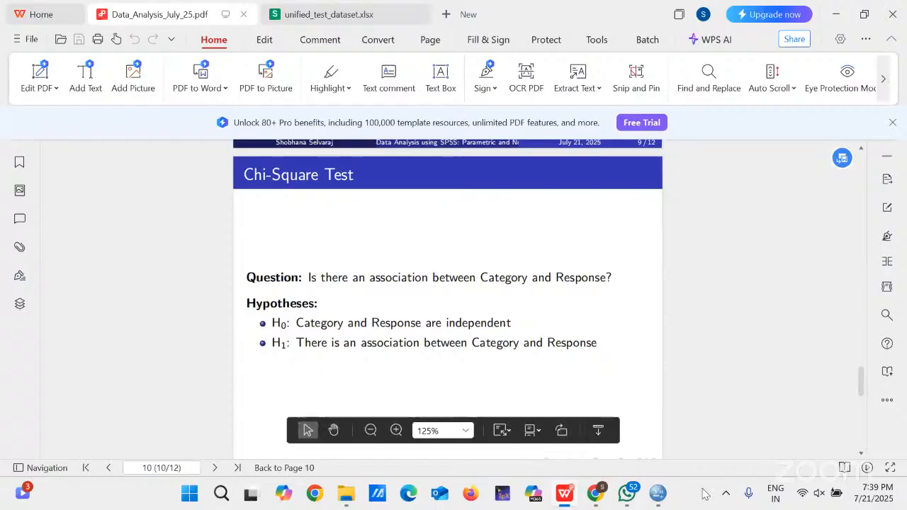
Switch back to DataSet1 in SPSS and widen the Category column so its full name fits on one line.
mouse_move(659, 494)
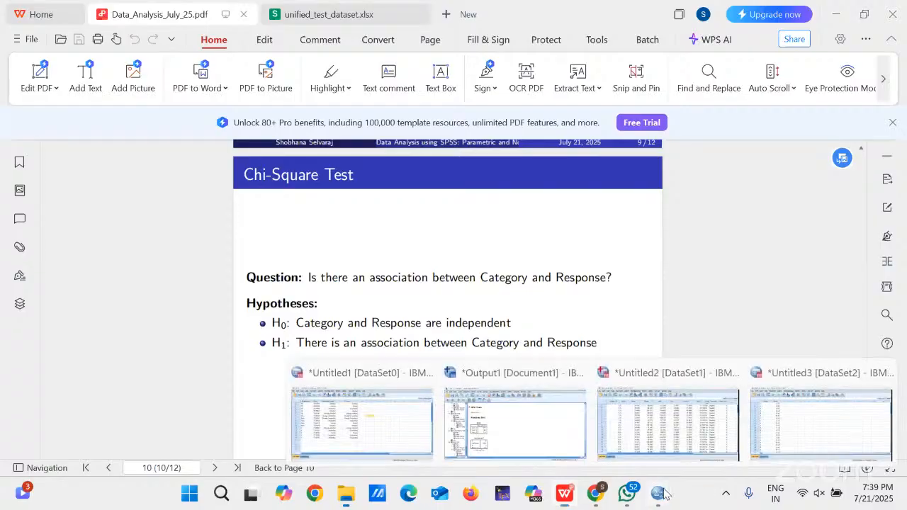
click(666, 425)
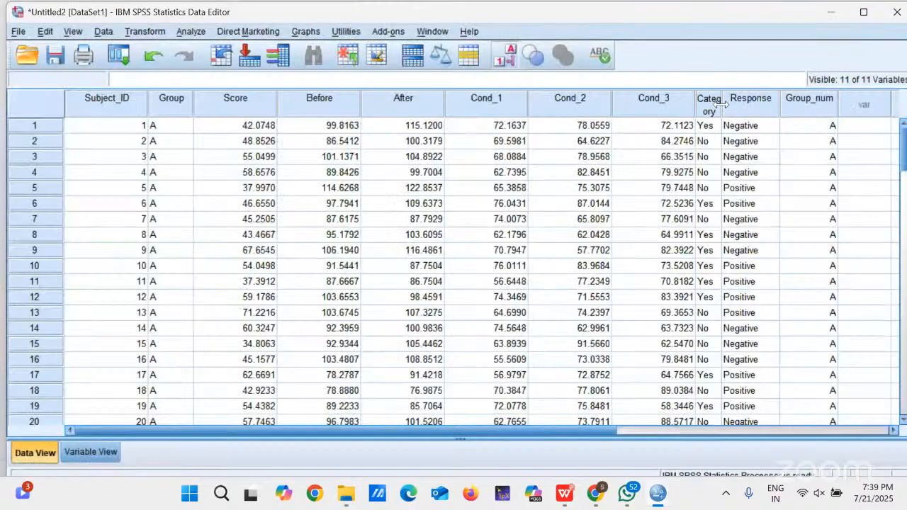
drag(720, 104, 758, 101)
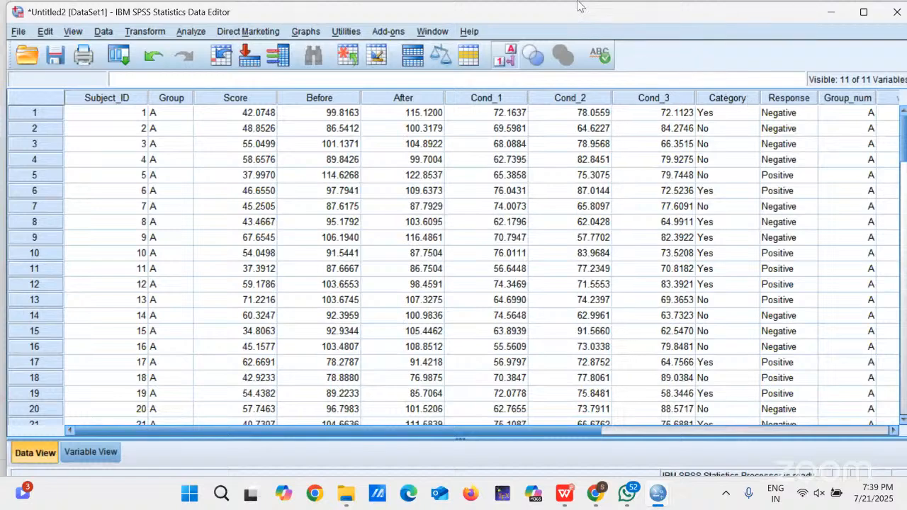
Start a Crosstabs analysis from the descriptive statistics procedures.
click(190, 32)
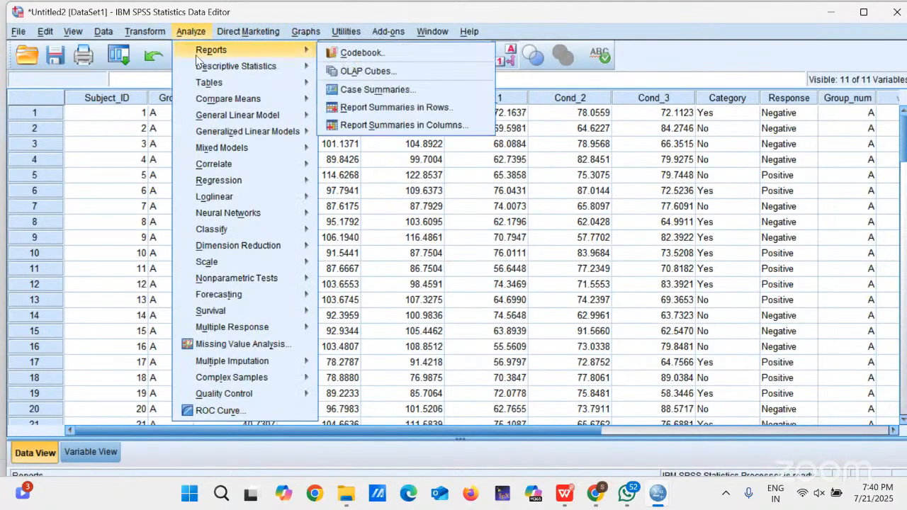
mouse_move(200, 68)
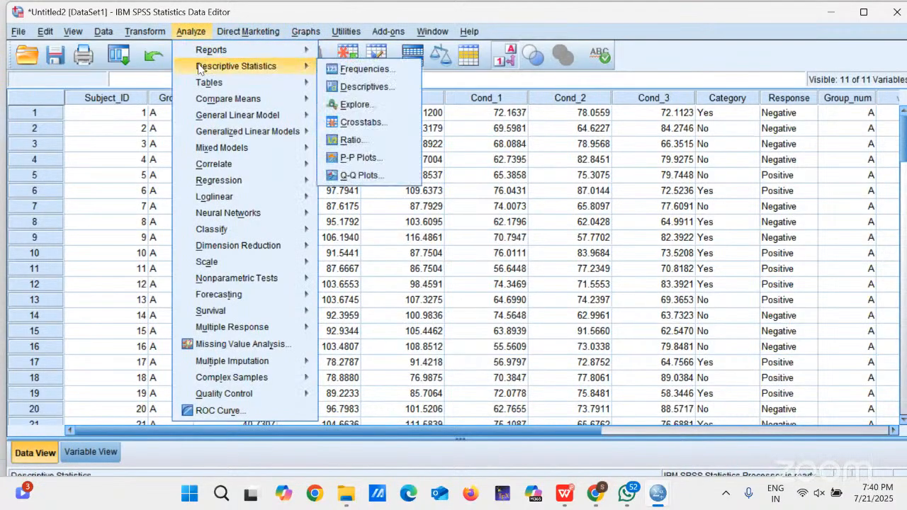
click(341, 123)
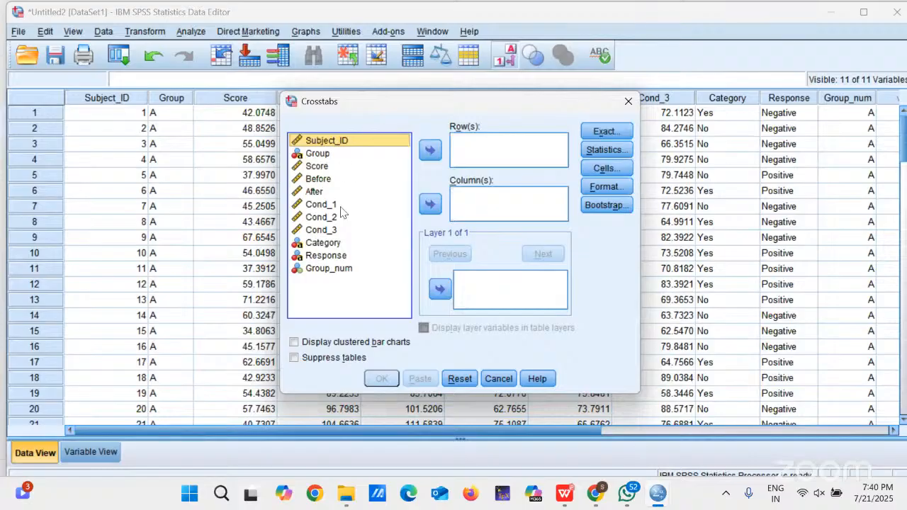
Assign Category to the rows and Response to the columns of the crosstabulation.
click(323, 242)
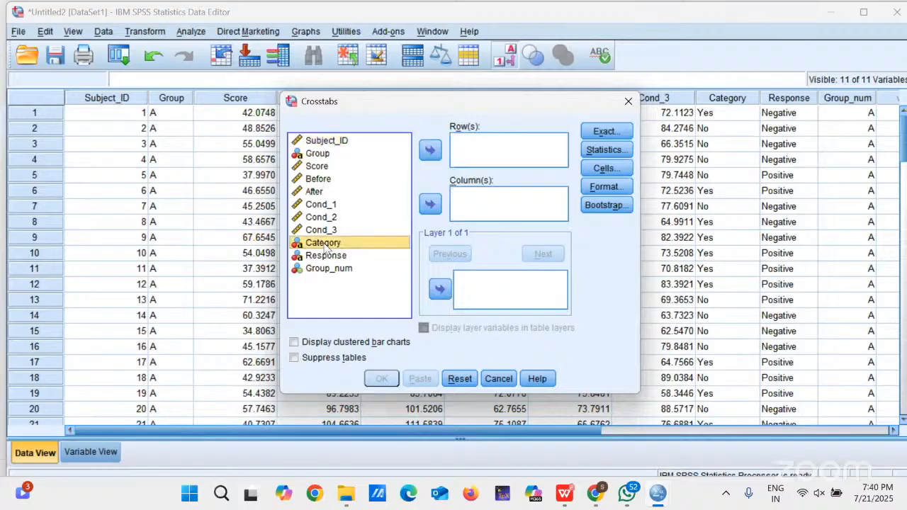
click(430, 149)
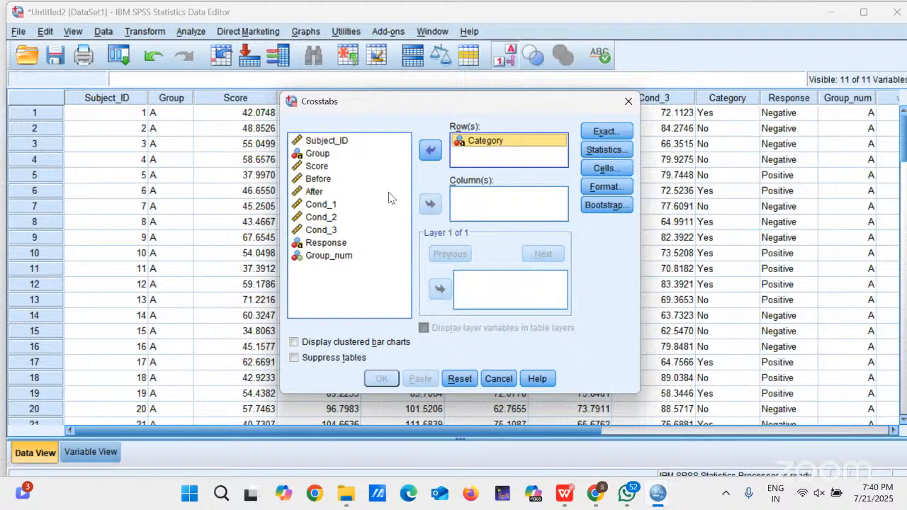
click(343, 244)
click(430, 205)
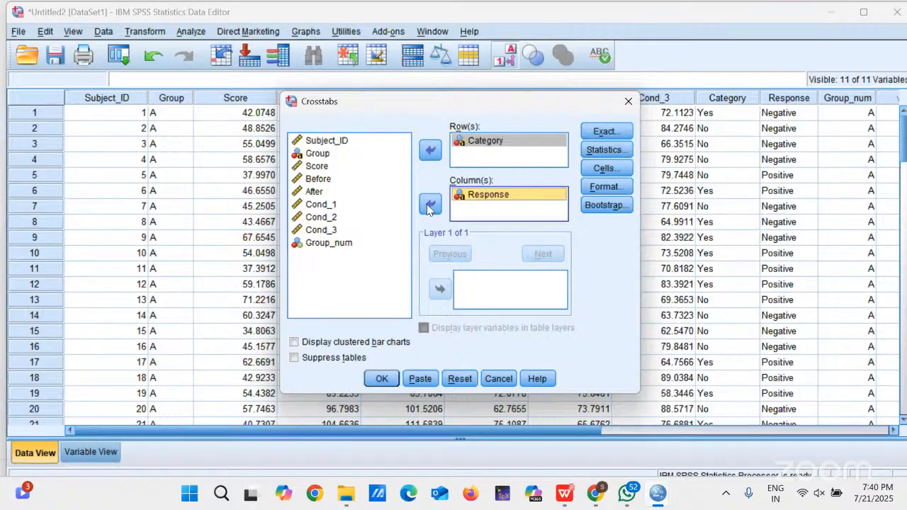
Request the Chi-square statistic for the crosstabulation and run the analysis.
click(606, 150)
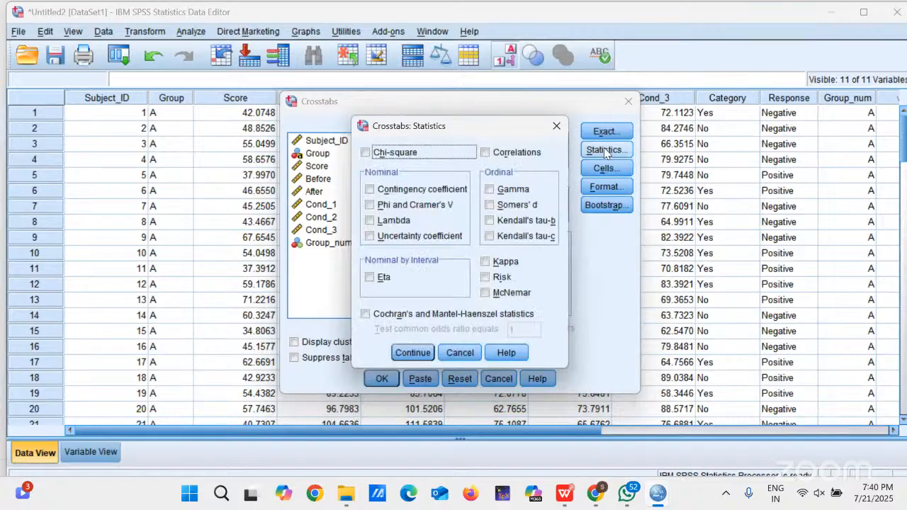
click(366, 154)
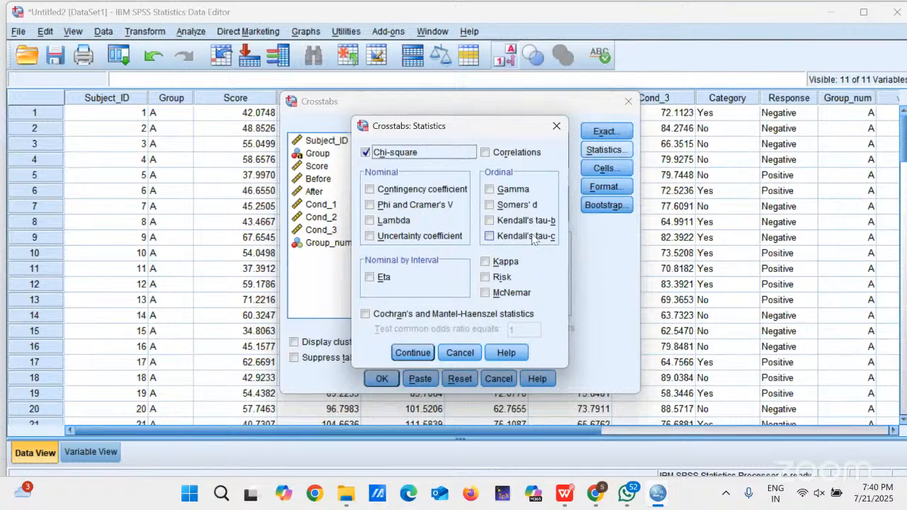
click(412, 355)
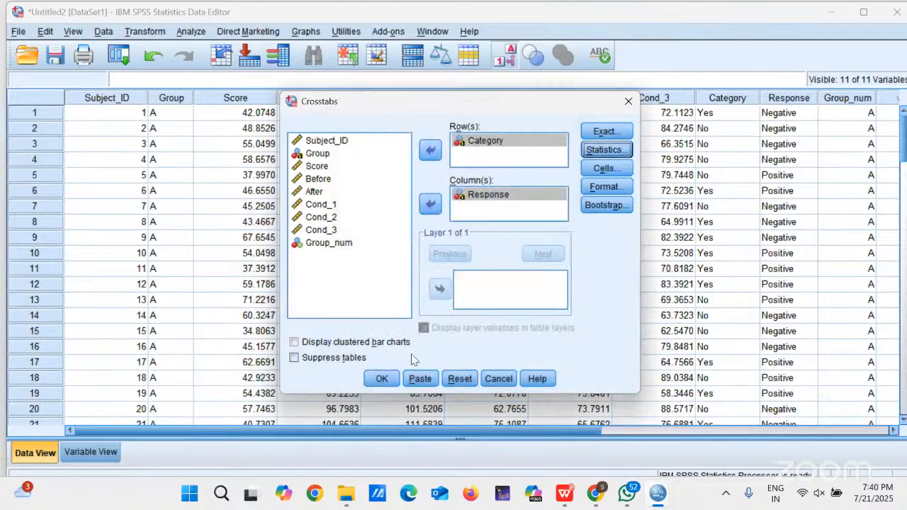
click(377, 379)
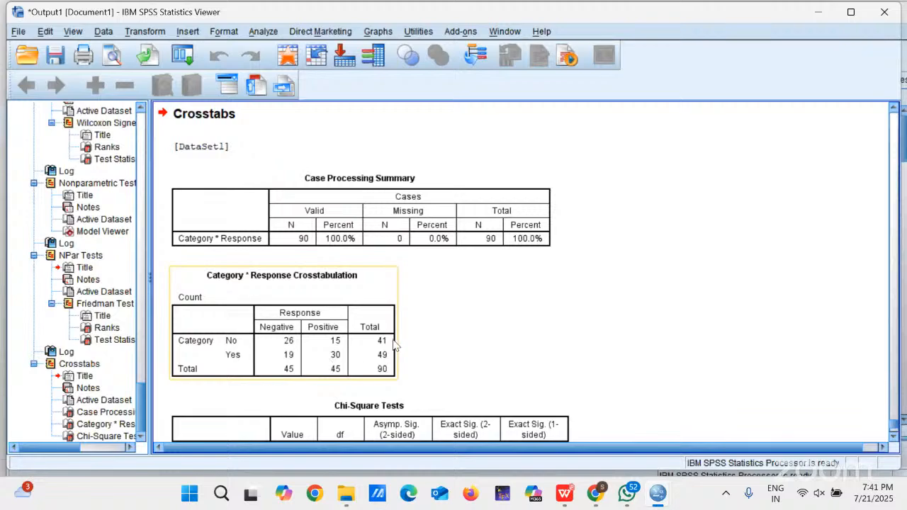
Examine the Category by Response crosstabulation and the Chi-Square Tests table in the Crosstabs output.
key(Down)
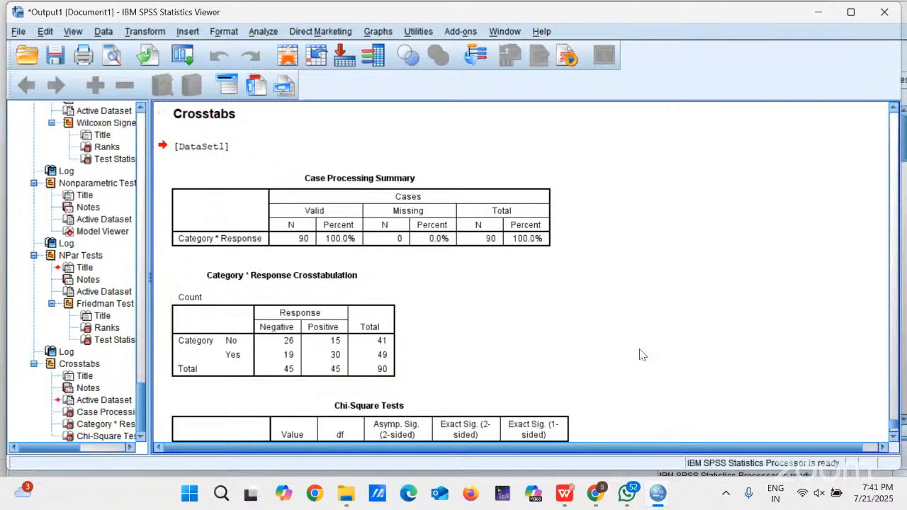
key(Down)
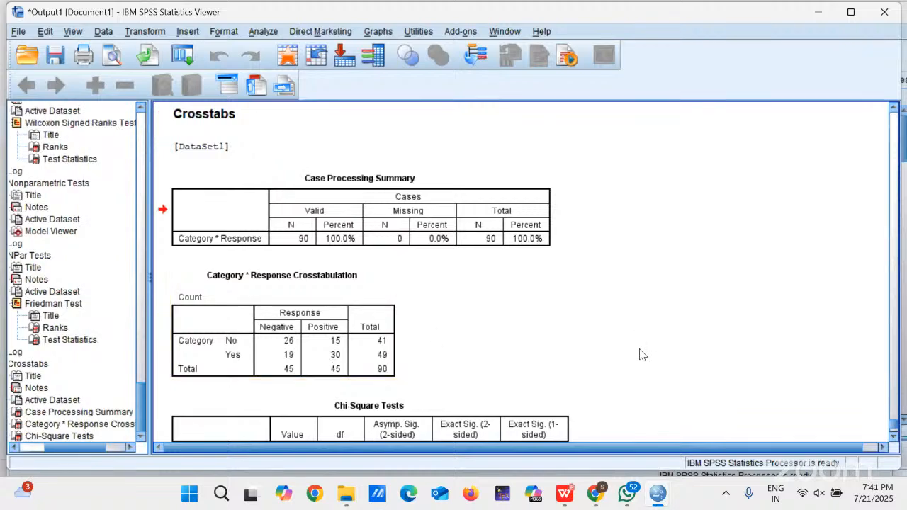
key(Down)
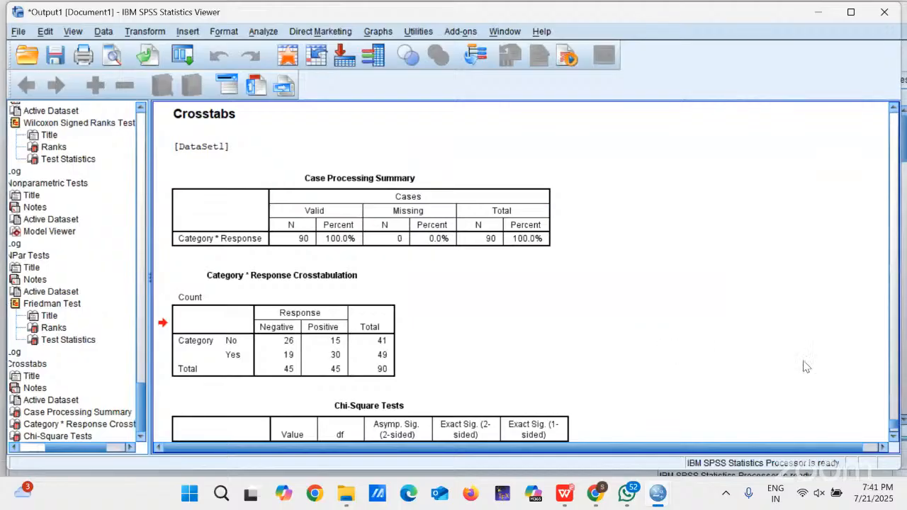
click(893, 436)
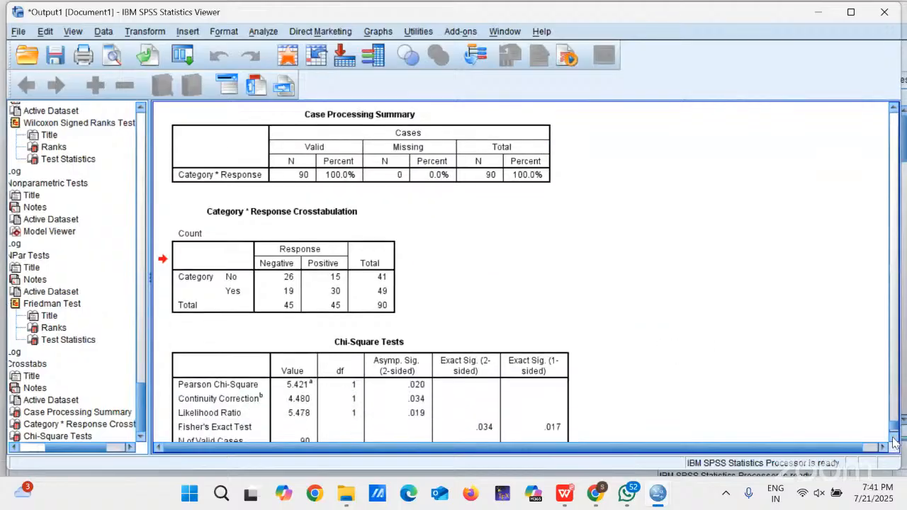
click(894, 440)
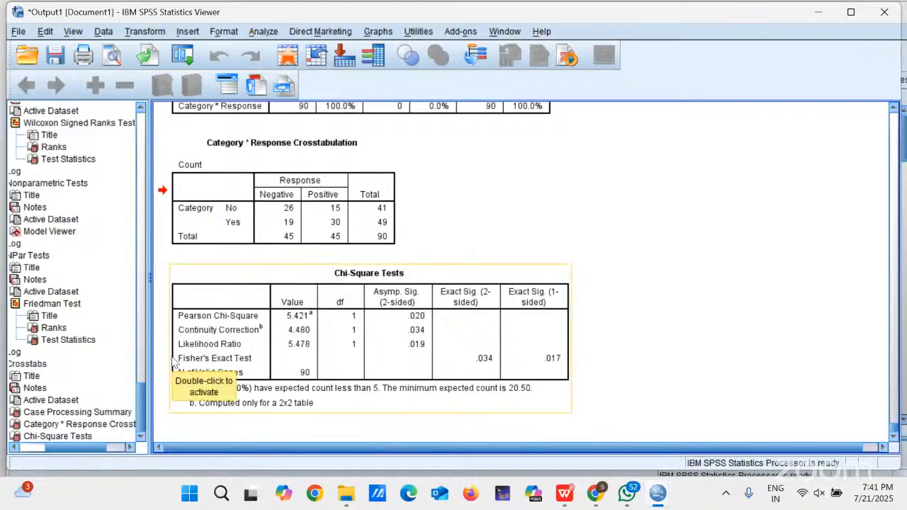
click(287, 421)
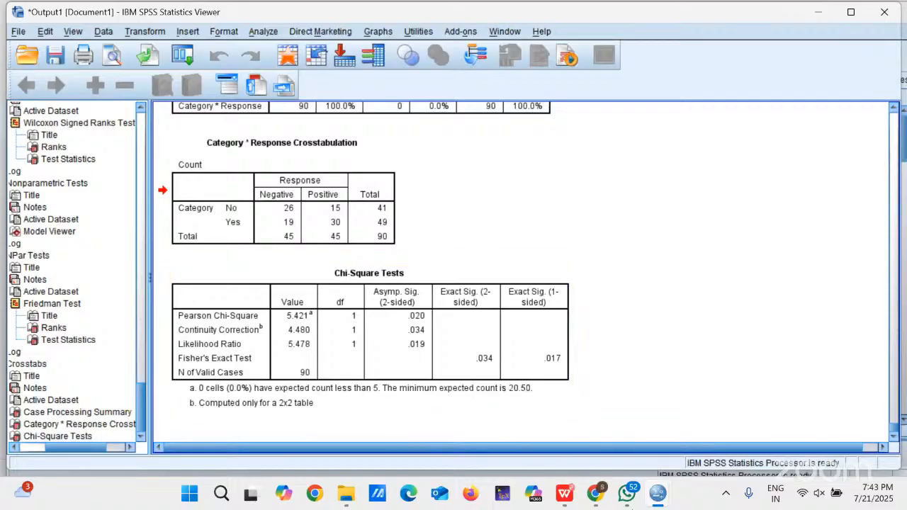
Switch to WPS Office and read Data_Analysis_July_25.pdf from the Chi-Square Test slide through the Conclusion to the QA slide.
mouse_move(656, 493)
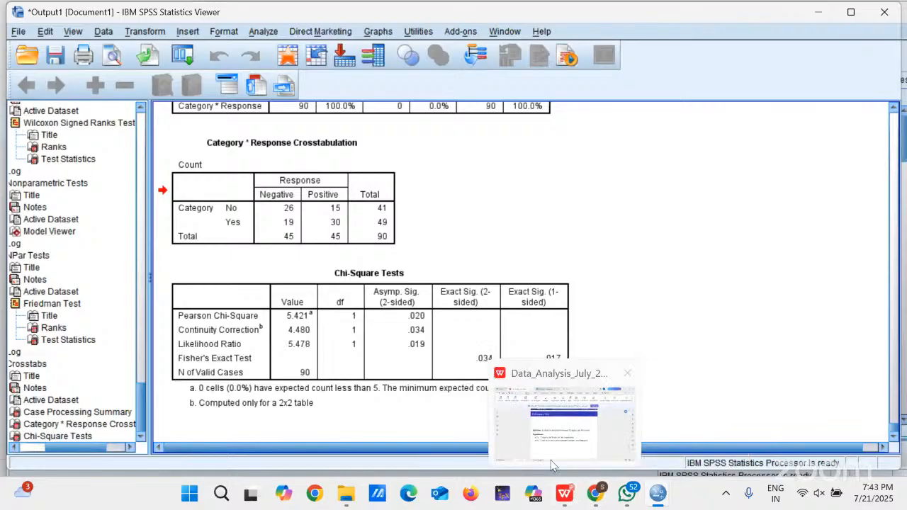
click(540, 448)
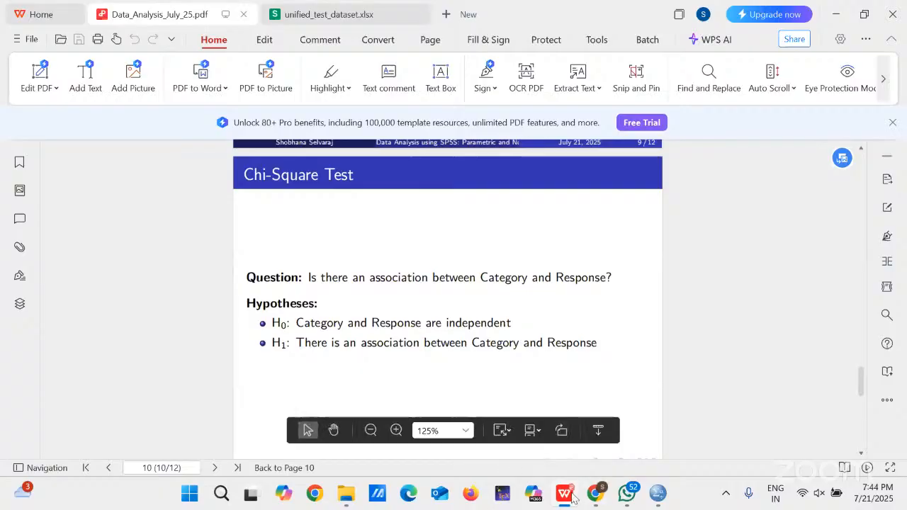
mouse_move(594, 496)
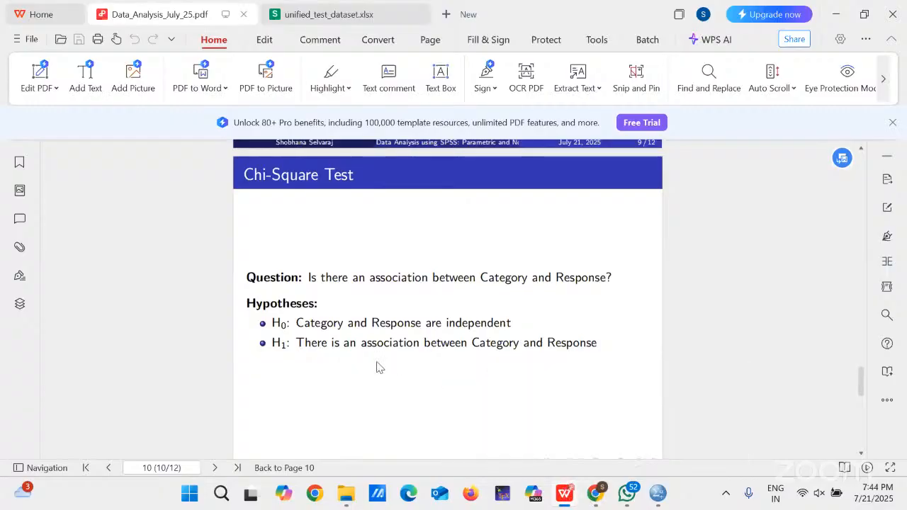
scroll(377, 367, down, 3)
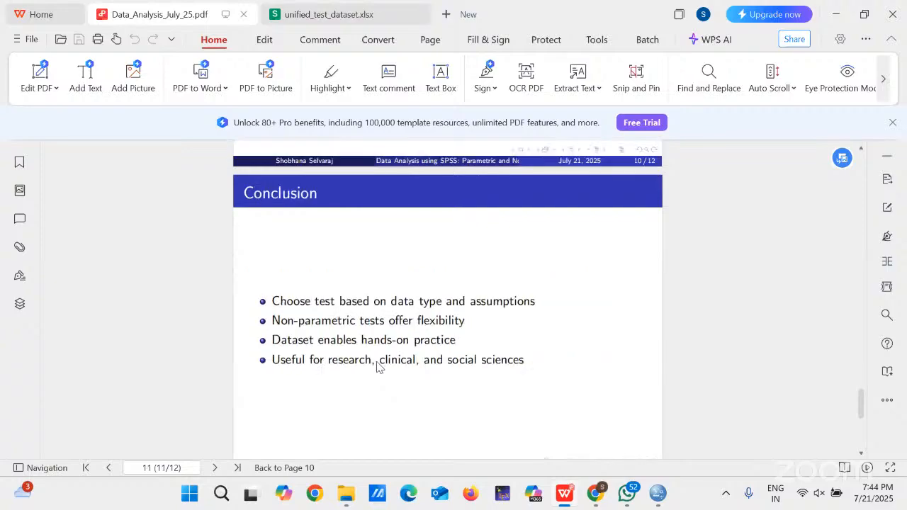
scroll(378, 366, down, 1)
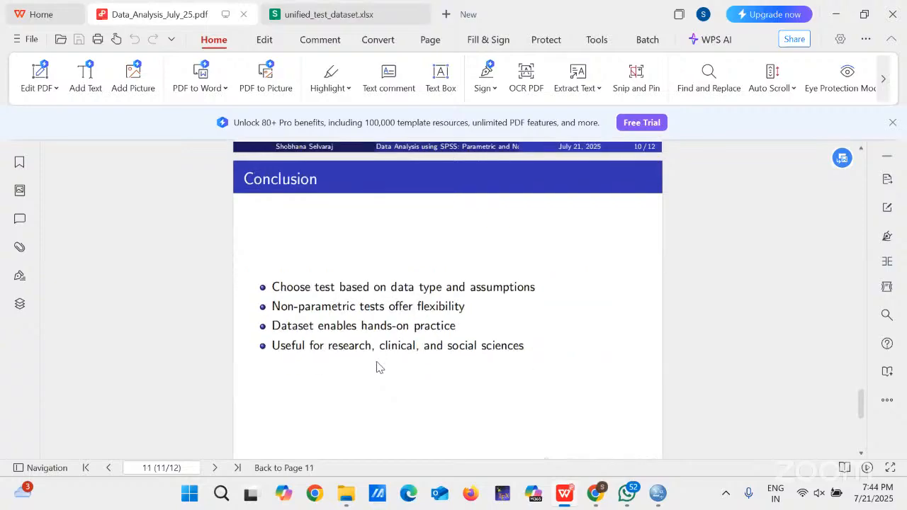
scroll(378, 366, down, 1)
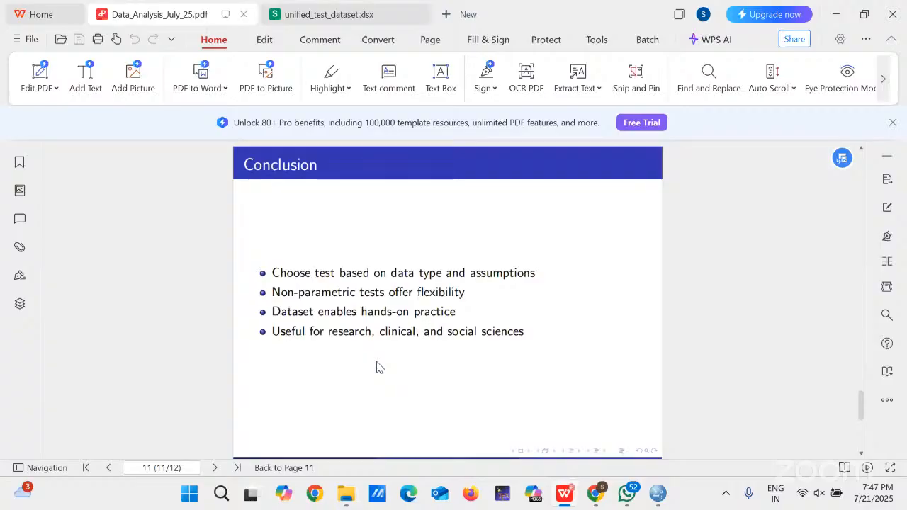
scroll(377, 367, down, 5)
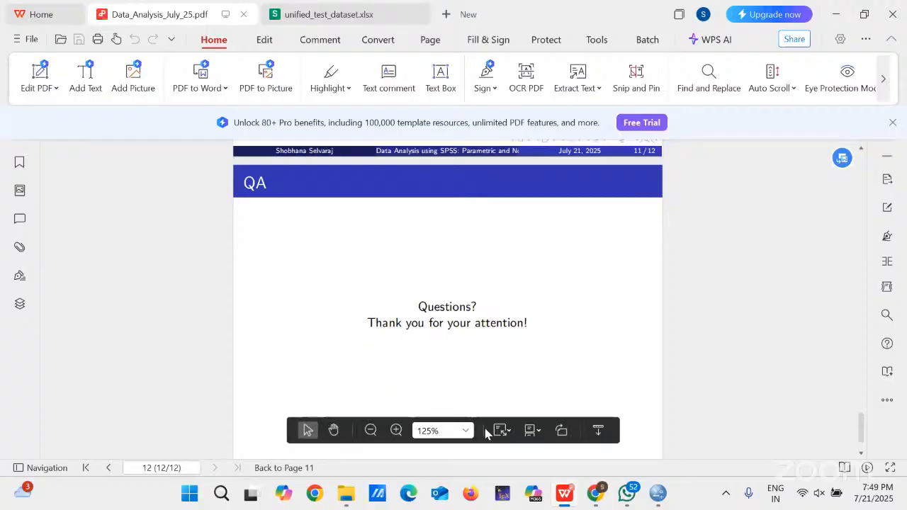
Switch to the Zoom meeting in Chrome and stop sharing the screen.
mouse_move(594, 496)
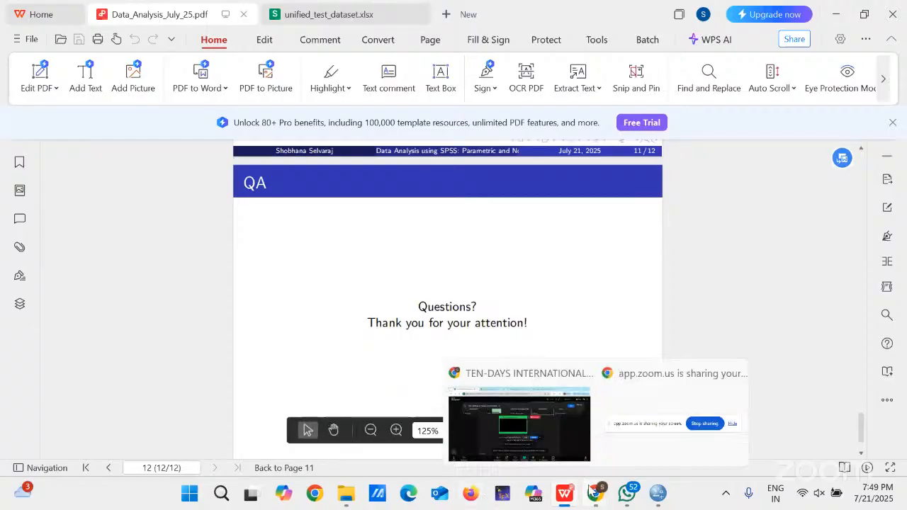
click(559, 428)
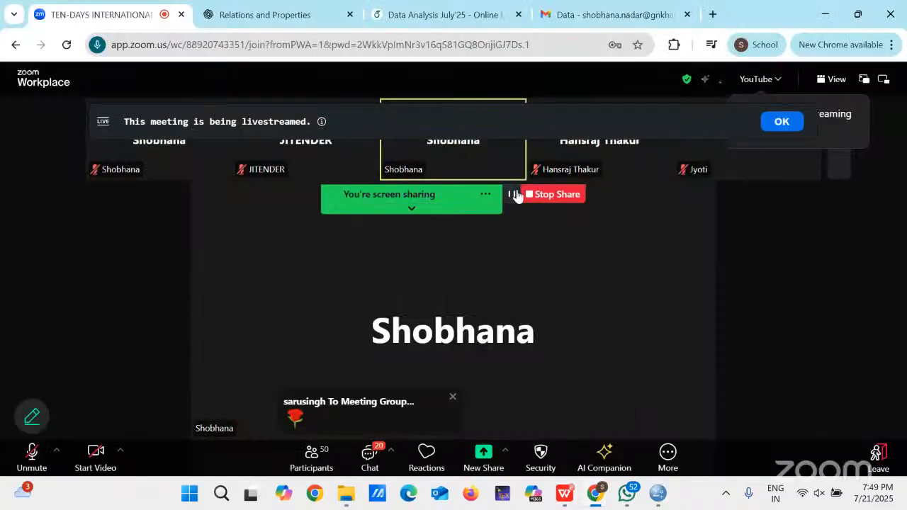
click(551, 194)
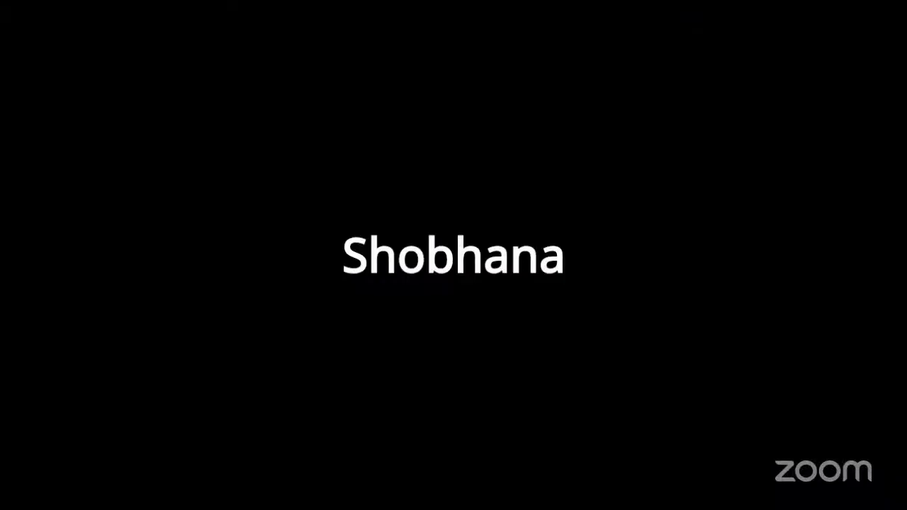